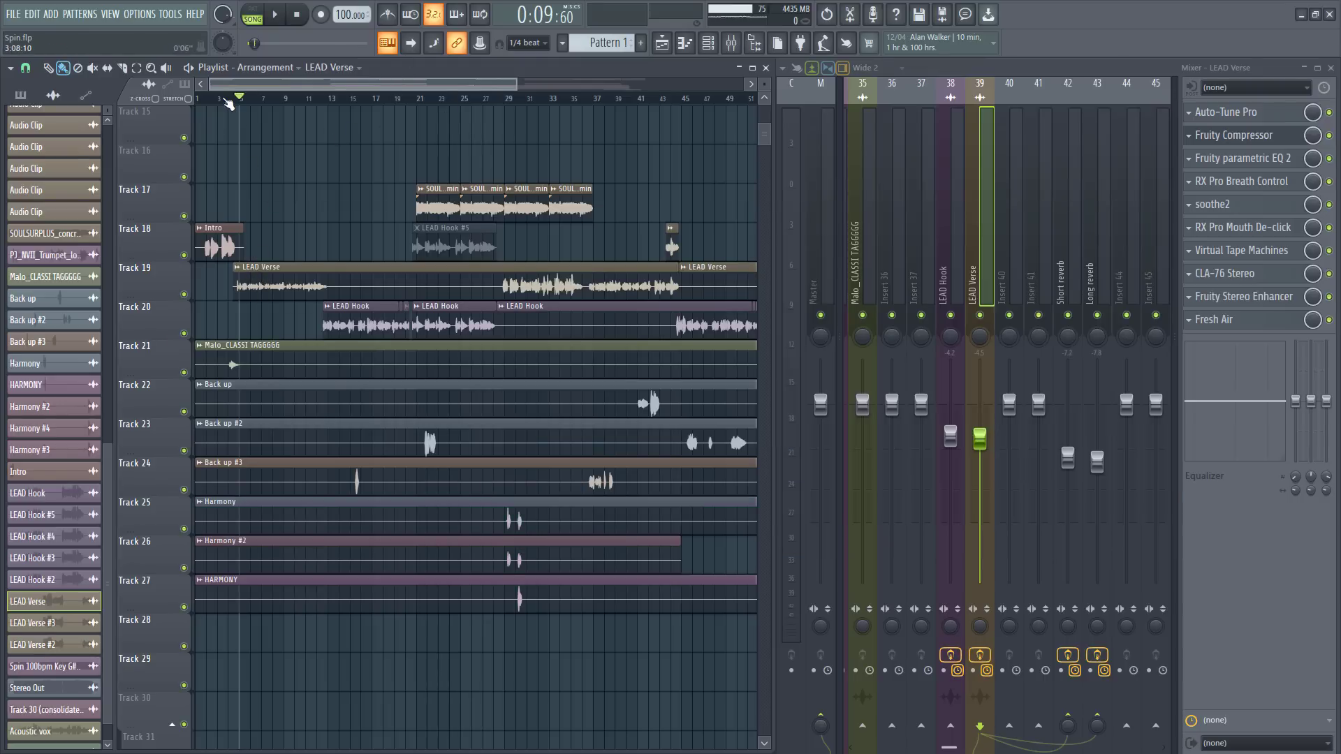
Step: Survey the arrangement of the vocal and sample clips along the playlist timeline
scroll(228, 104, "up", 2)
scroll(229, 104, "down", 1)
scroll(234, 104, "down", 1)
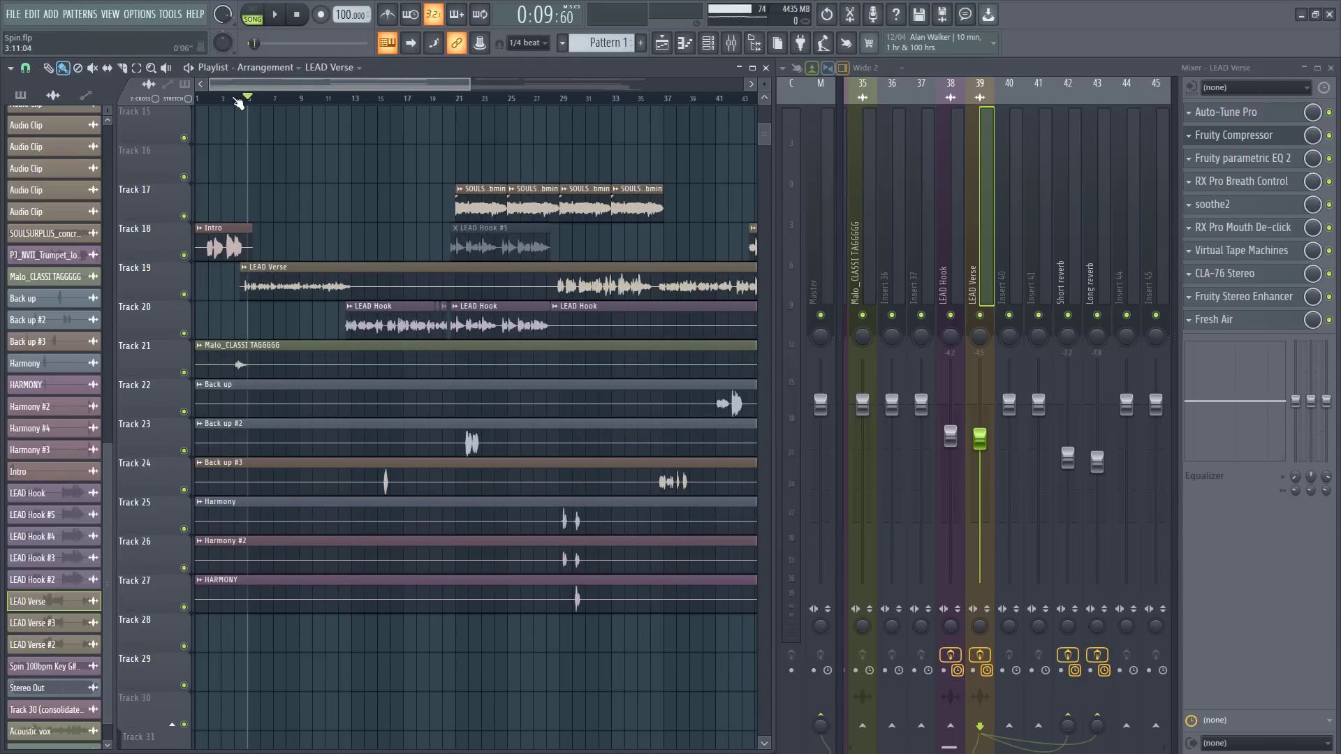
scroll(318, 182, "down", 2)
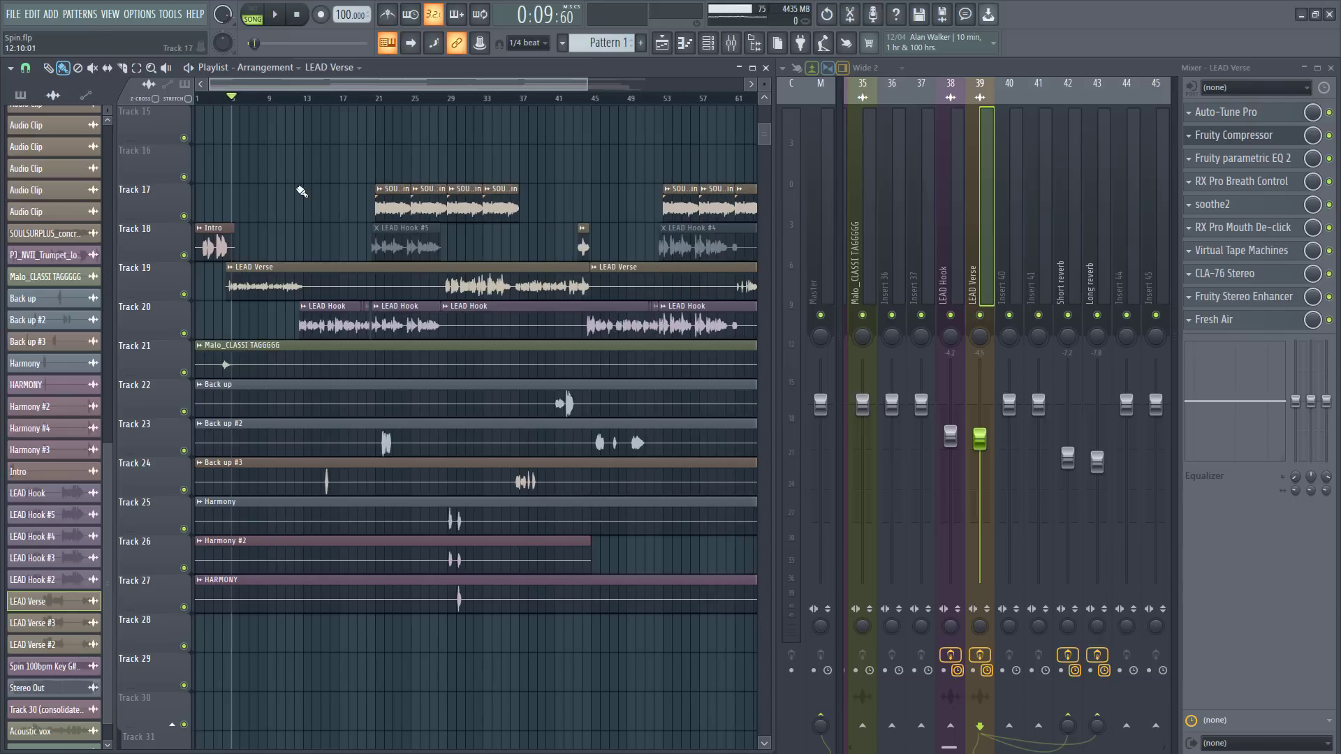
scroll(289, 310, "down", 1)
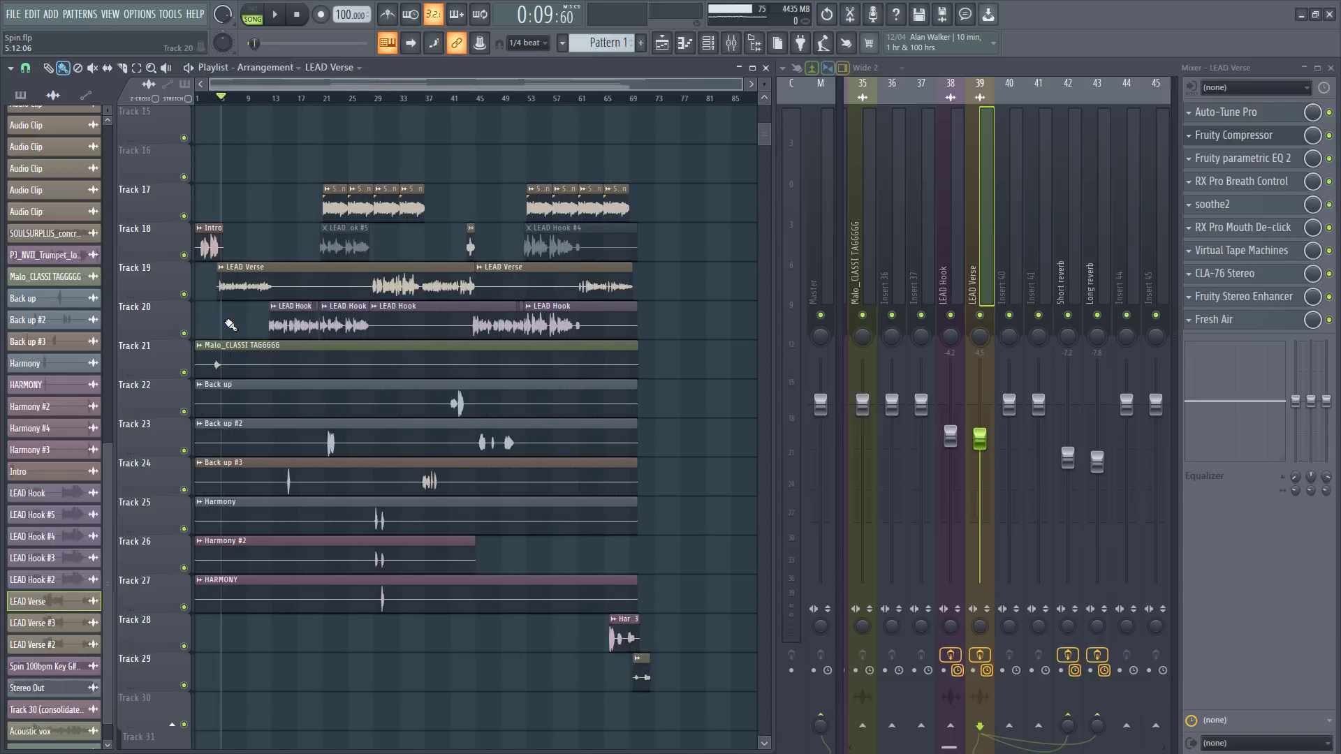
scroll(255, 323, "down", 1)
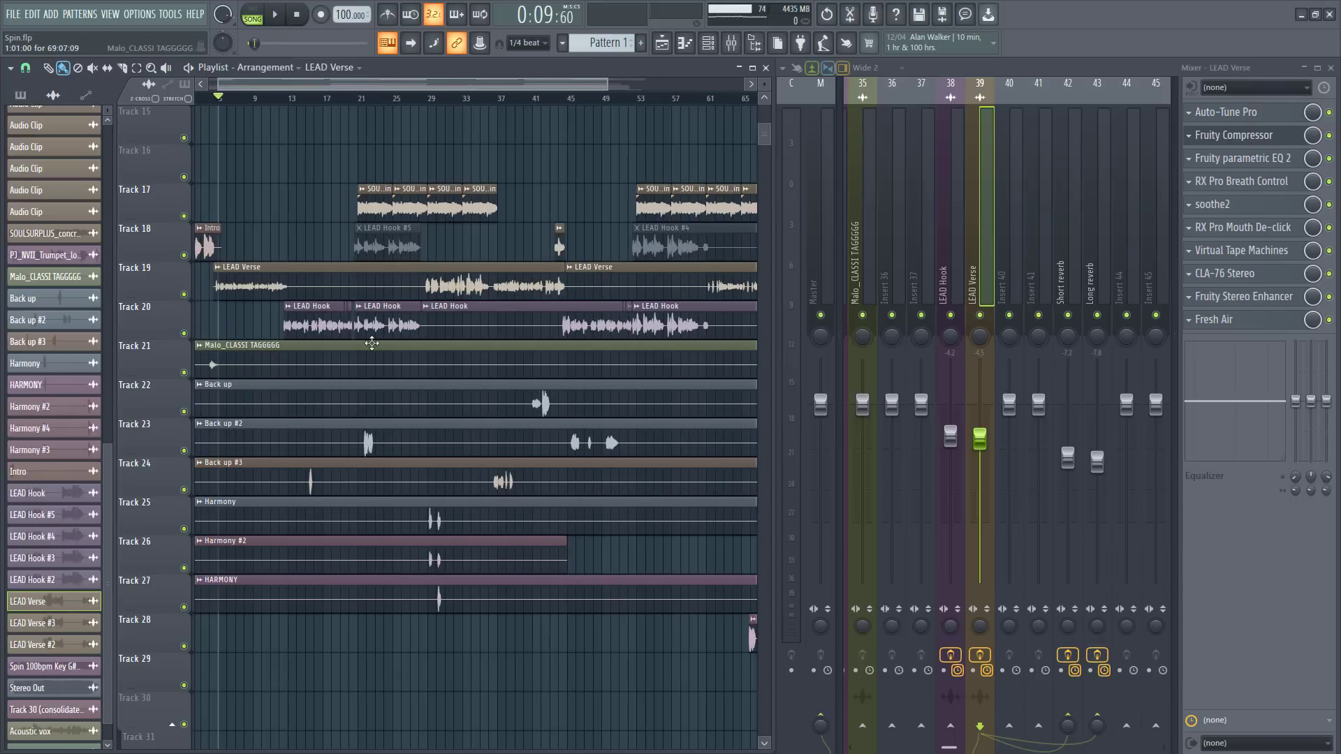
scroll(600, 482, "down", 1)
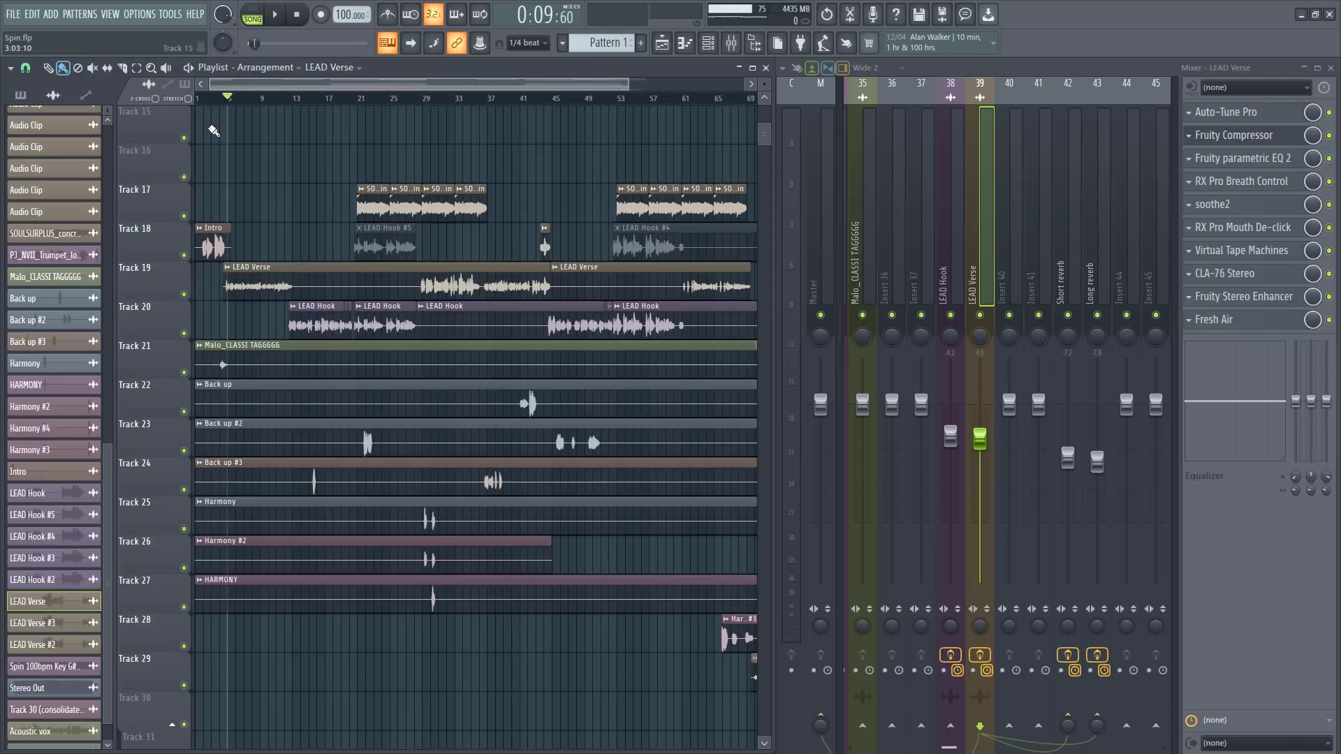
scroll(207, 115, "up", 4)
scroll(207, 116, "up", 2)
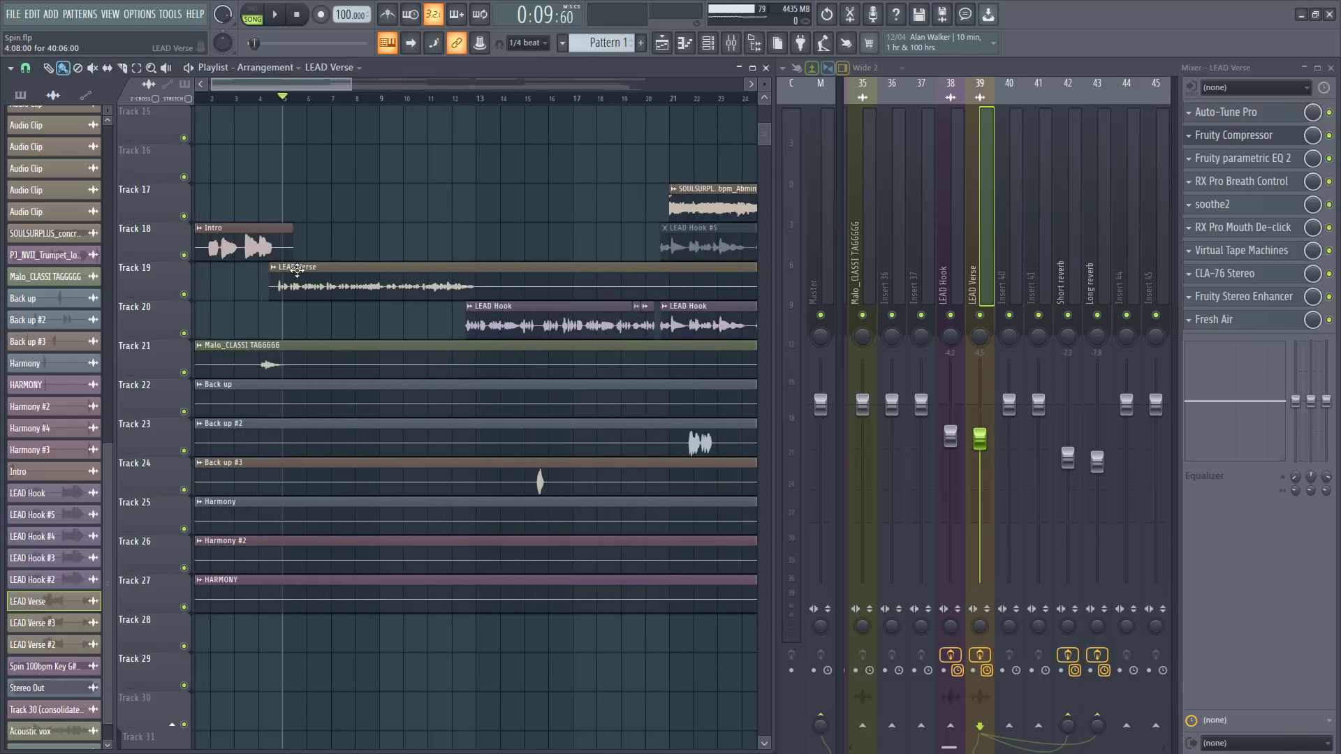
Step: Play the song from the start of the lead verse into the hook and stop playback
key("space")
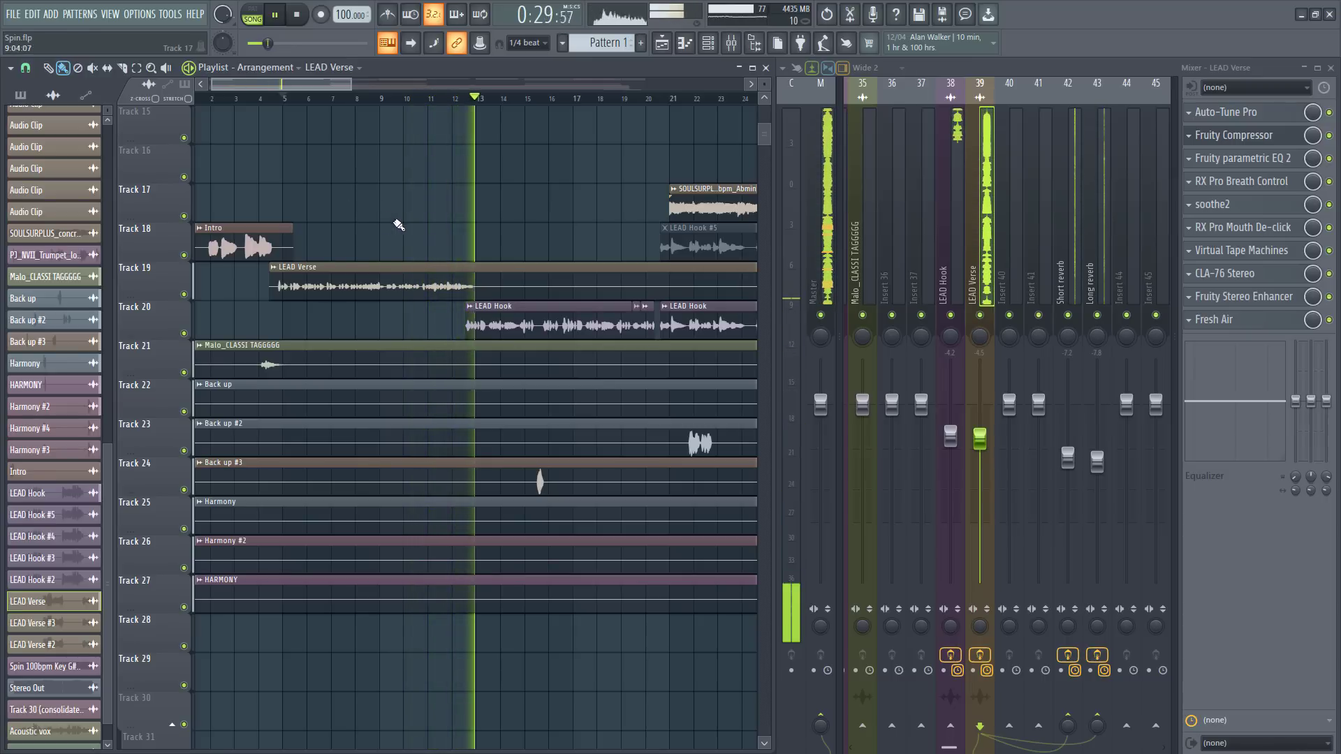
scroll(427, 239, "down", 1)
scroll(431, 238, "down", 2)
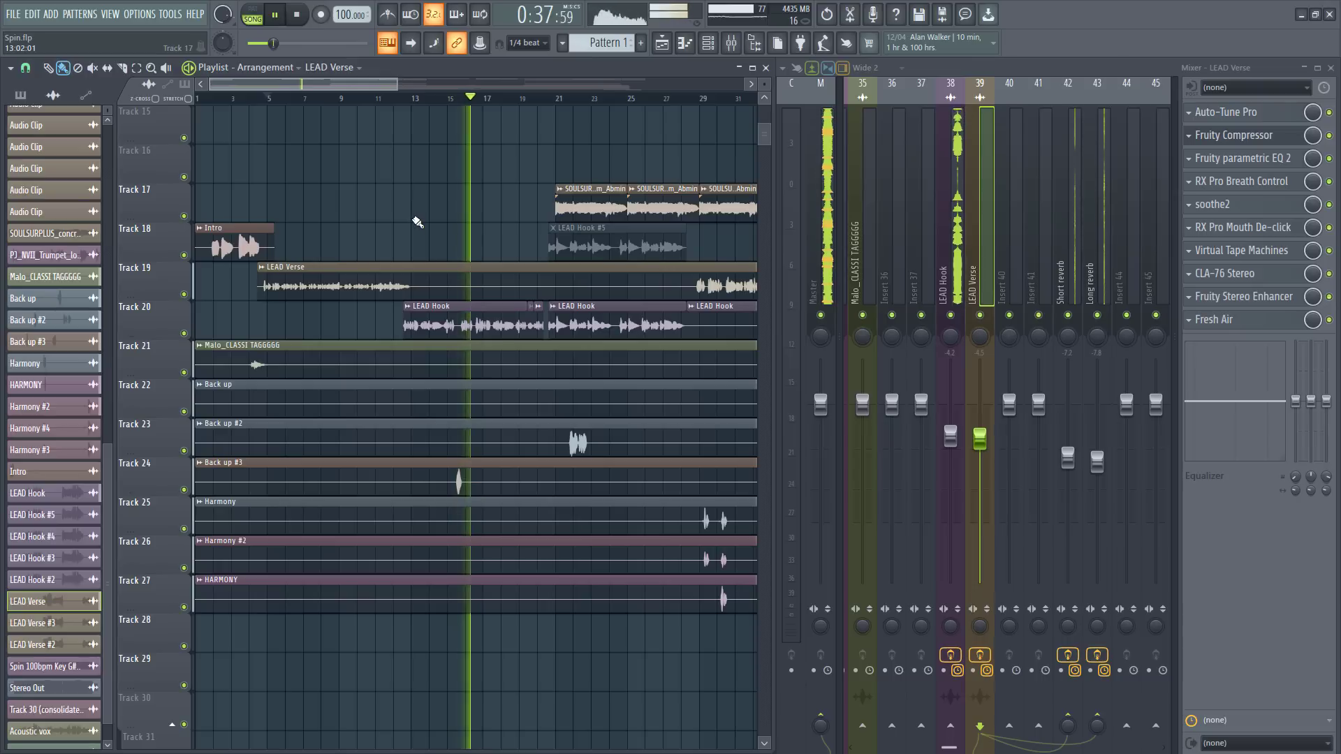
key("space")
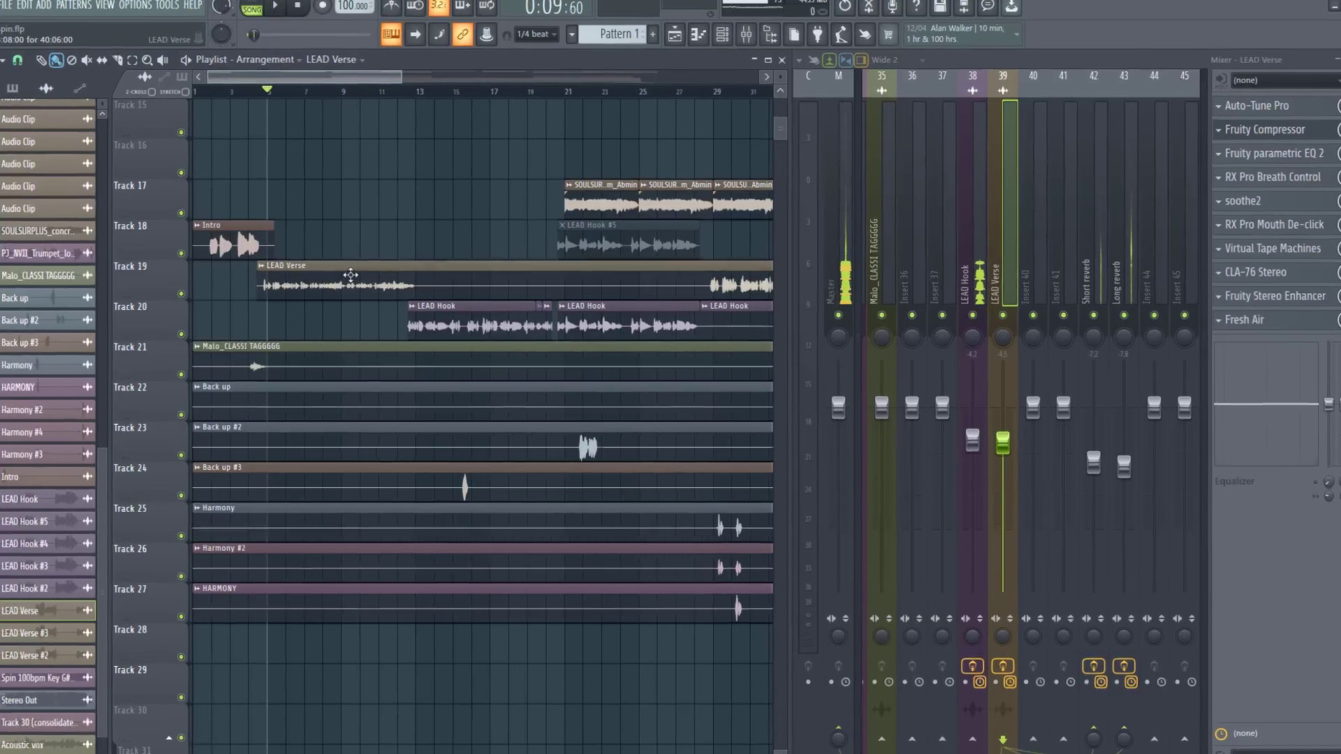
Step: Inspect the LEAD Verse clip's sample settings, including its mixer track assignment
double_click(348, 281)
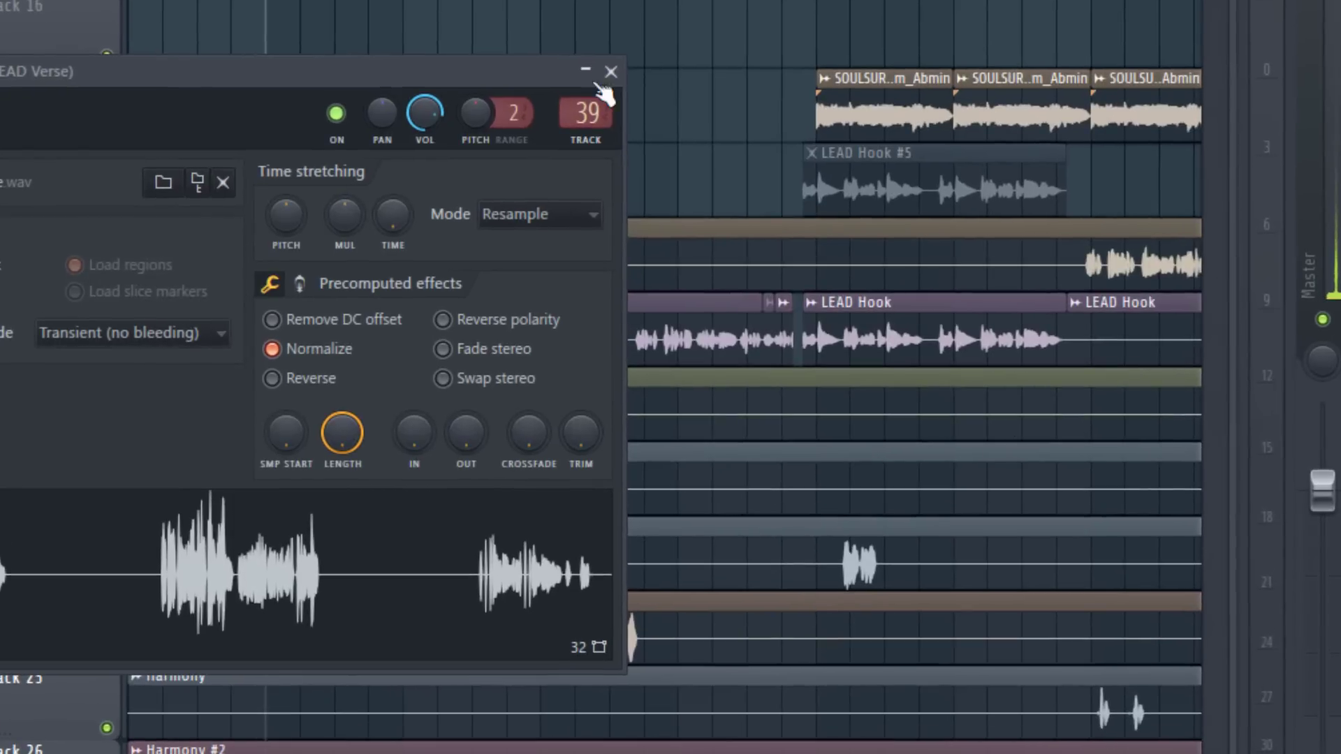
left_click(610, 72)
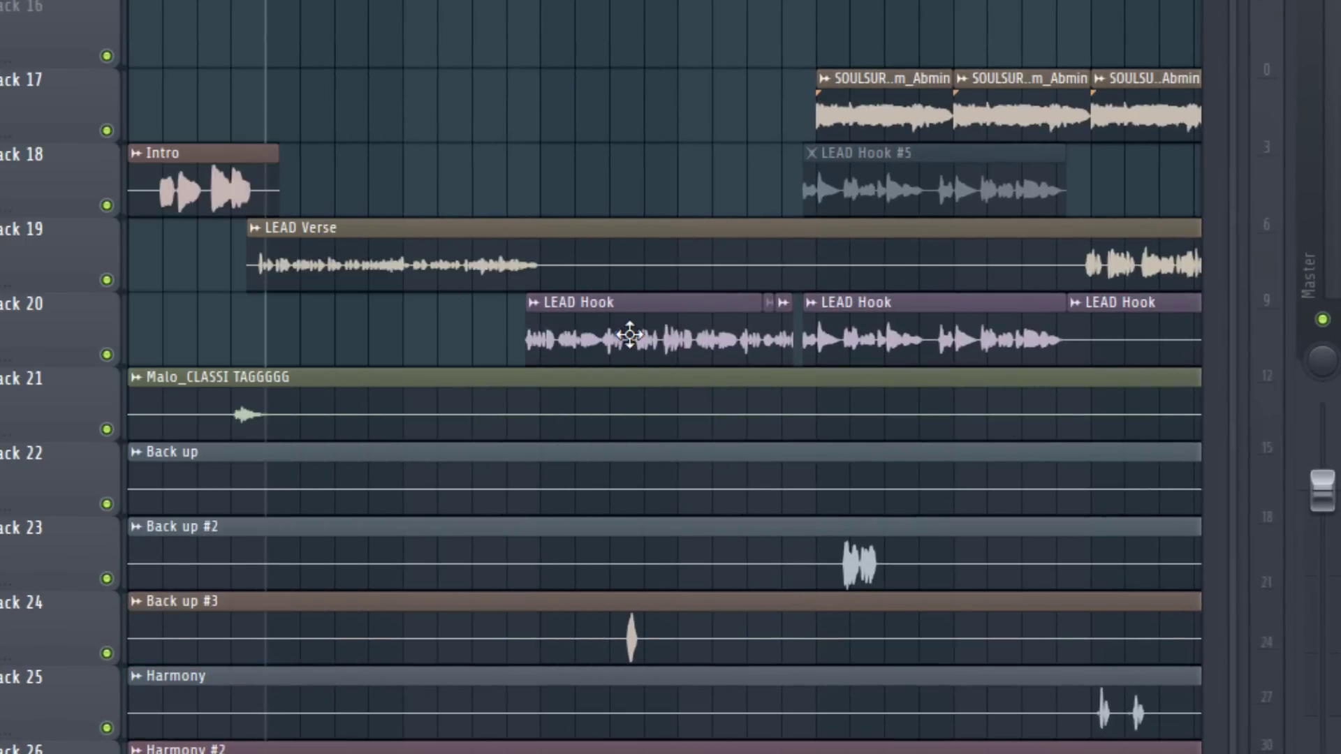
double_click(342, 249)
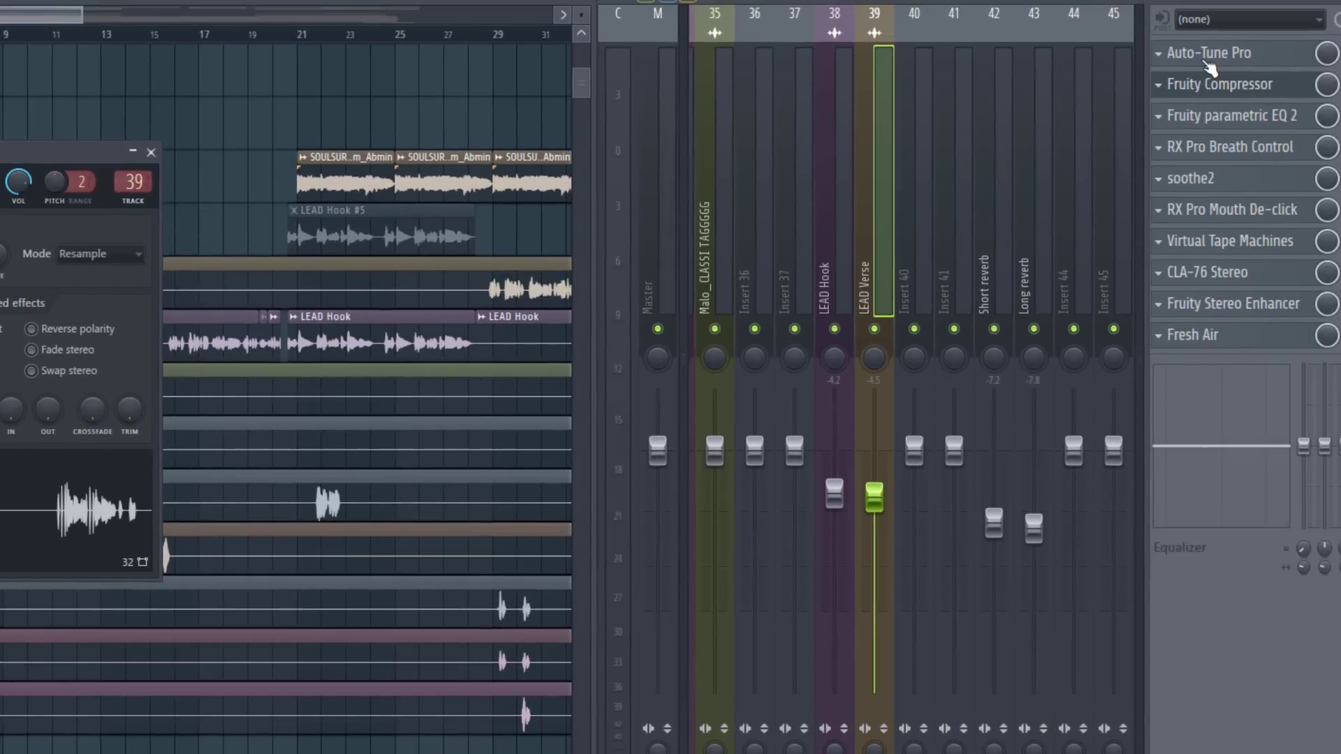
Step: Review the Auto-Tune Pro settings on the LEAD Verse insert and close the clip settings and the plugin
left_click(1206, 54)
left_click_drag(616, 119, 424, 92)
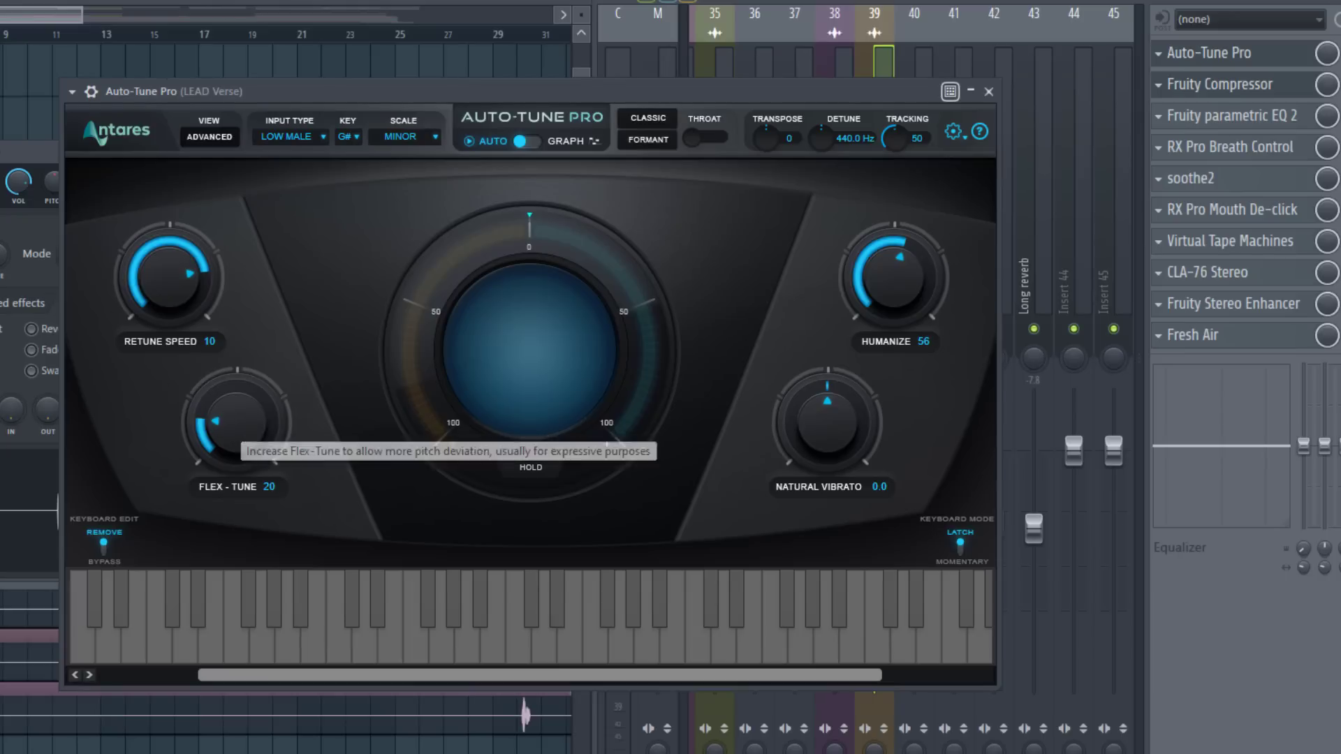
left_click_drag(3, 152, 0, 224)
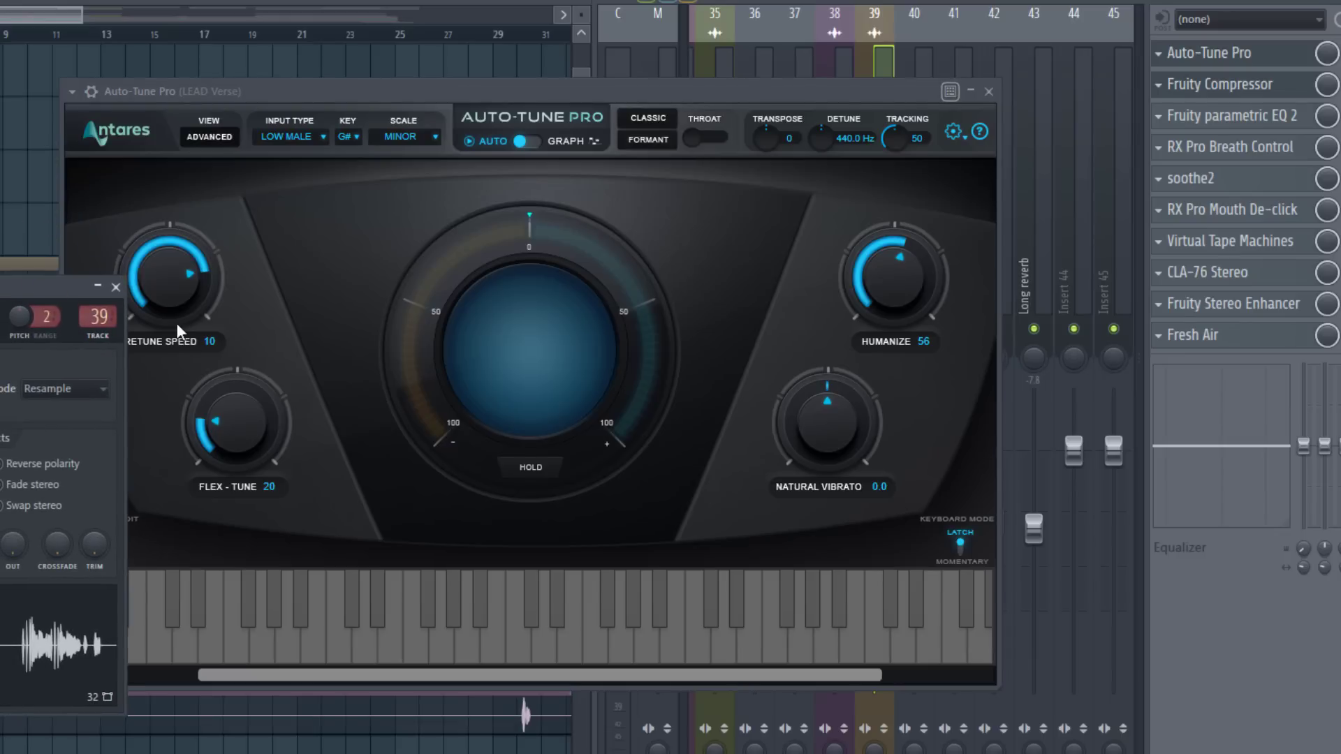
left_click(125, 300)
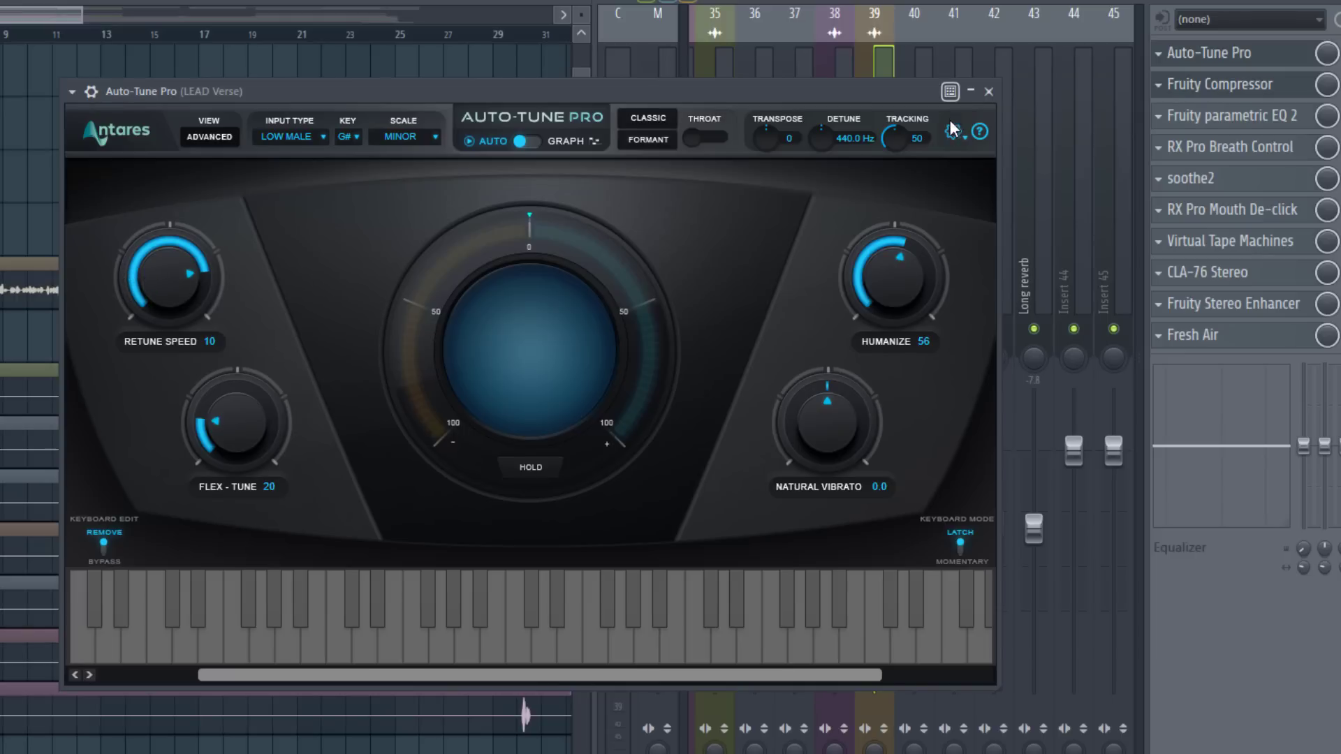
left_click(988, 92)
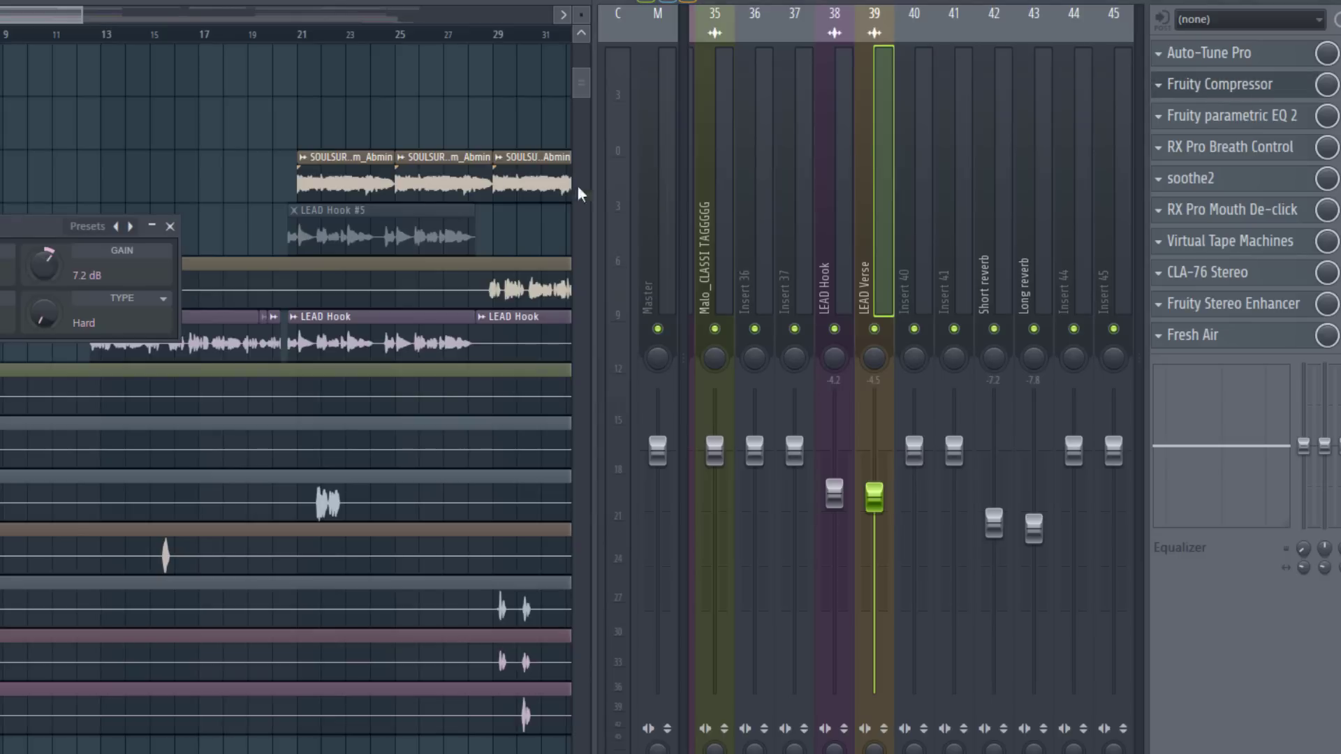
Step: Review the Fruity Compressor settings and the Fruity parametric EQ 2 curve on the LEAD Verse insert
left_click_drag(2, 225, 501, 259)
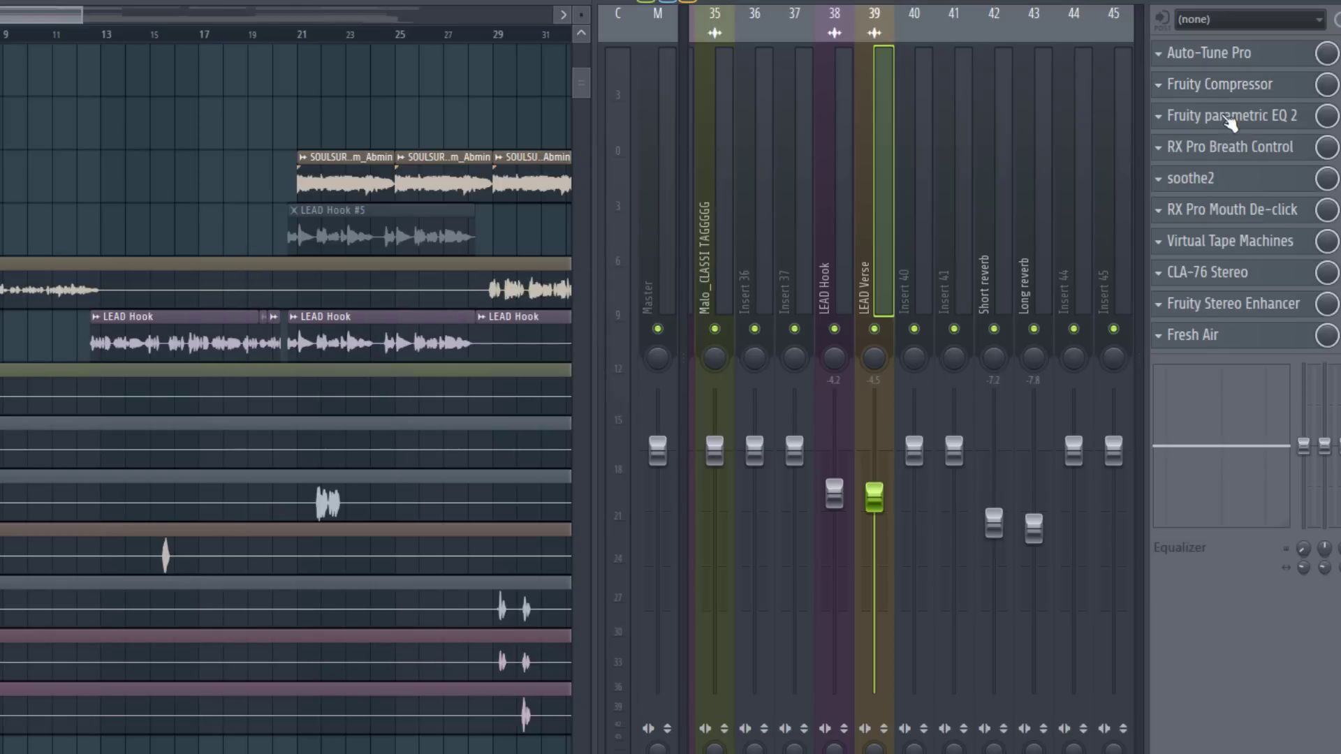
left_click(1227, 117)
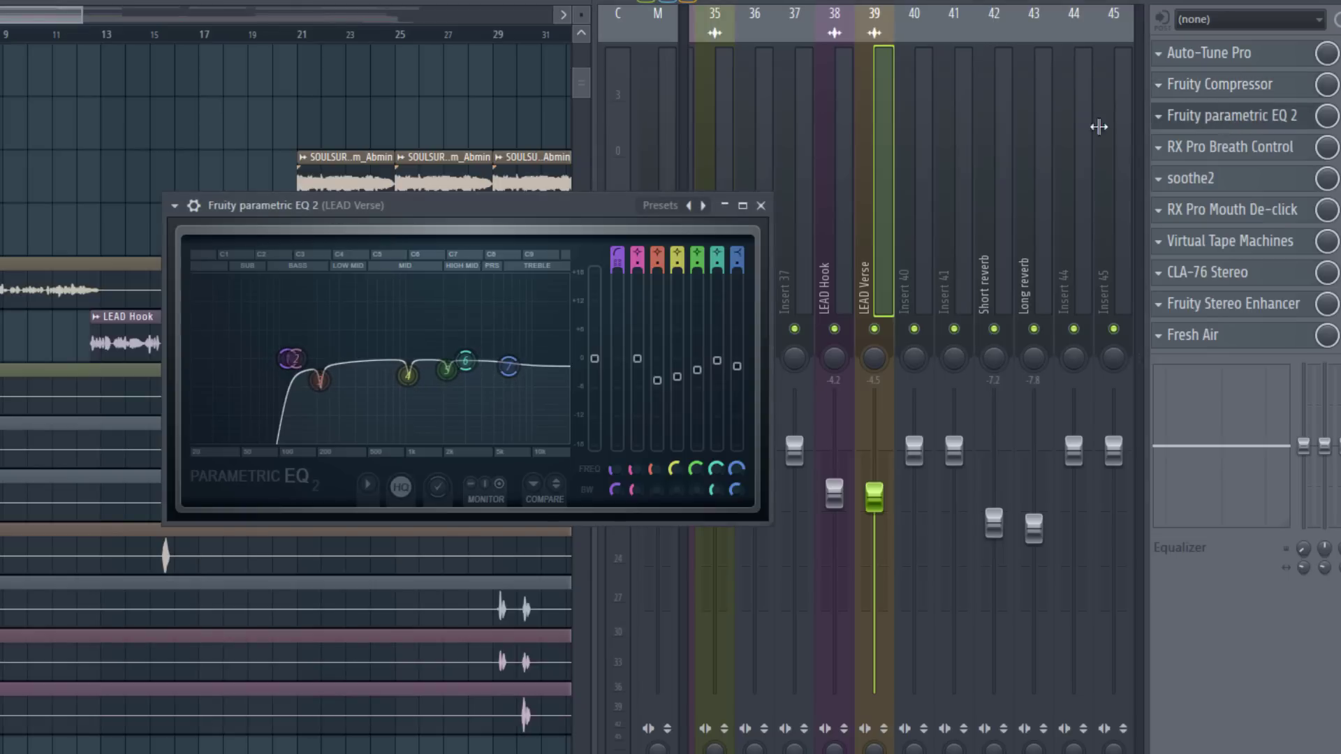
left_click_drag(449, 209, 376, 193)
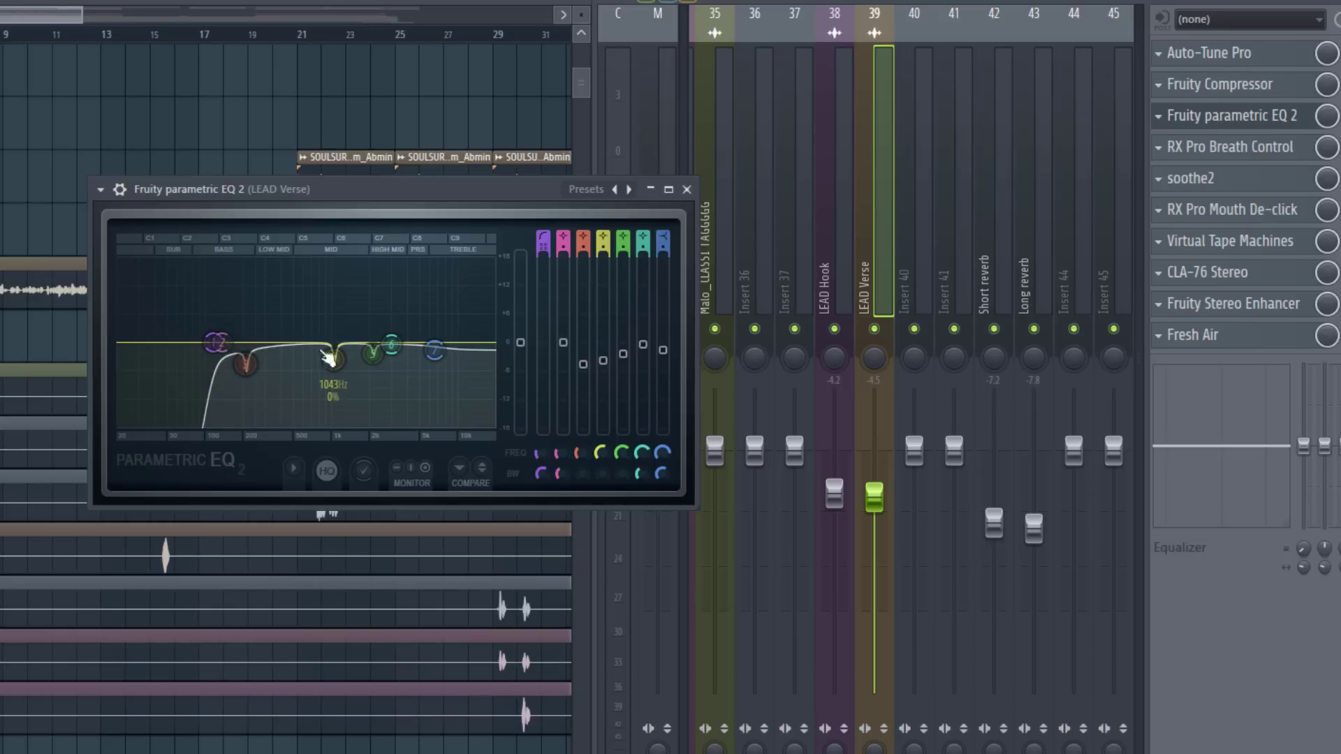
left_click(442, 348)
left_click(1229, 116)
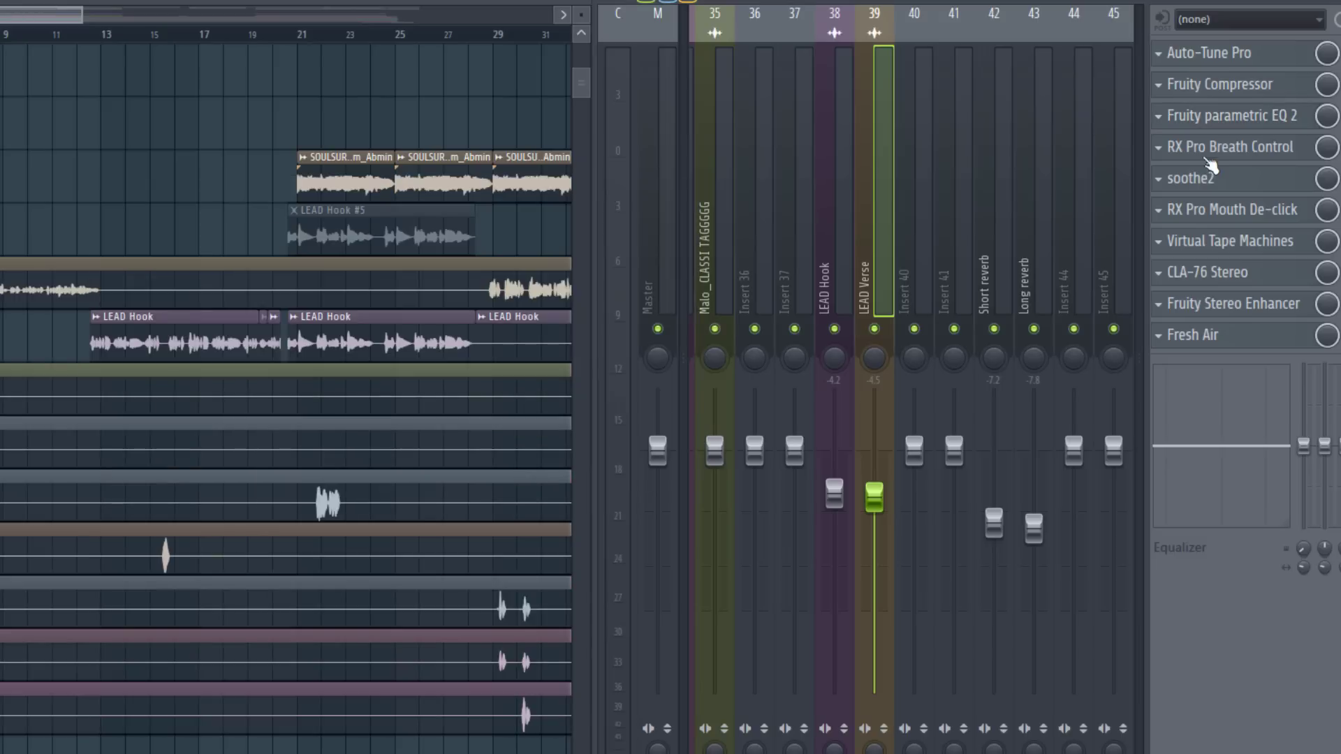
Step: Open RX Pro Breath Control on the LEAD Verse insert and audition the soloed verse with the effect active
left_click(1212, 161)
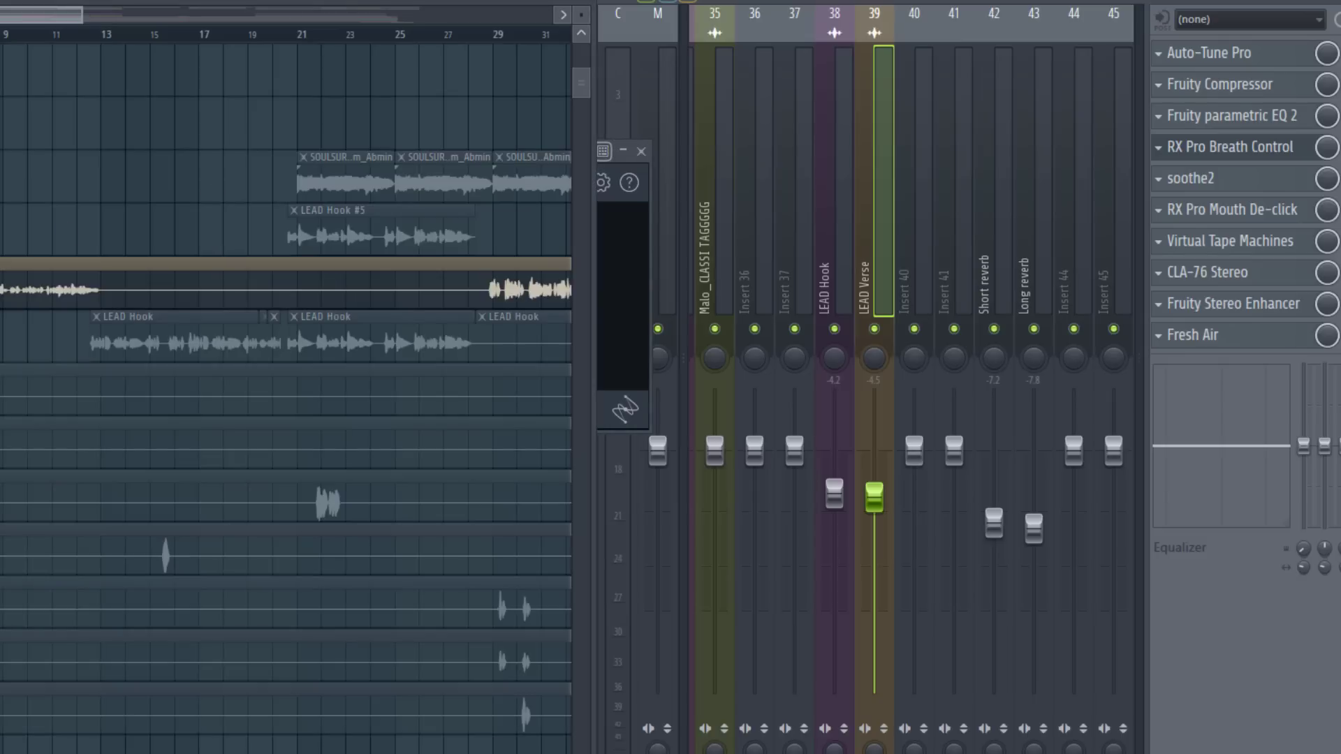
left_click(643, 291)
key("space")
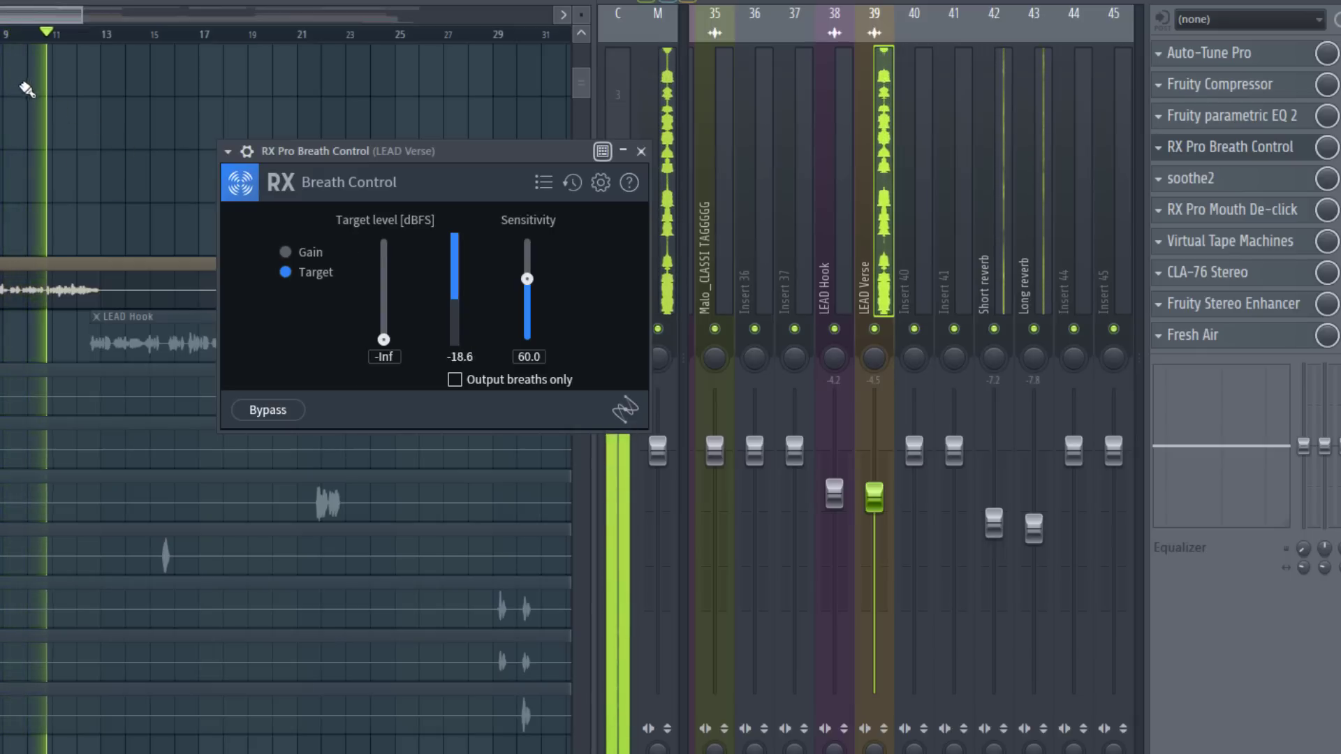
key("space")
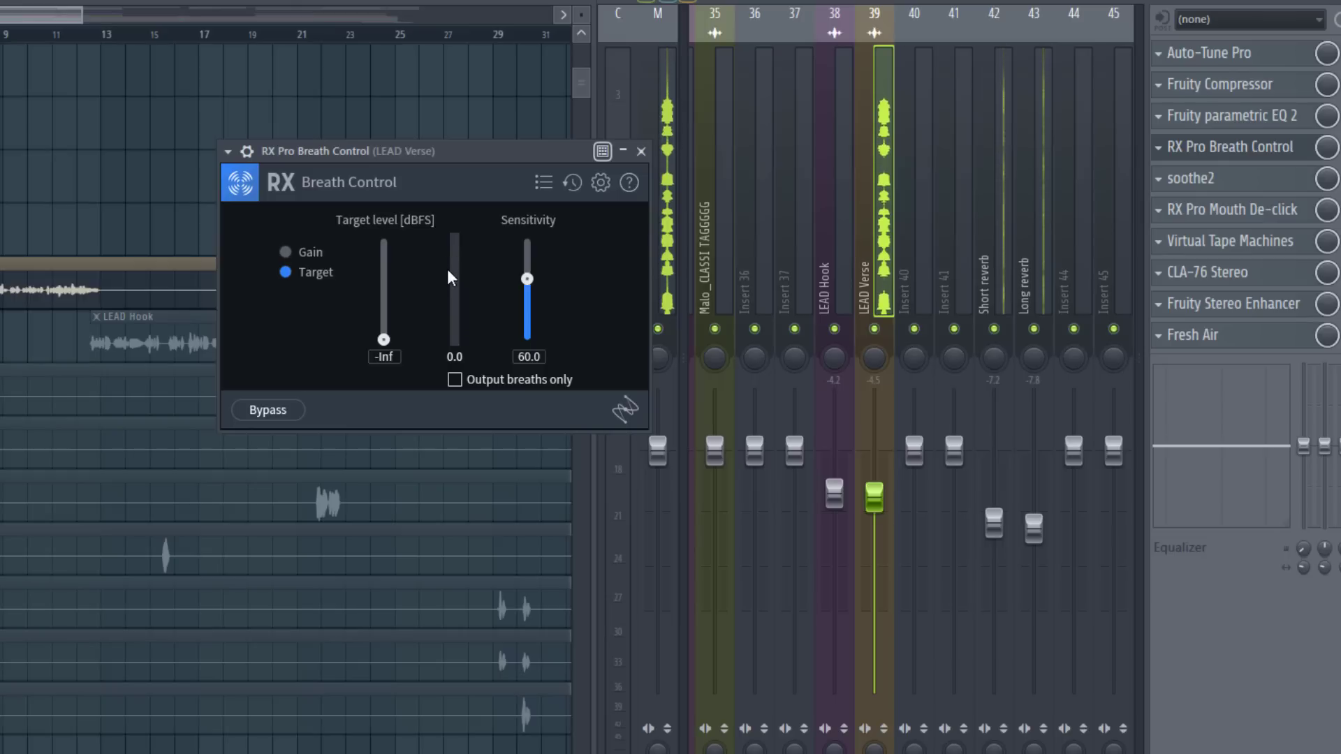
Step: Switch RX Pro Breath Control off and play the soloed LEAD Verse for comparison
left_click(557, 258)
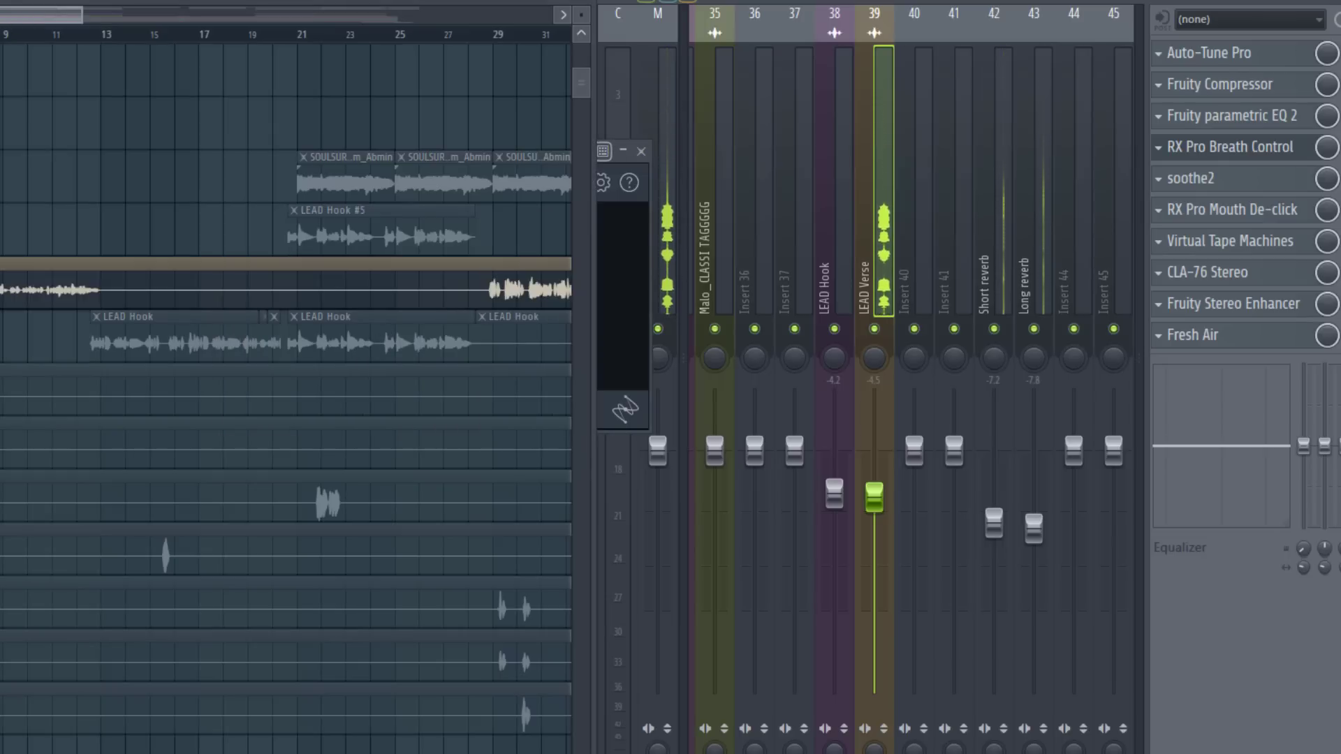
left_click(634, 295)
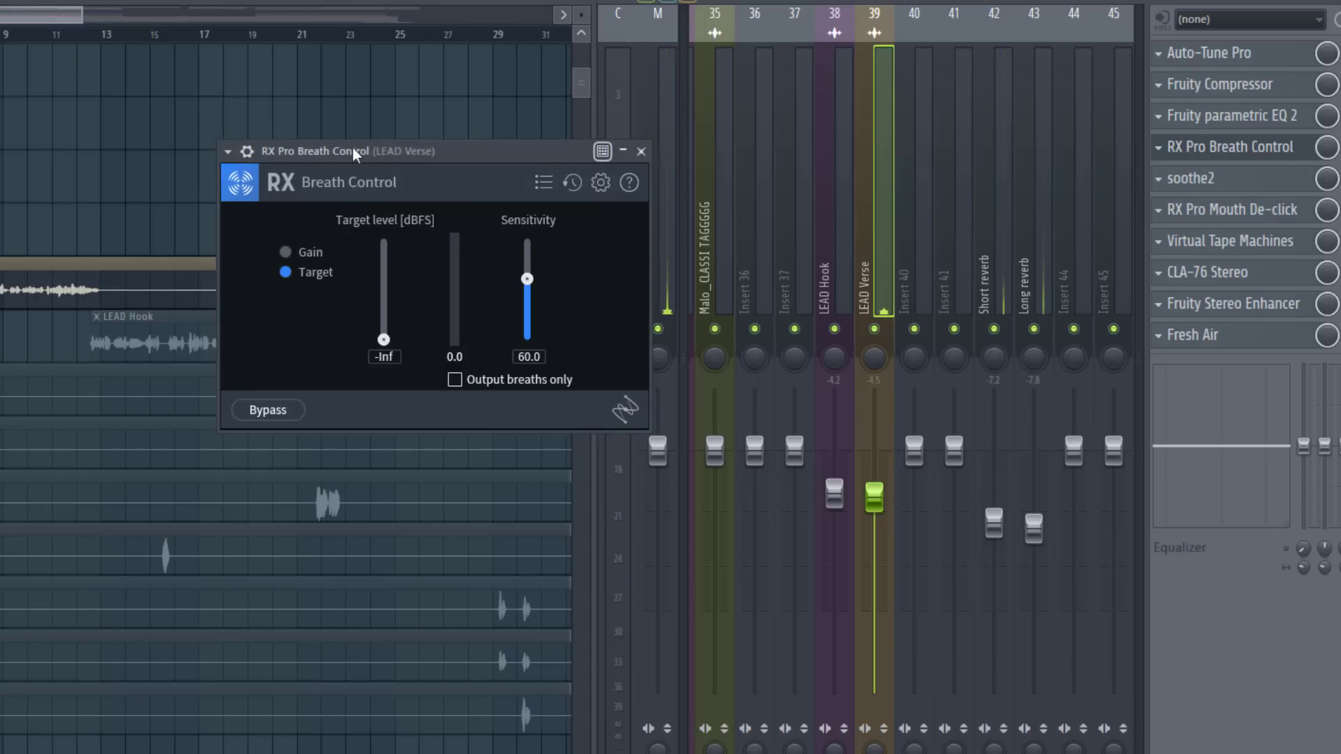
left_click_drag(352, 146, 827, 185)
left_click(722, 189)
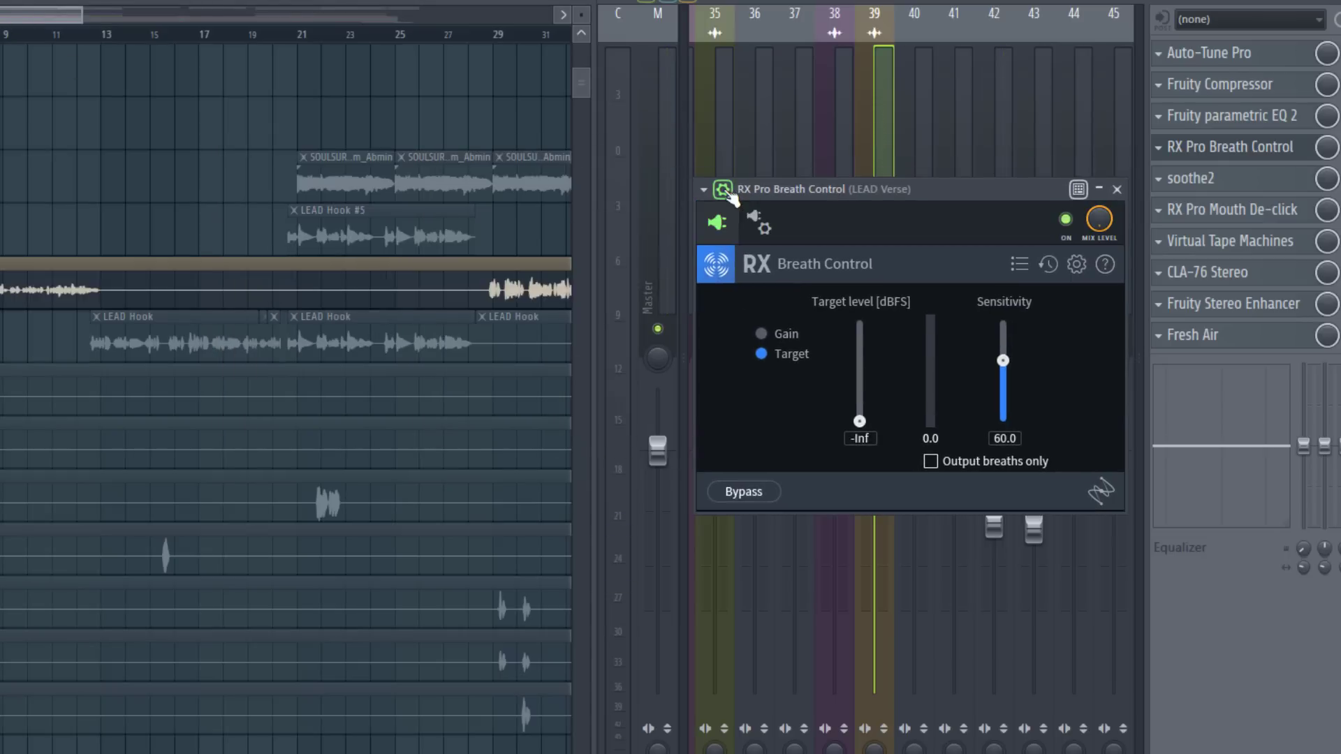
left_click(1065, 221)
key("space")
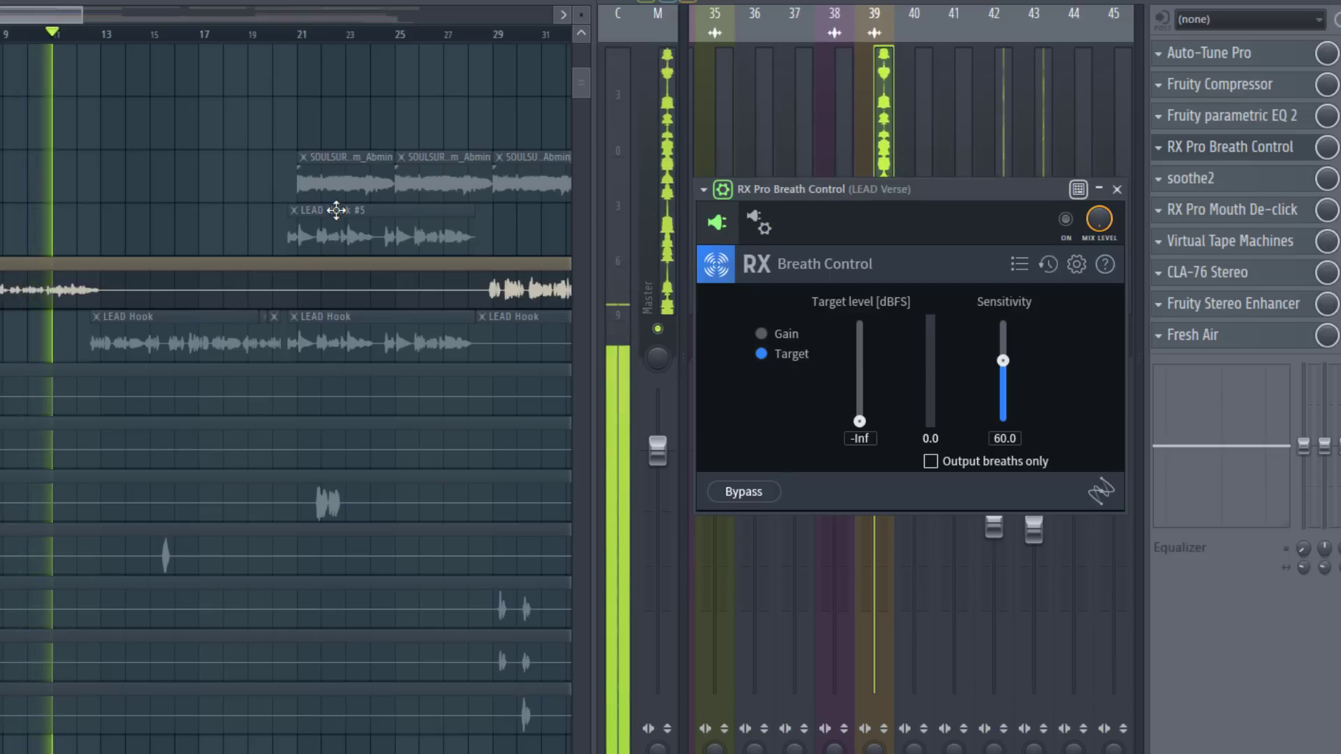
key("space")
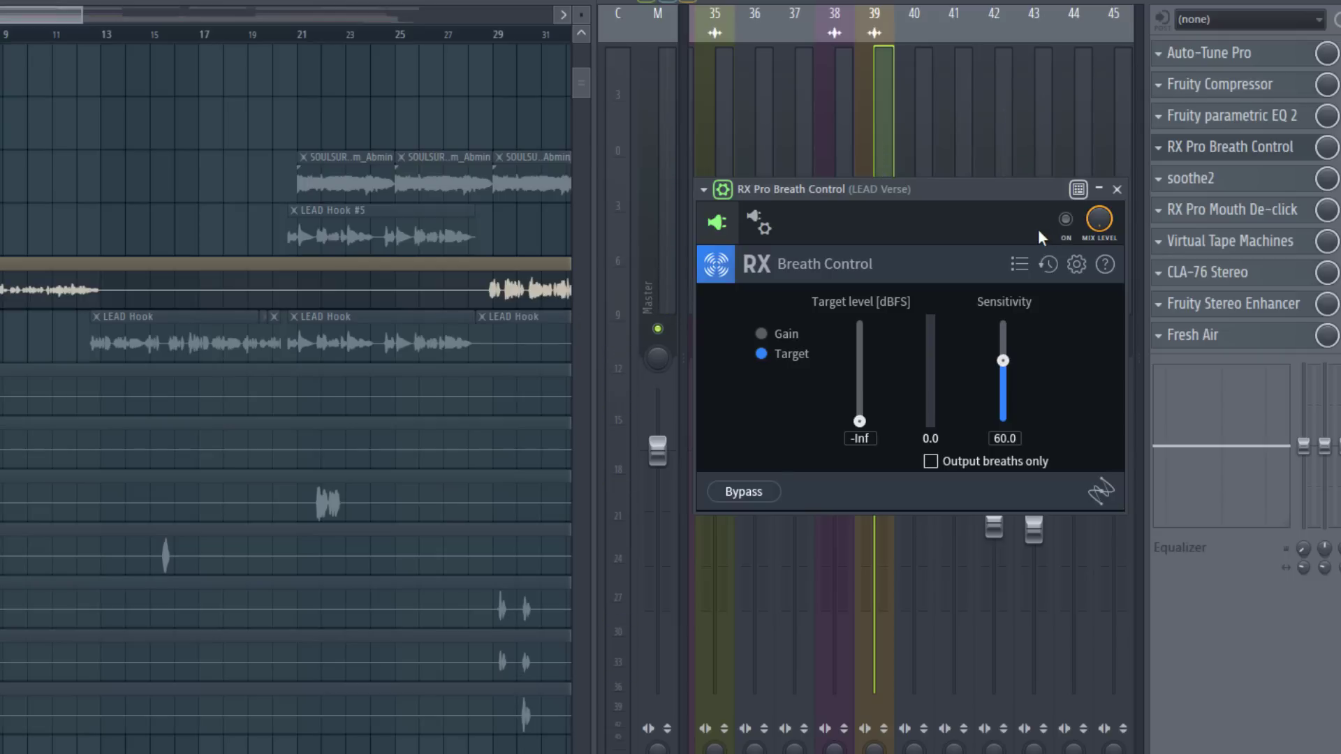
Step: Re-enable and close RX Pro Breath Control, and unsolo the LEAD Verse playlist track
left_click(1069, 220)
left_click(1117, 189)
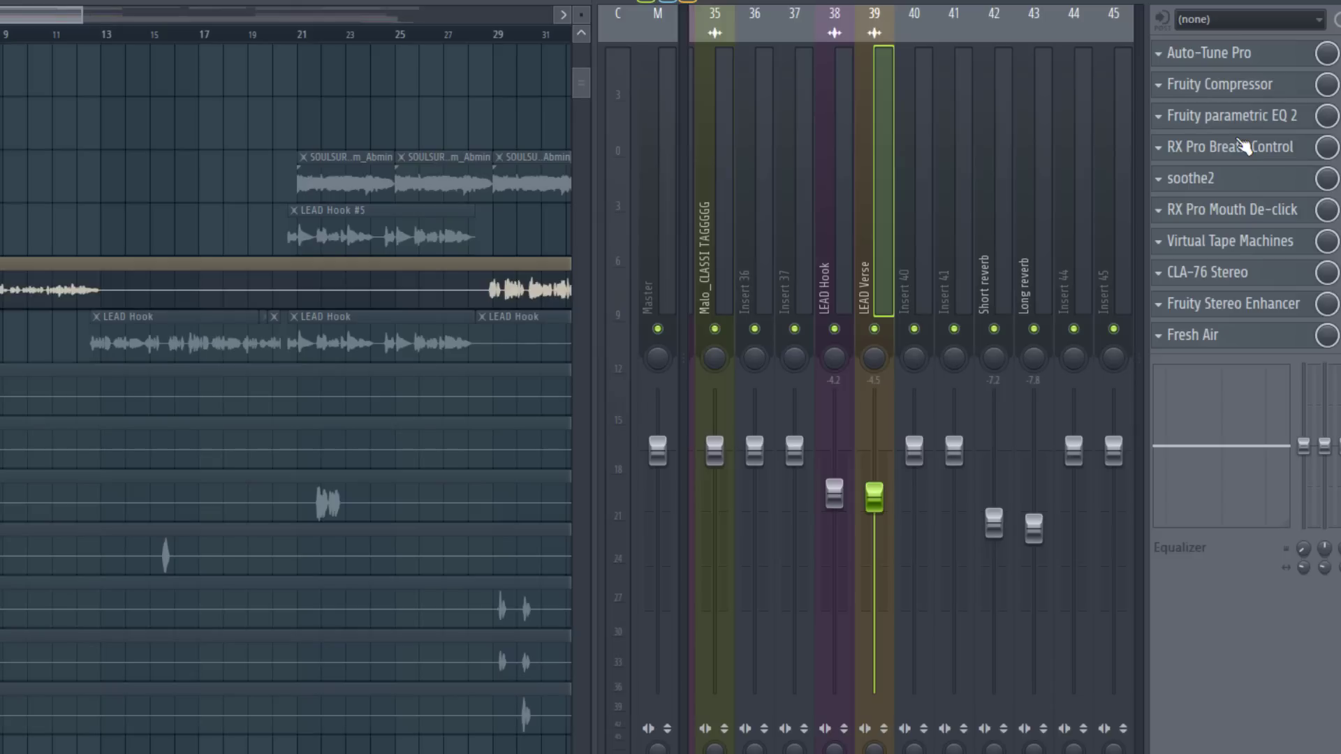
key("space")
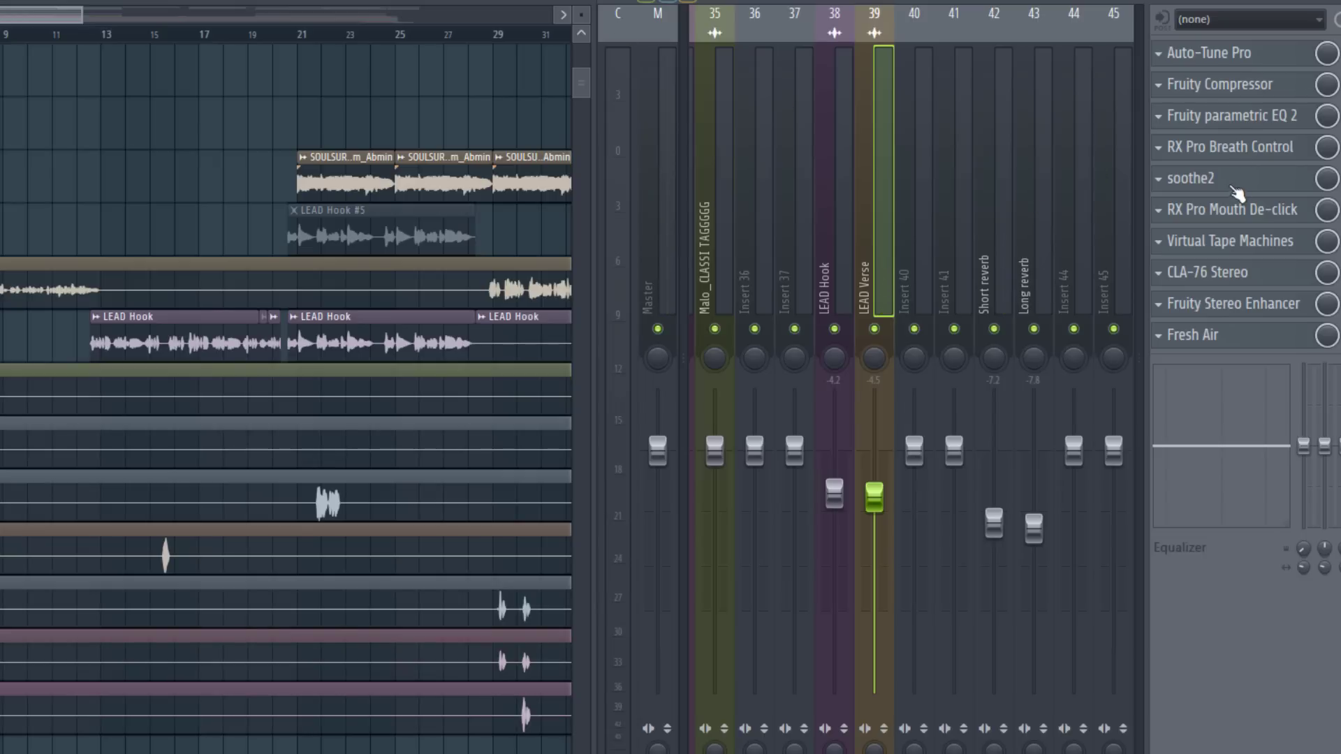
Step: Open soothe2 on the LEAD Verse insert, switch it off and solo the LEAD Verse playlist track
left_click(1196, 185)
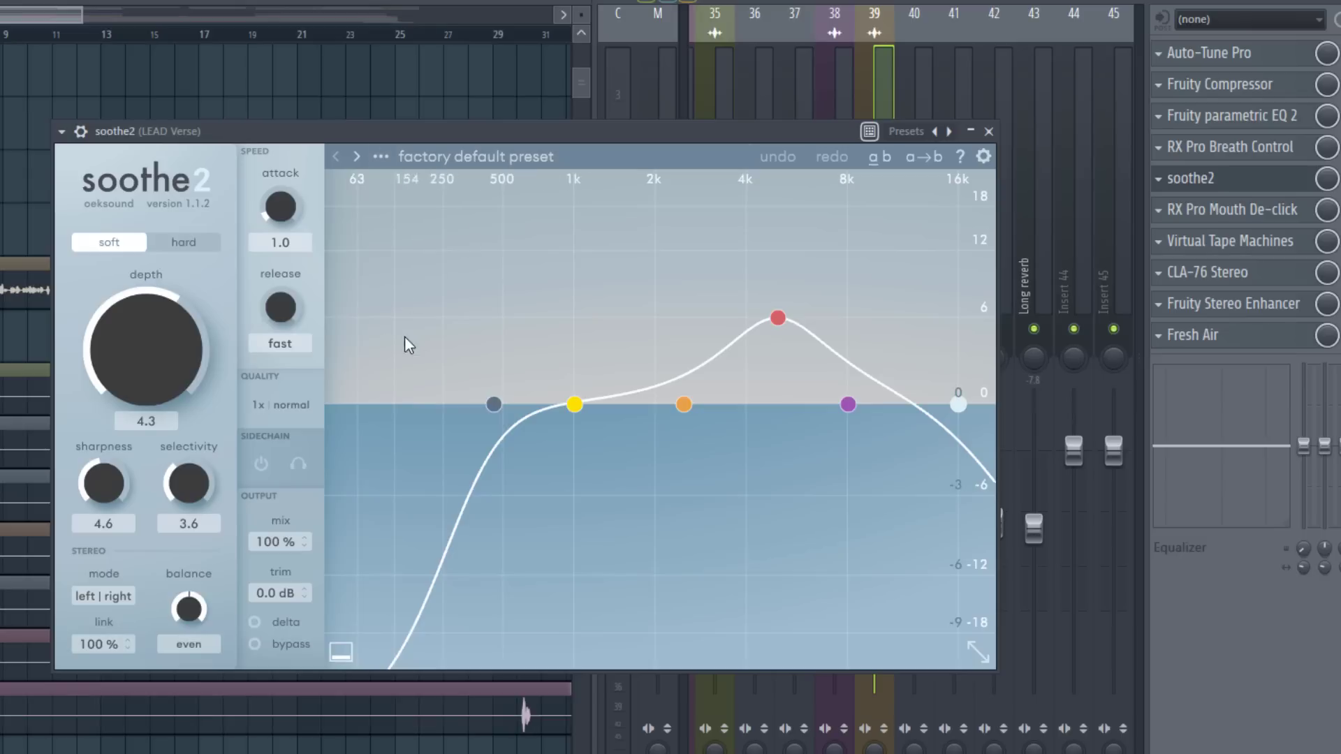
left_click(81, 131)
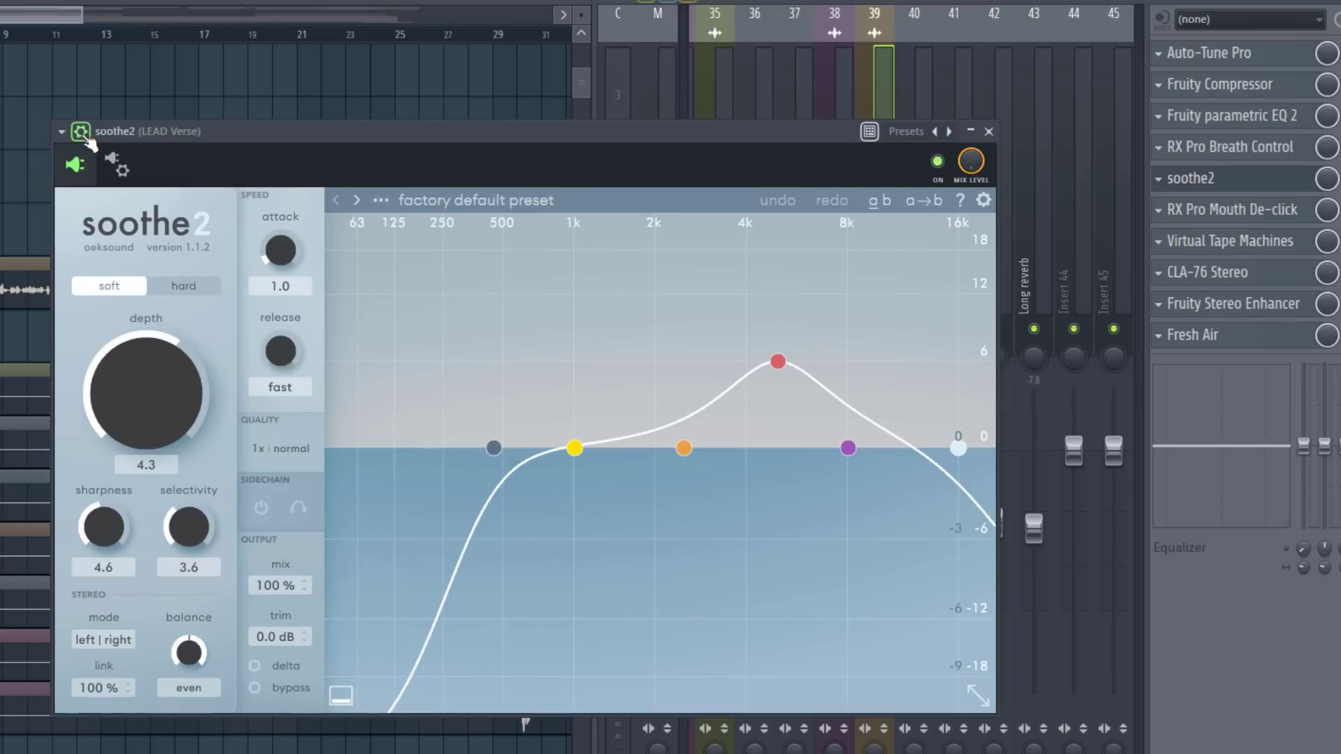
left_click_drag(781, 128, 650, 403)
left_click(806, 436)
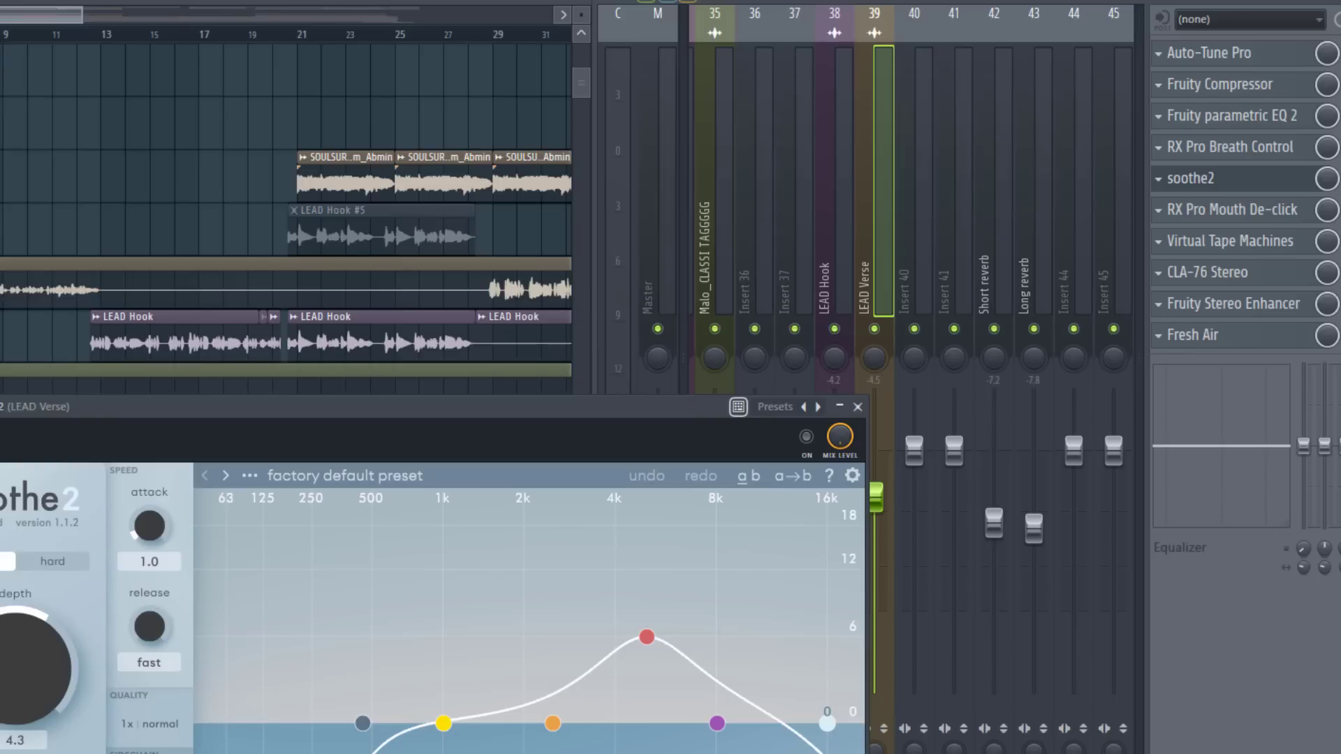
key("F5")
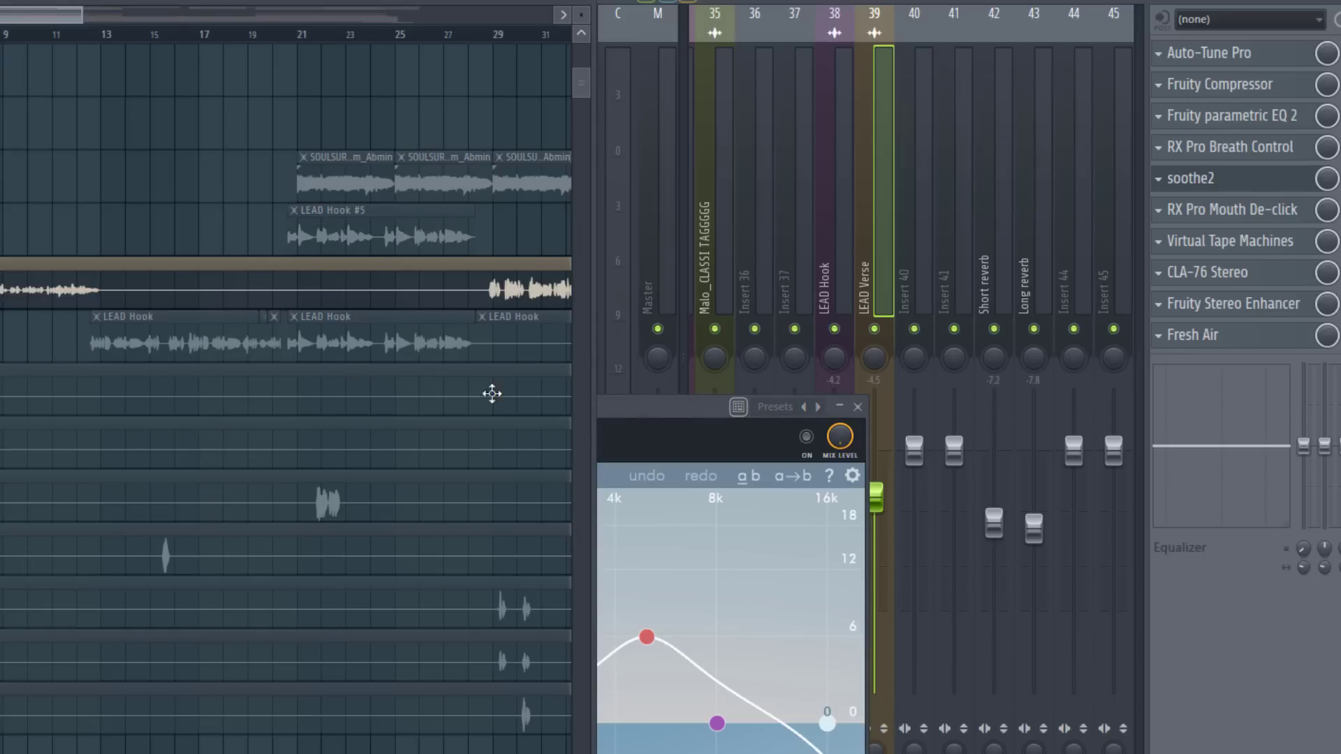
left_click_drag(648, 402, 801, 325)
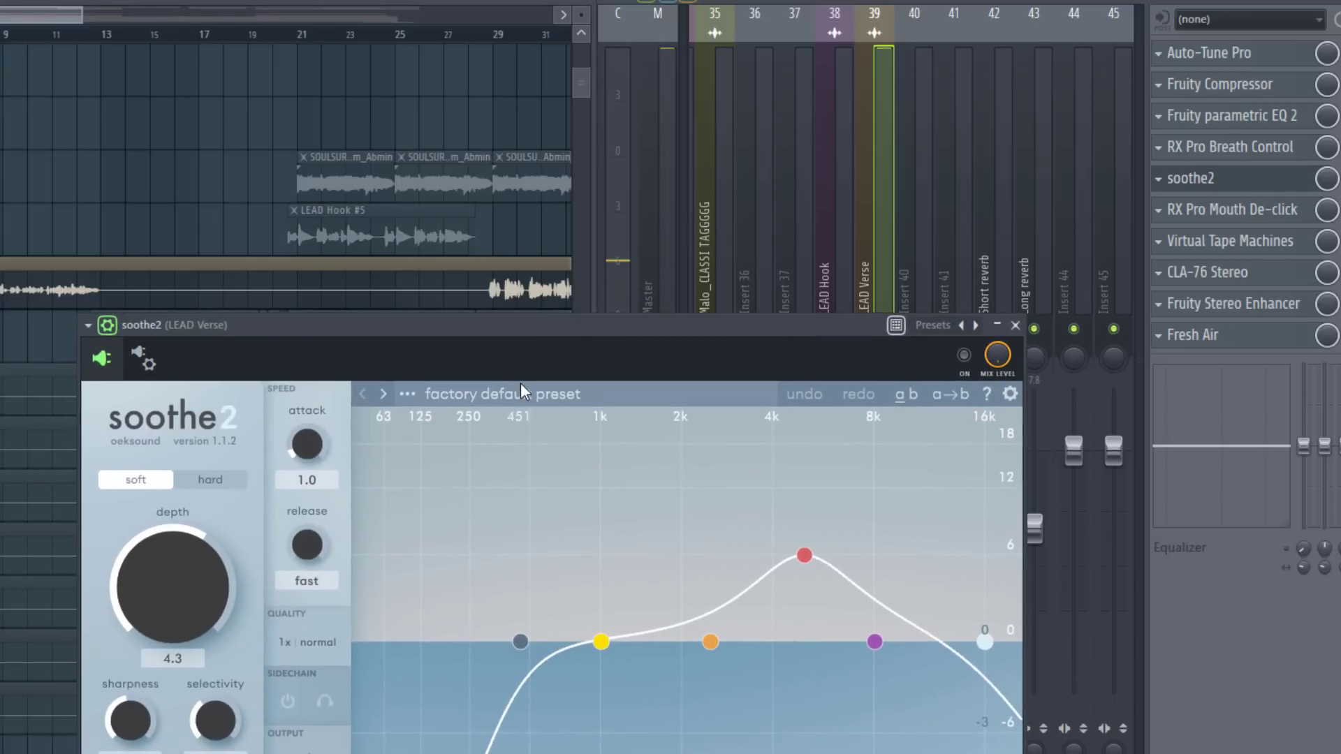
Step: Play the soloed LEAD Verse with soothe2 off, stop playback, and re-enable and close soothe2
key("space")
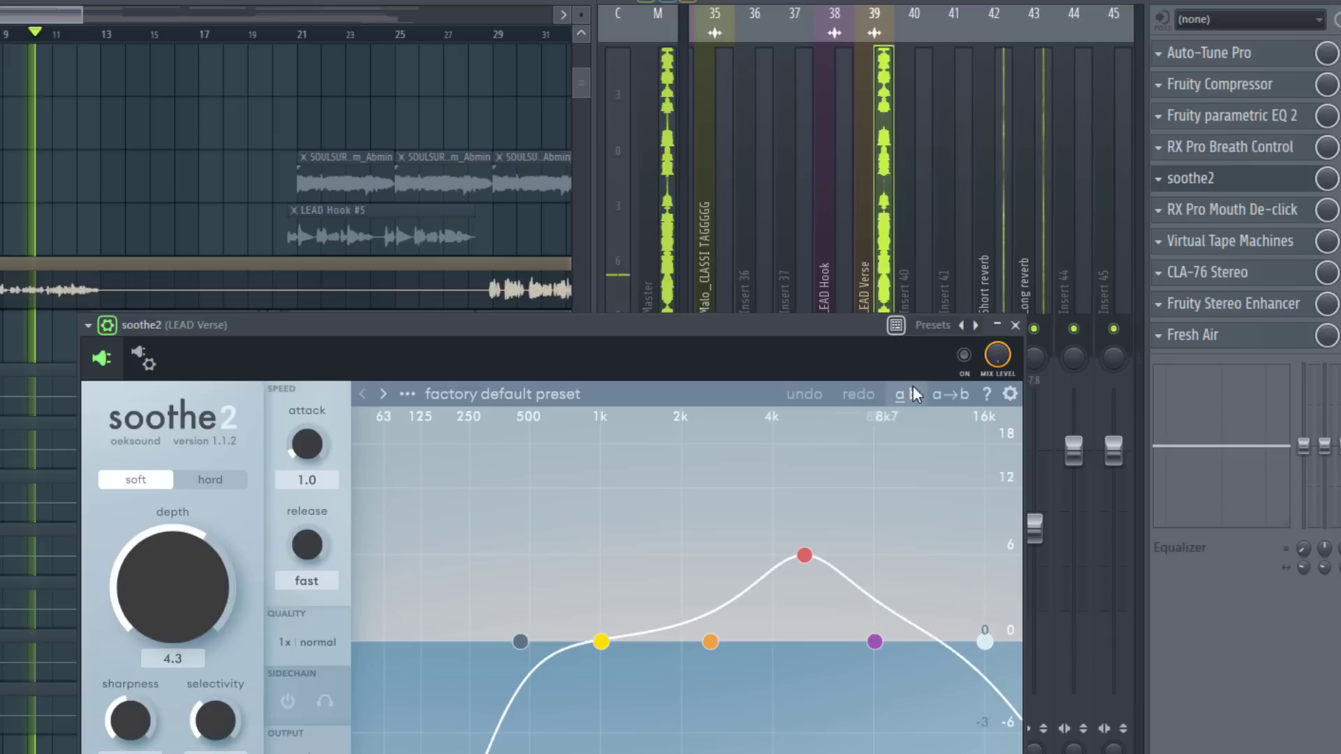
key("space")
left_click(964, 356)
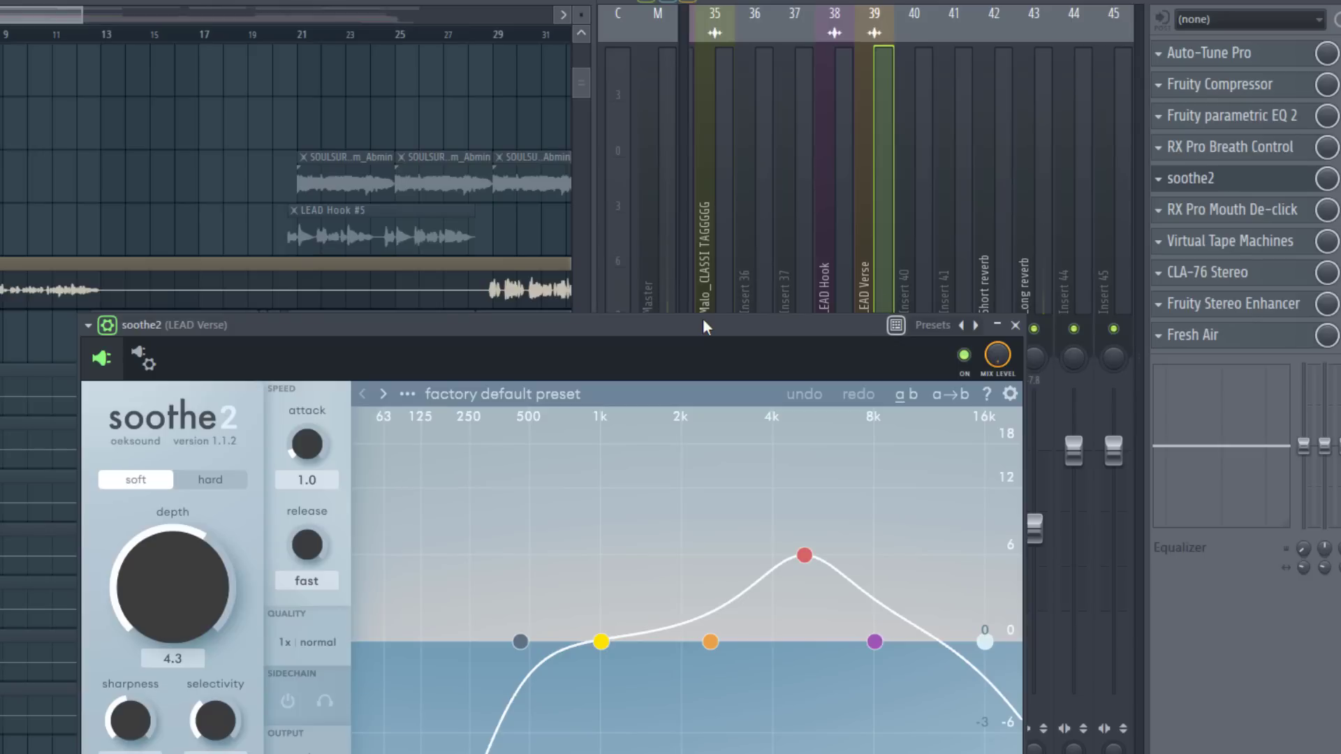
left_click(1015, 325)
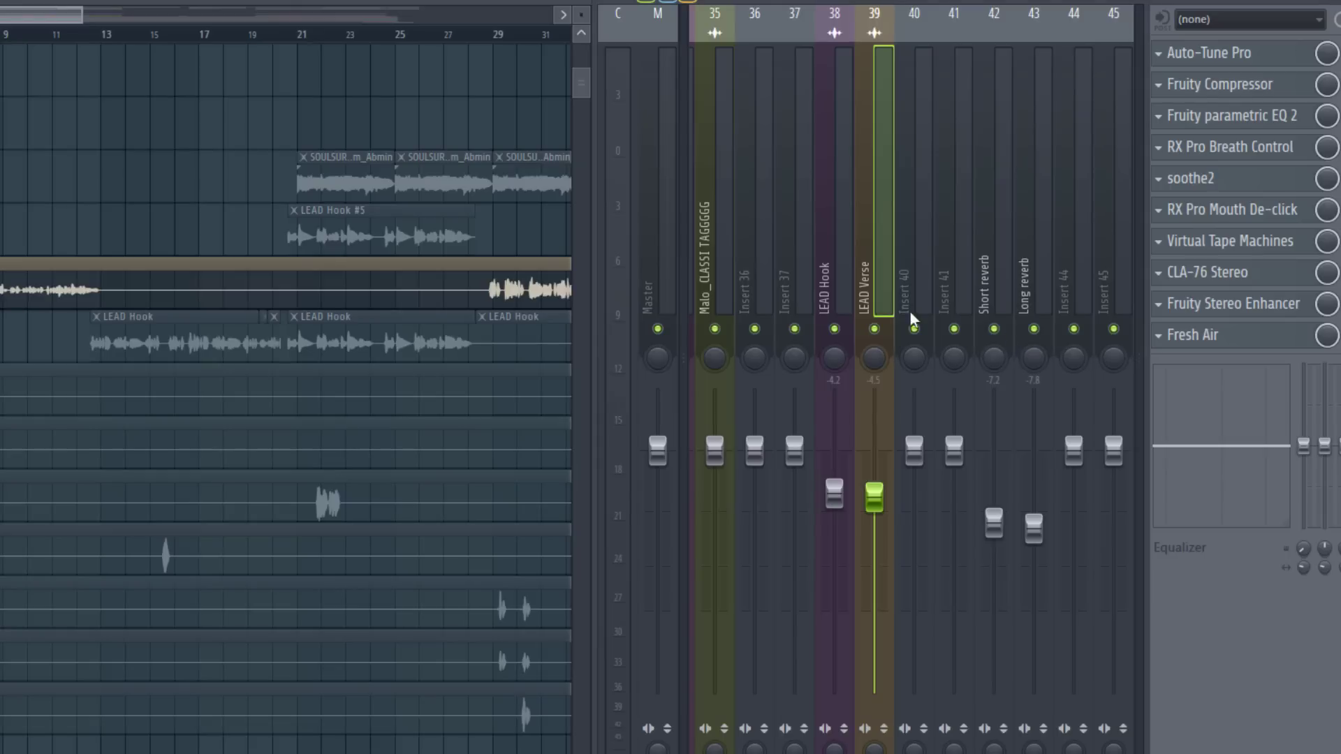
Step: Open RX Pro Mouth De-click on the LEAD Verse insert, examine its sensitivity, frequency skew and click widening settings, and close it
left_click(1237, 222)
left_click_drag(2, 129, 281, 367)
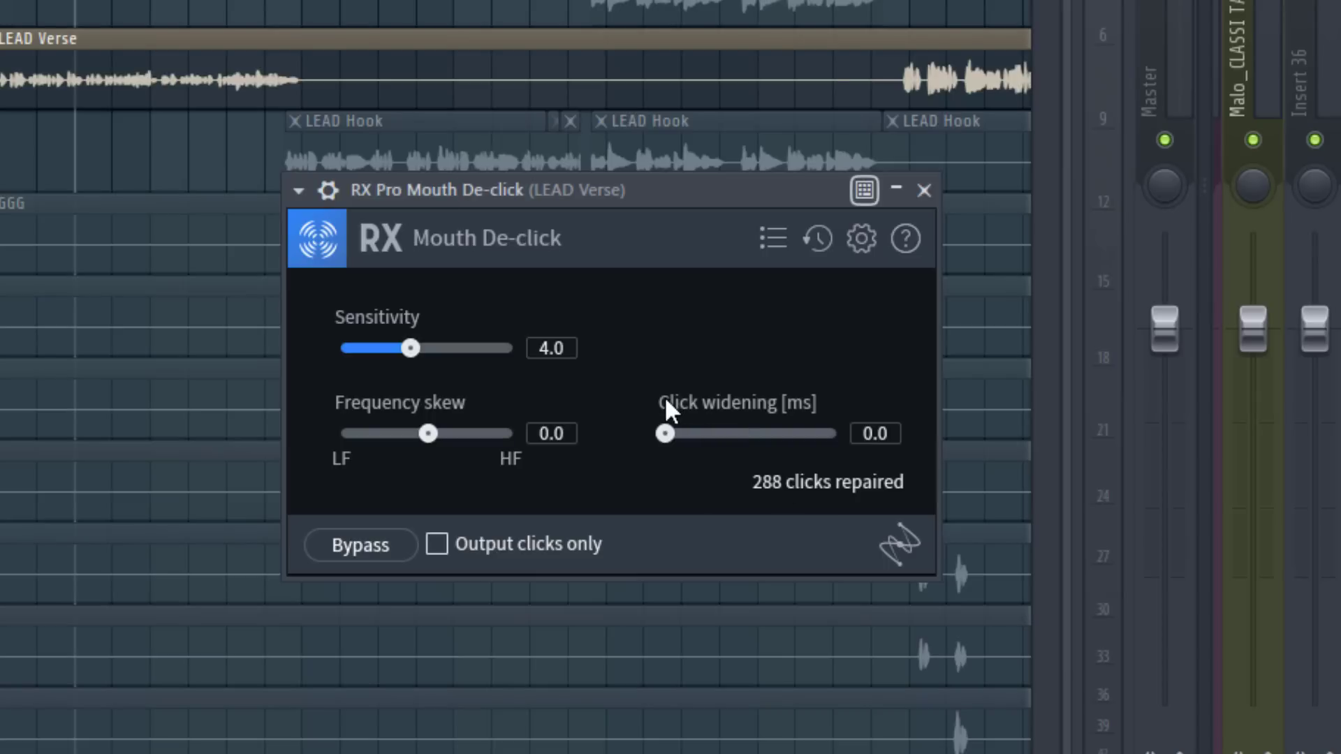
mouse_move(668, 410)
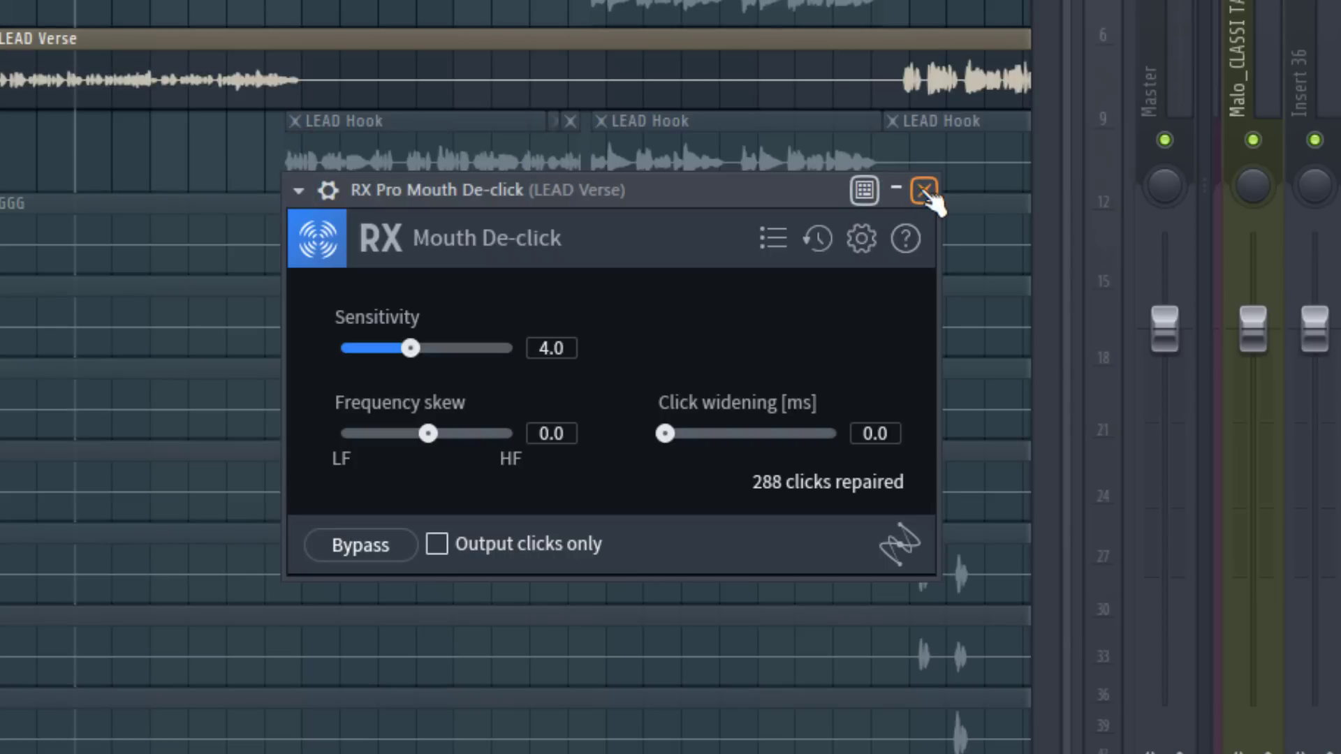
left_click(924, 190)
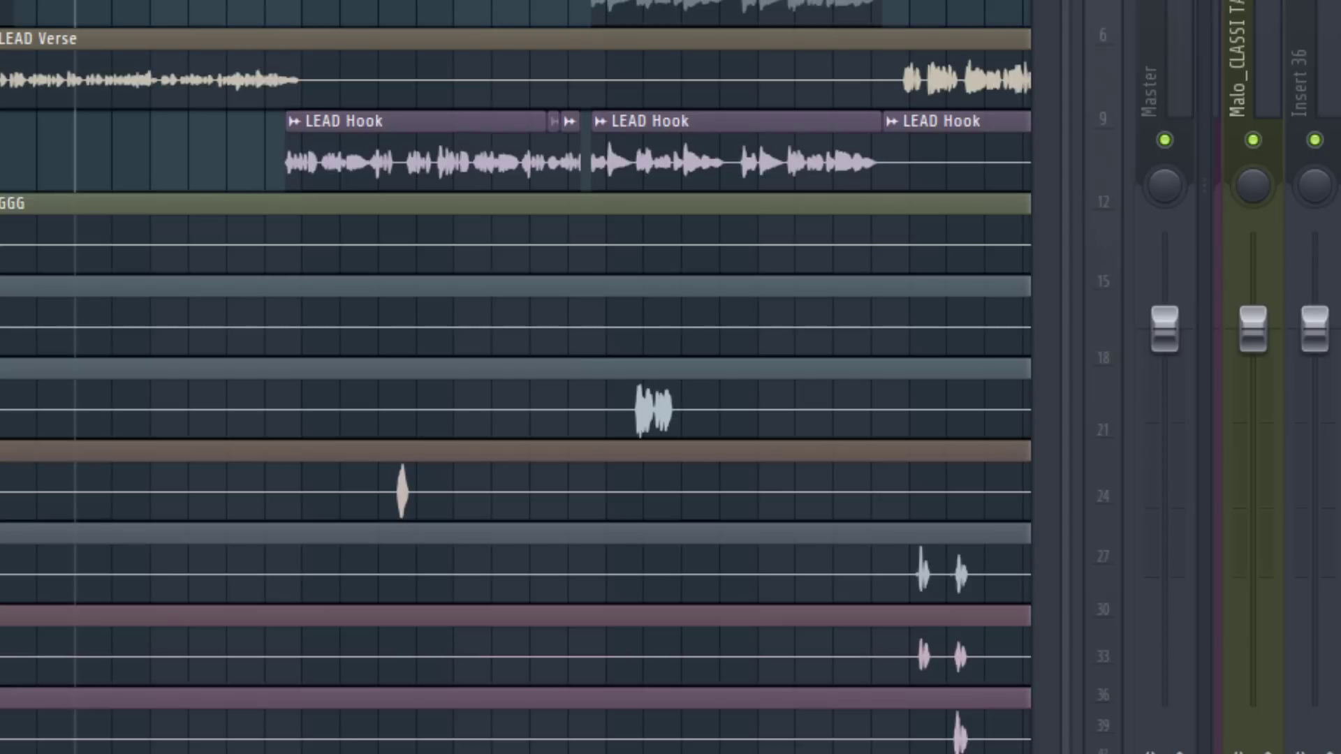
key("space")
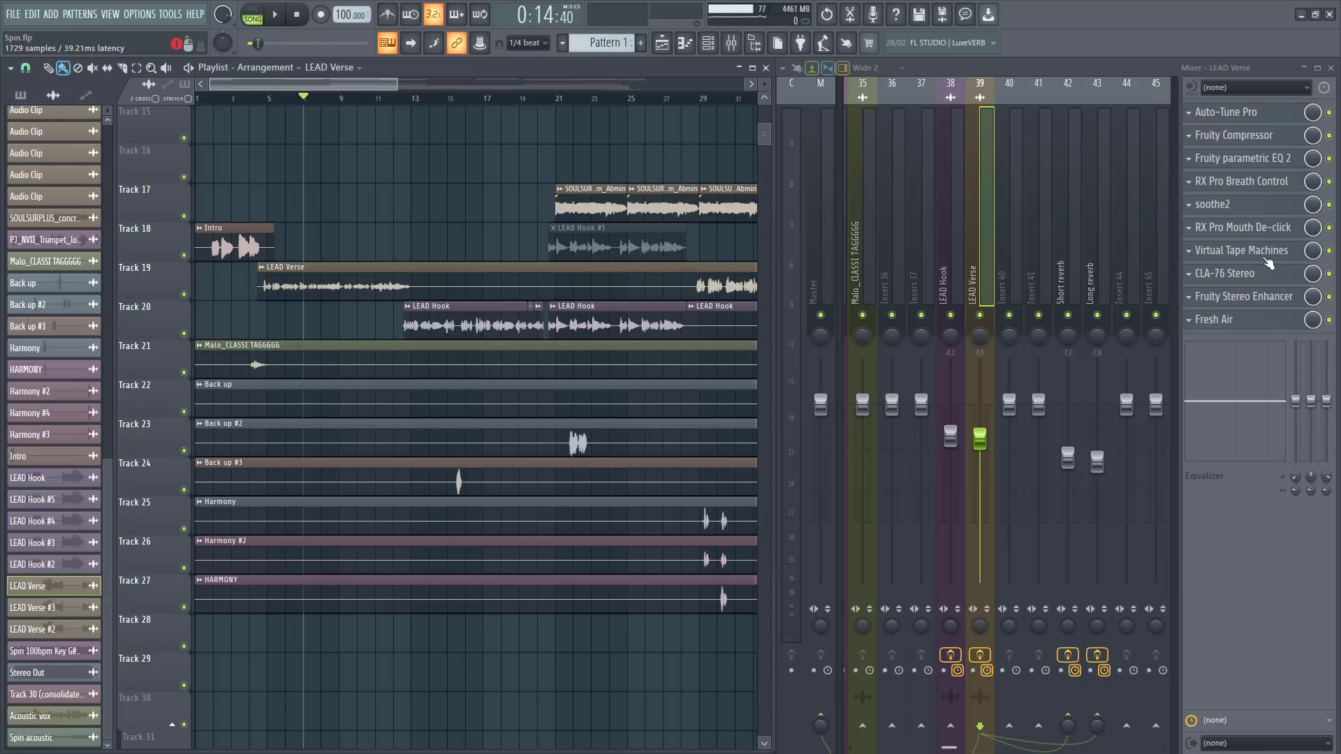
Step: Open Virtual Tape Machines on the LEAD Verse insert and try linked input/output gains of +5.40/-5.40 dB before restoring +3.91/-3.92 dB
left_click(1243, 258)
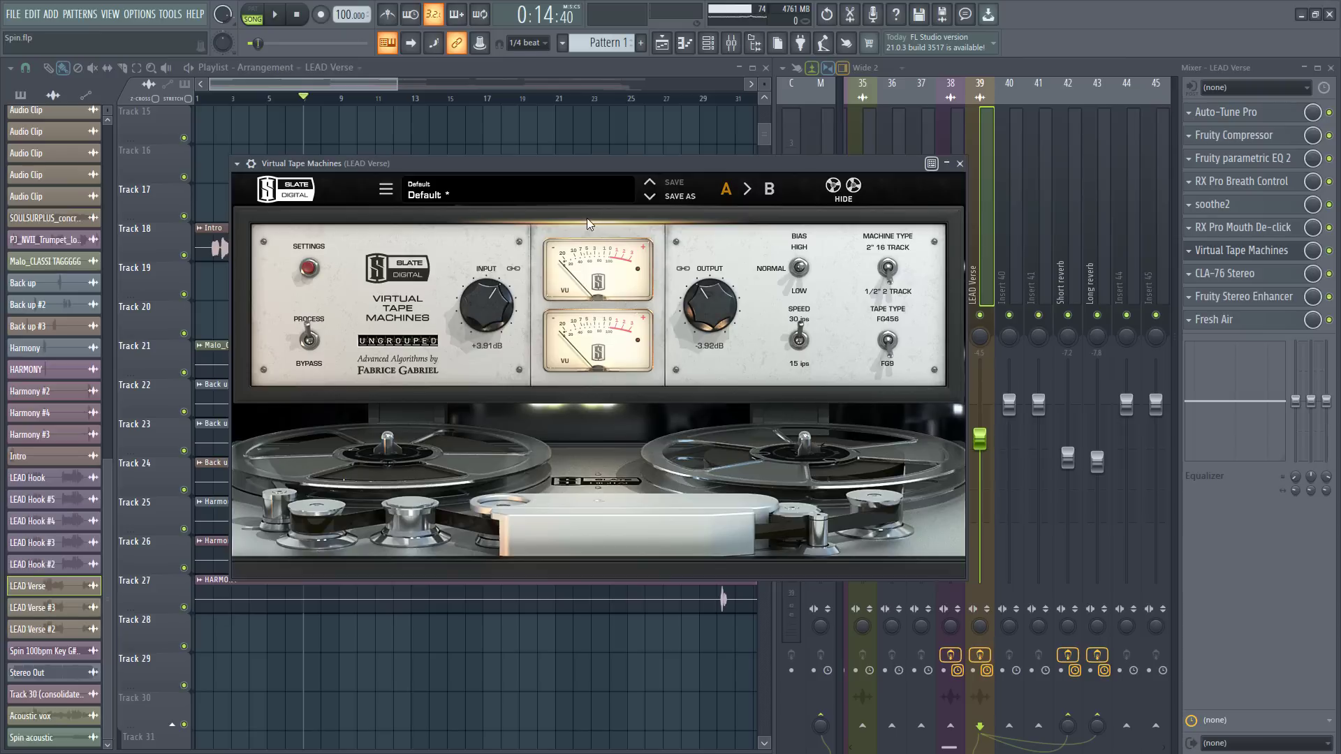
left_click_drag(538, 166, 514, 325)
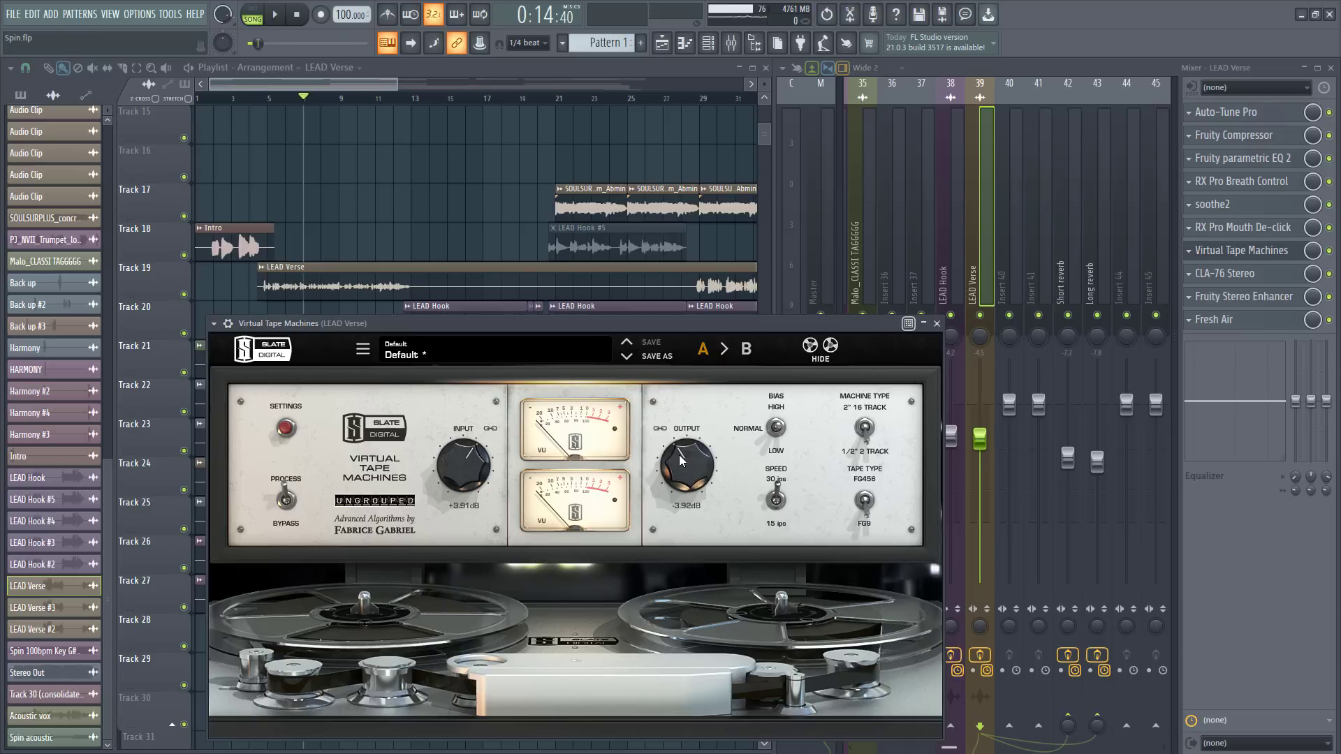
left_click_drag(683, 451, 682, 458)
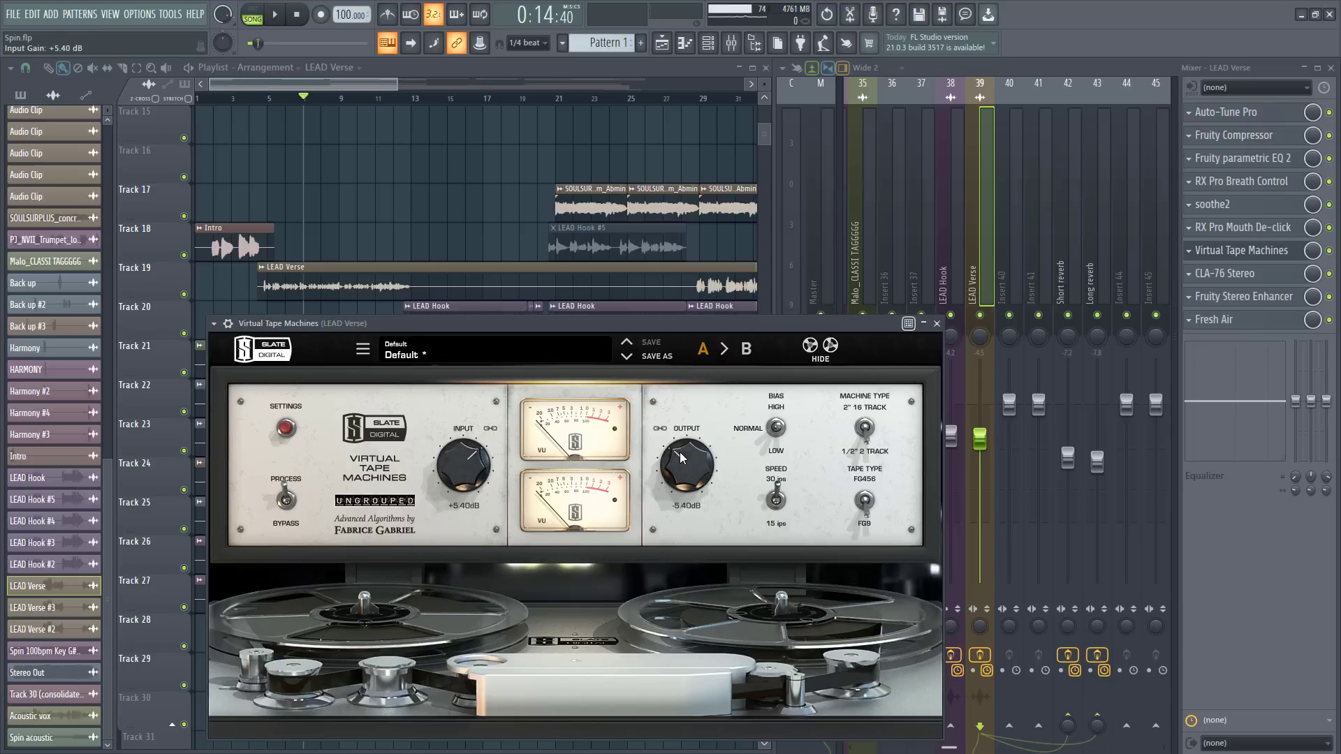
mouse_move(683, 458)
left_mouse_down()
mouse_move(706, 413)
mouse_move(694, 460)
left_mouse_up()
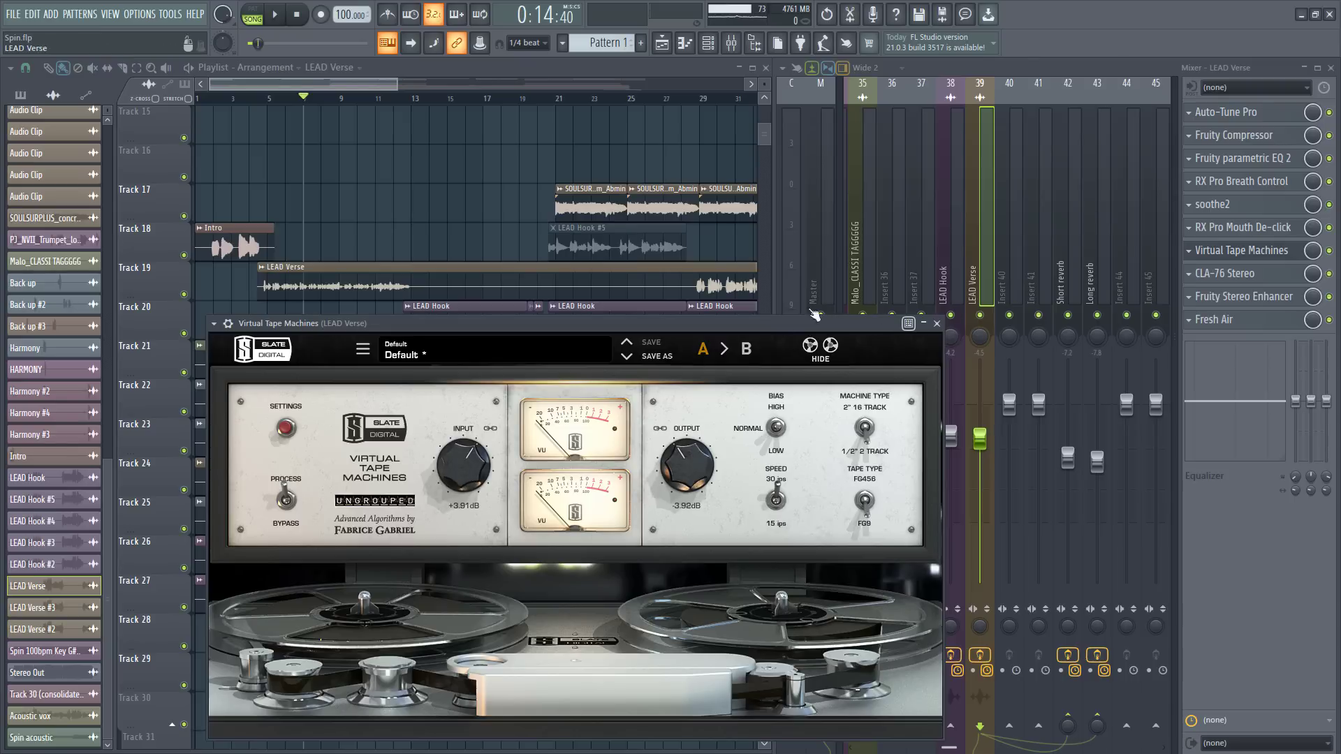
Step: Switch Virtual Tape Machines off through its wrapper settings and play the LEAD Verse without it
left_click(229, 324)
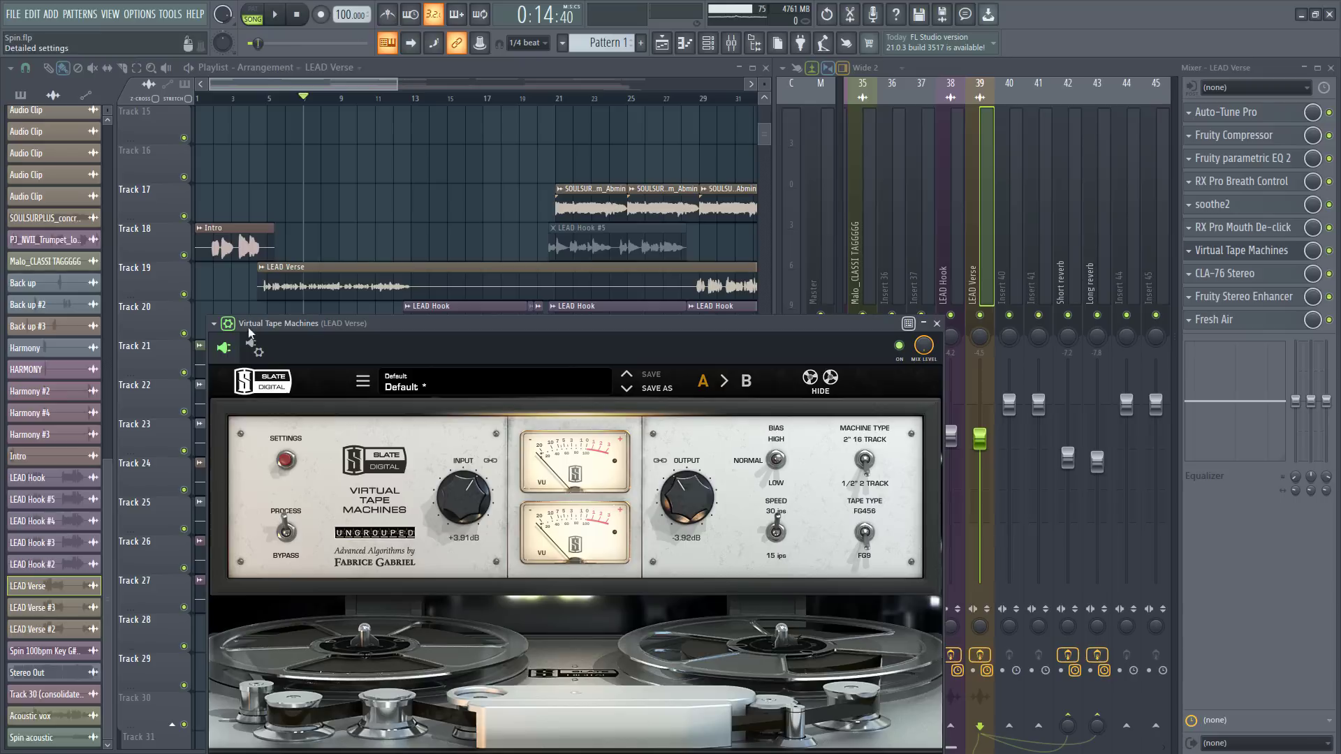
left_click(899, 346)
key("space")
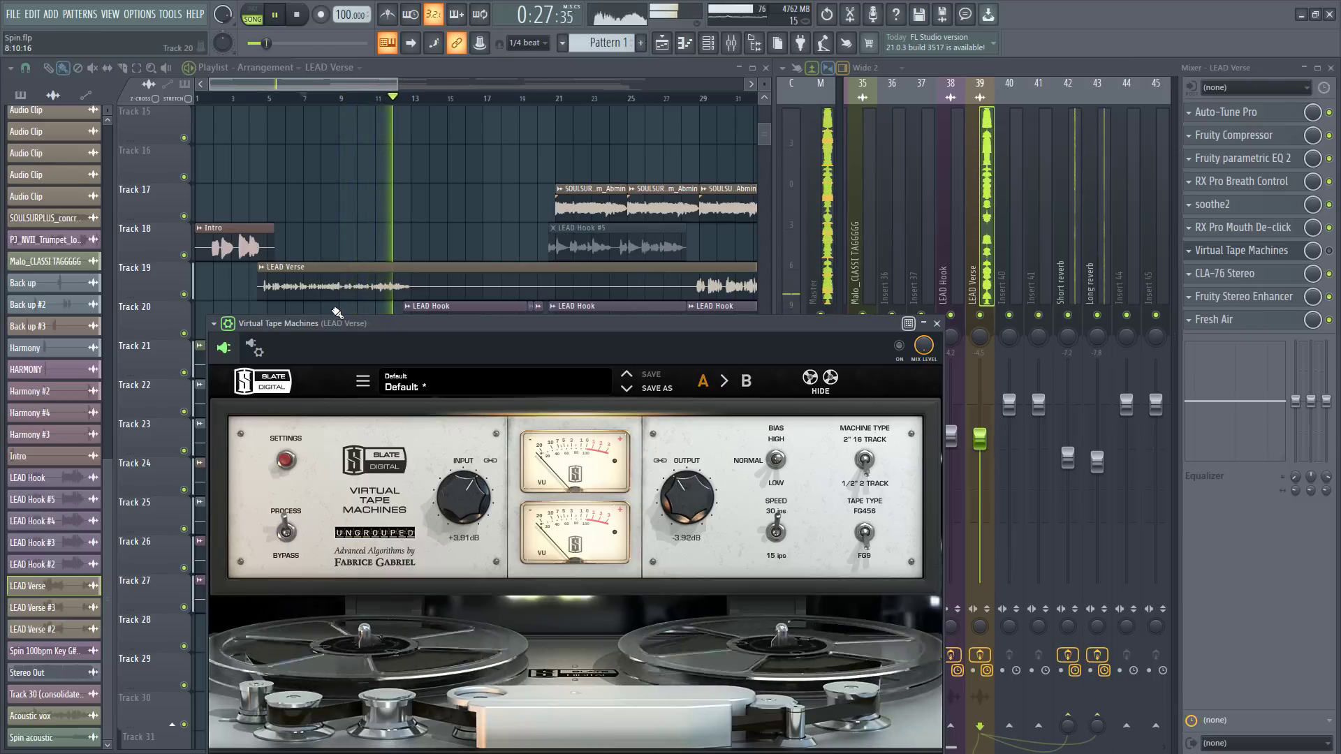
key("space")
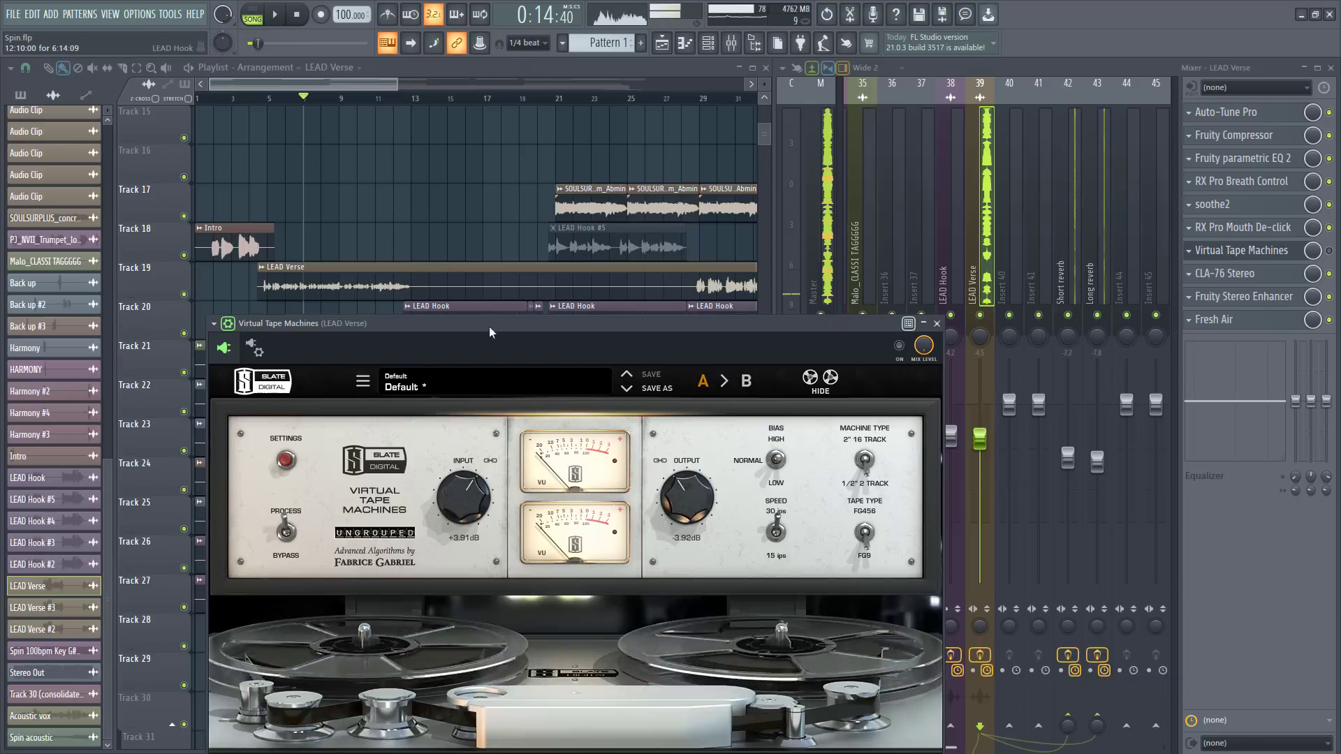
Step: Re-enable Virtual Tape Machines, play the LEAD Verse again for comparison, and close the plugin
left_click(899, 346)
key("space")
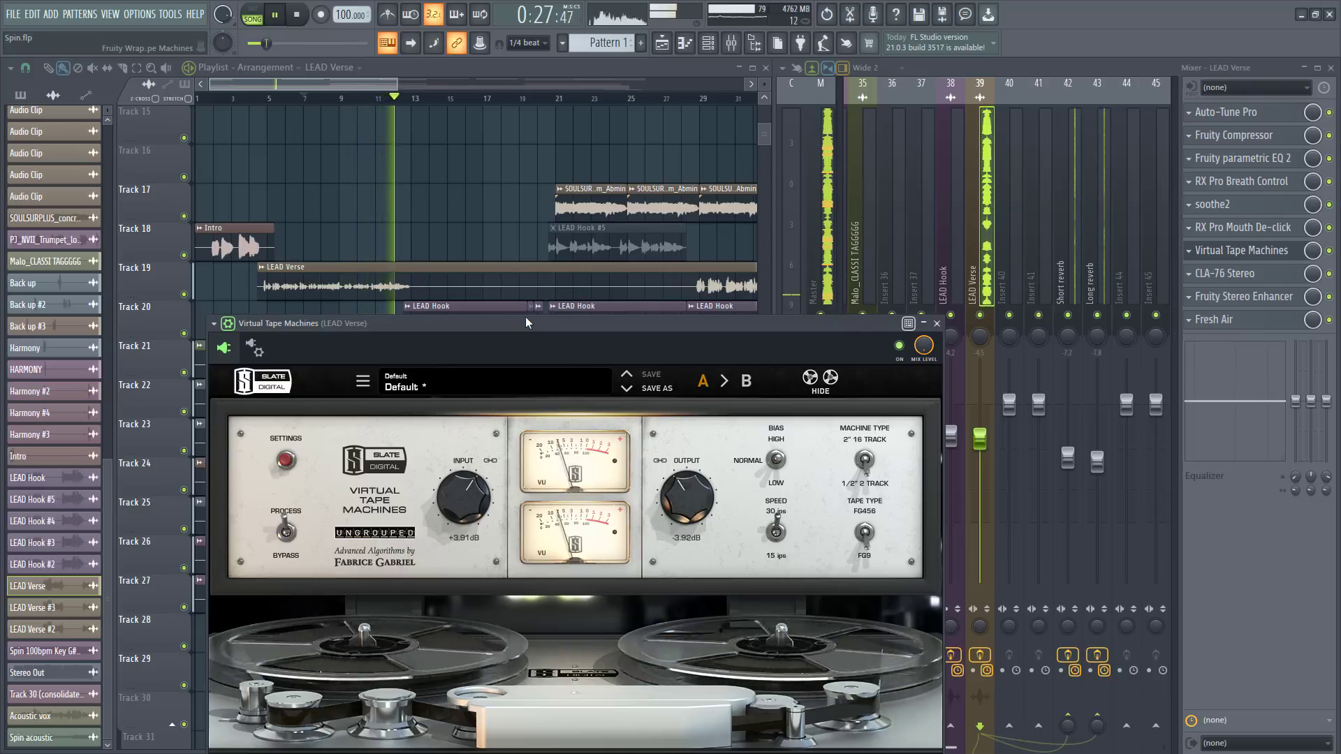
key("space")
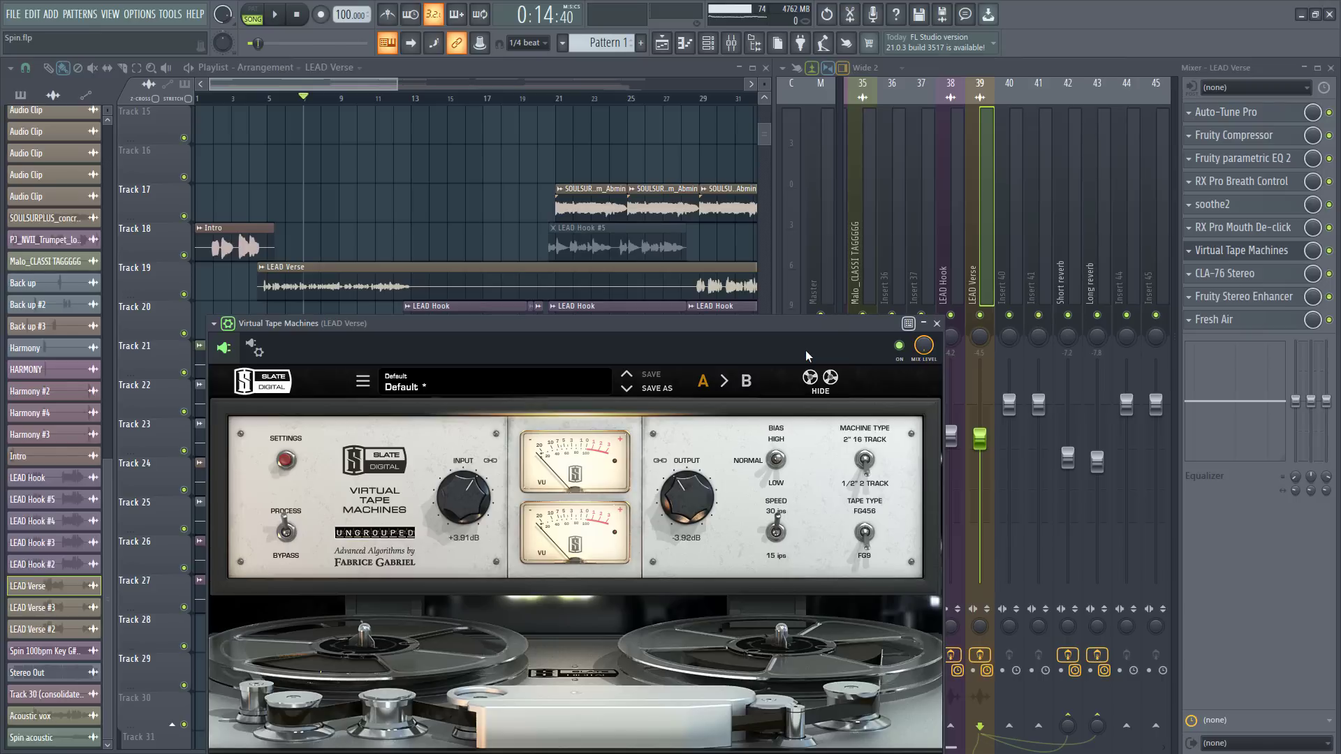
left_click(937, 324)
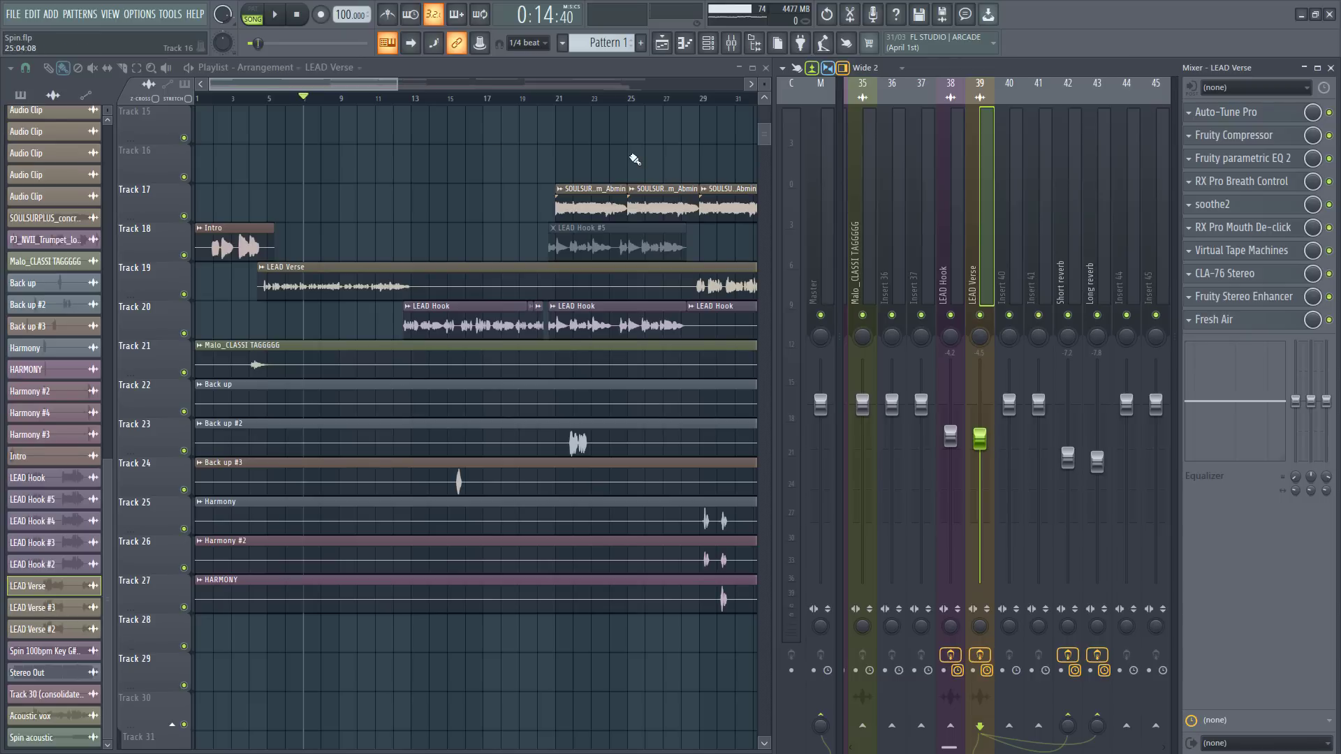
Step: Open CLA-76 Stereo on the LEAD Verse insert and examine its input, output, attack, release and ratio settings
left_click(1224, 273)
left_click_drag(853, 228, 718, 362)
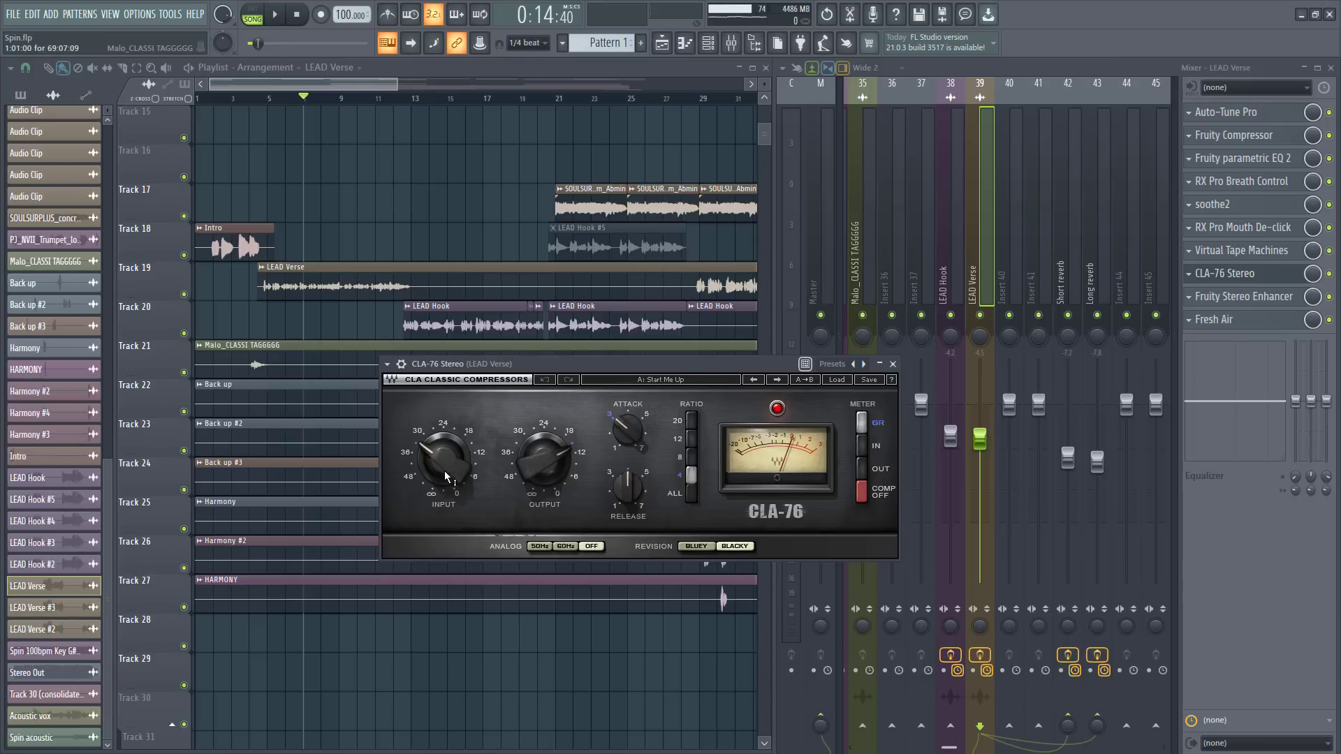
mouse_move(446, 469)
Step: Compare the LEAD Verse with CLA-76 Stereo off and on during playback, leaving it enabled, and close the plugin
key("space")
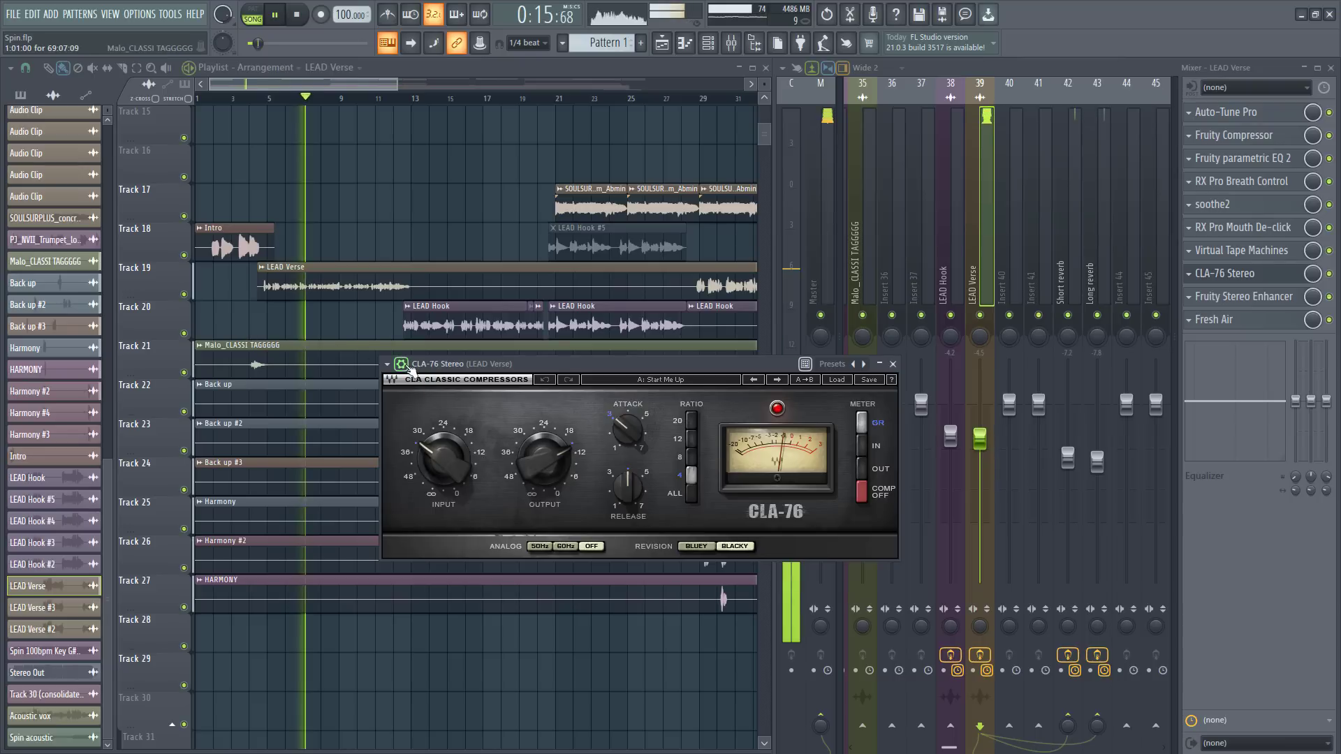
left_click(388, 364)
left_click(855, 391)
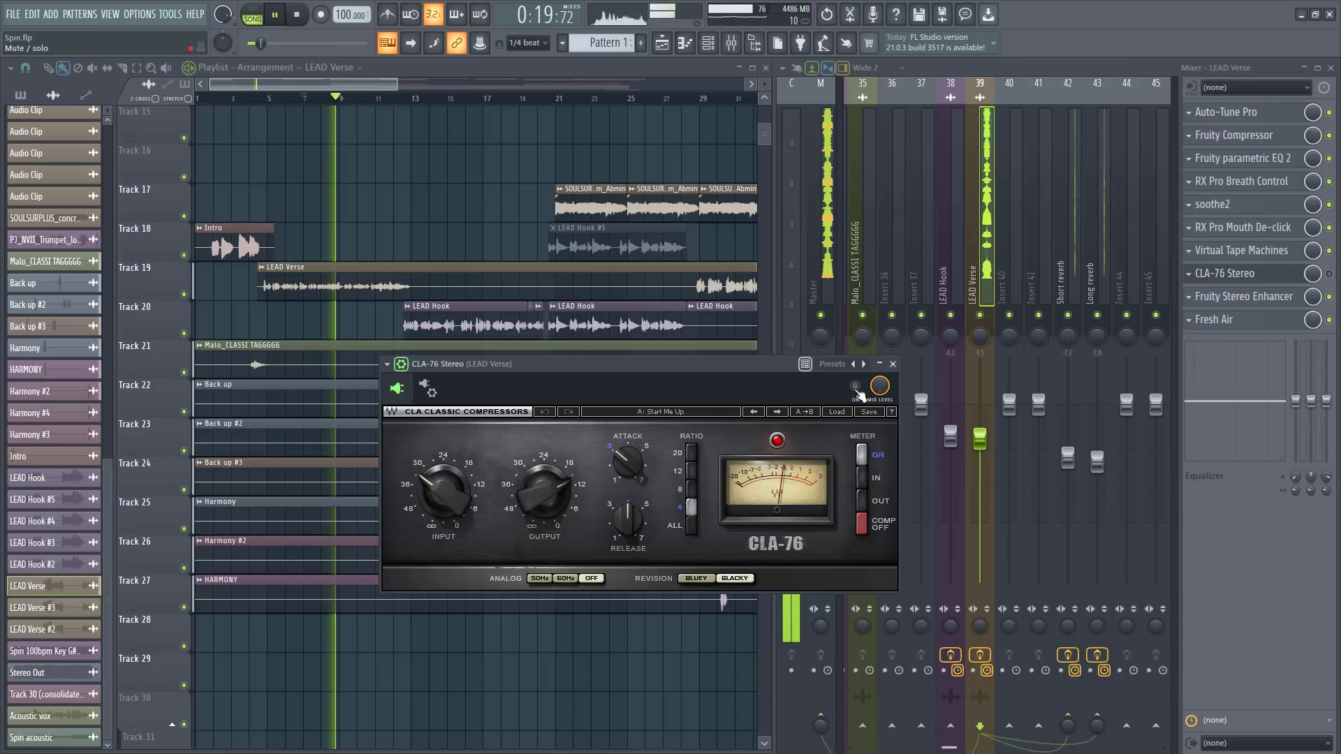
left_click(856, 388)
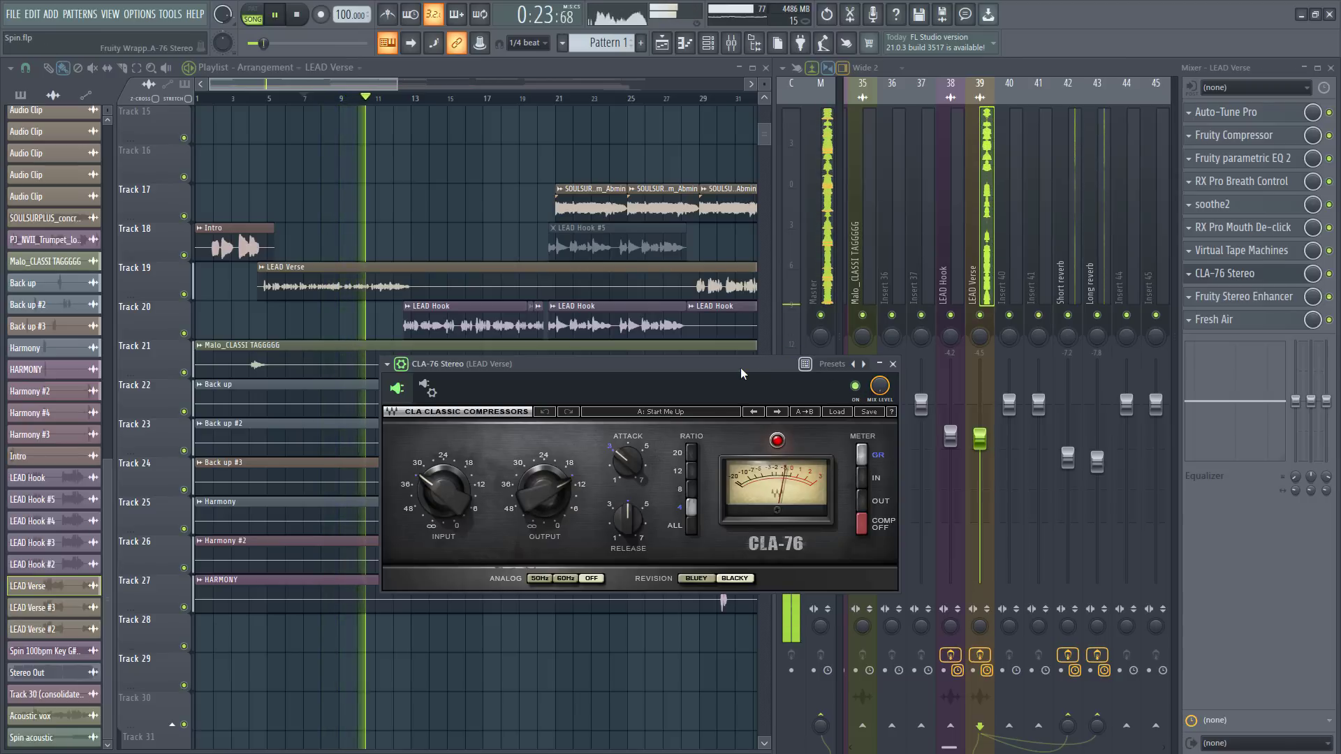
key("space")
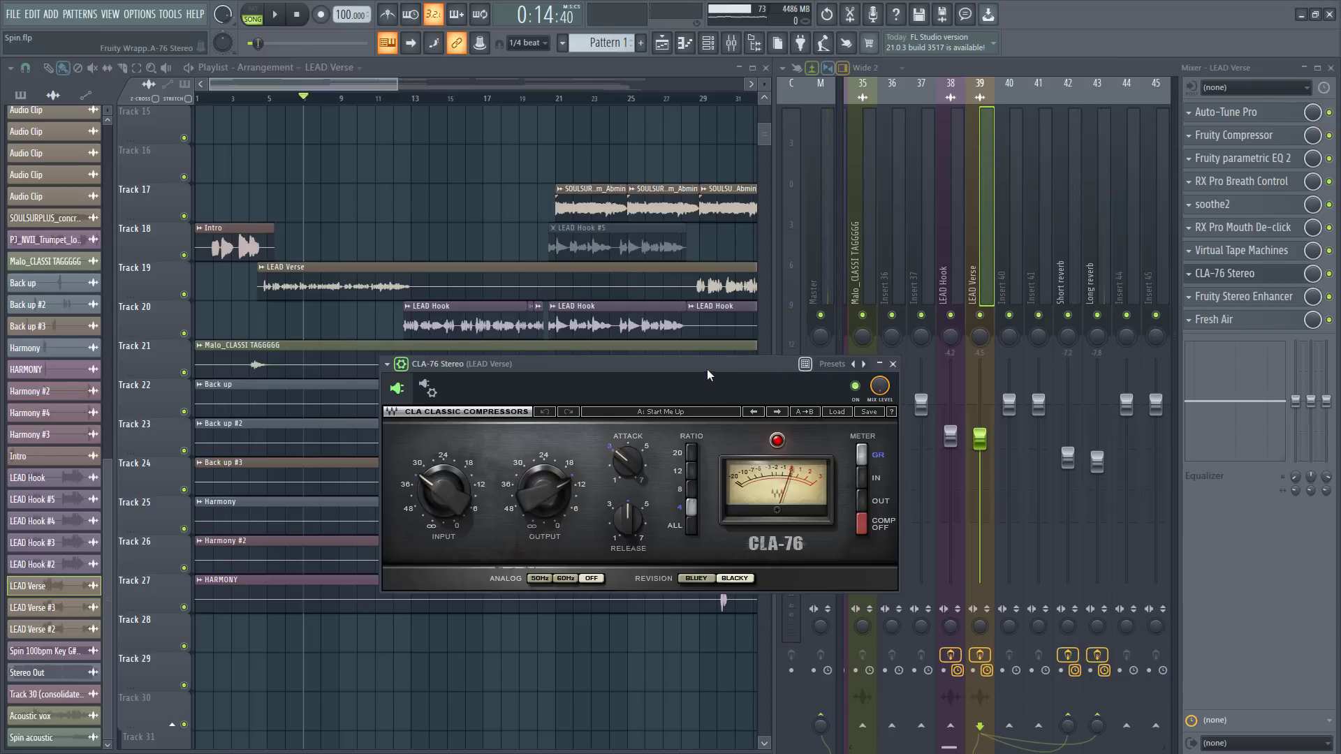
left_click(893, 364)
Step: Open Fruity Stereo Enhancer on the LEAD Verse insert, examine its stereo separation control, and close it
left_click(1232, 296)
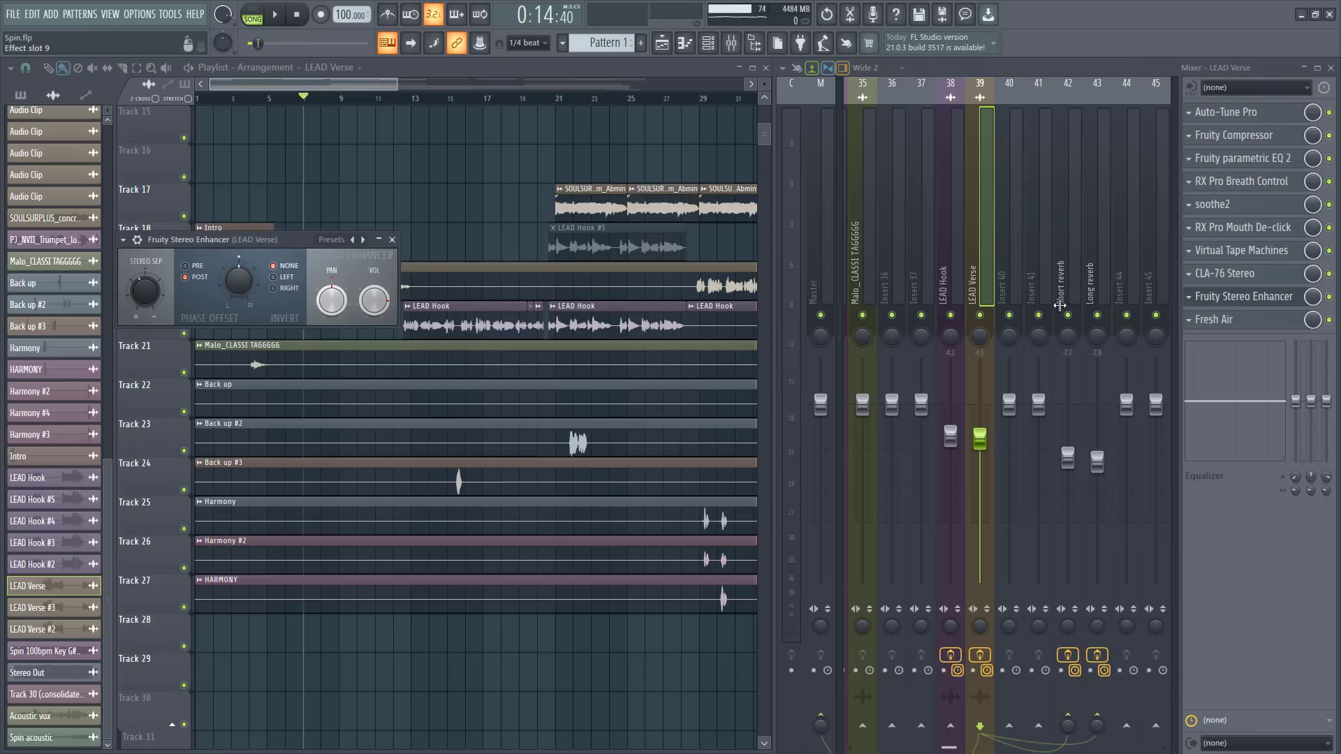
left_click_drag(253, 247, 513, 304)
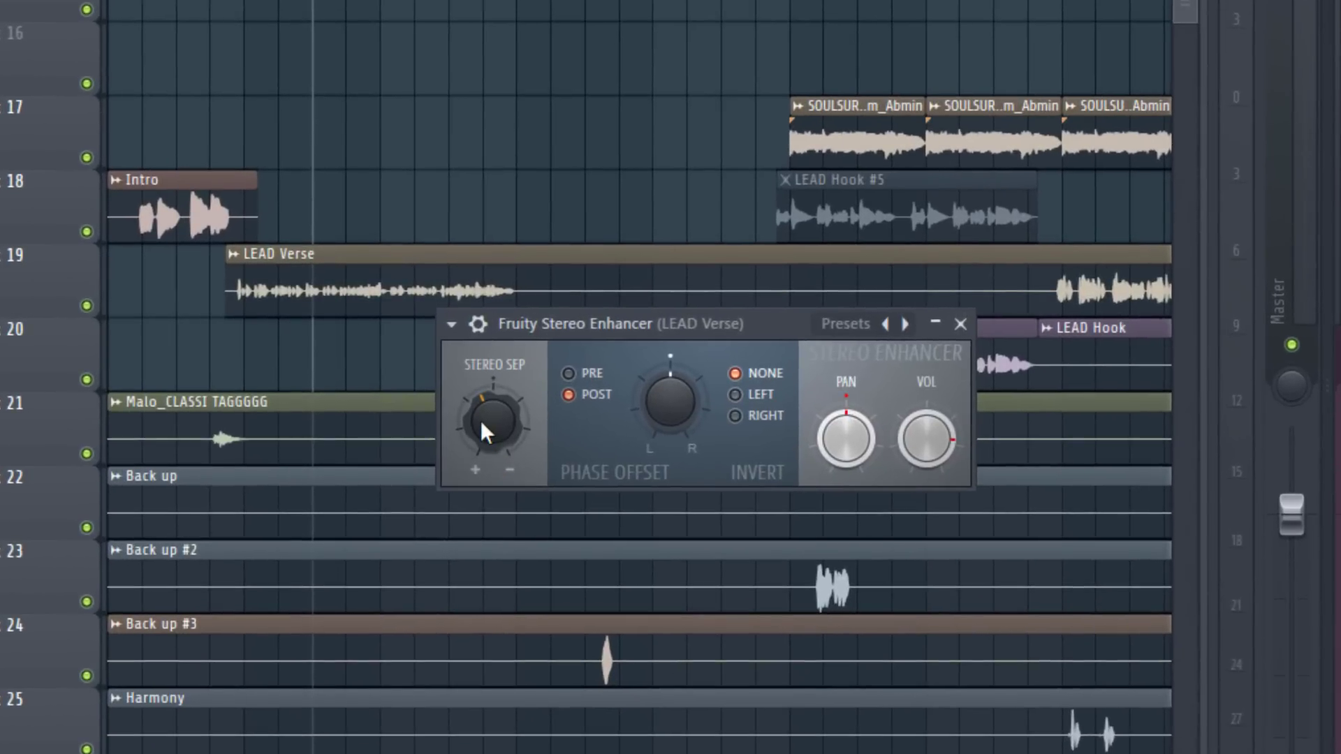
left_click_drag(486, 423, 492, 434)
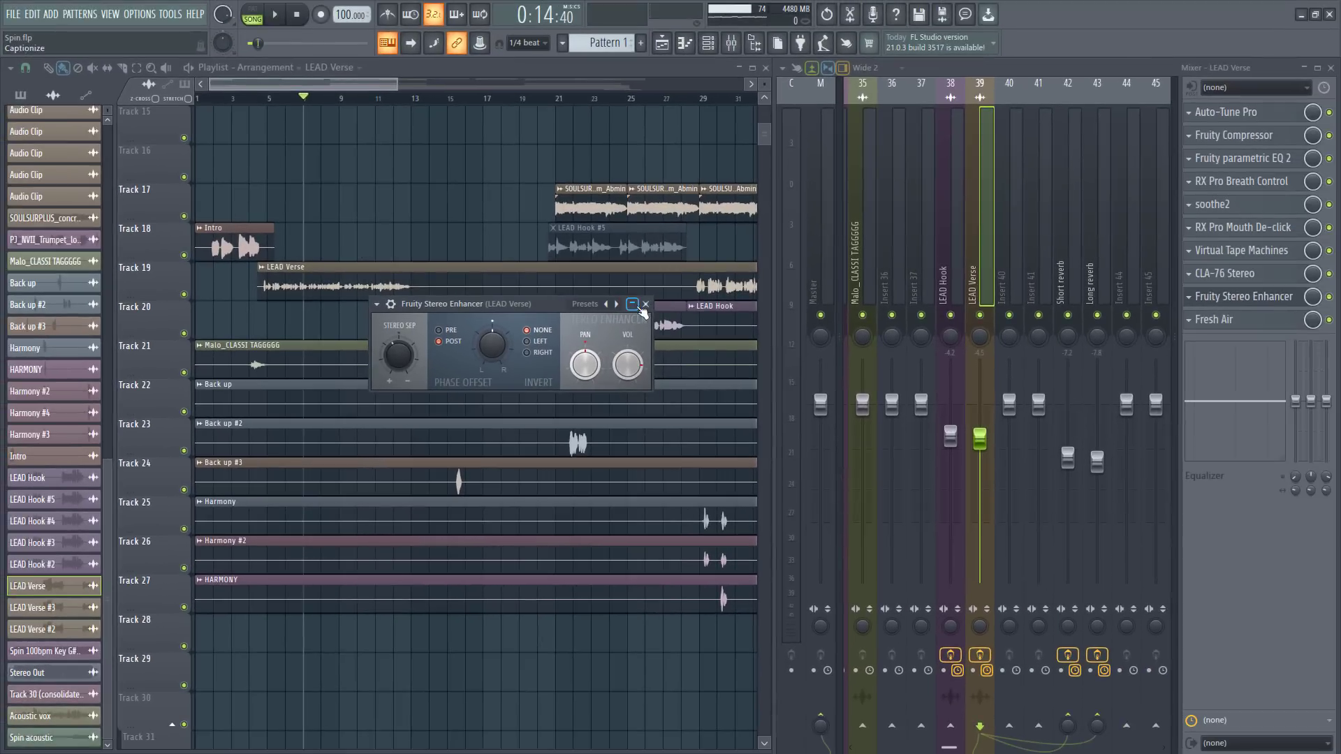
left_click(960, 324)
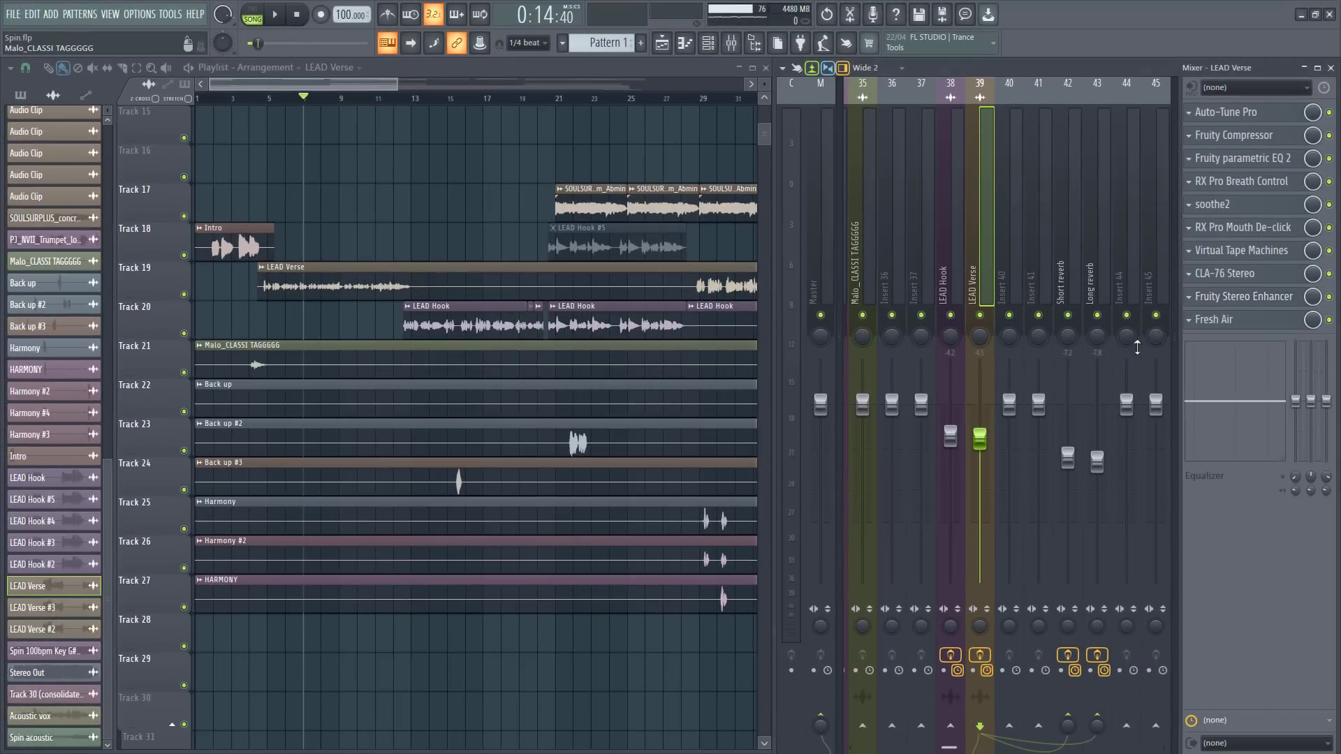
Step: Open Fresh Air on the LEAD Verse insert and play the verse with the plugin switched off
left_click(1215, 320)
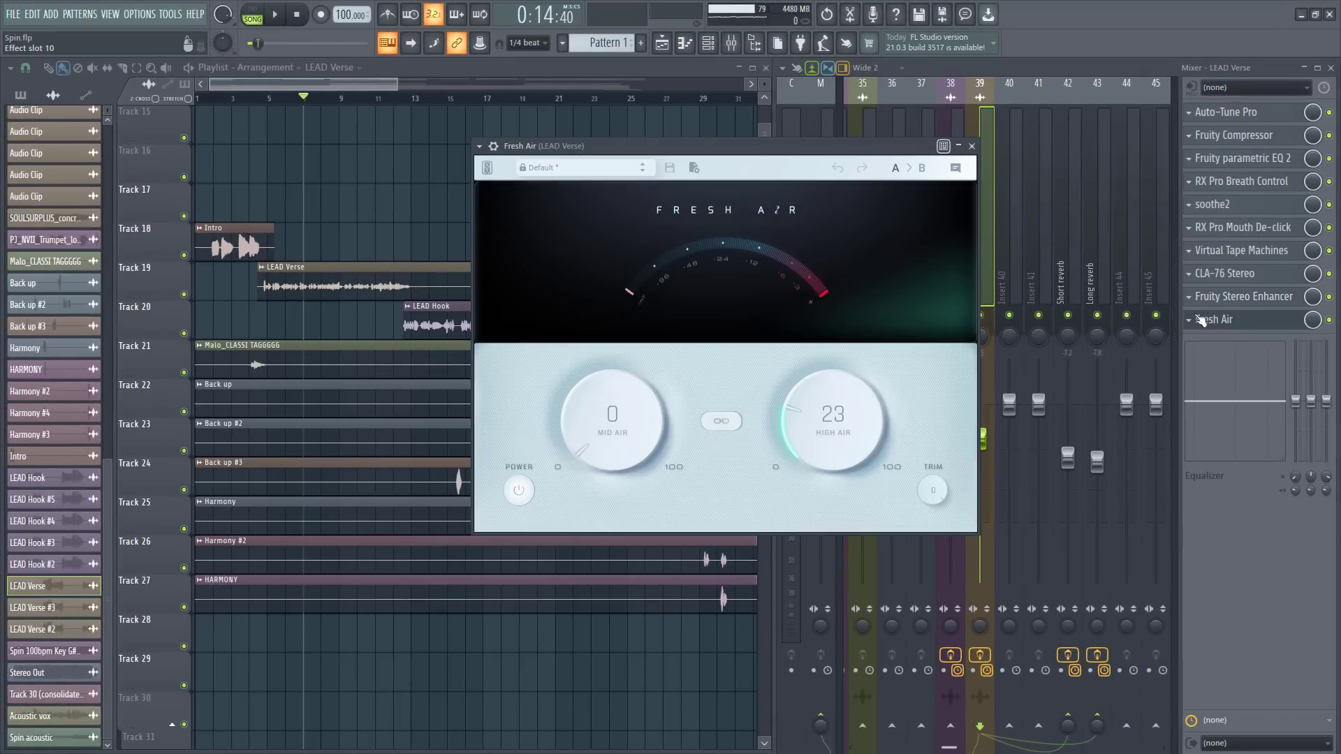
left_click_drag(660, 151, 609, 198)
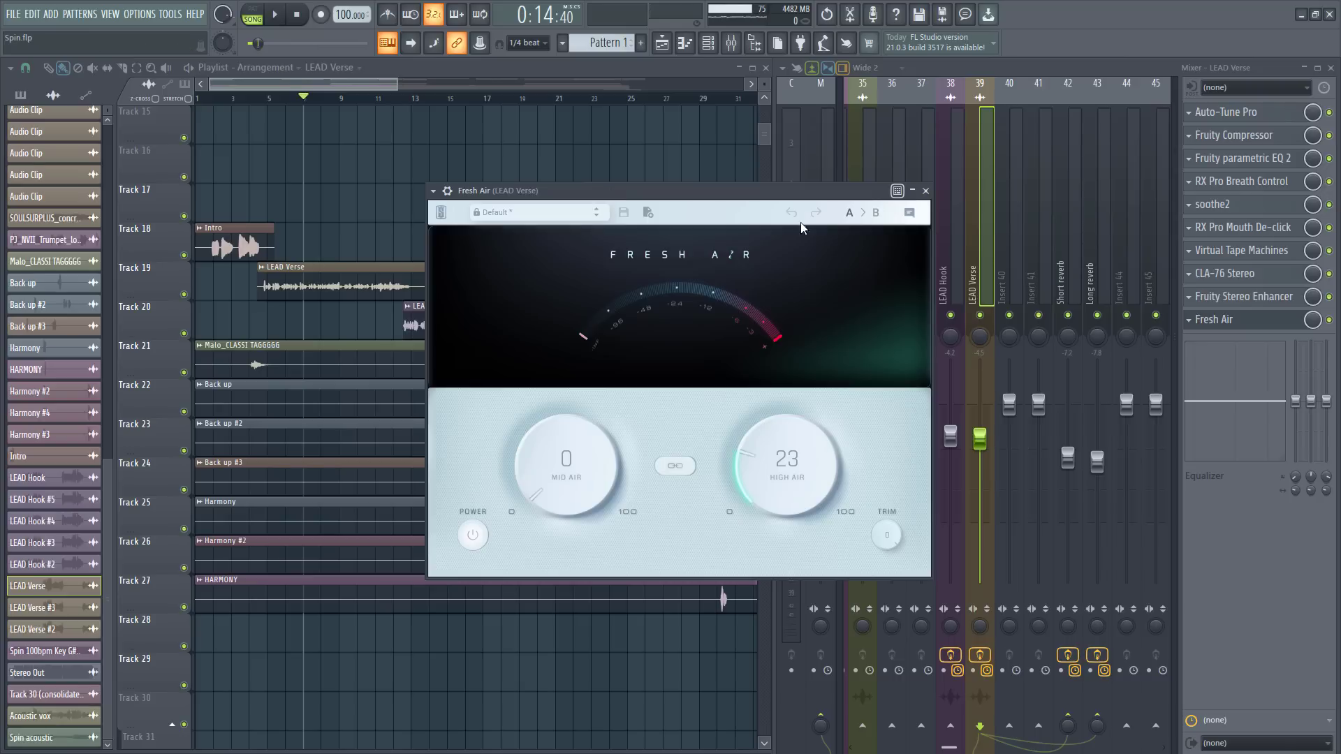
left_click(448, 192)
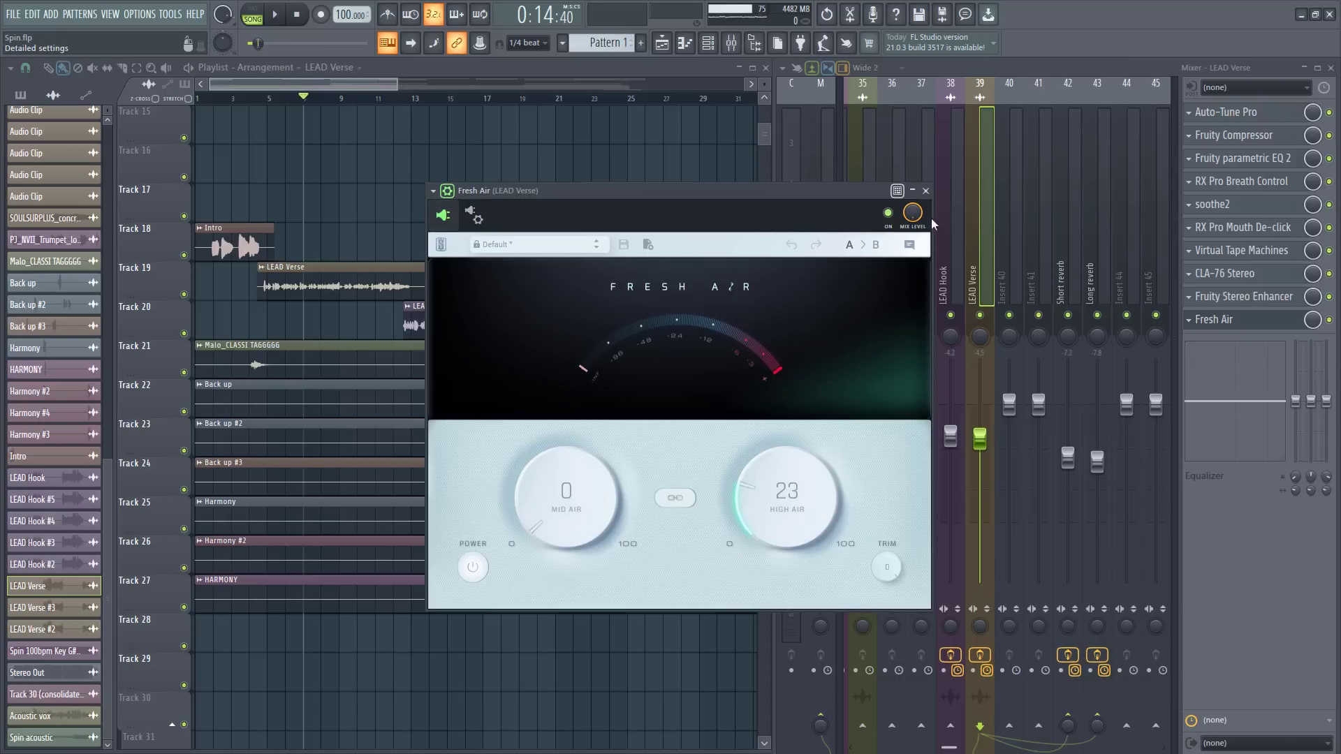
left_click(888, 213)
key("space")
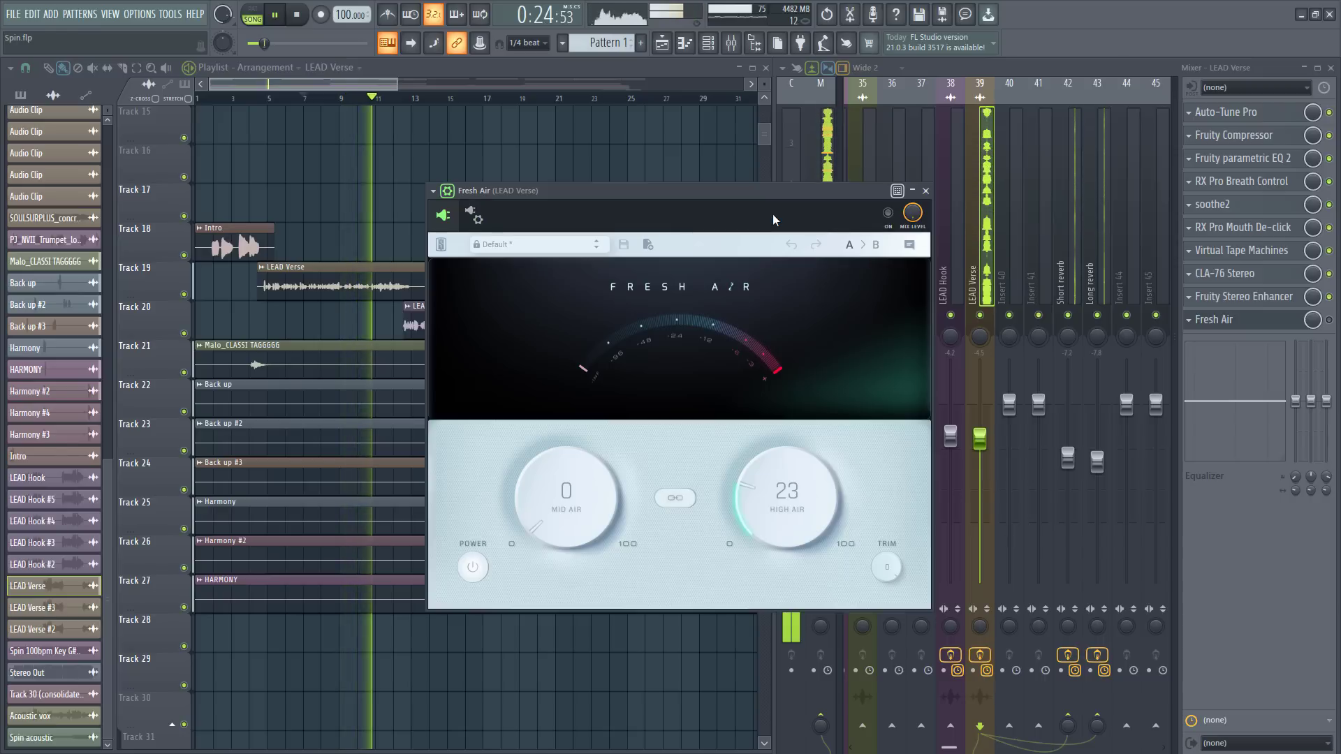
key("space")
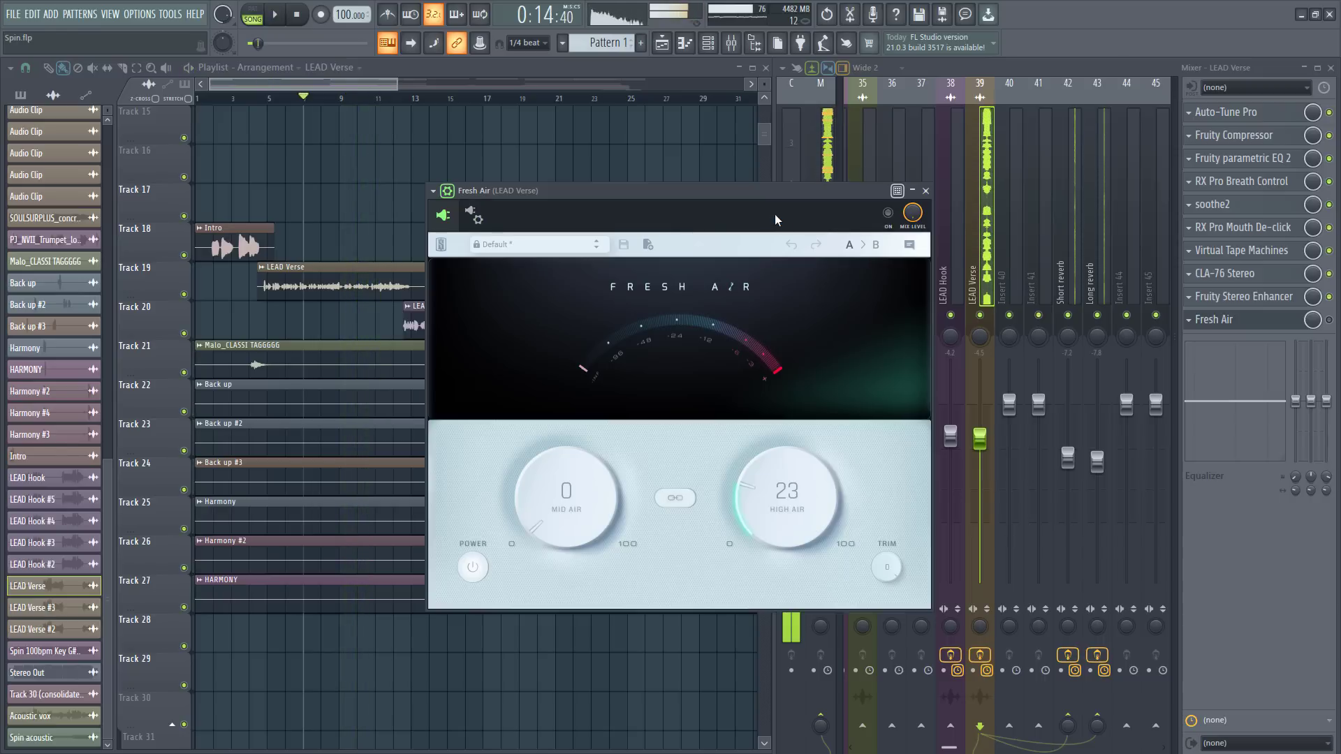
Step: Re-enable Fresh Air, play the LEAD Verse with it active, and close the plugin
left_click(888, 213)
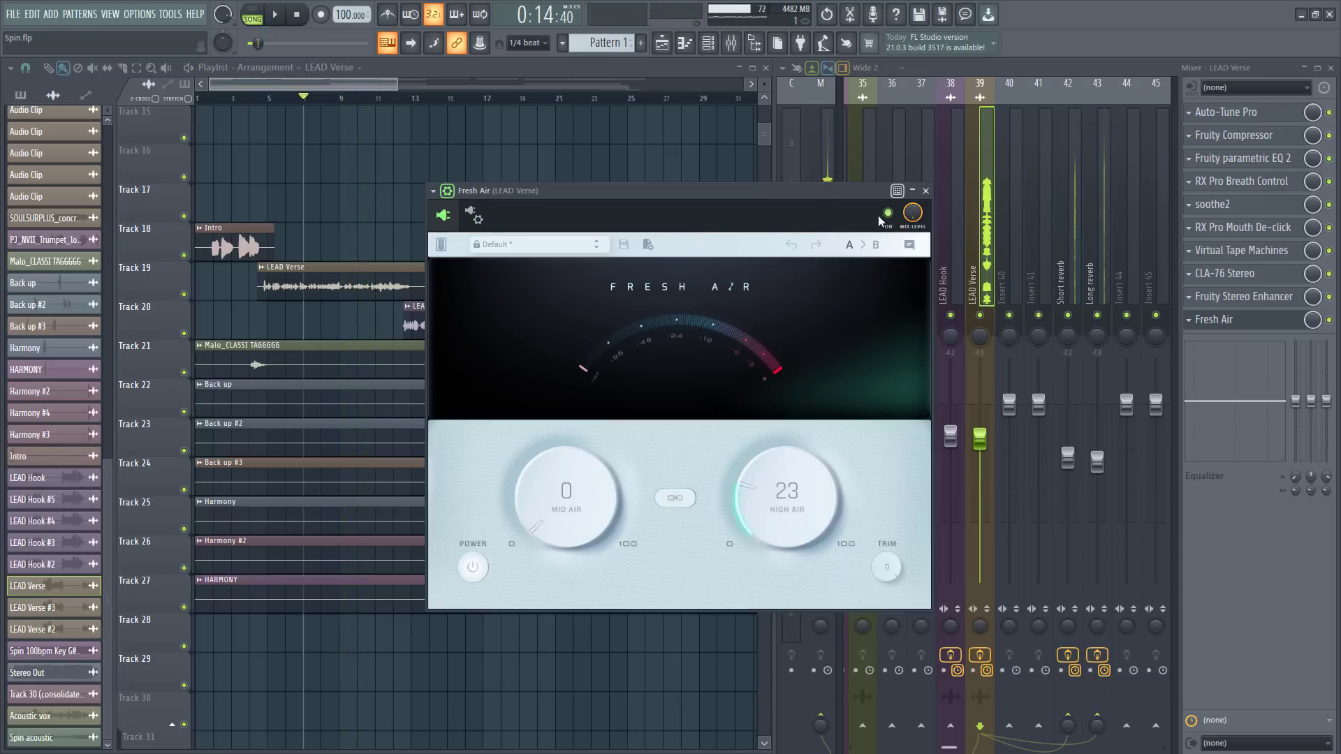
key("space")
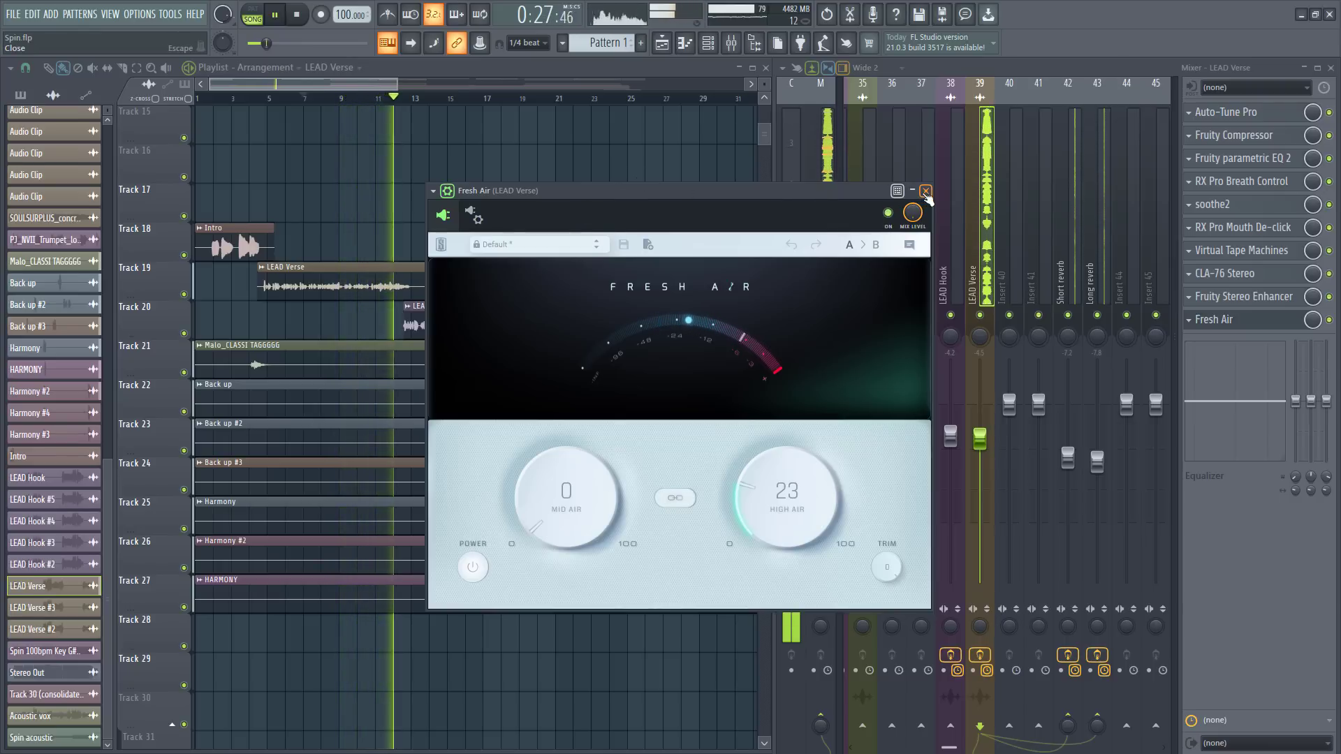
key("space")
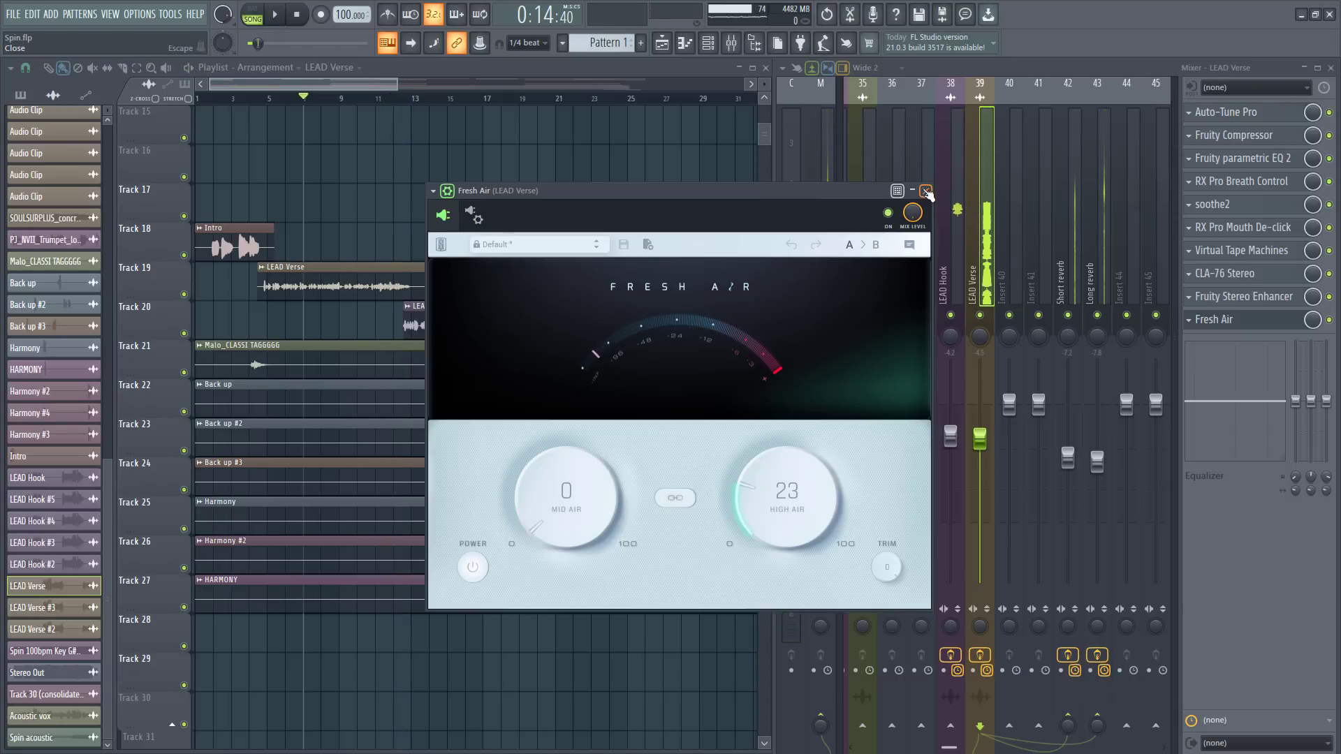
left_click(926, 191)
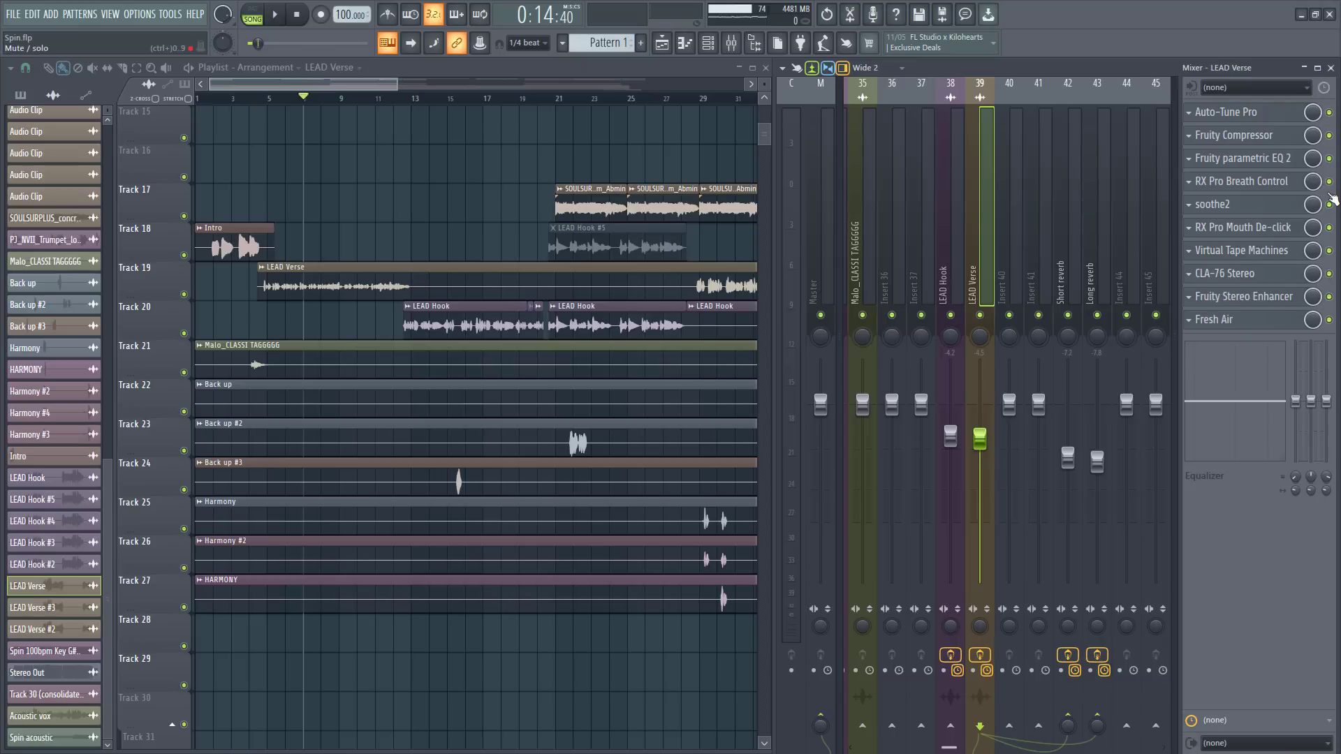
Step: Compare the LEAD Verse from bar 5 with the full effect chain and with most effects bypassed, switching the effects back on
left_click_drag(286, 102, 267, 105)
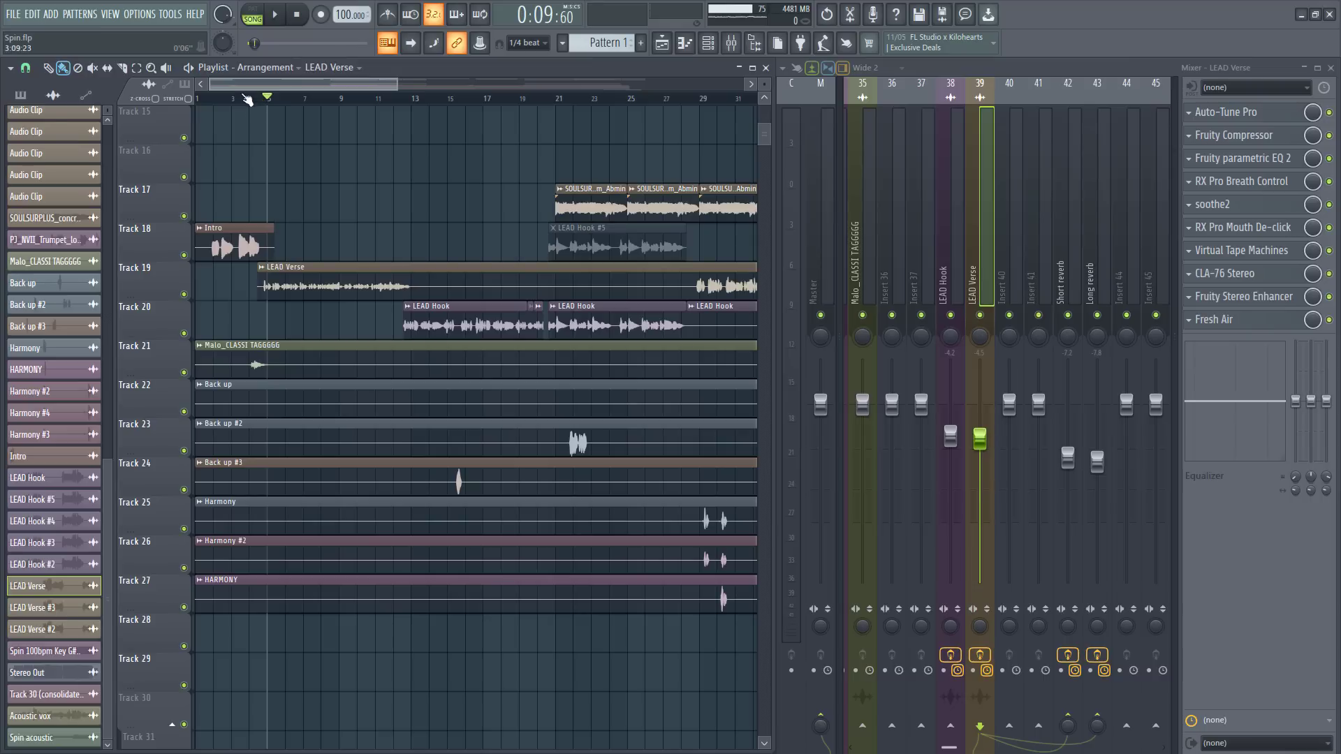
key("space")
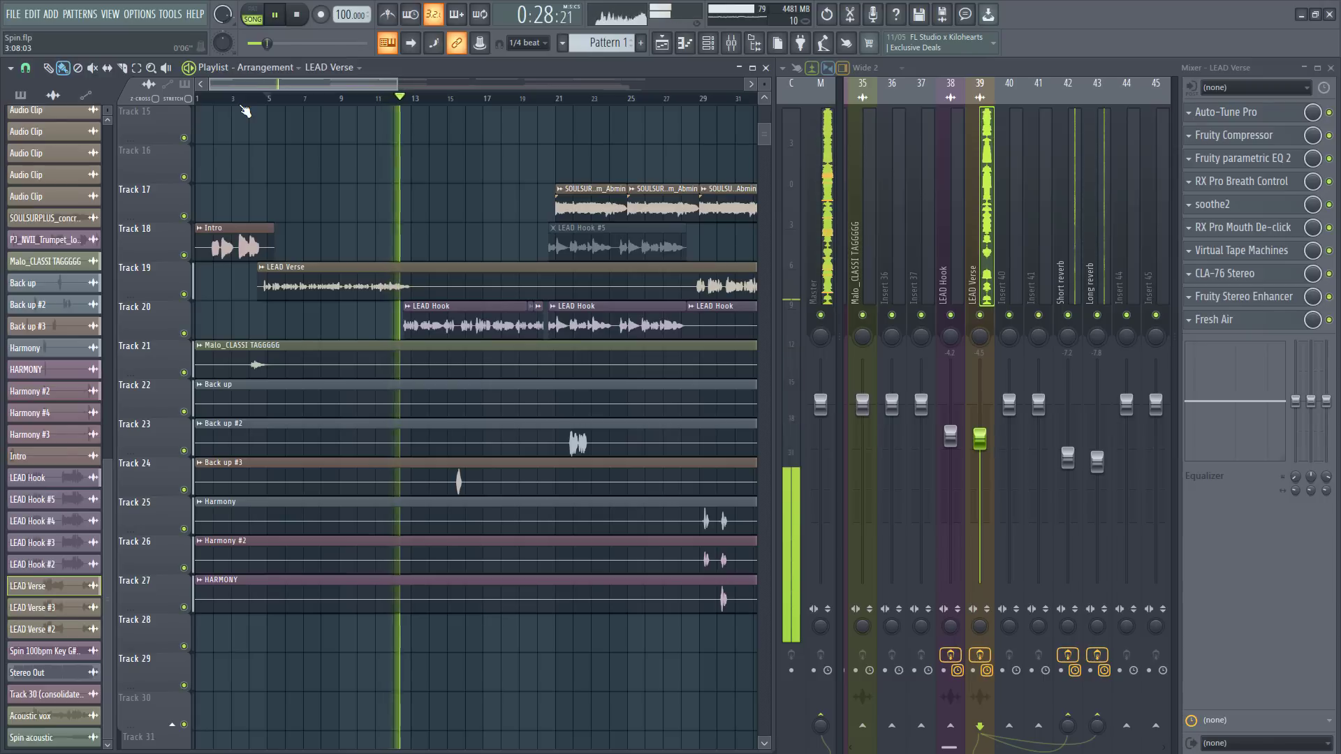
key("space")
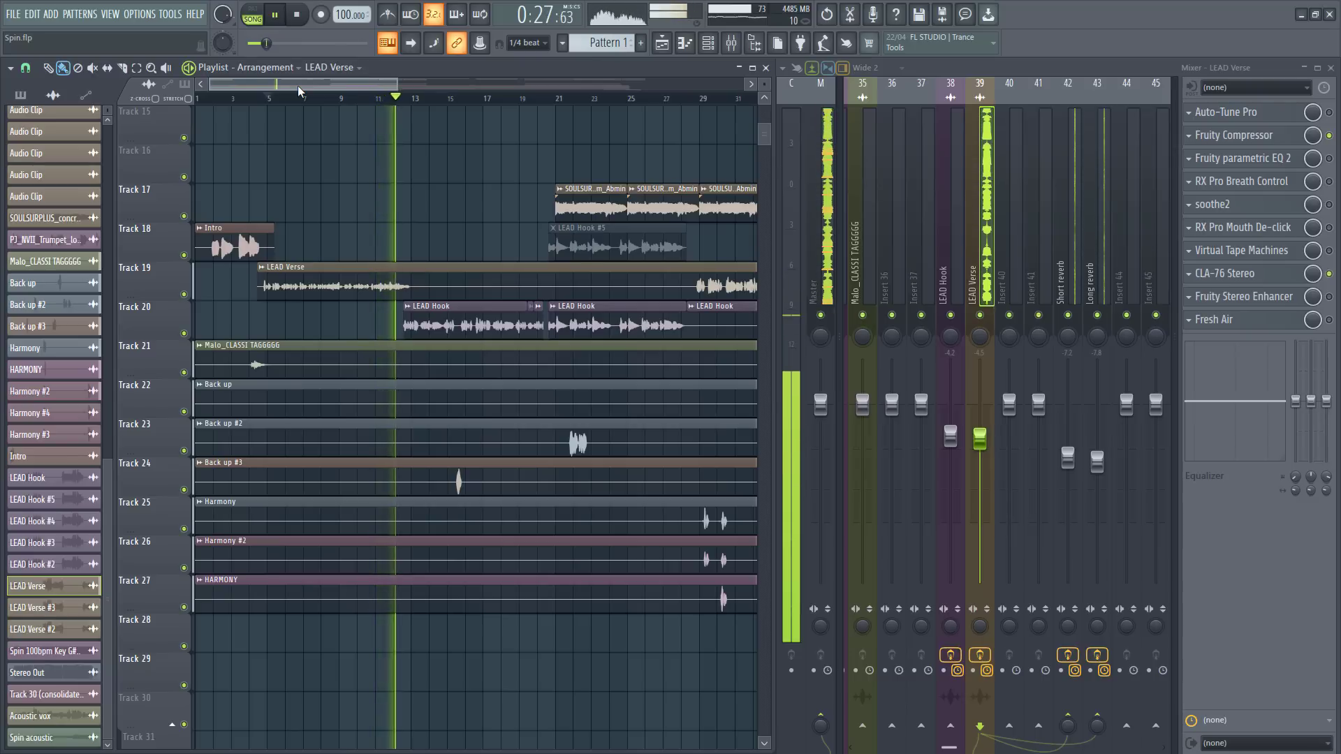
key("space")
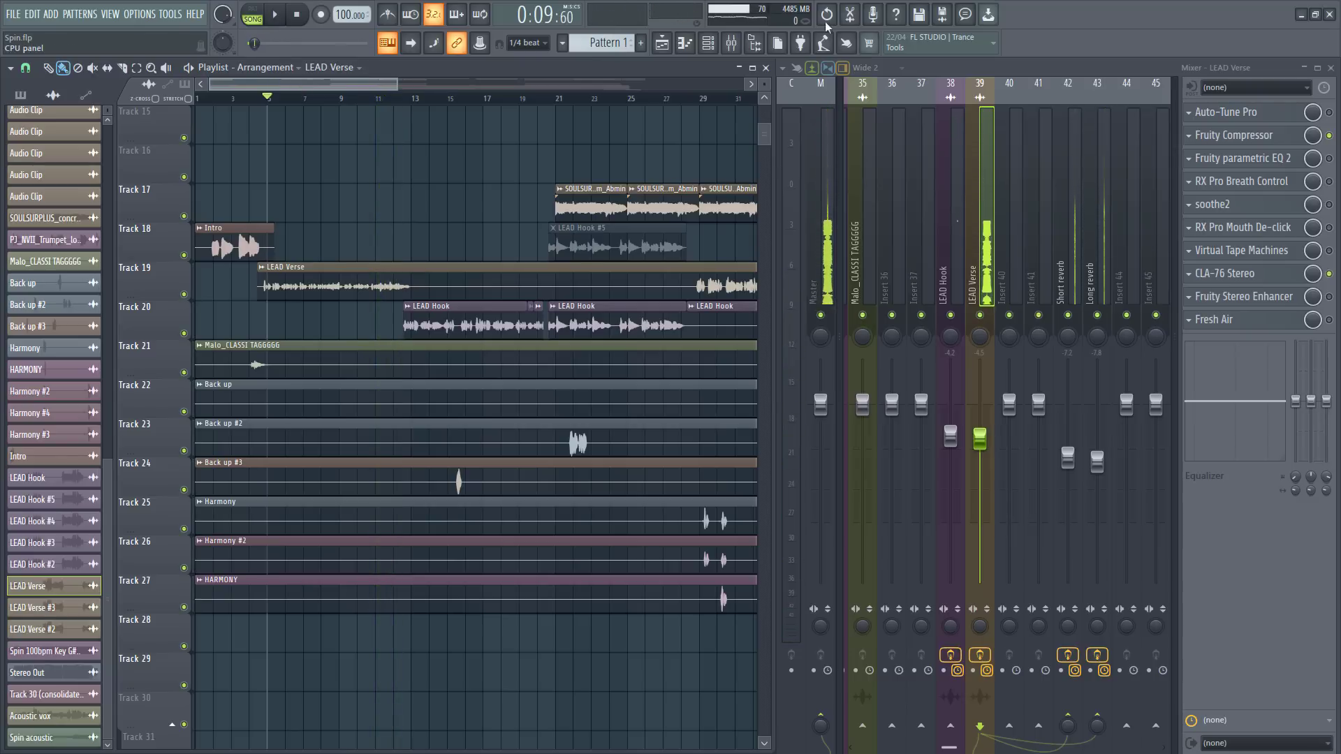
left_click(1328, 113)
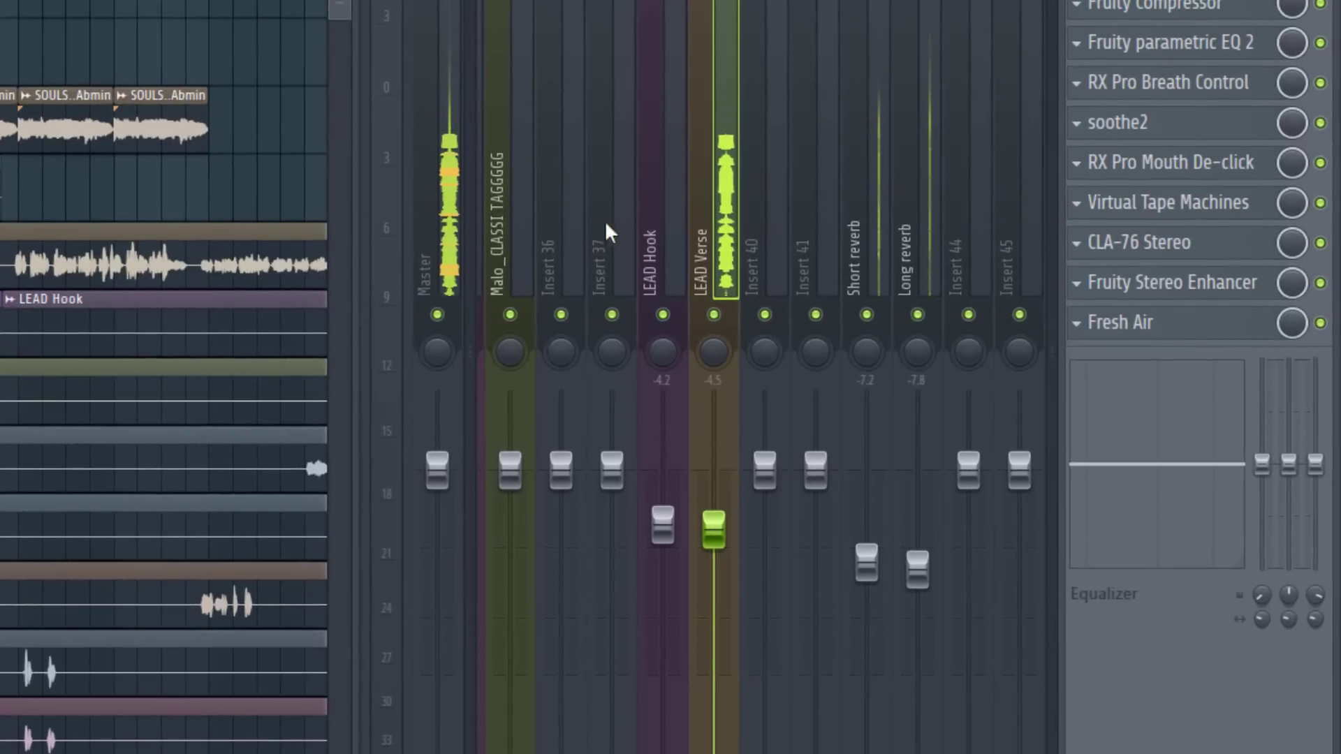
Step: Compare the effect chains on the LEAD Verse and LEAD Hook inserts
left_click(948, 271)
left_click(721, 242)
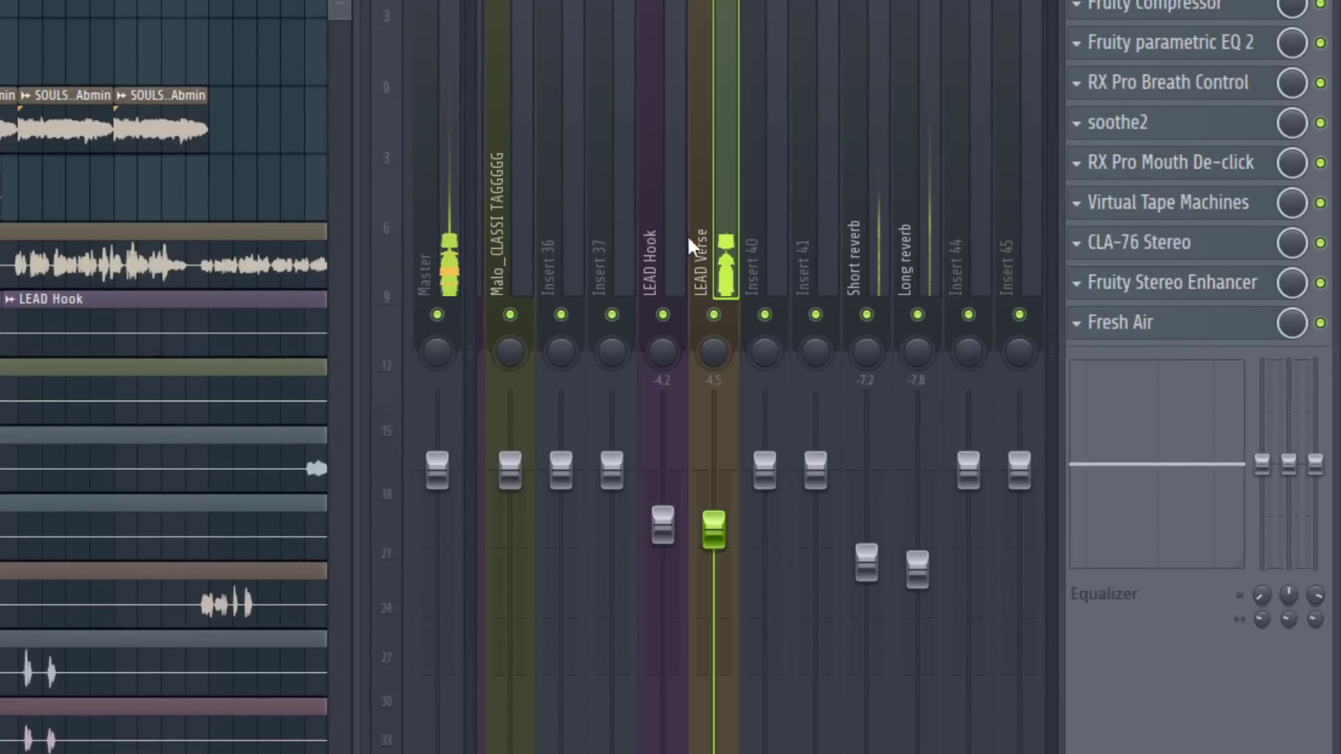
left_click(690, 241)
left_click(691, 240)
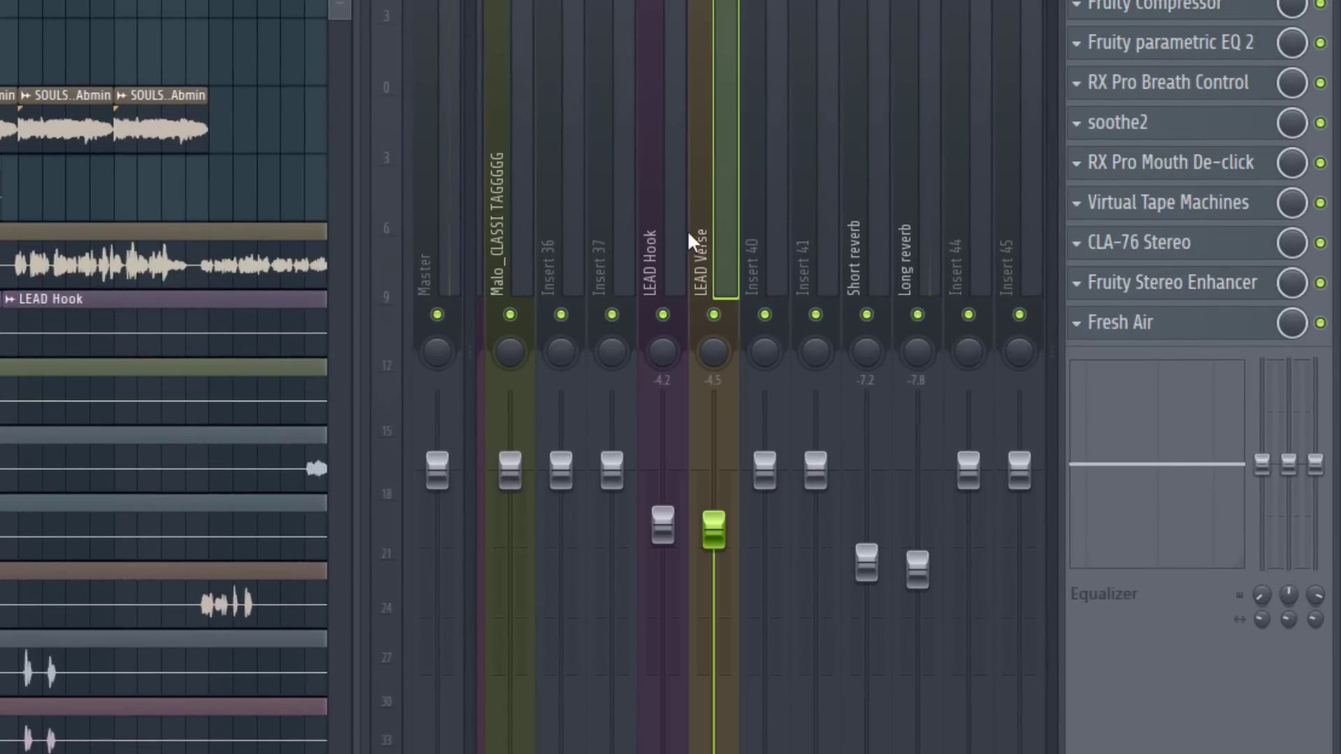
left_click(672, 239)
left_click(695, 236)
left_click(665, 246)
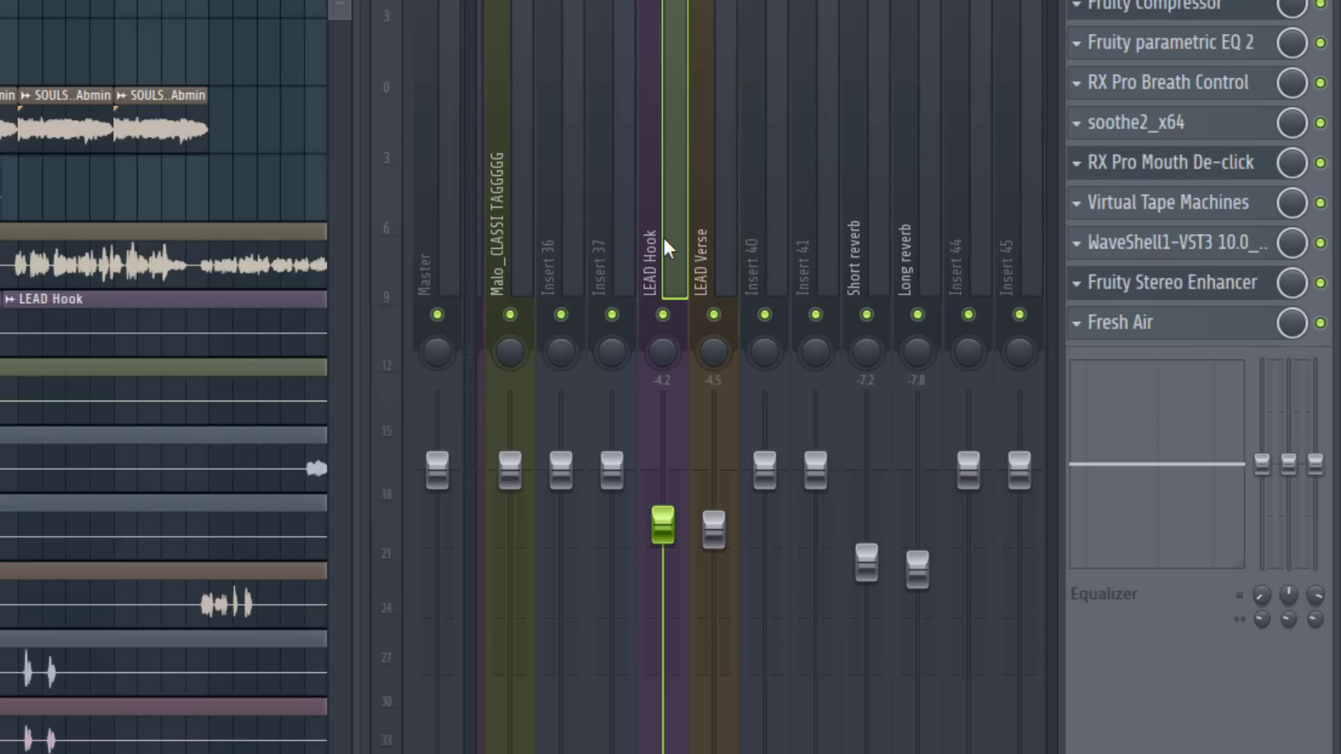
Step: Look over the effect chains on the Short reverb and Long reverb inserts, leaving Short reverb selected
left_click(866, 234)
scroll(901, 237, "right", 3)
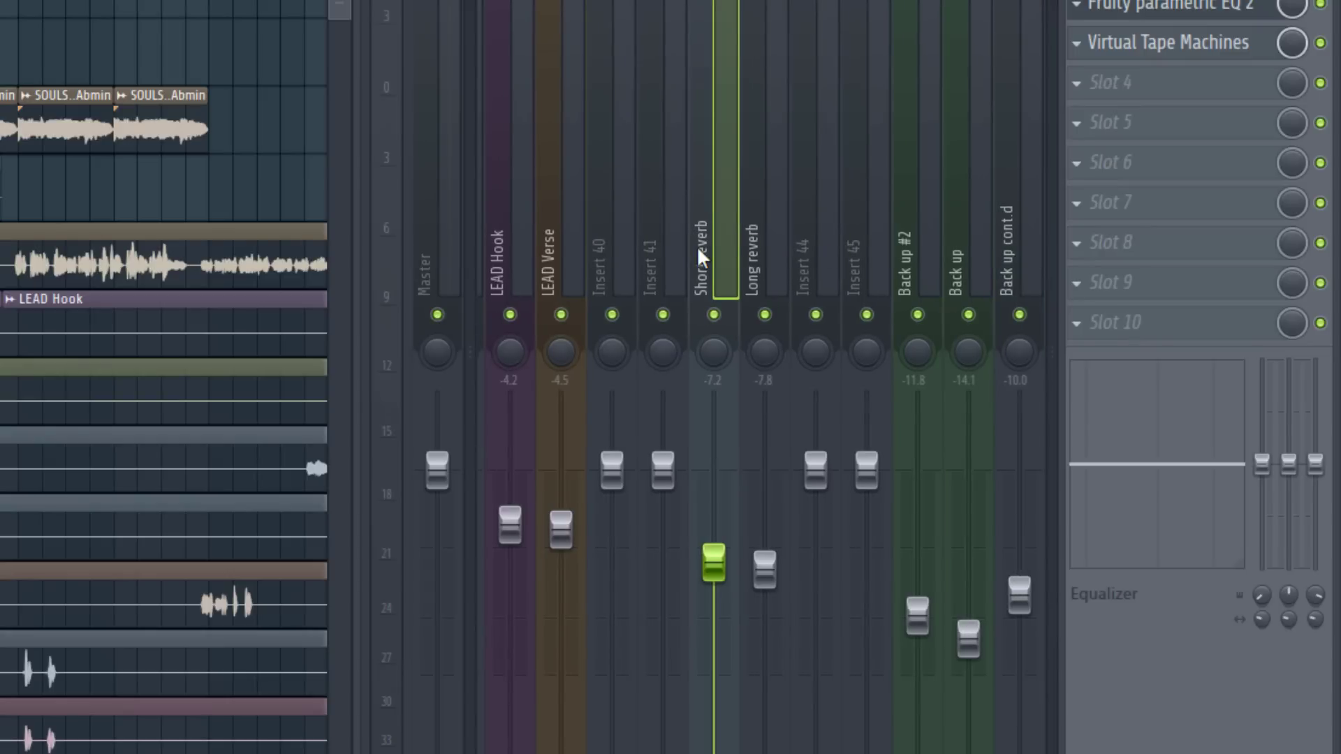
left_click(751, 267)
left_click(723, 269)
scroll(698, 143, "left", 3)
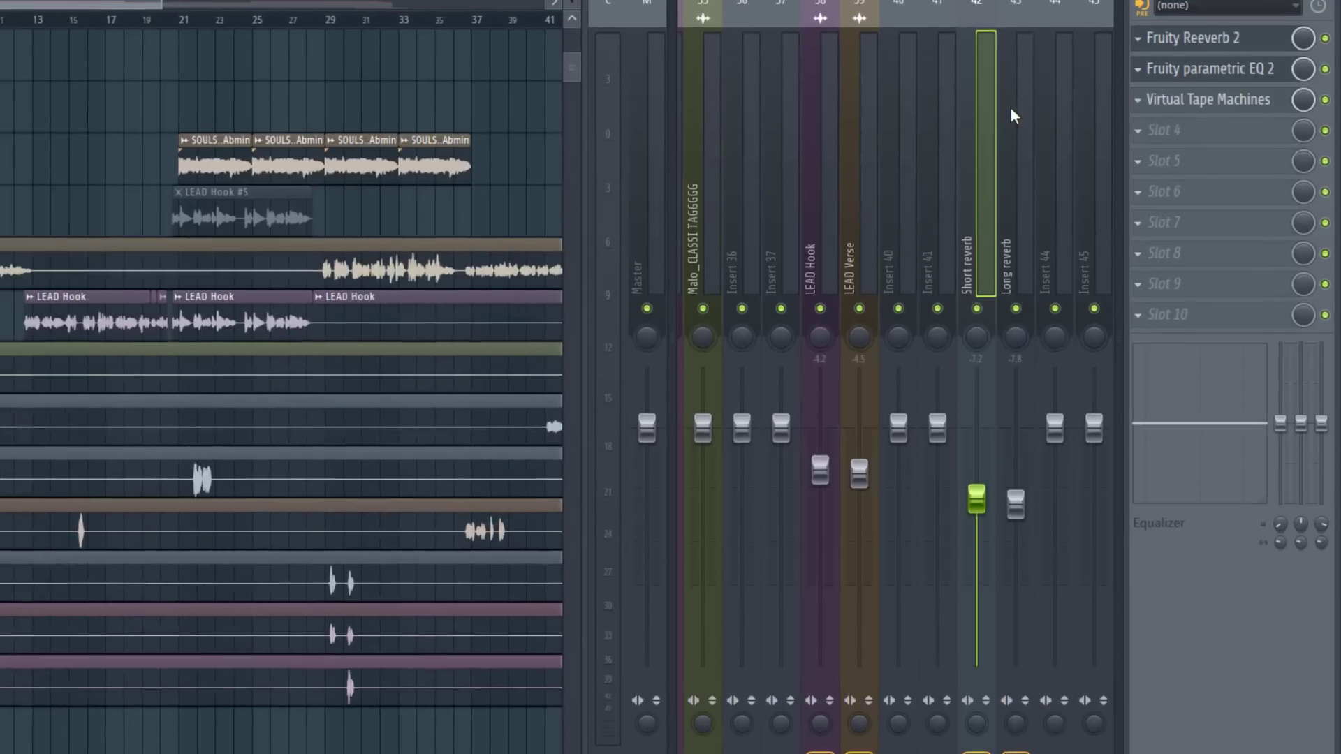
Step: Open Fruity Reeverb 2 on Short reverb, move its window clear of the mixer, and review the LEAD Hook, LEAD Verse and Long reverb inserts
left_click(1198, 44)
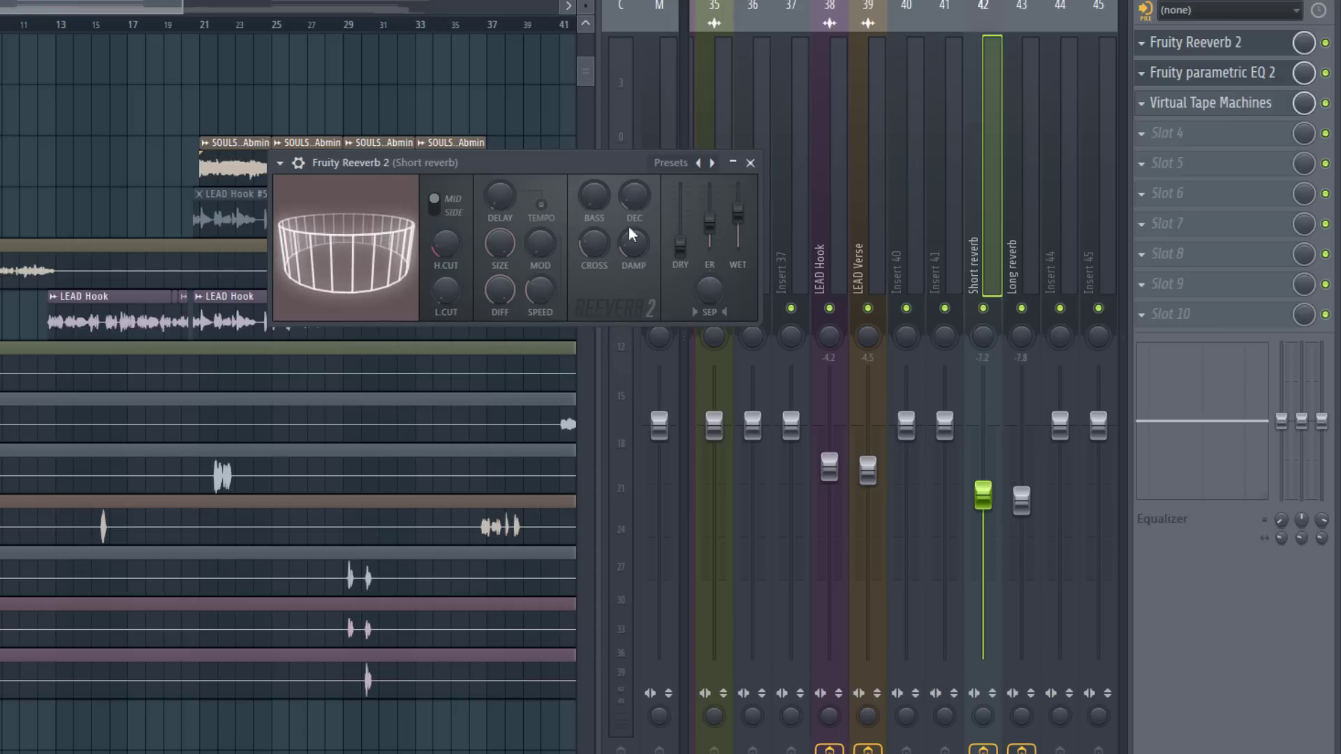
left_click_drag(554, 161, 302, 168)
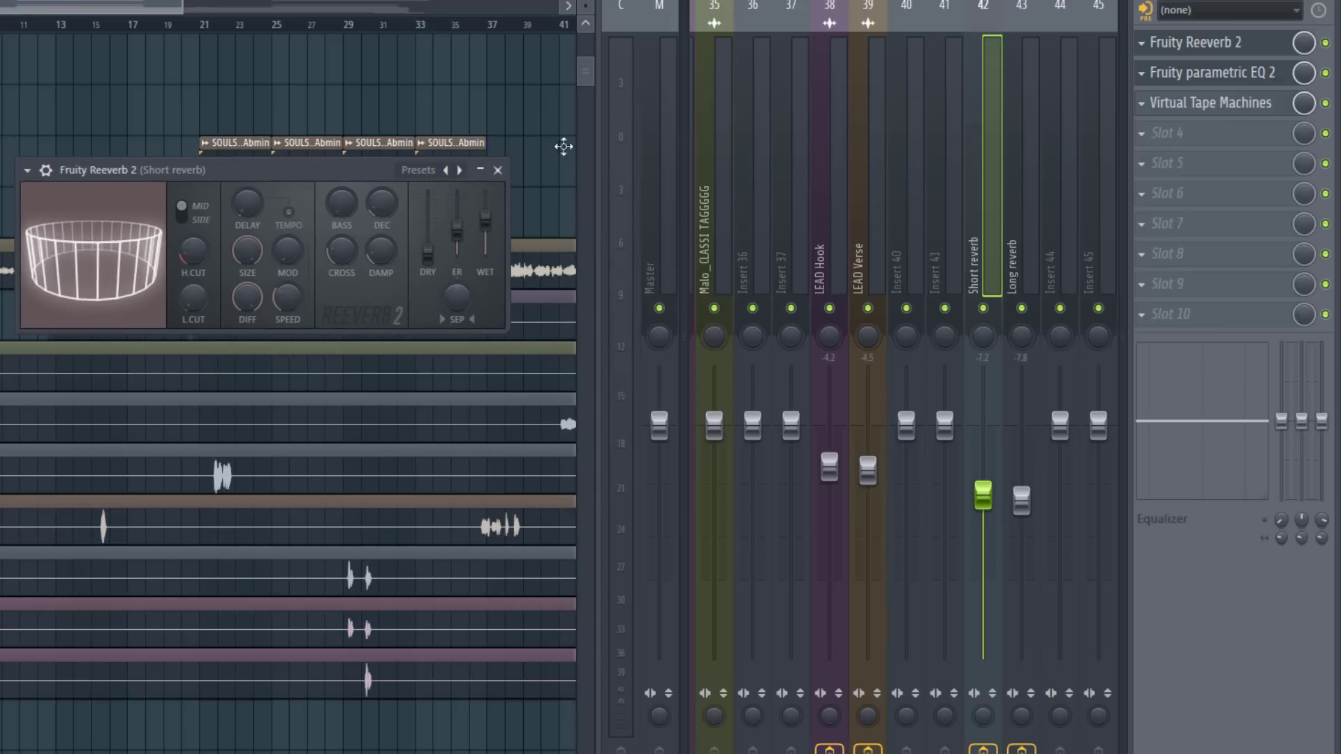
left_click(819, 192)
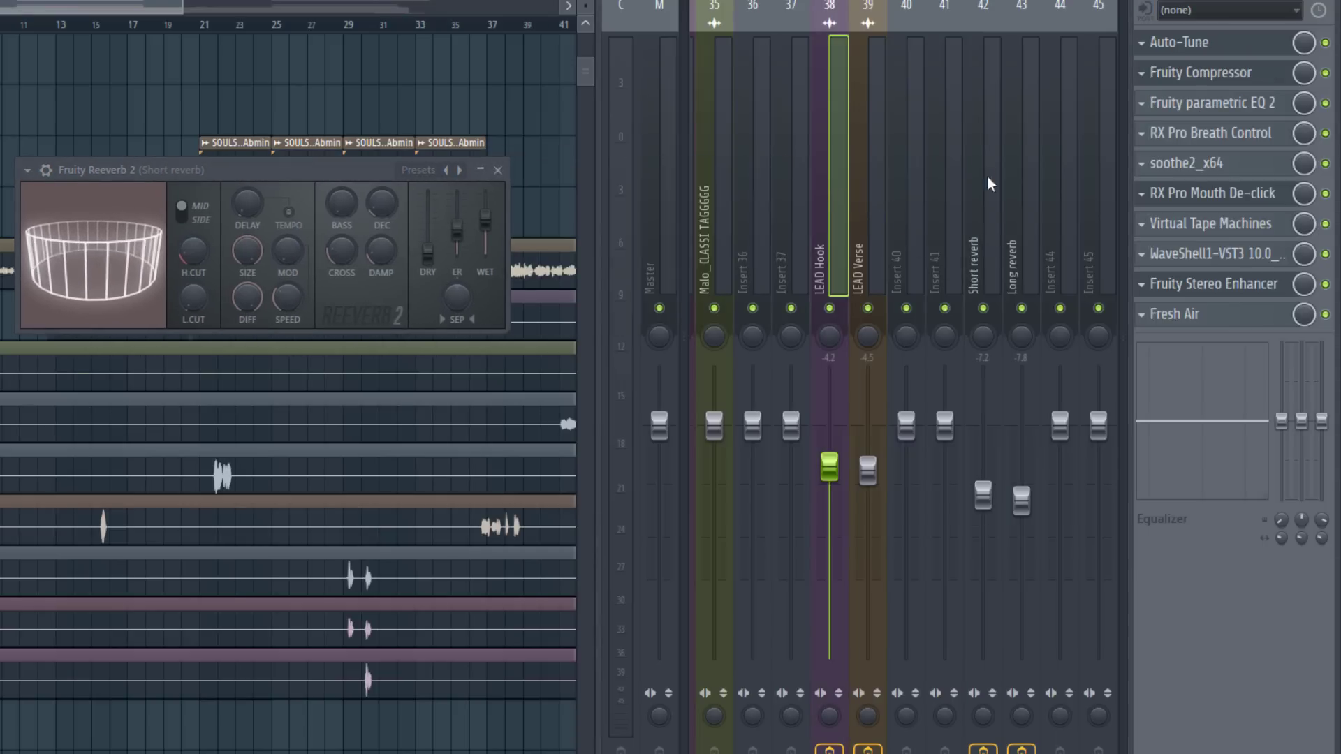
left_click(976, 234)
left_click(859, 246)
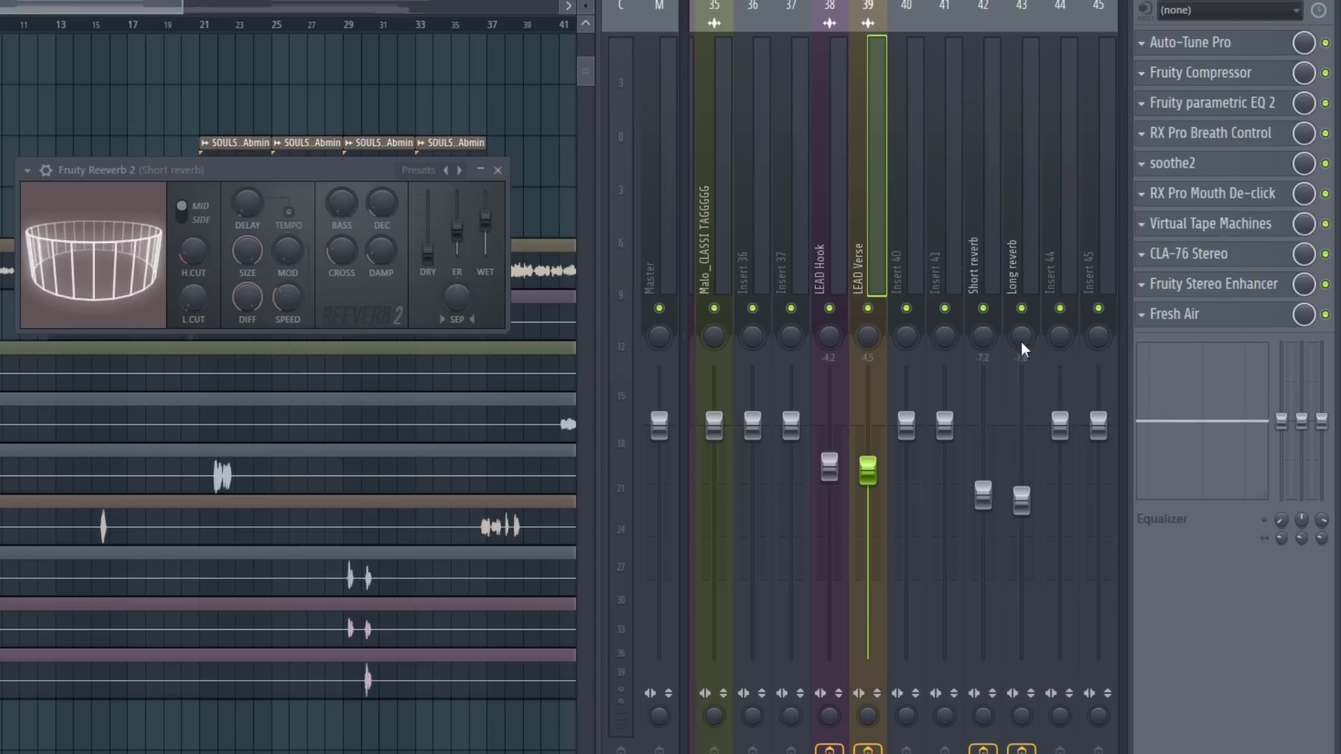
left_click(1010, 256)
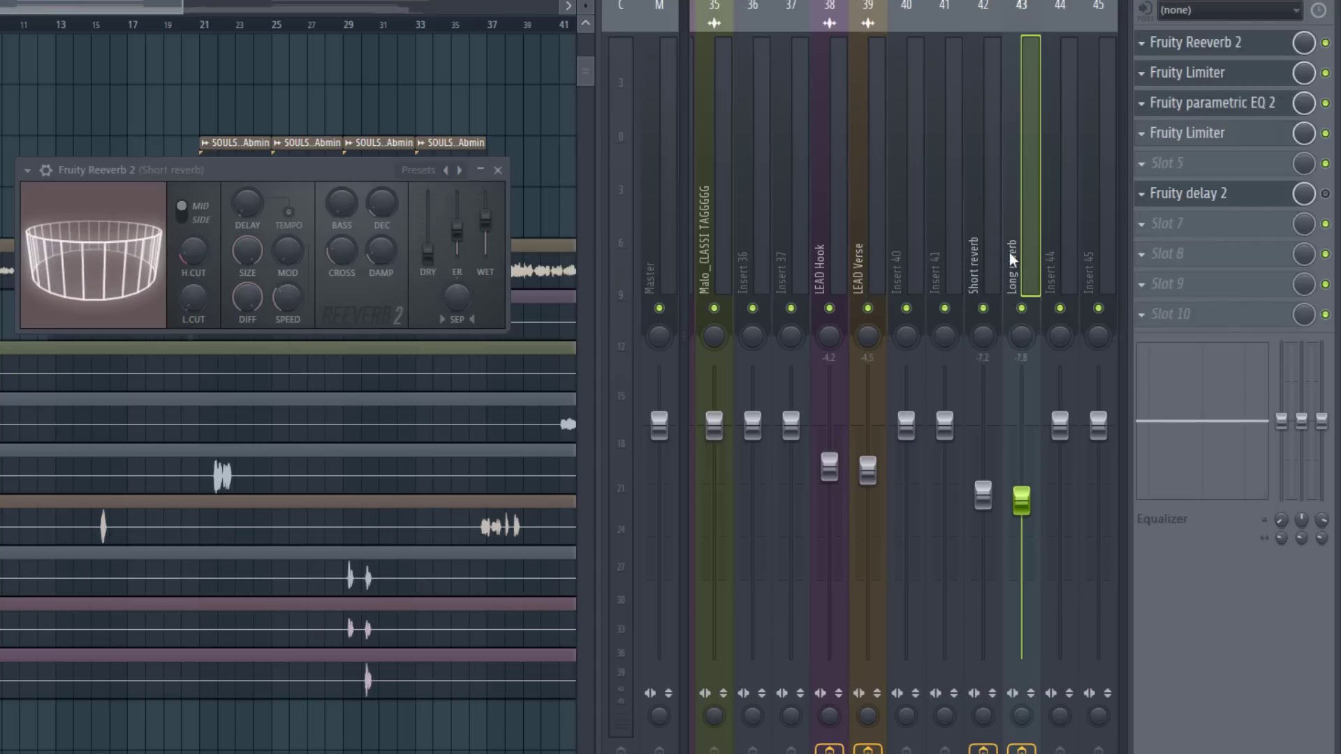
left_click(870, 258)
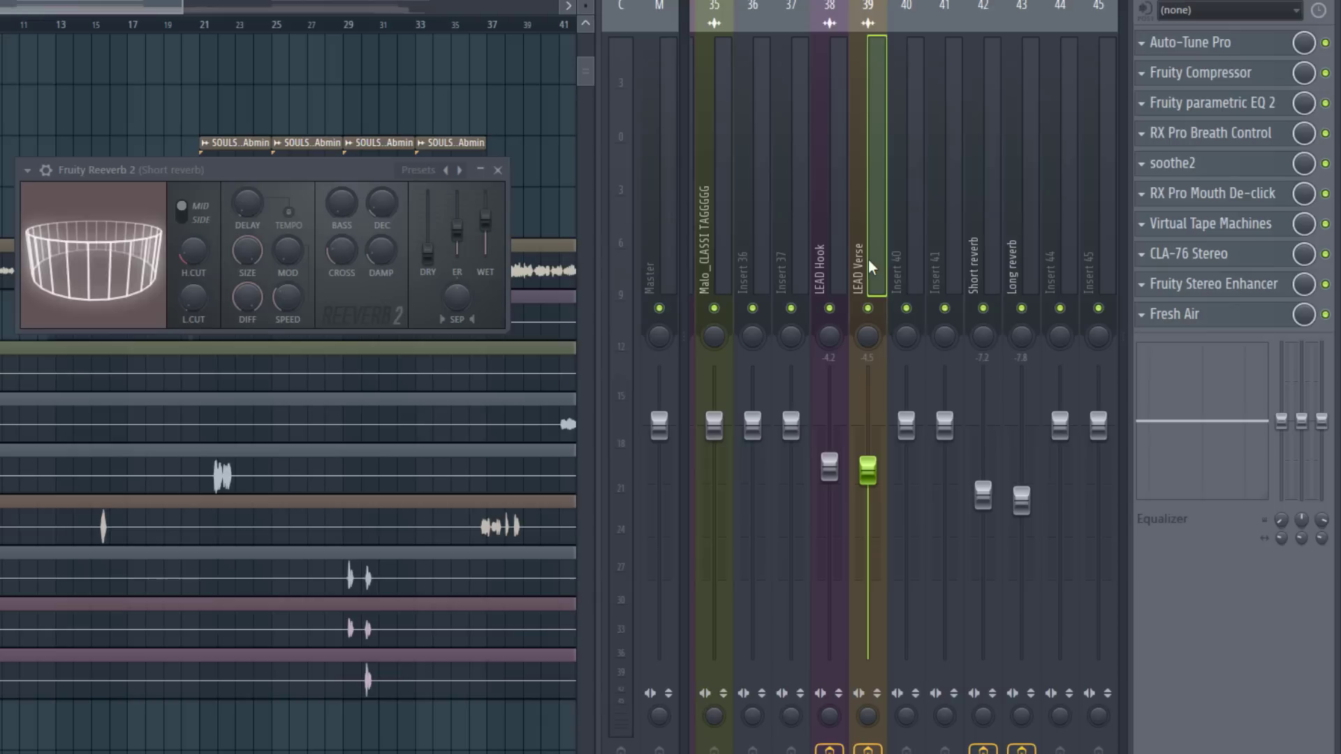
Step: Bring up Fruity Reeverb 2 on the Short reverb insert again and reposition its window over the playlist
left_click(974, 260)
left_click(1195, 43)
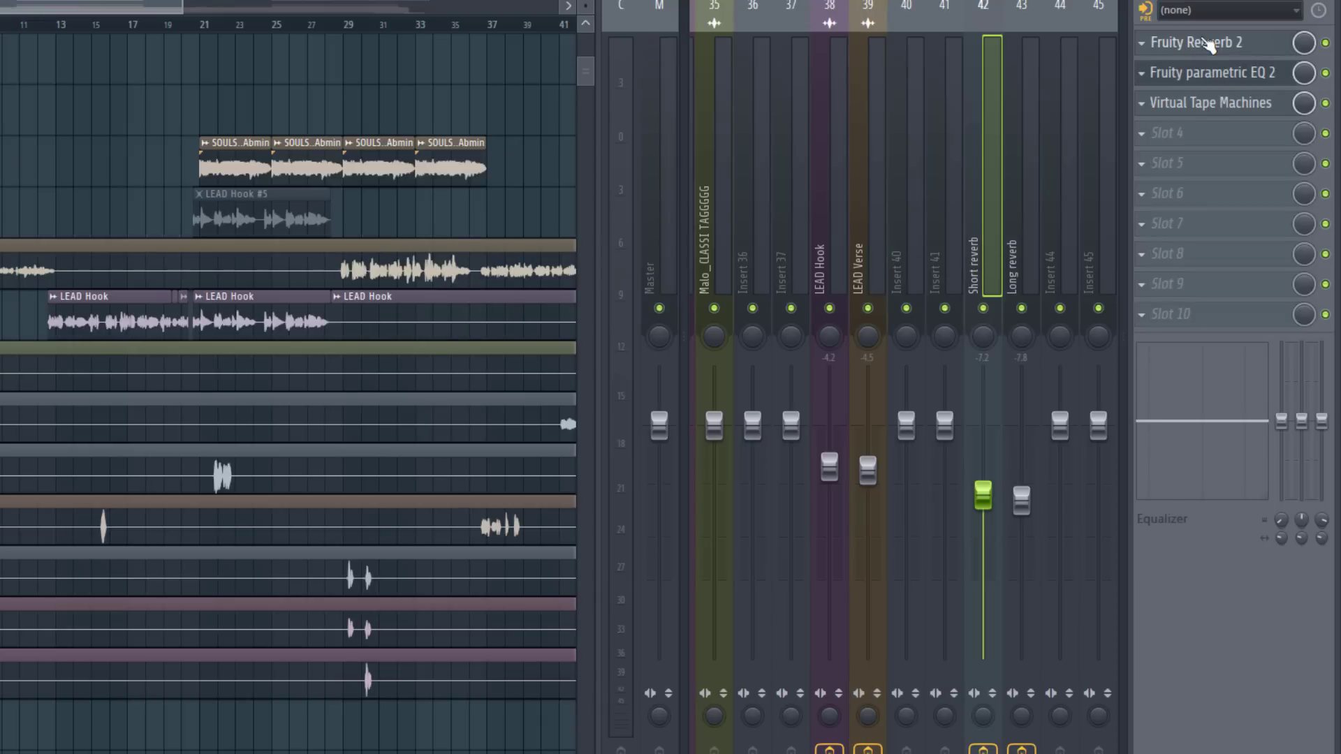
left_click(1194, 42)
left_click_drag(331, 170, 322, 122)
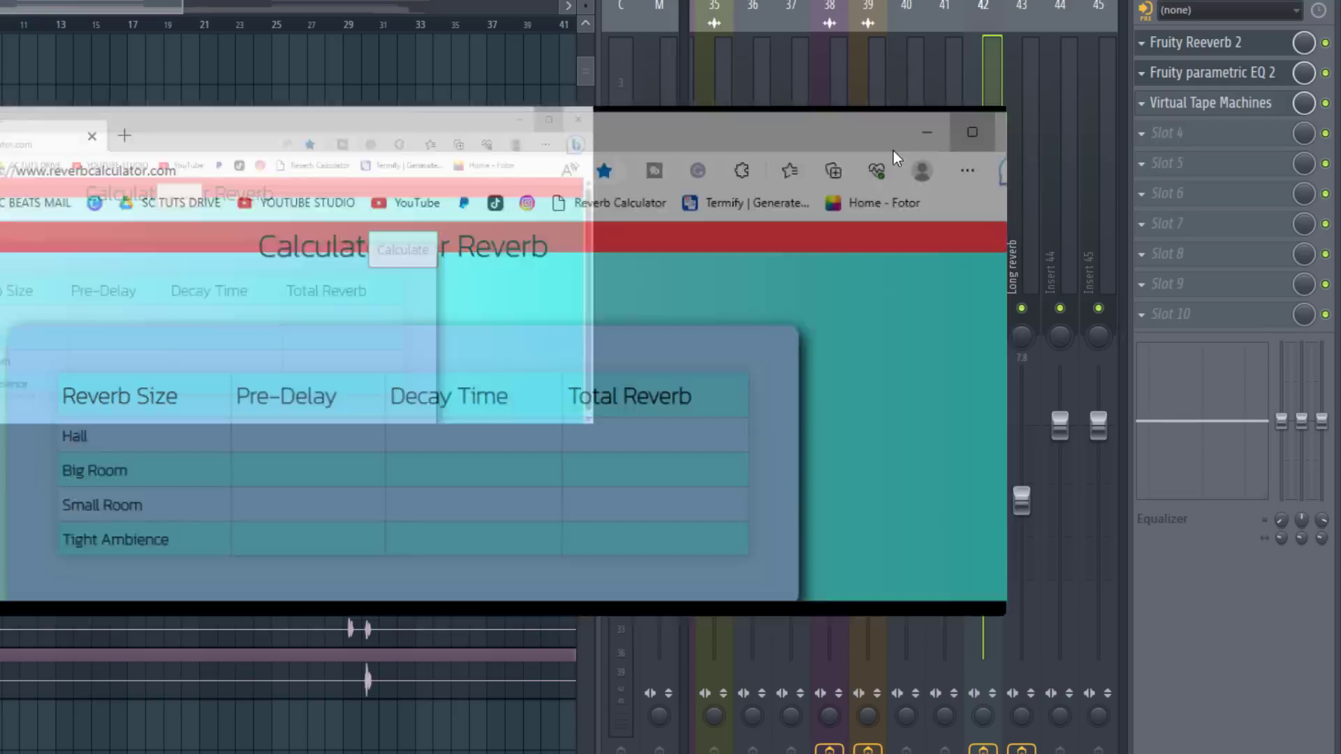
Step: Calculate the reverb times for 100 BPM on the Reverb Calculator web page
left_click(423, 185)
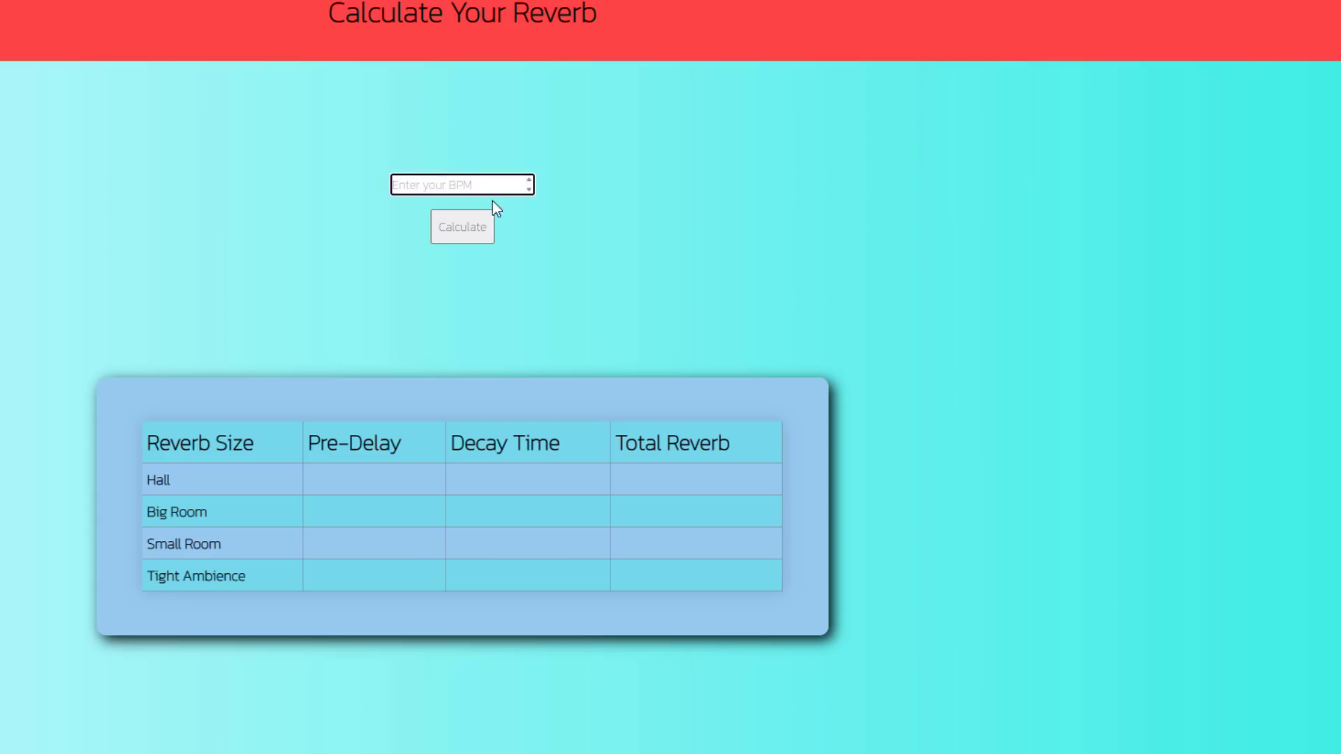
left_click_drag(785, 2, 567, 44)
left_click(1036, 61)
type("100")
left_click(461, 222)
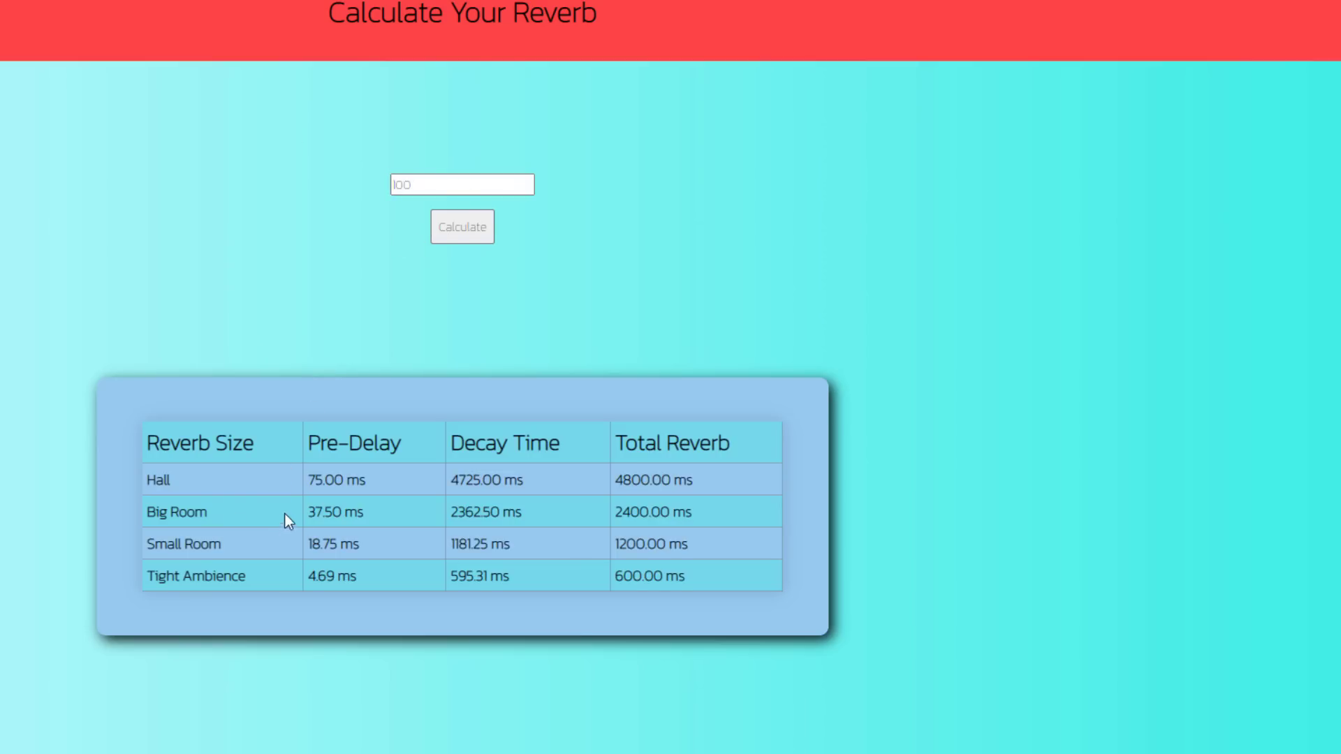
Step: Highlight the Big Room row's pre-delay, decay time and total reverb values for review, and switch back to FL Studio
left_click_drag(737, 516, 261, 508)
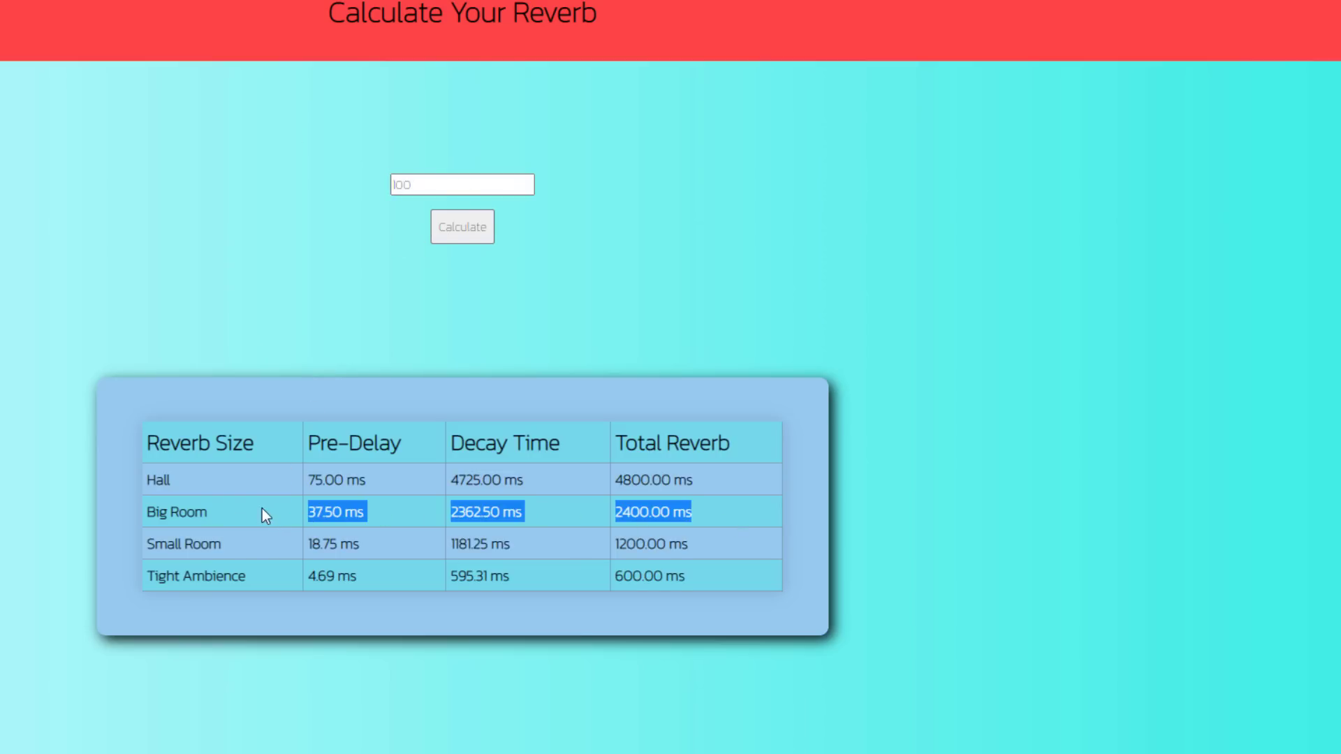
mouse_move(155, 501)
left_mouse_down()
mouse_move(112, 496)
mouse_move(162, 512)
left_mouse_up()
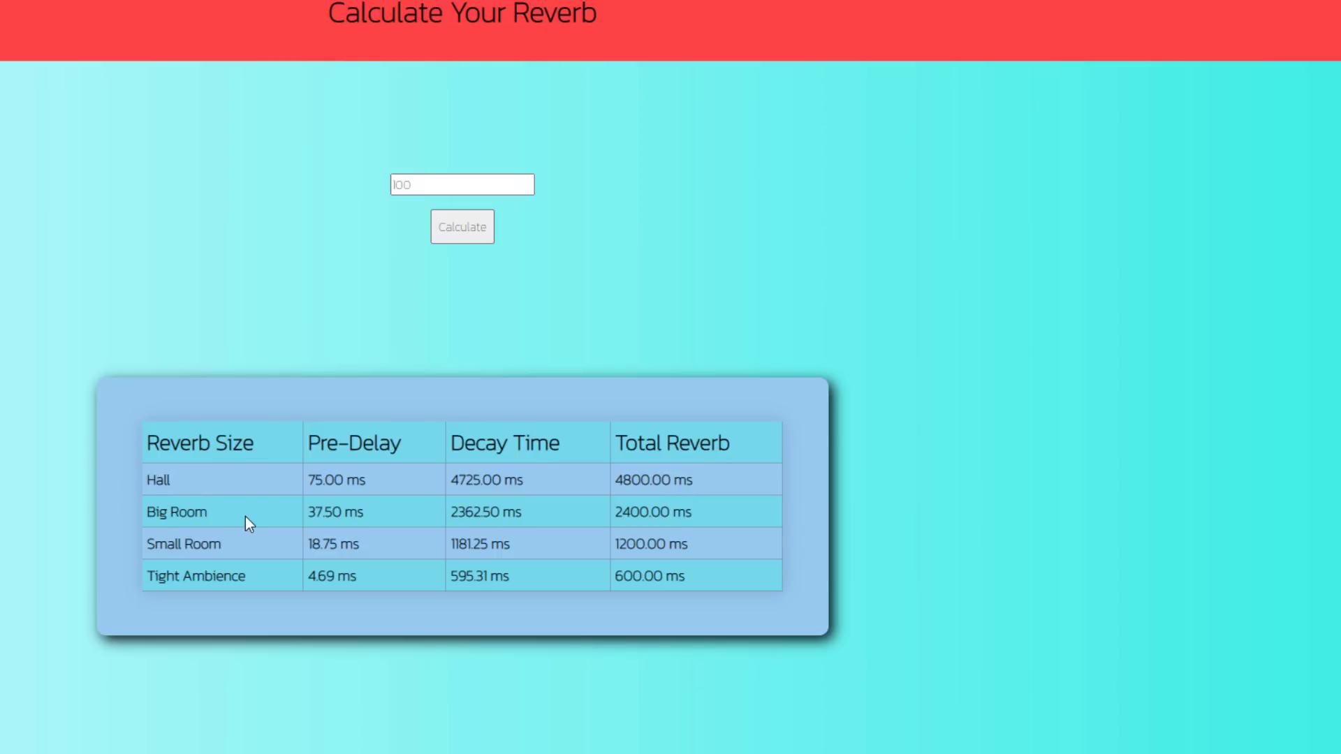
left_click_drag(245, 517, 542, 521)
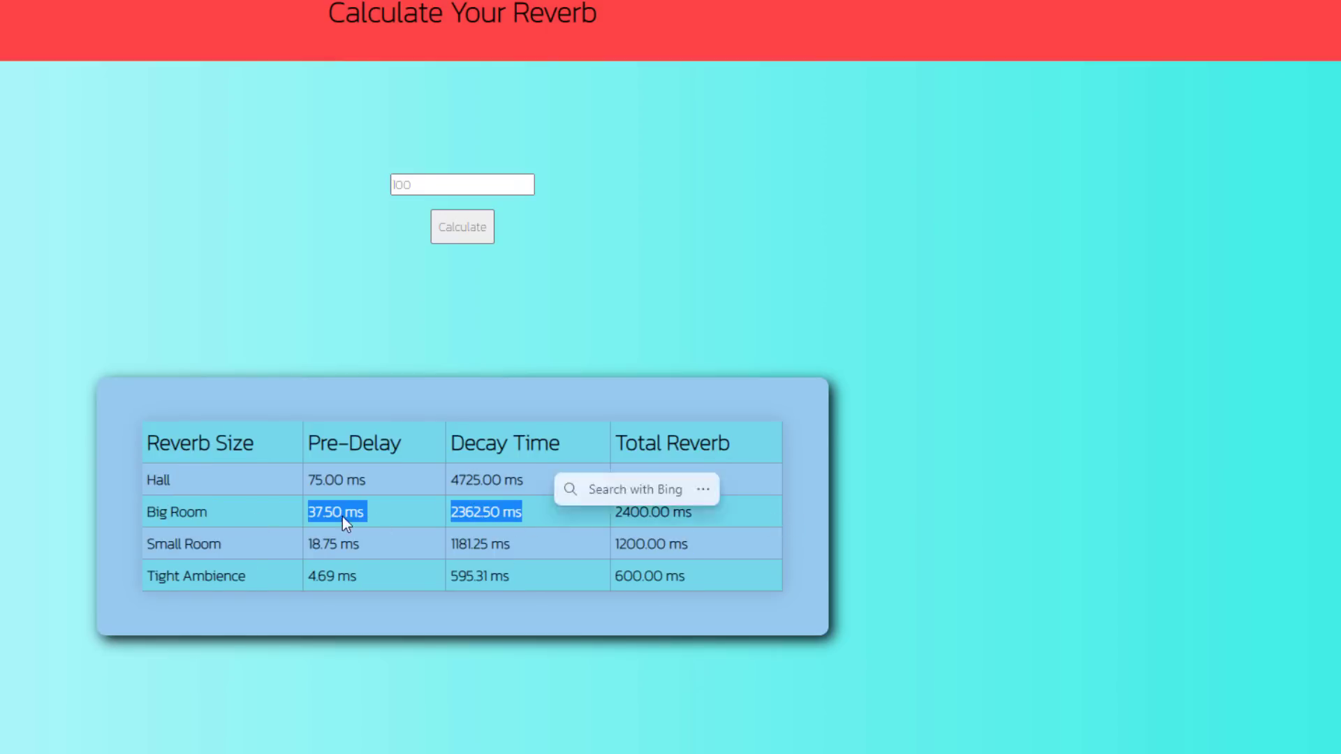
left_click(687, 282)
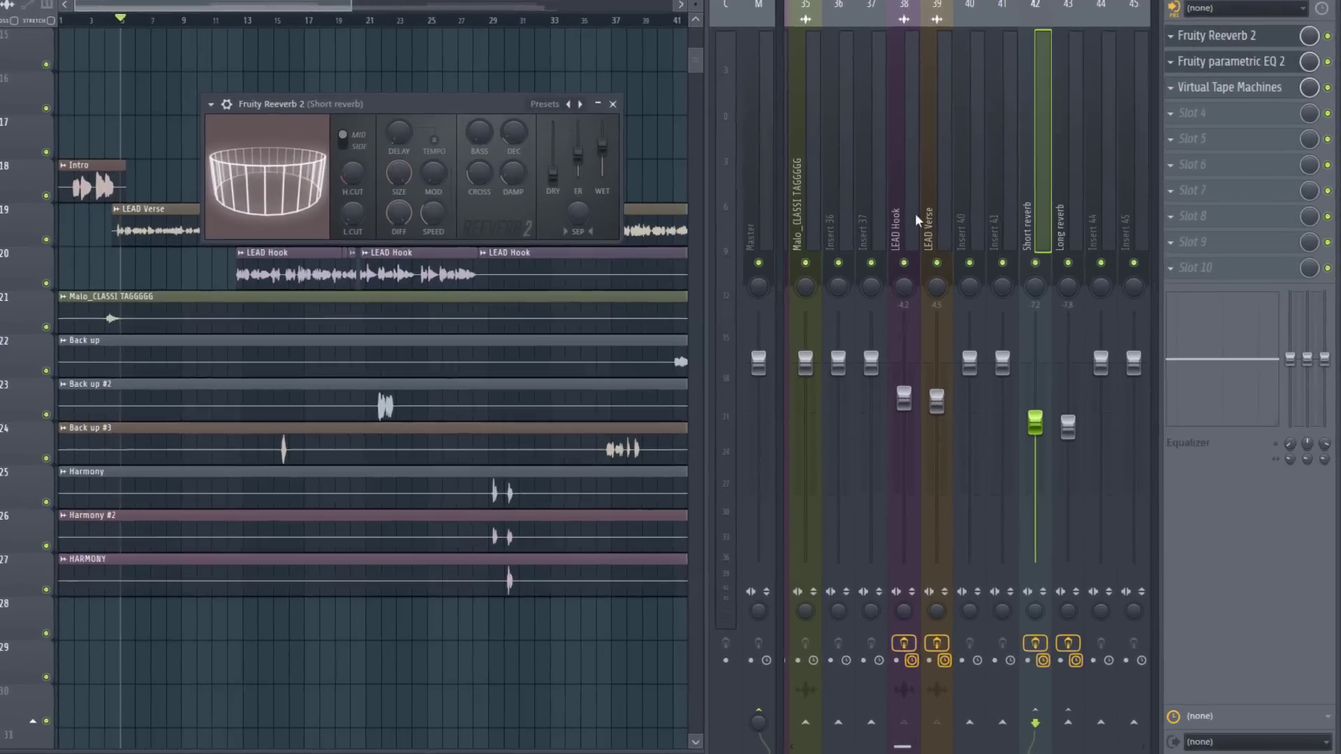
Step: Review the LEAD Hook, LEAD Verse and Long reverb inserts, and close the Short reverb's Fruity Reeverb 2
left_click(916, 220)
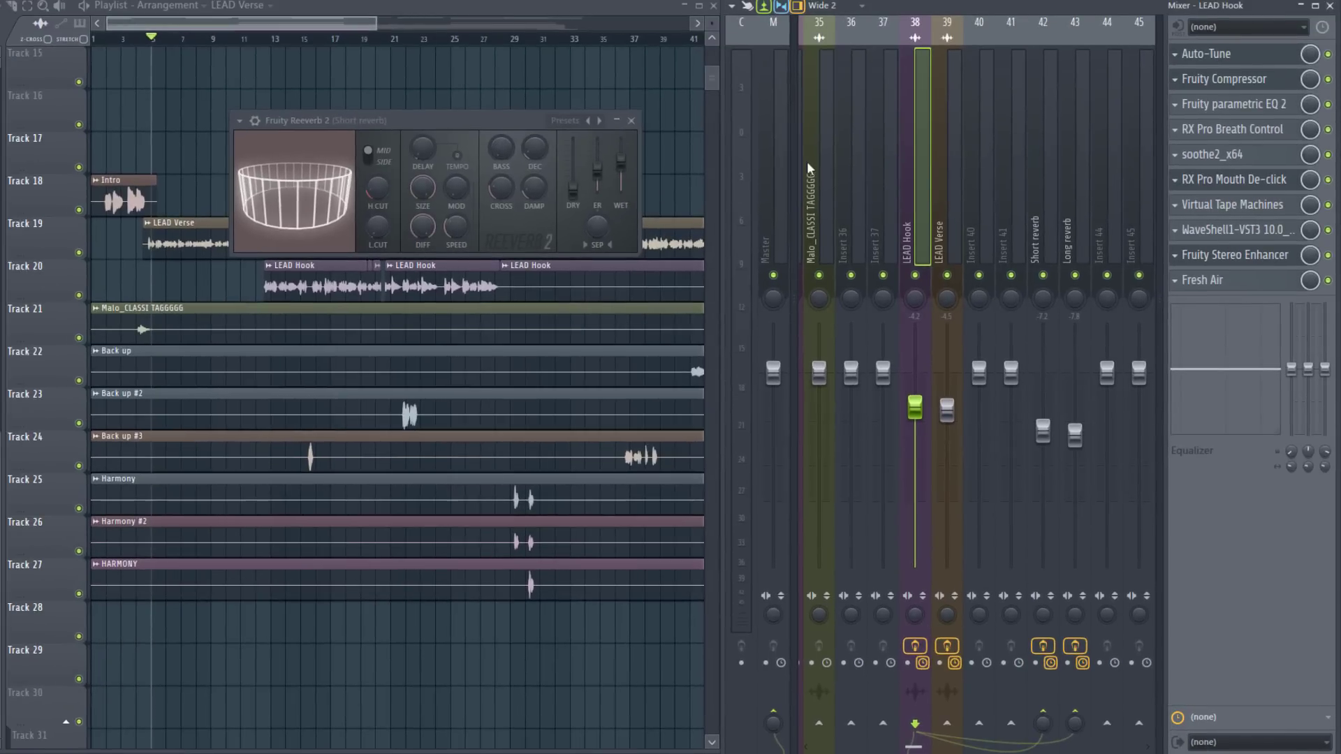
left_click(940, 207)
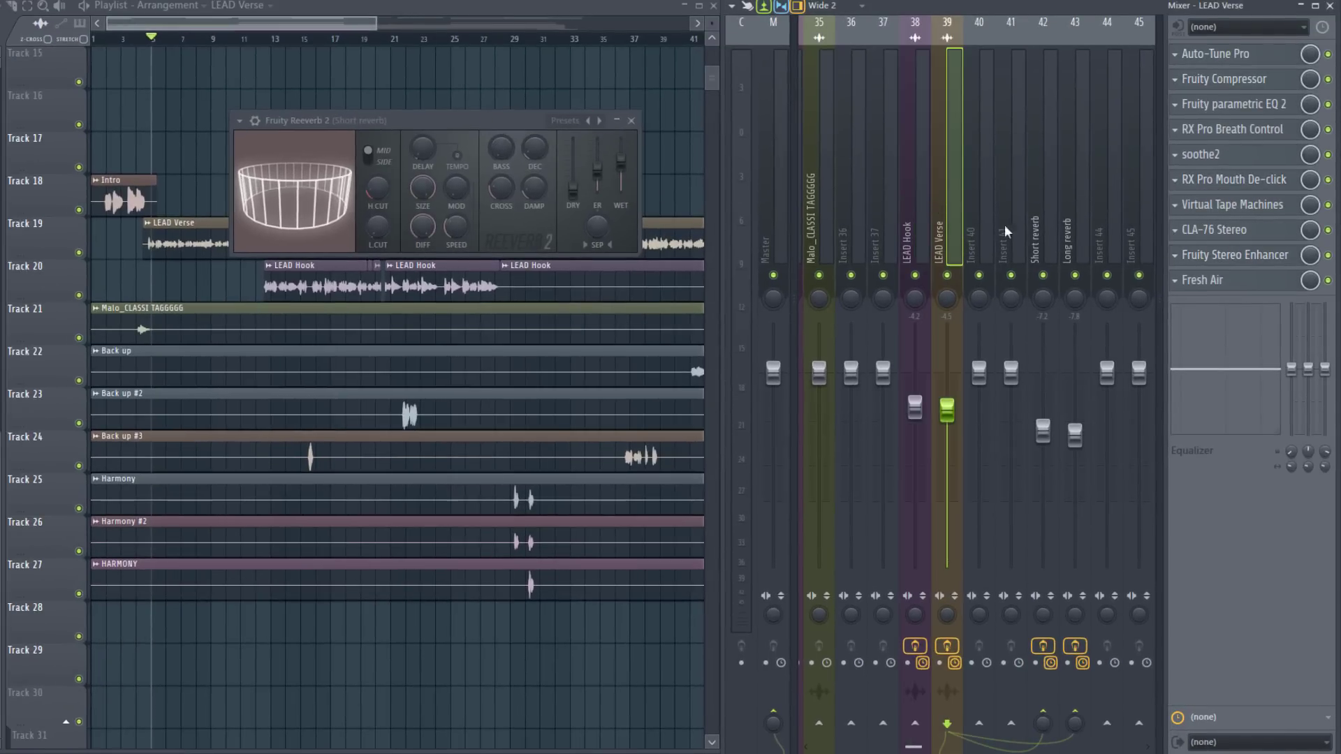
left_click(1067, 236)
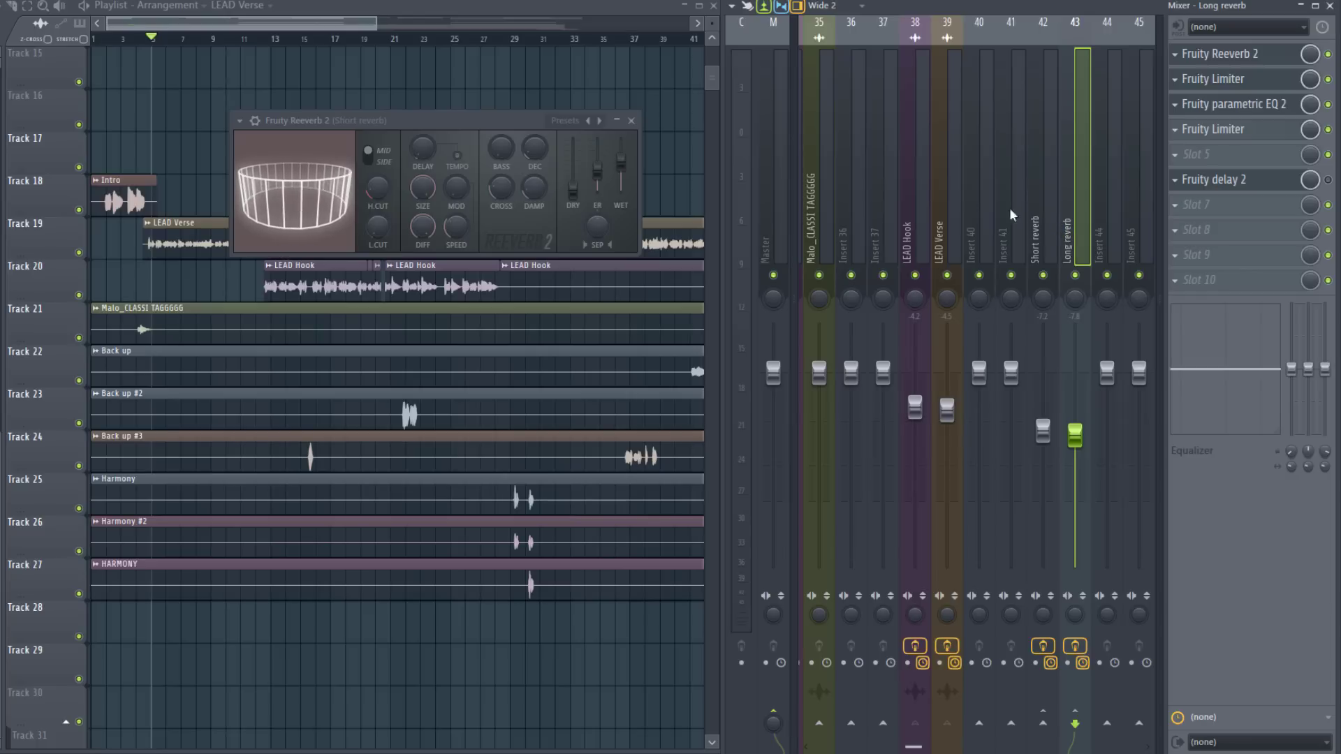
left_click(632, 121)
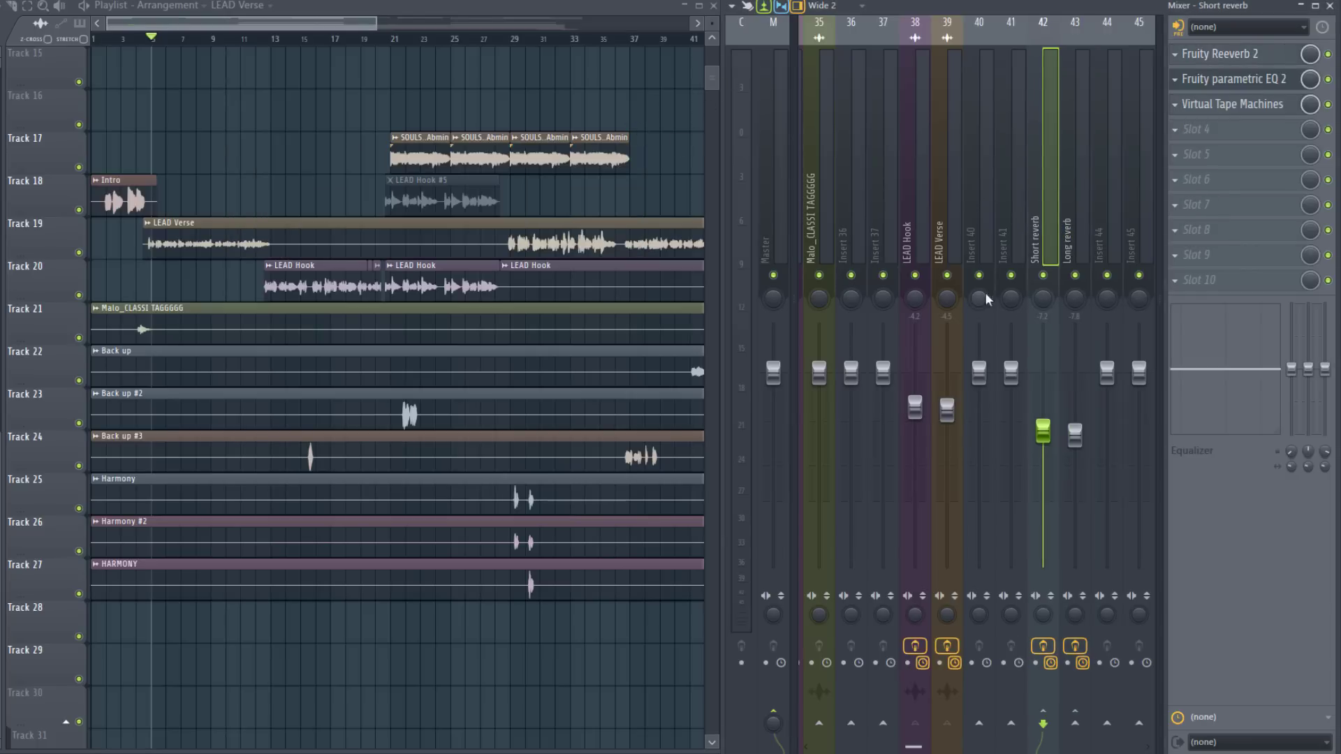
Step: Compare the Short reverb and Long reverb inserts, and open Fruity Reeverb 2 on Long reverb to examine it before closing it
left_click(1072, 241)
left_click(1040, 236)
left_click(1068, 240)
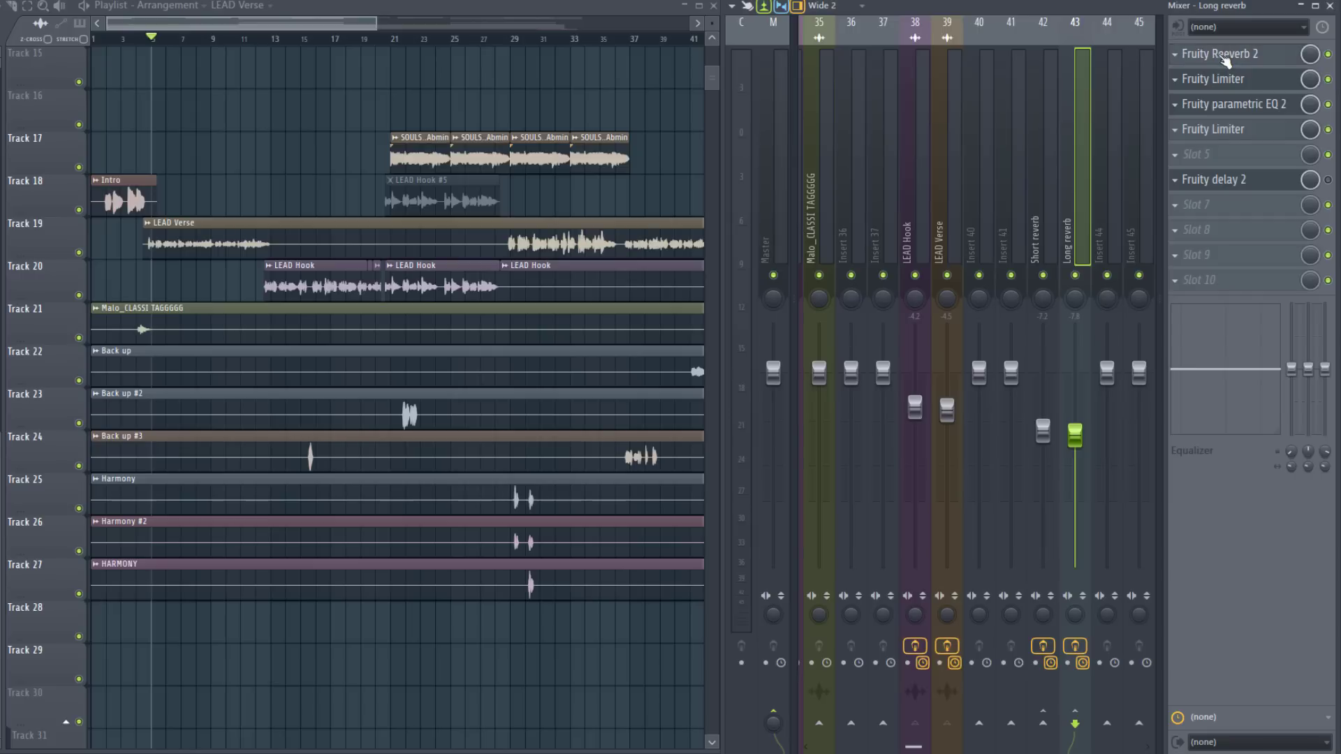
left_click(1219, 56)
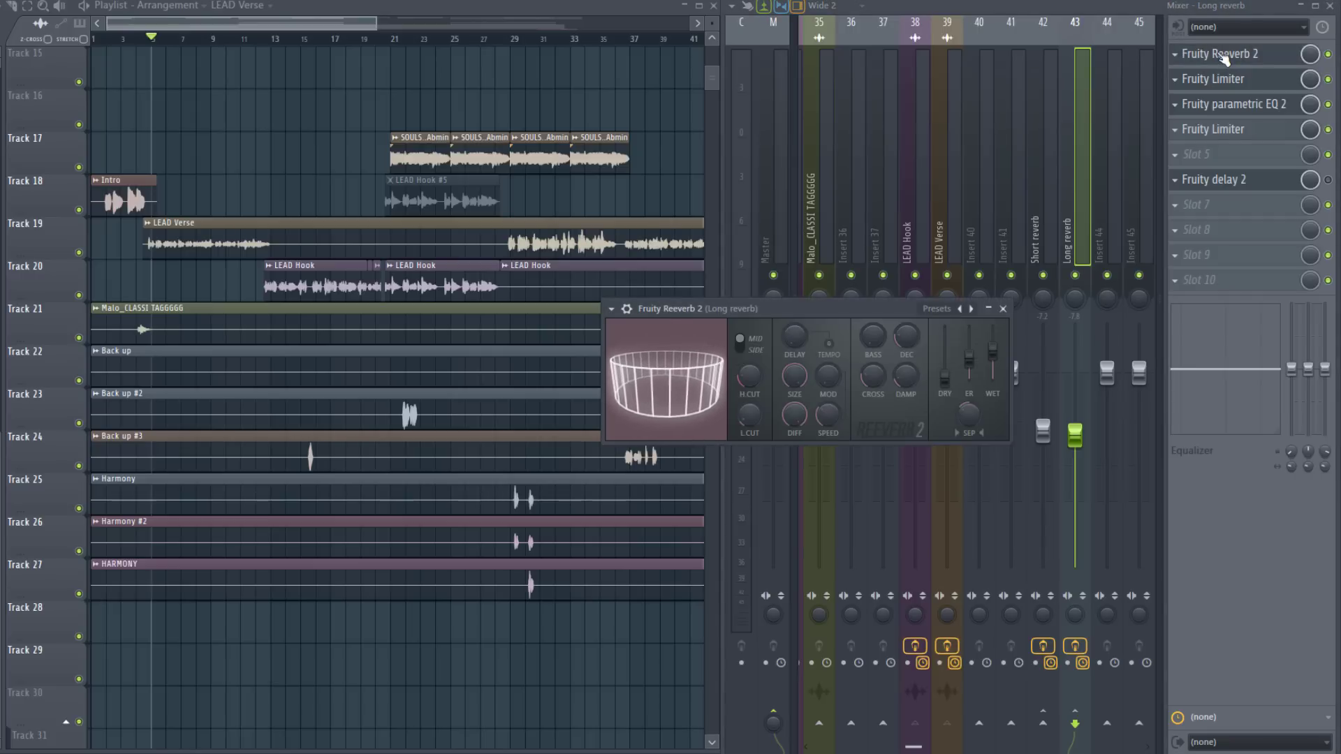
left_click(1222, 56)
left_click(1222, 56)
left_click(1222, 55)
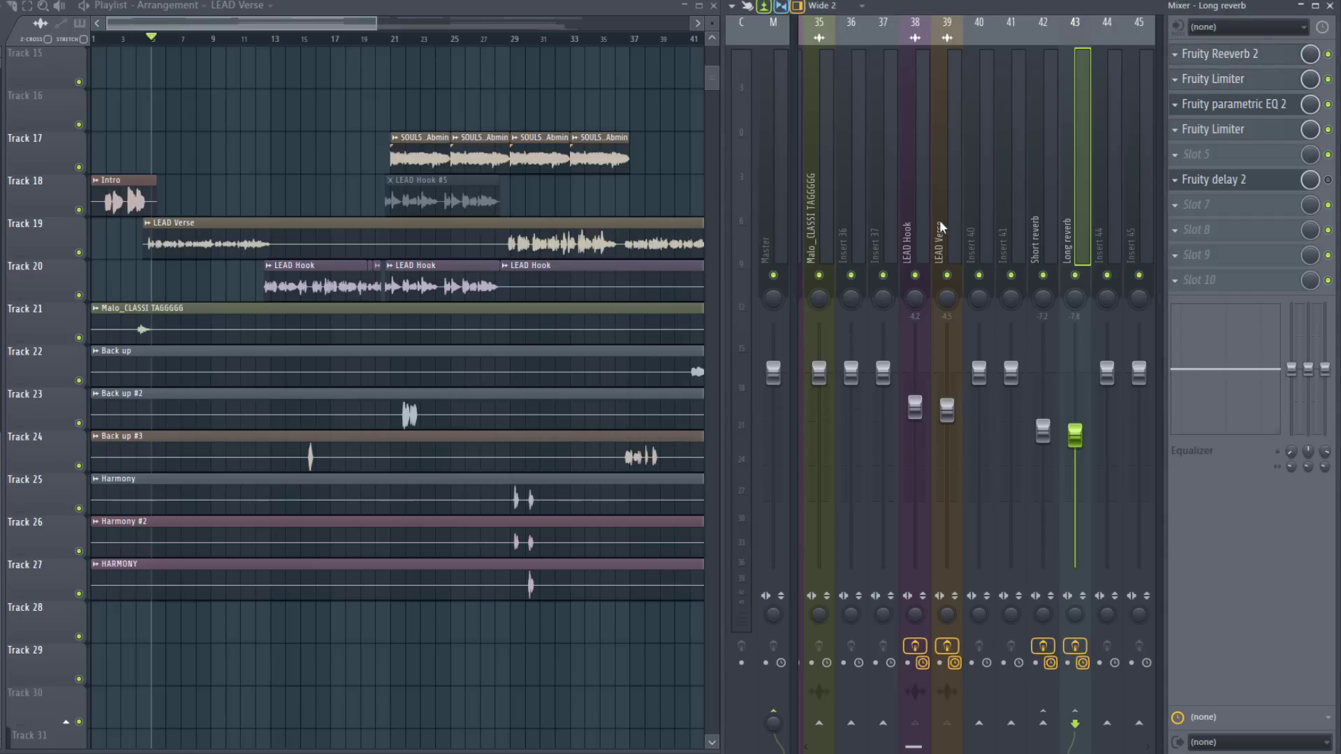
Step: Review the lead vocal inserts, and open both Fruity Limiters on the Long reverb insert to examine the second one's sidechain setting
left_click(921, 238)
left_click(940, 237)
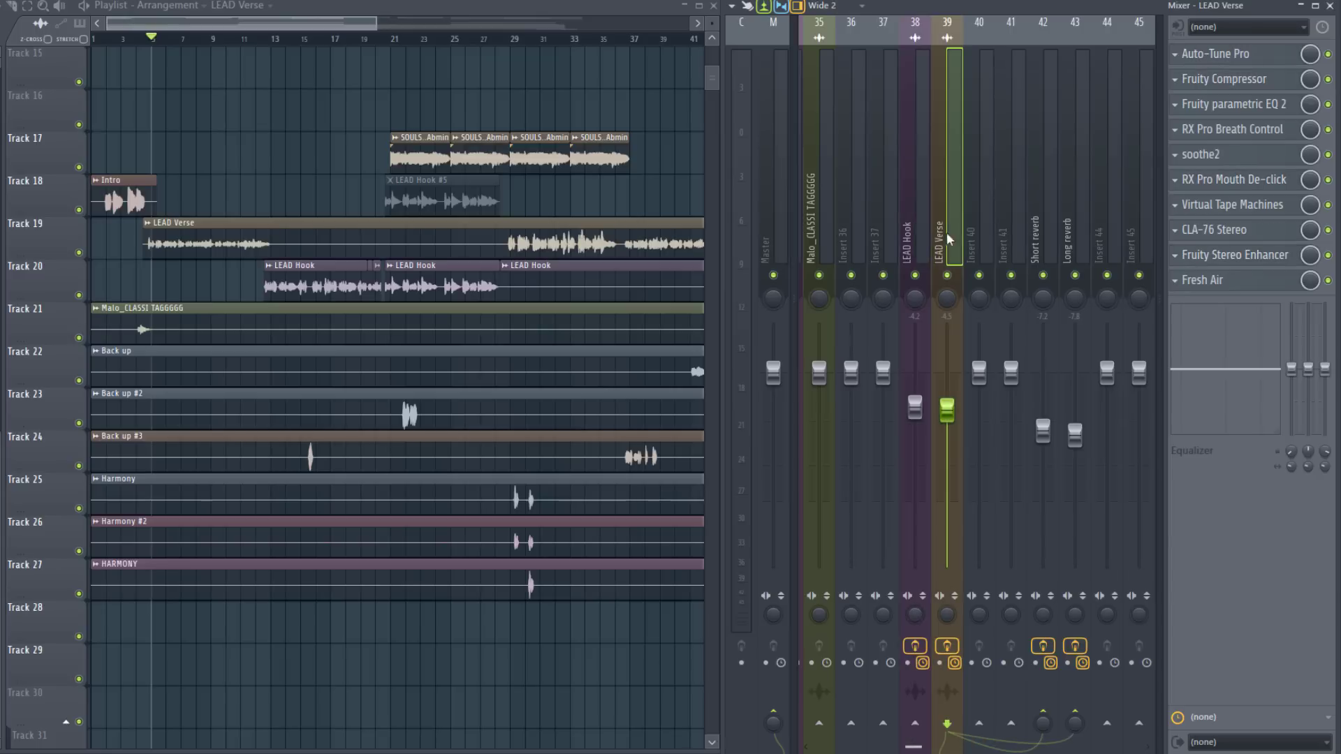
left_click(1073, 240)
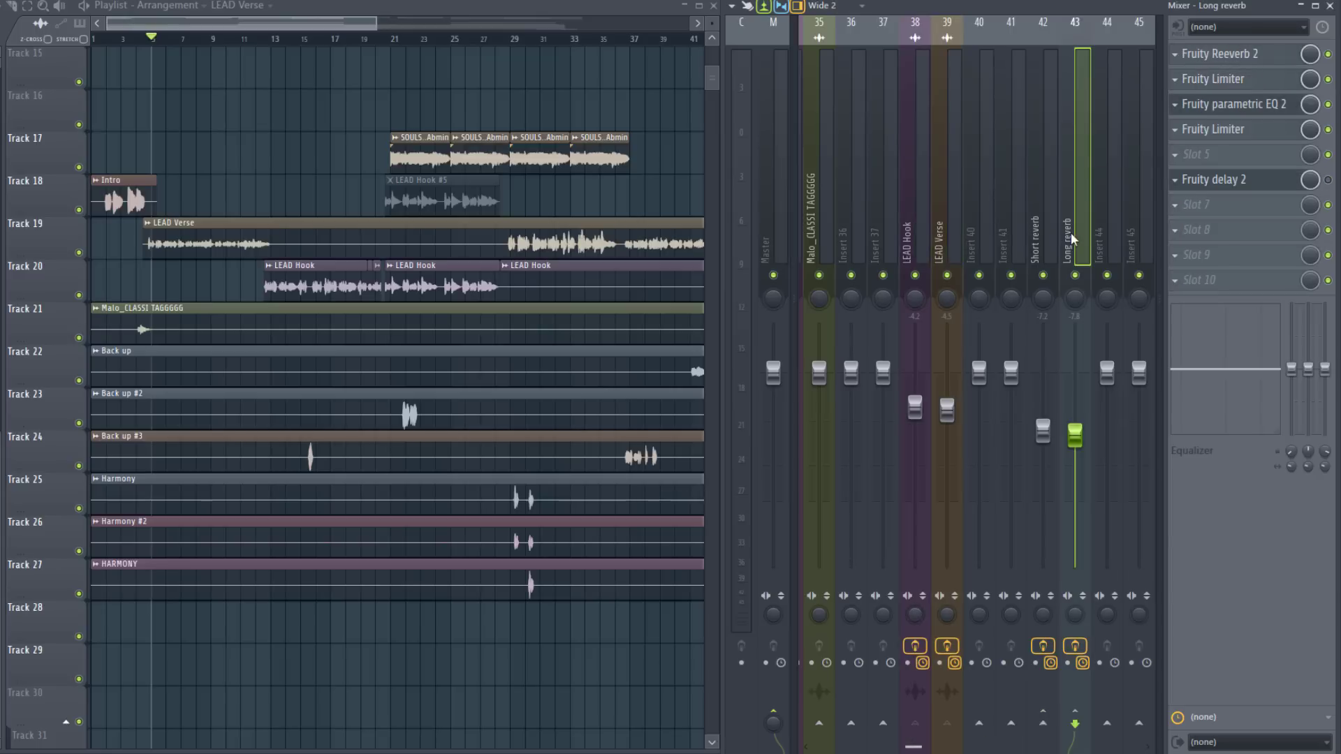
left_click(1214, 86)
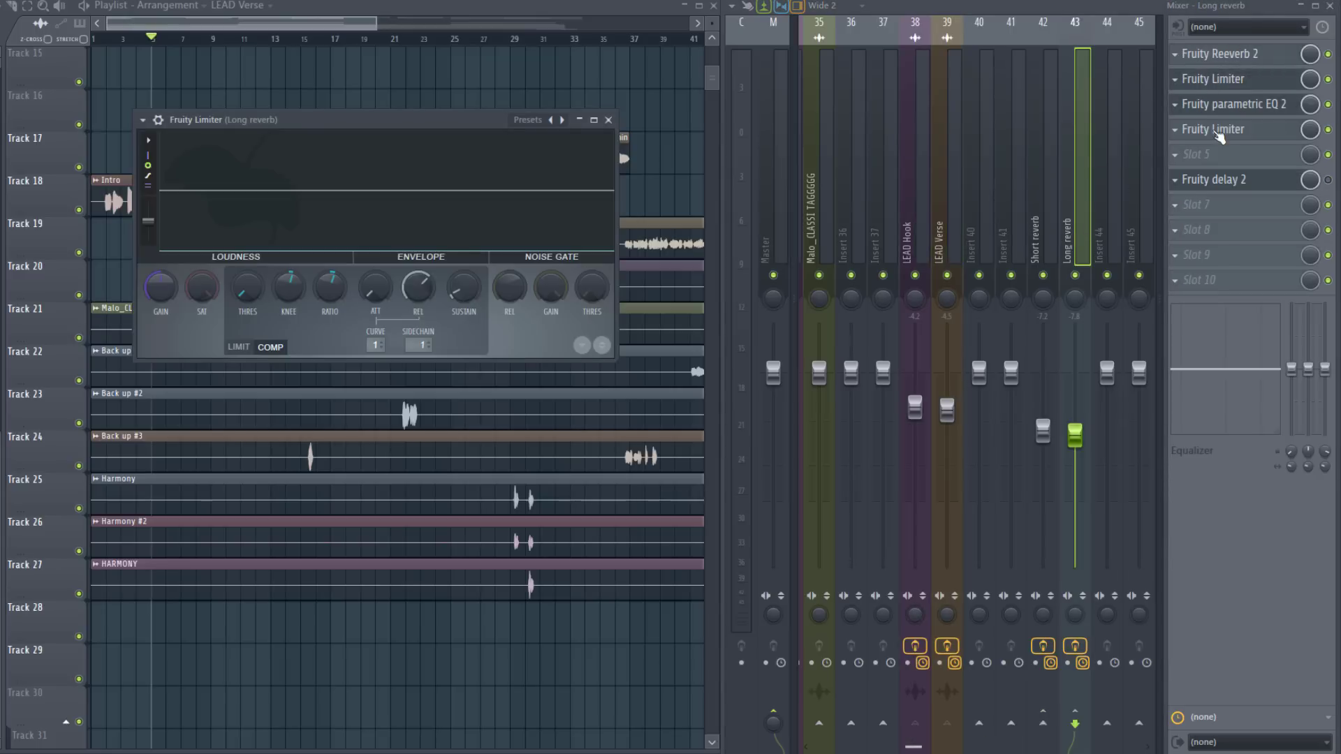
left_click(1219, 135)
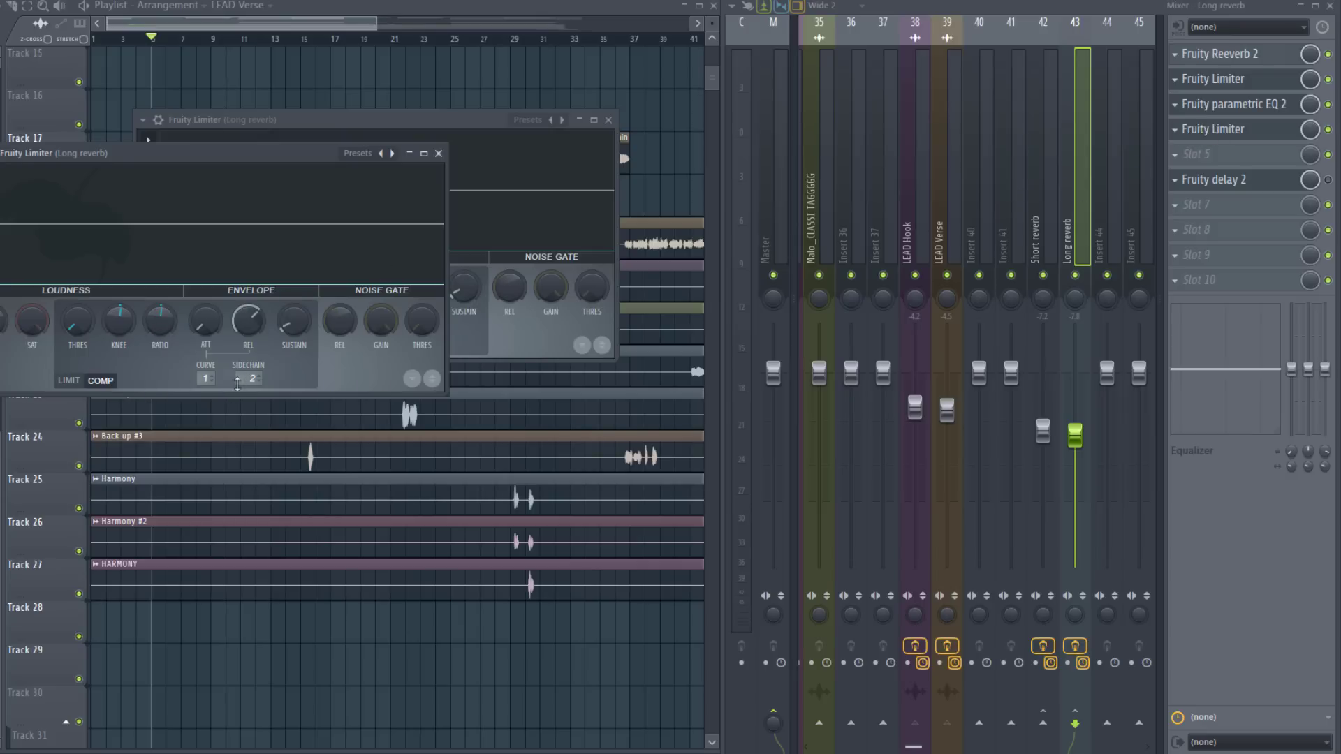
Step: Compare the two Fruity Limiters on the Long reverb insert and close both plugin windows
left_click(1255, 89)
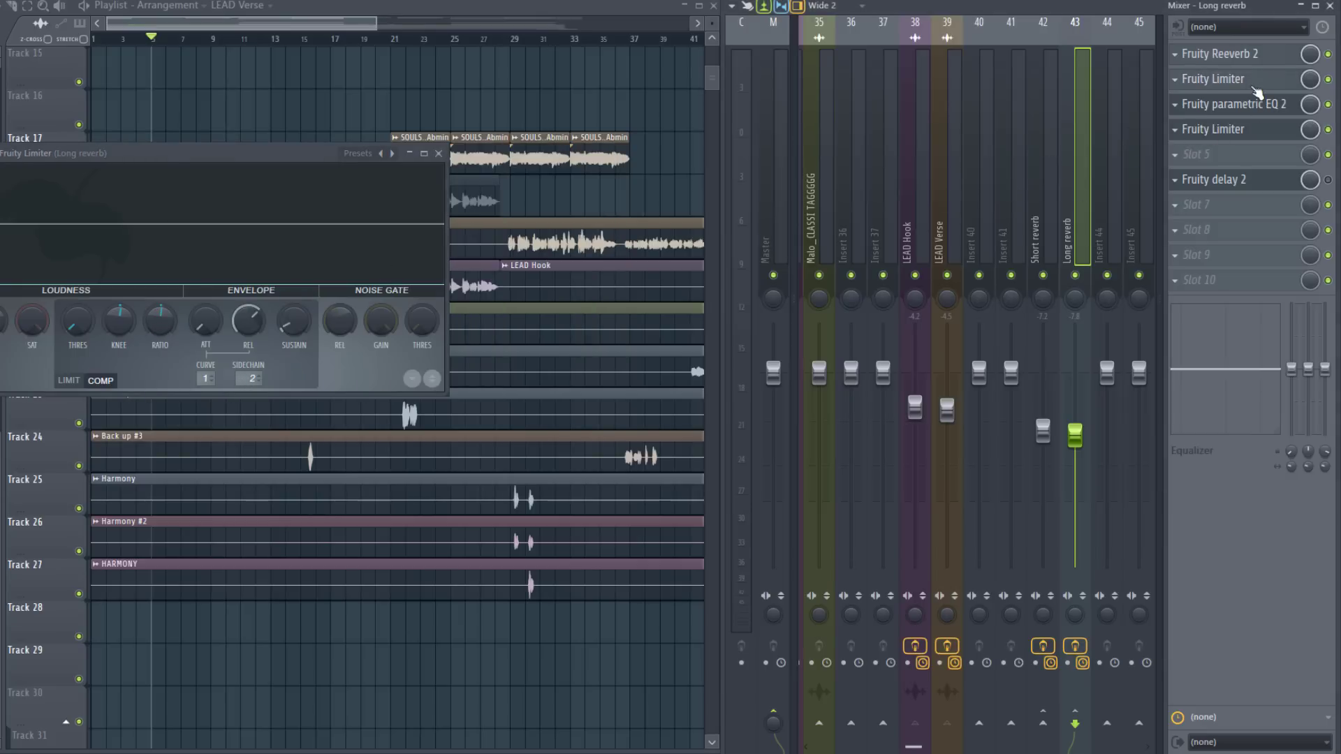
left_click(1255, 89)
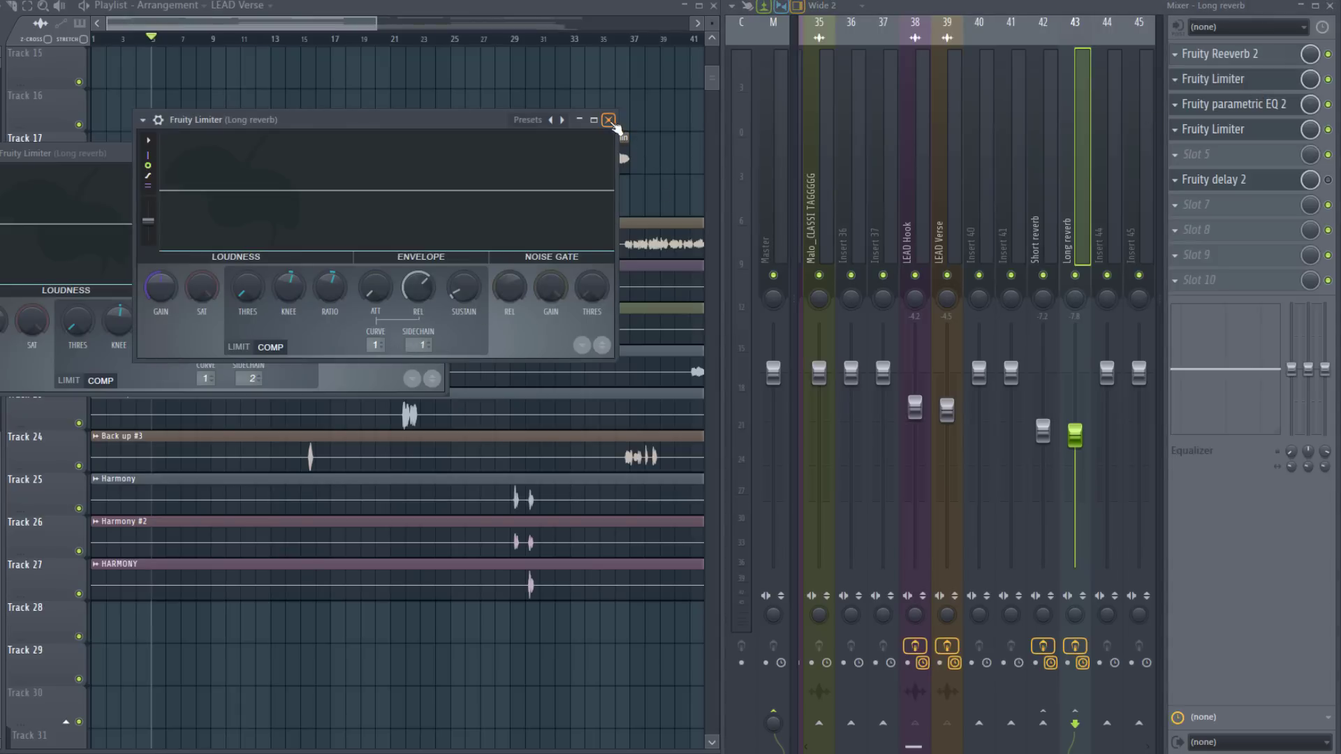
left_click(608, 120)
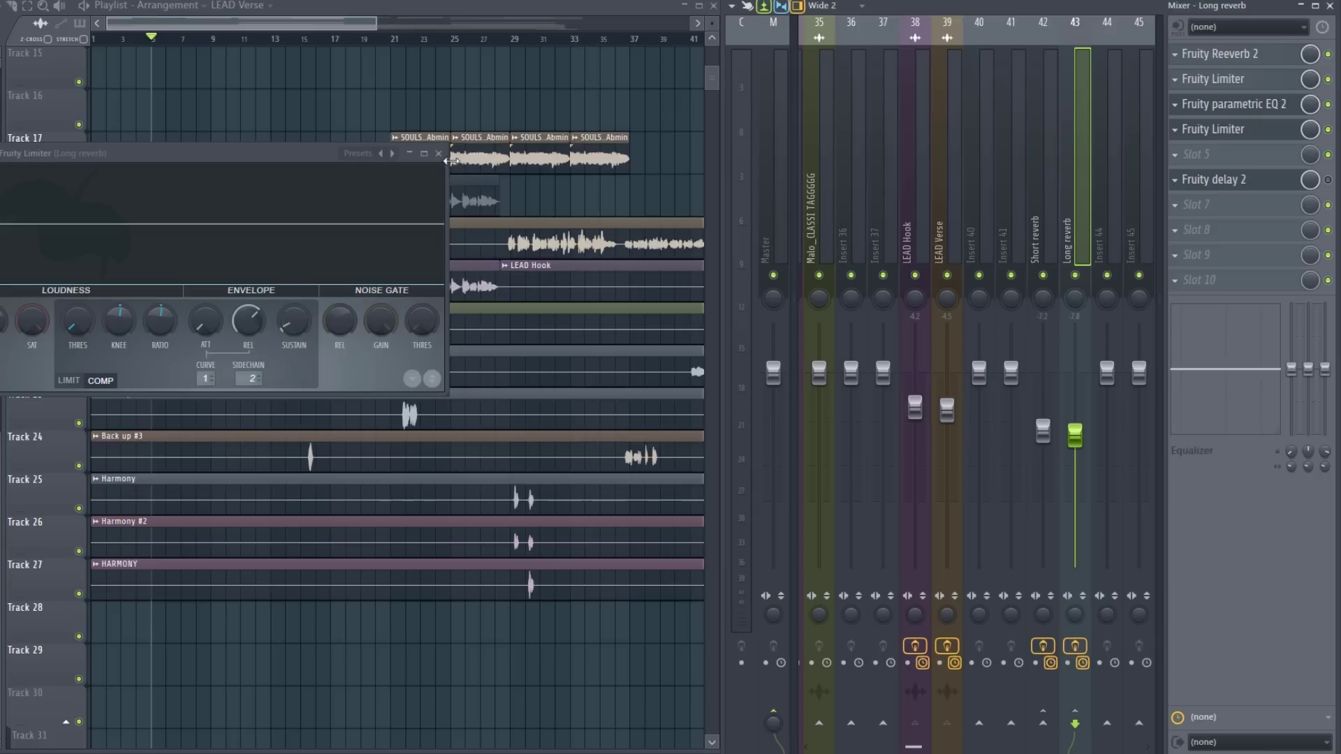
left_click(439, 153)
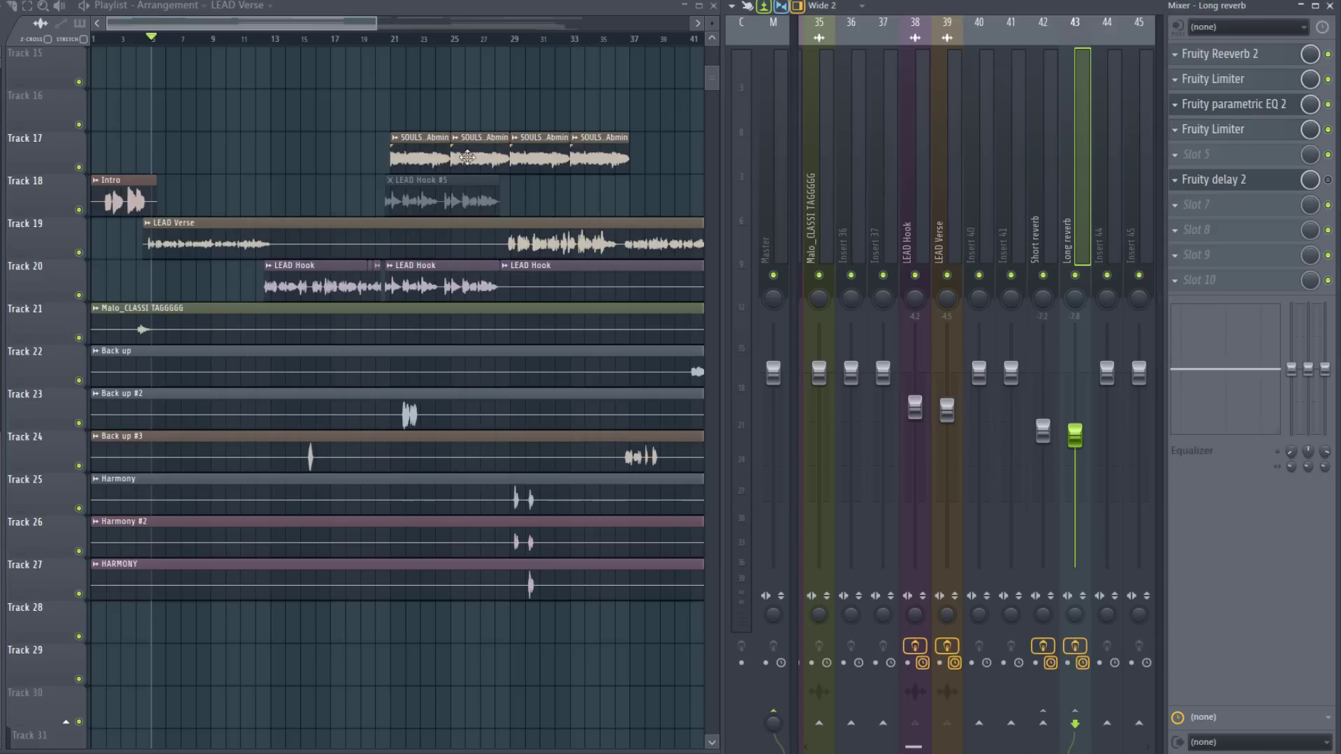
scroll(1023, 221, "down", 3)
scroll(1024, 221, "up", 6)
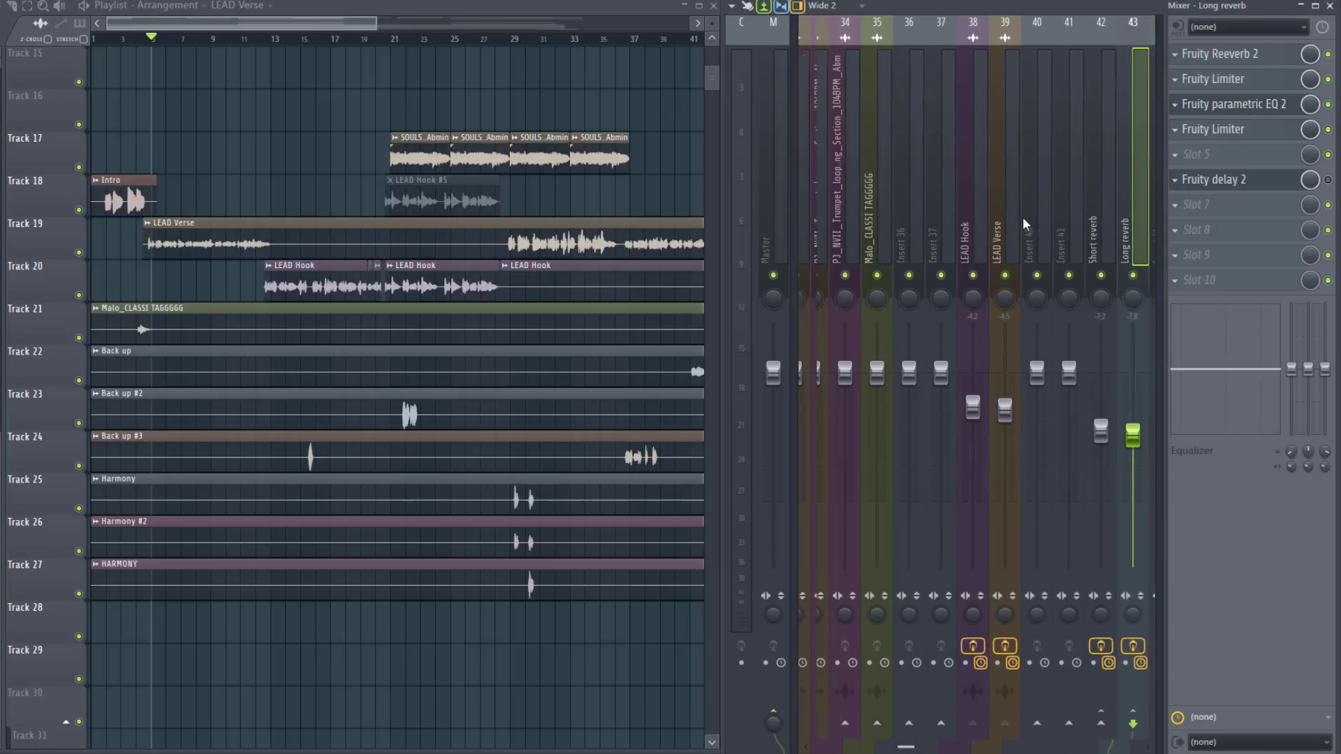
scroll(1023, 222, "down", 3)
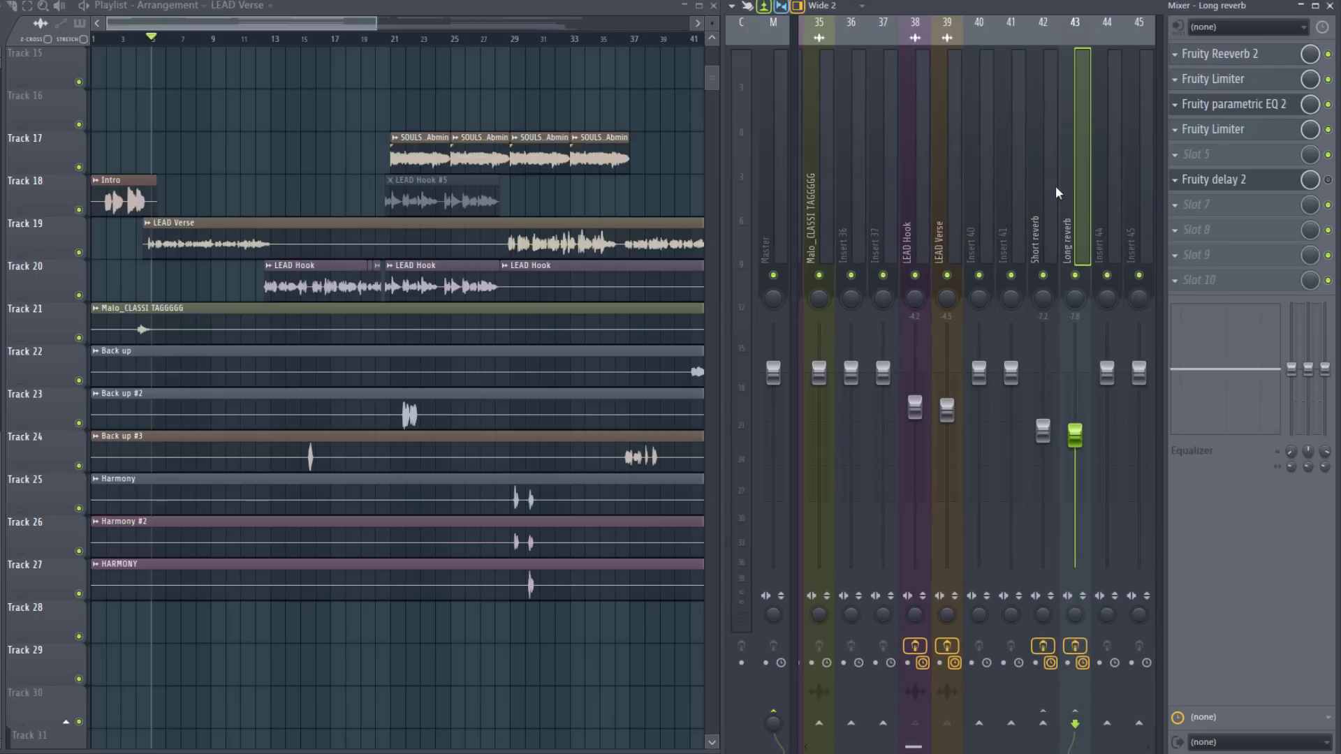
Step: Open Fruity Parametric EQ 2 on the Long reverb insert, nudge its low-cut band slightly higher in frequency, and close it
left_click(920, 213)
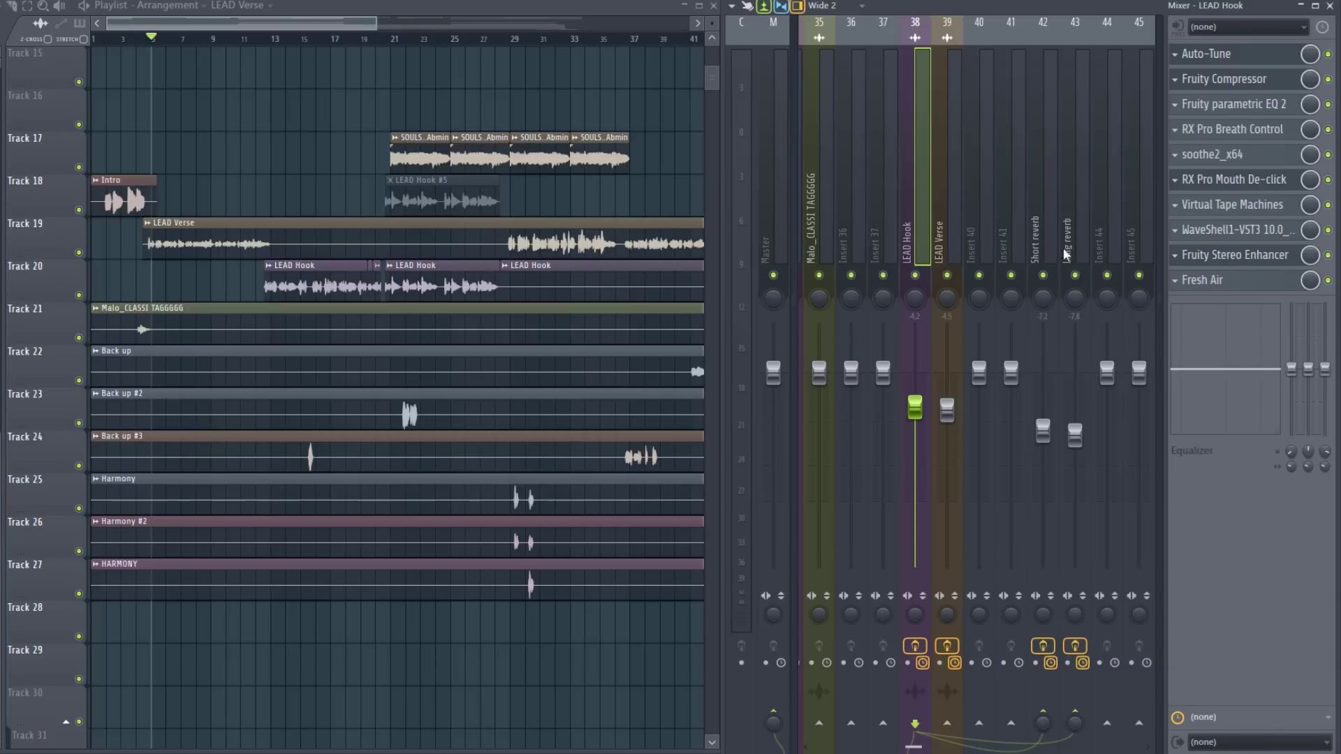
left_click(941, 241)
left_click(1069, 243)
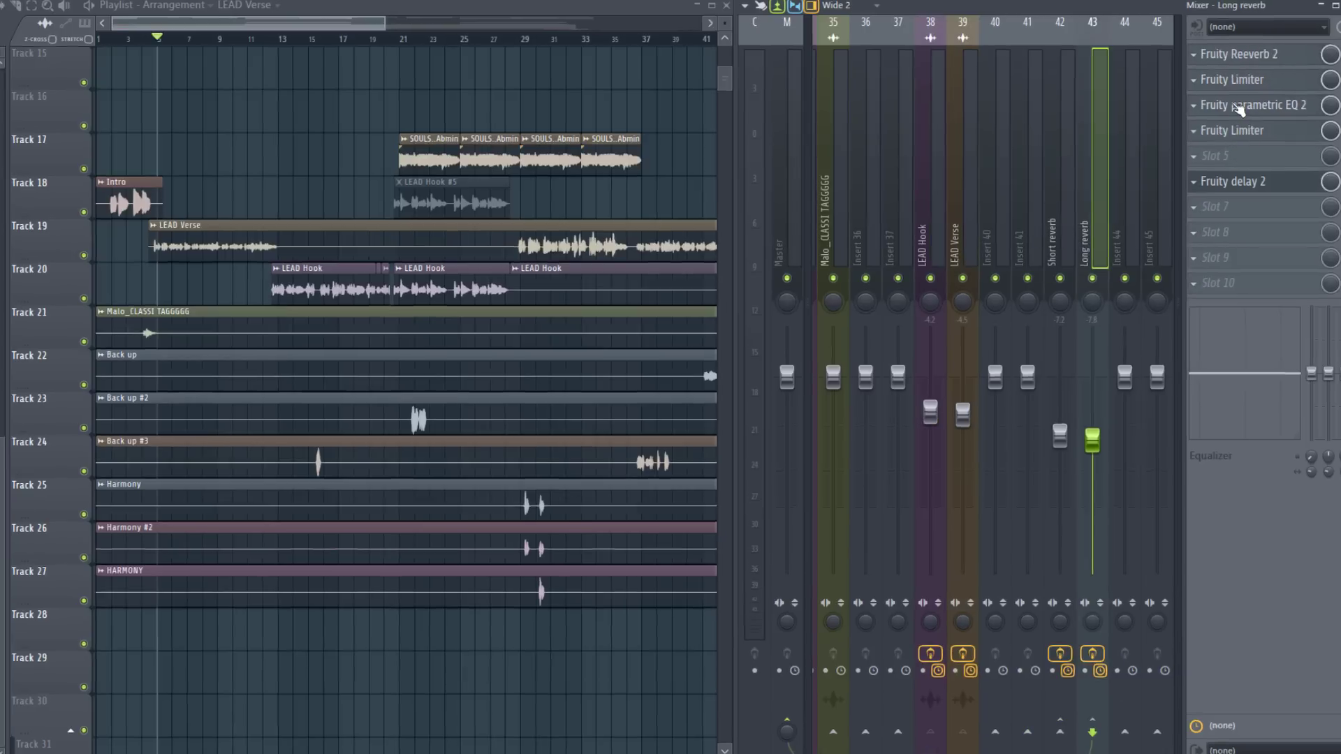
left_click(1238, 105)
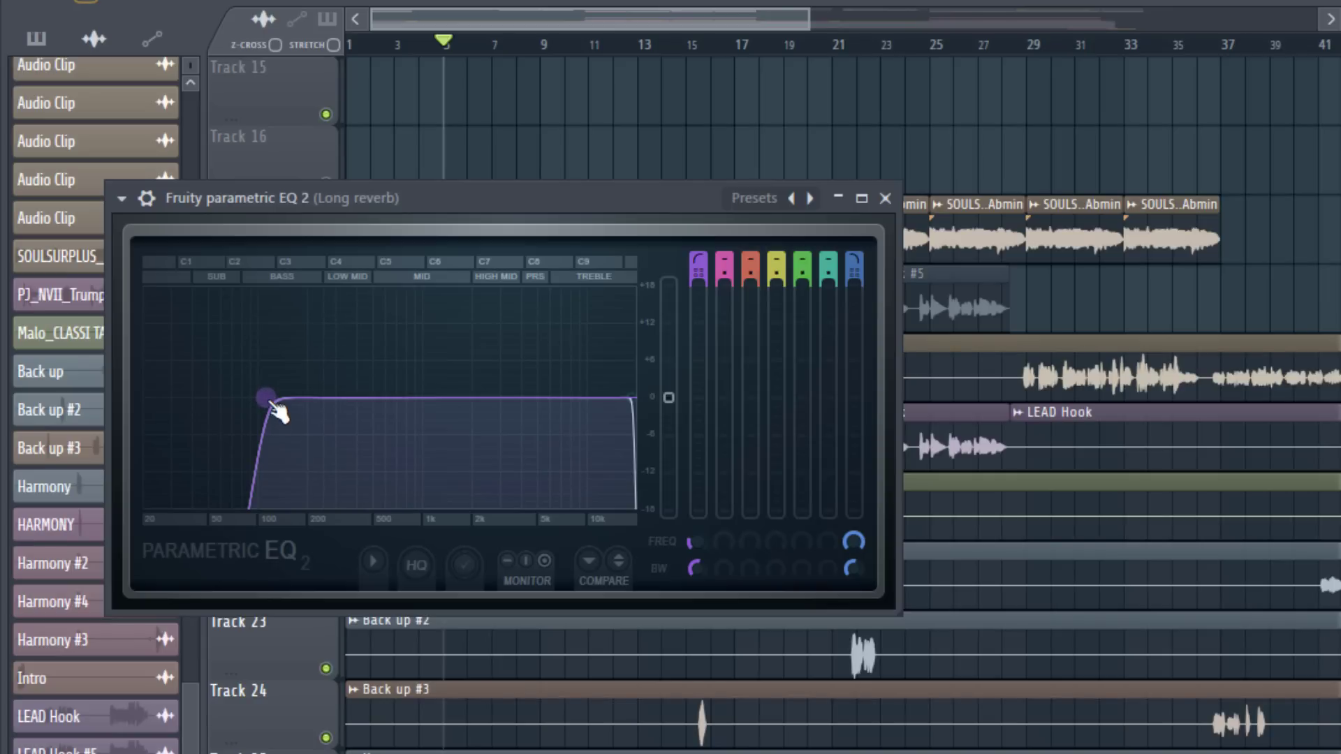
left_click_drag(267, 398, 270, 399)
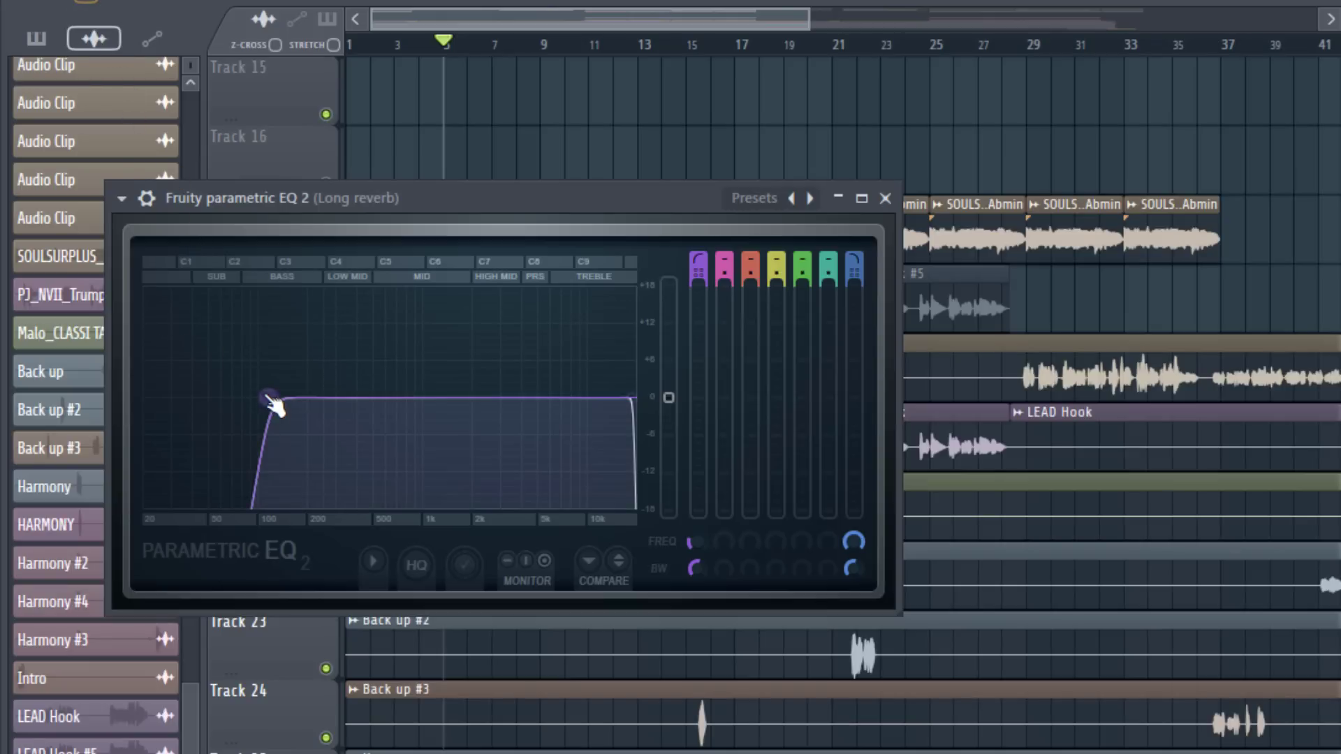
left_click(886, 199)
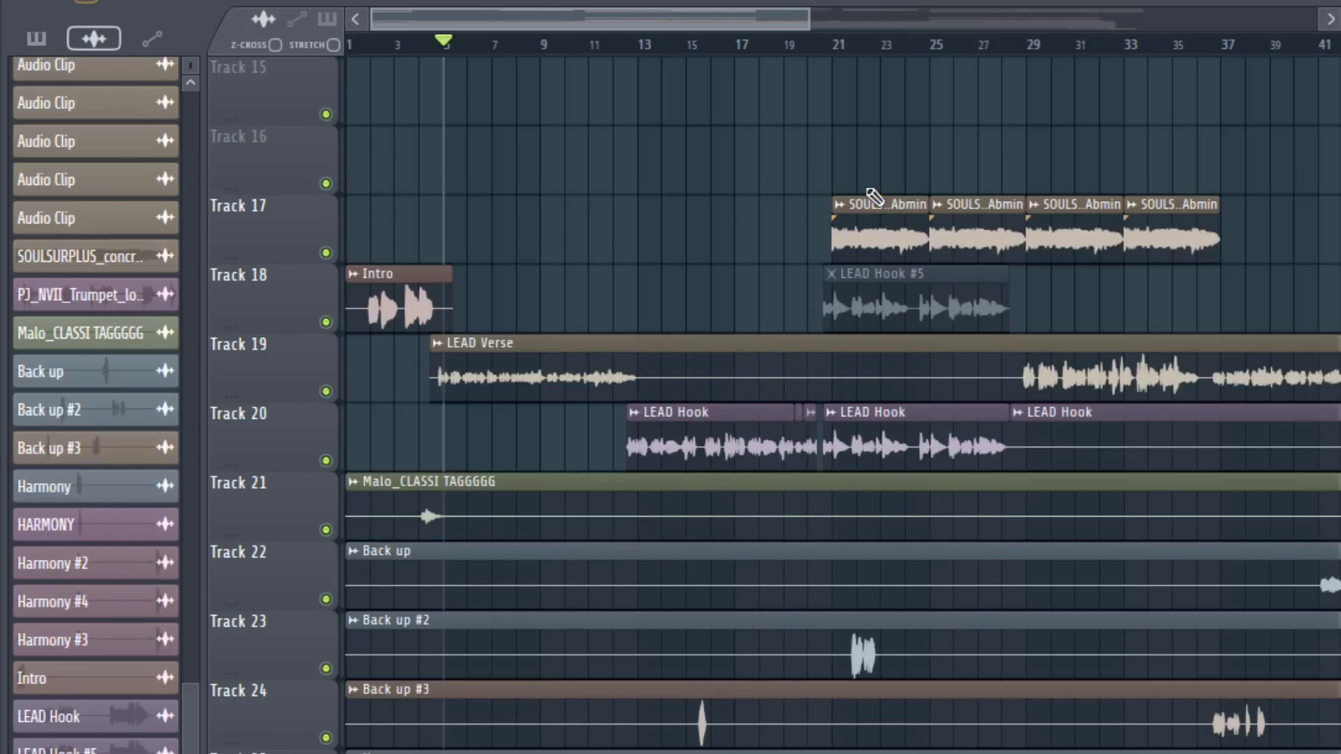
Step: Audition the LEAD Verse with both reverb sends muted, and re-enable the Short reverb and Long reverb inserts
scroll(1176, 305, "down", 1)
scroll(994, 314, "up", 1)
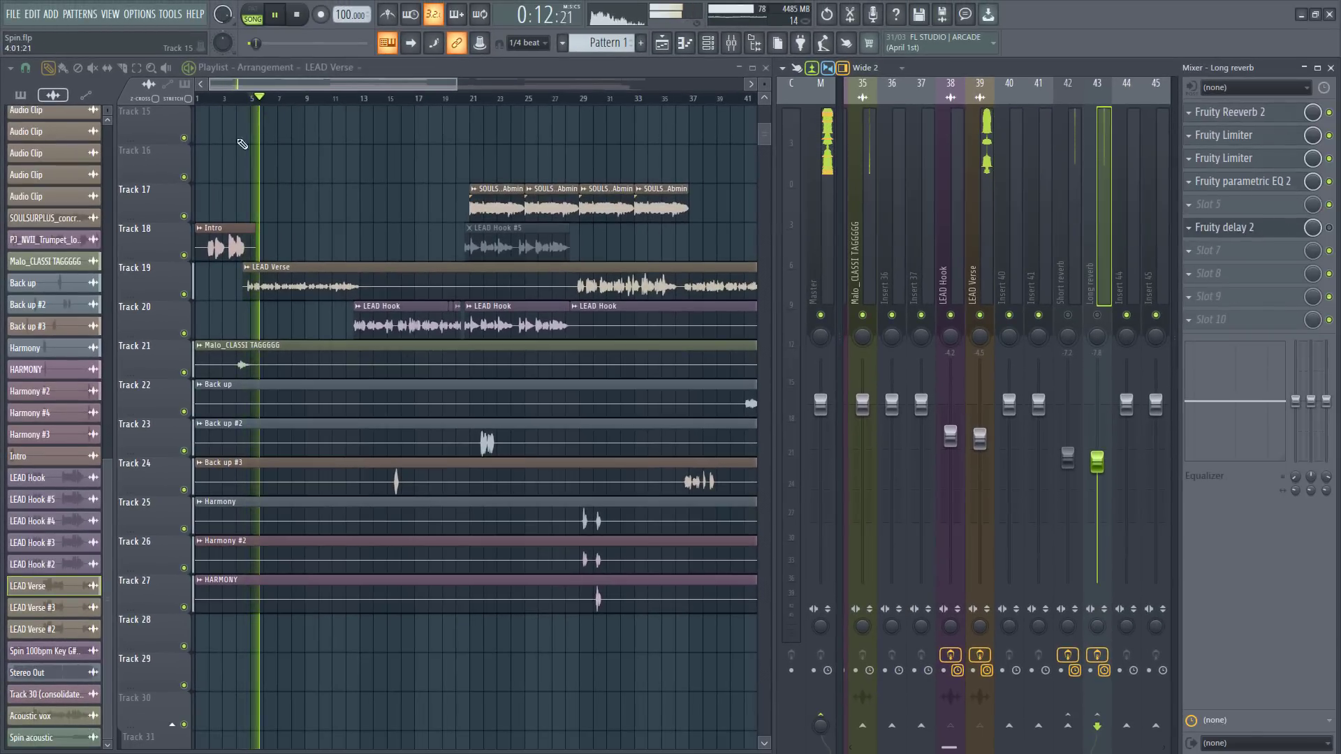
scroll(210, 168, "up", 3)
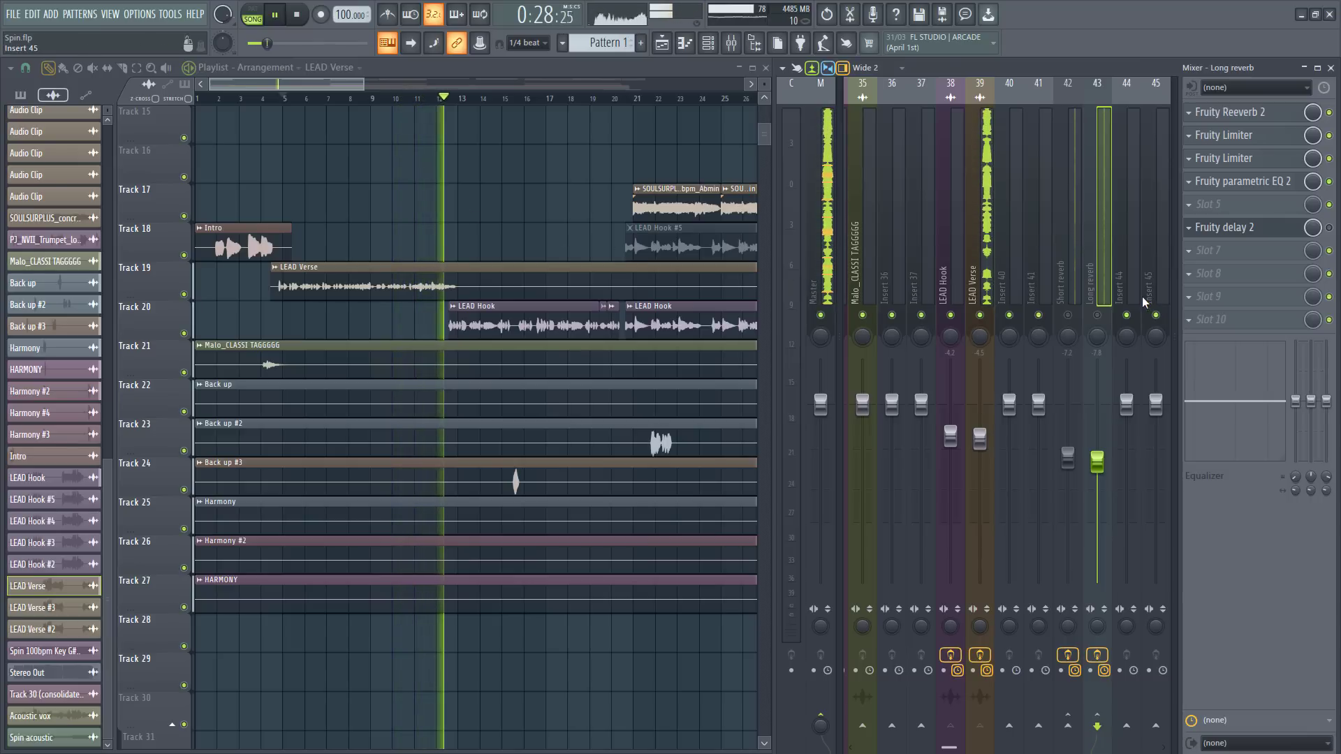
key("space")
left_click(1068, 315)
left_click(1097, 315)
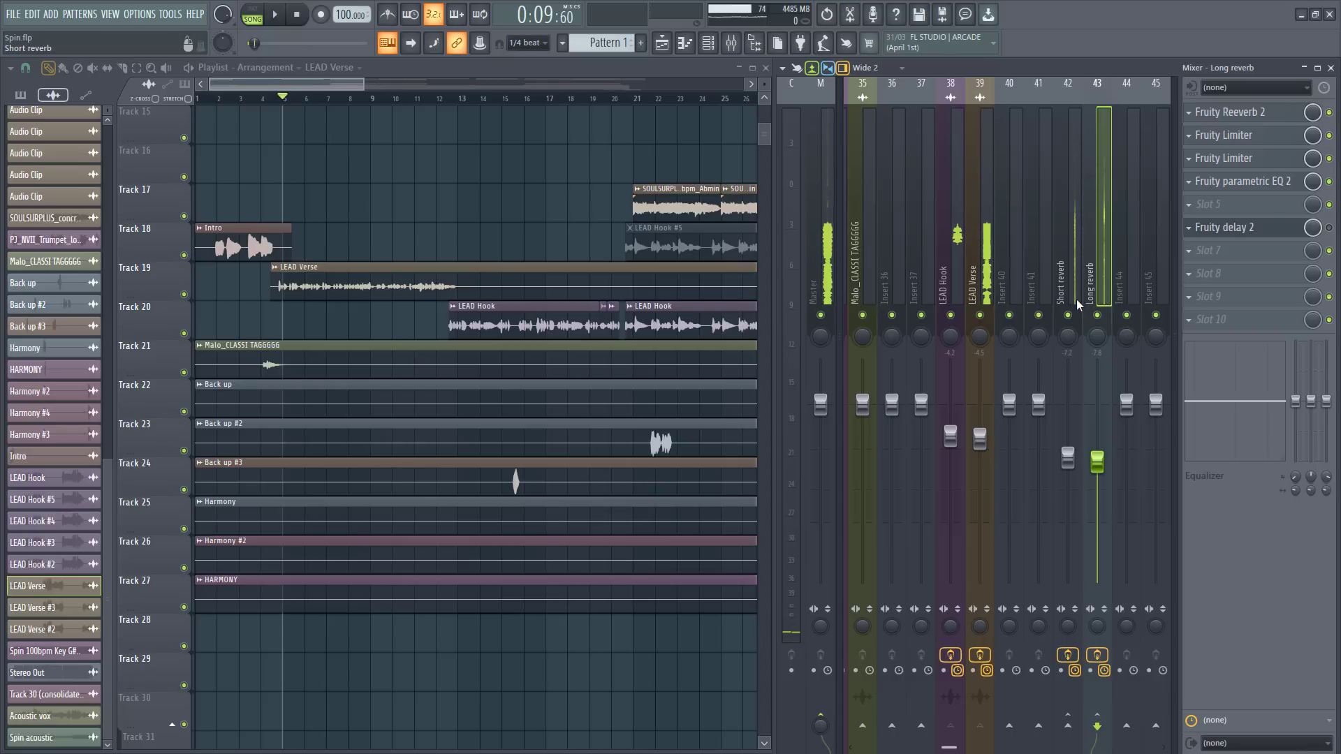
Step: Play the LEAD Verse with both reverbs enabled while checking the Short reverb, LEAD Verse and LEAD Hook inserts
key("space")
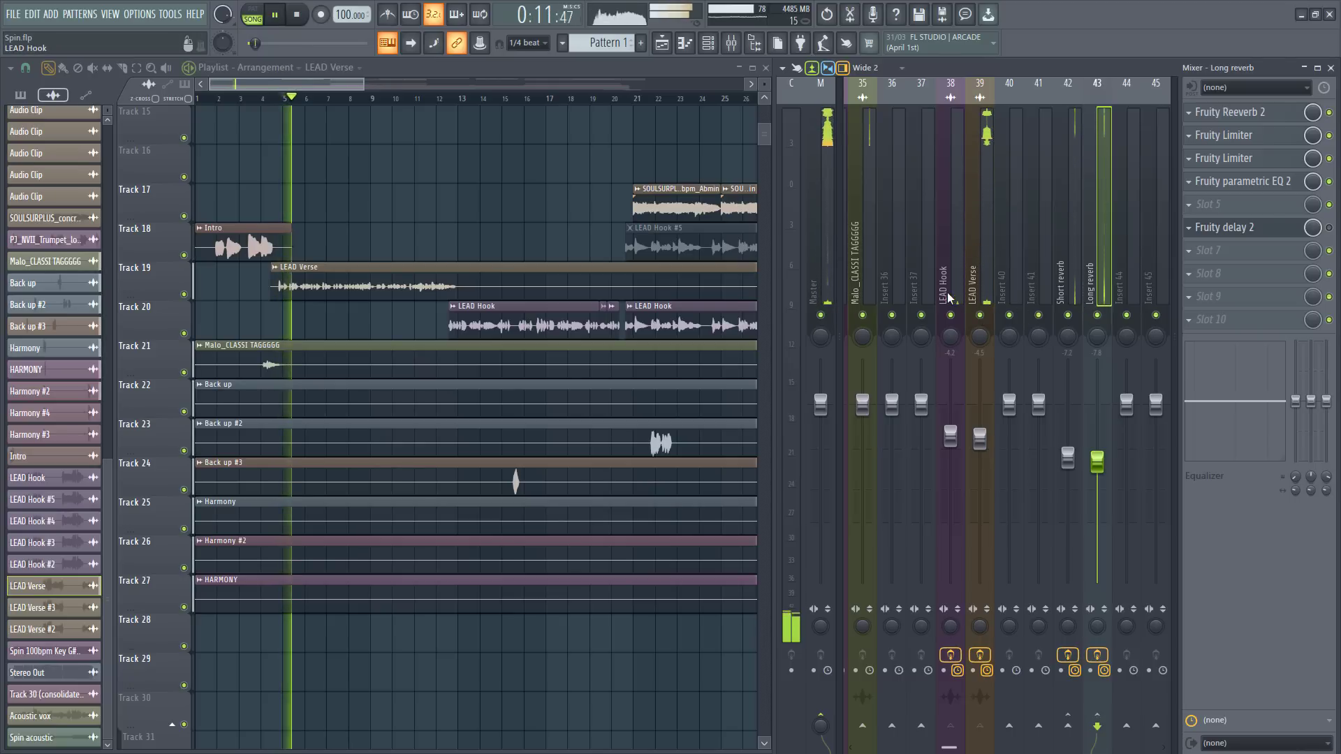
left_click(1066, 271)
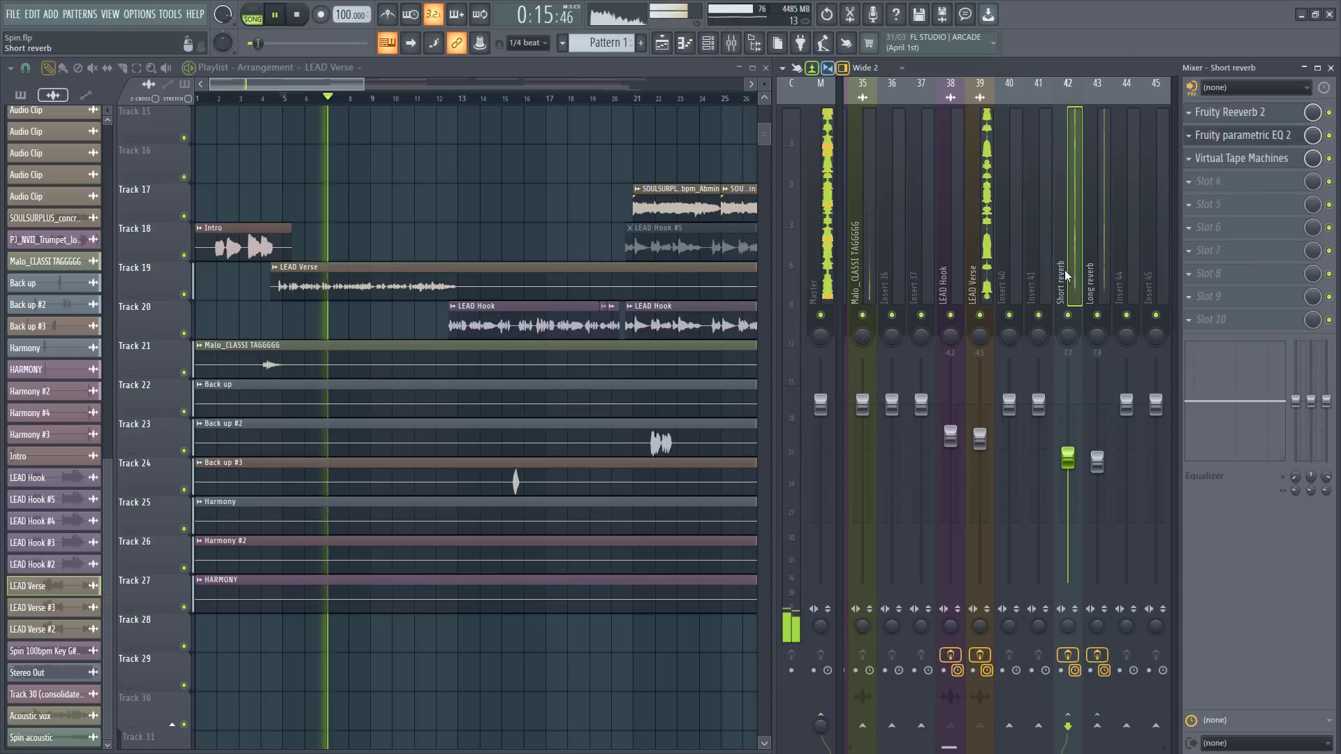
scroll(1094, 270, "up", 3)
scroll(1095, 270, "down", 3)
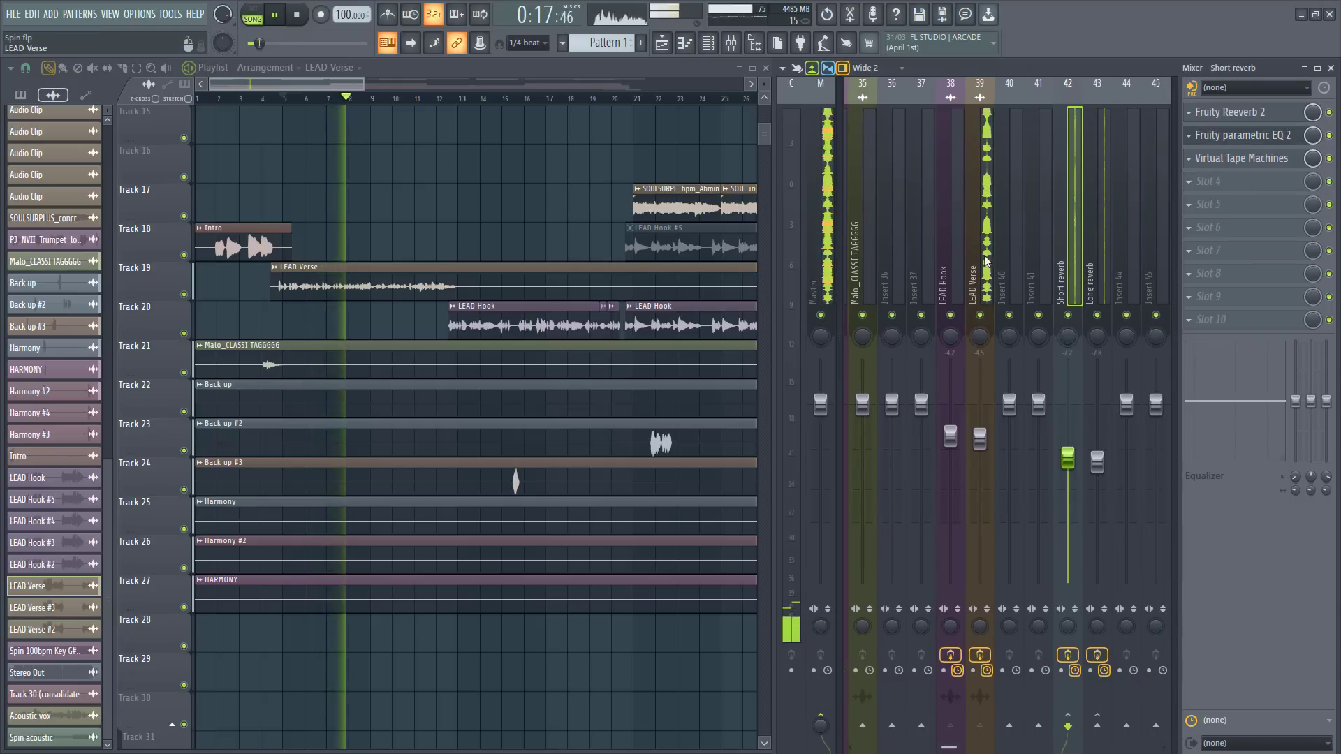
left_click(976, 260)
left_click(958, 259)
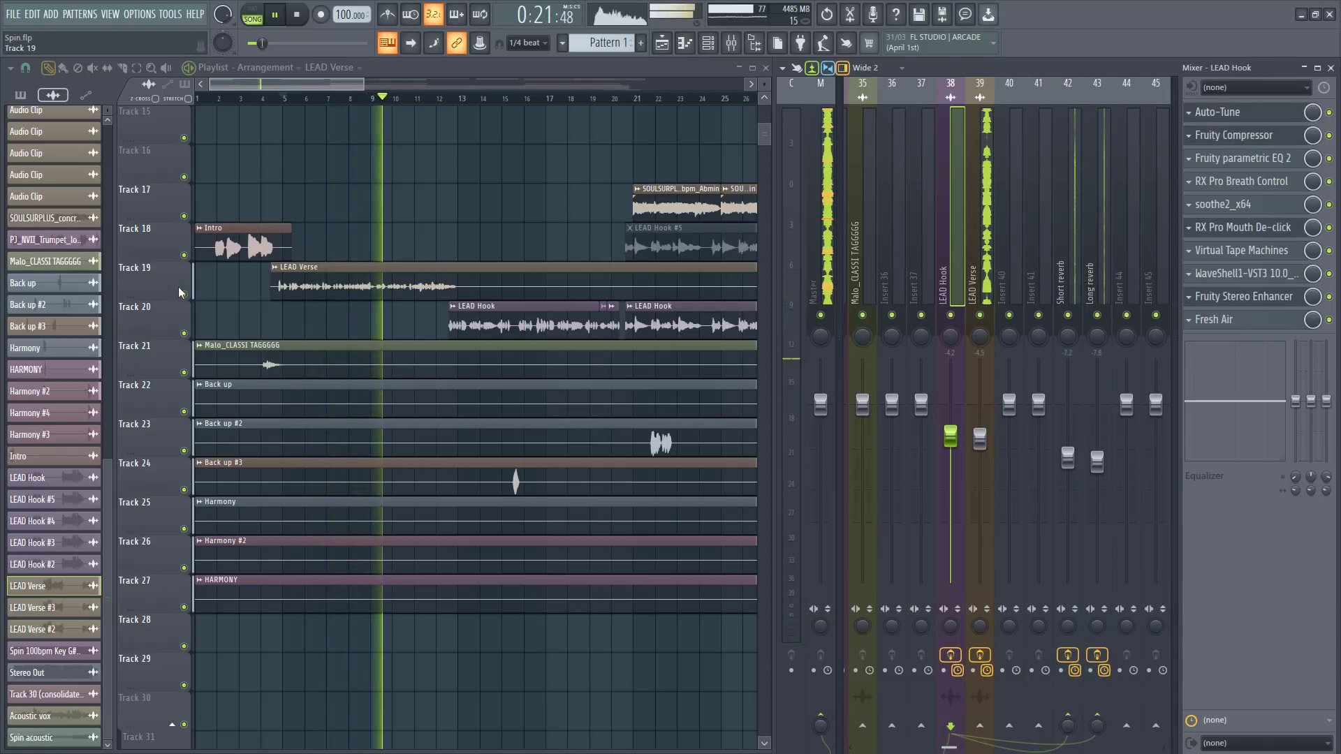
scroll(485, 269, "down", 1)
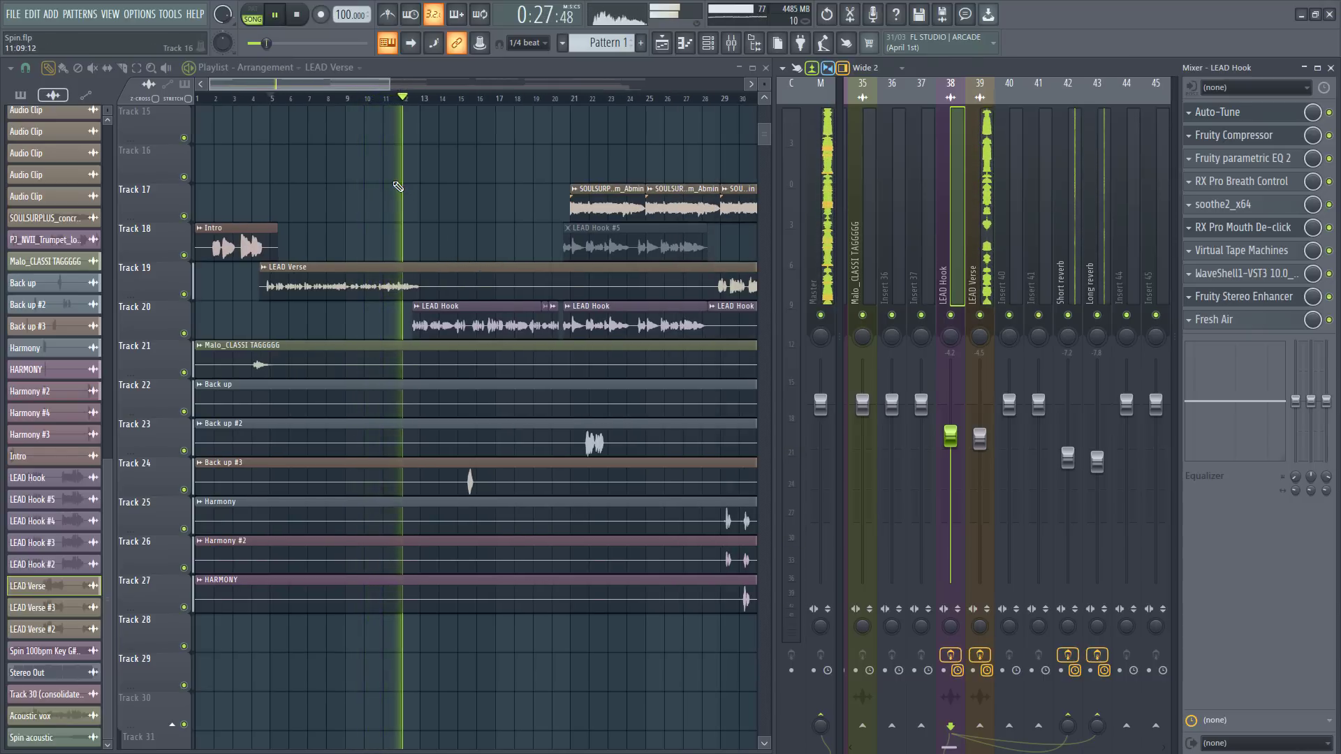
key("space")
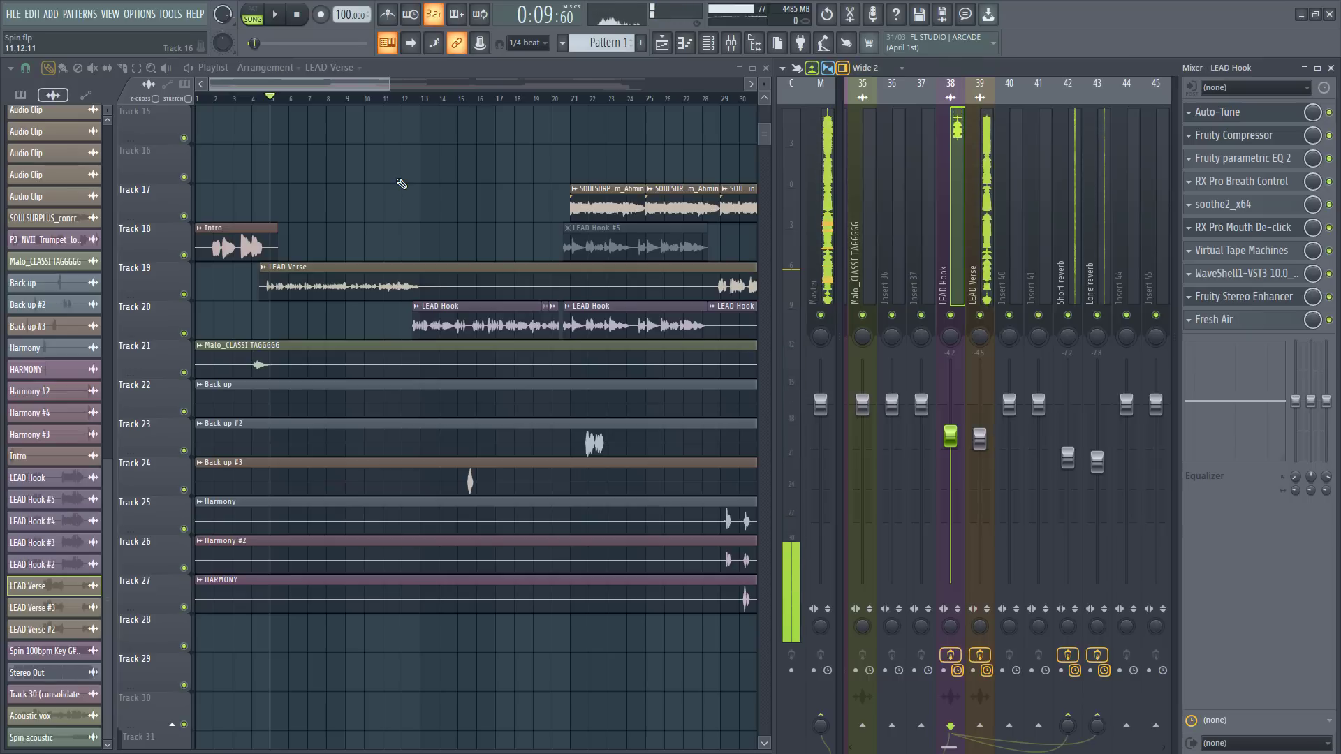
Step: Compare the effect chains on the Long reverb and Short reverb inserts
left_click(1101, 283)
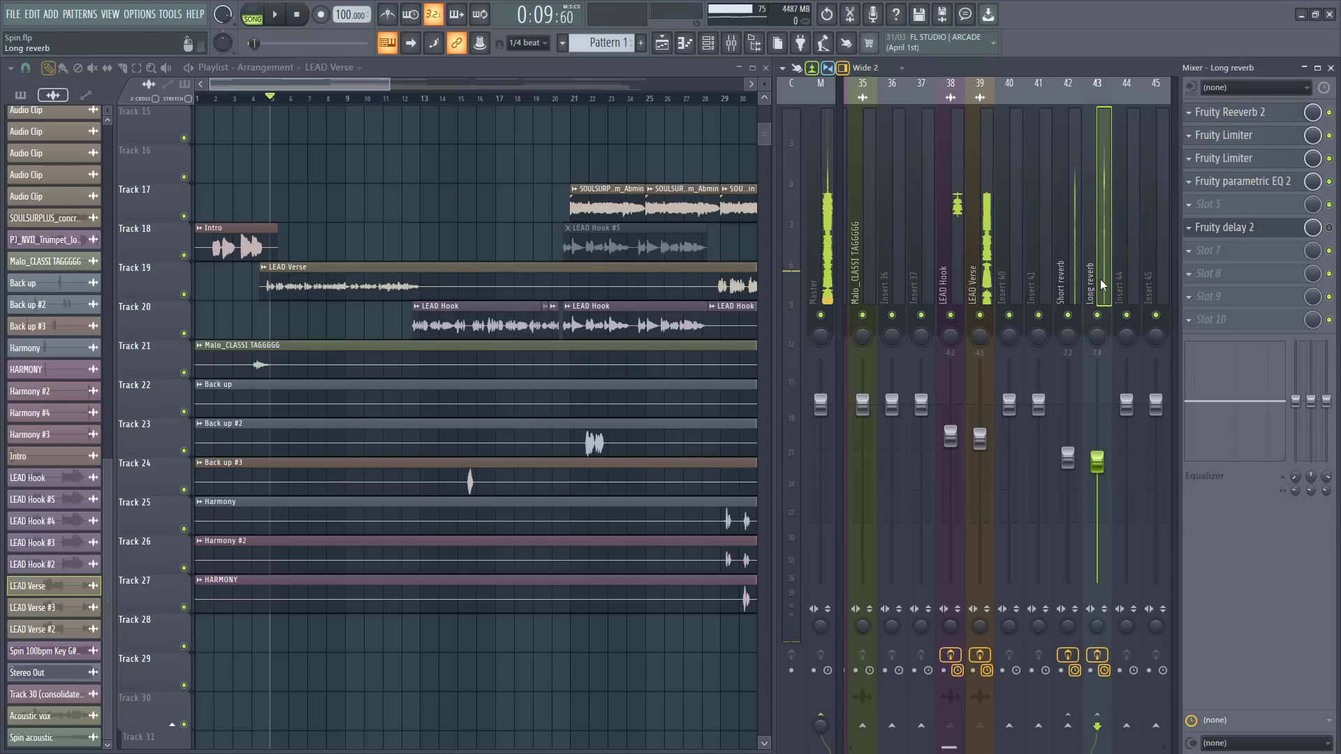
left_click(1062, 283)
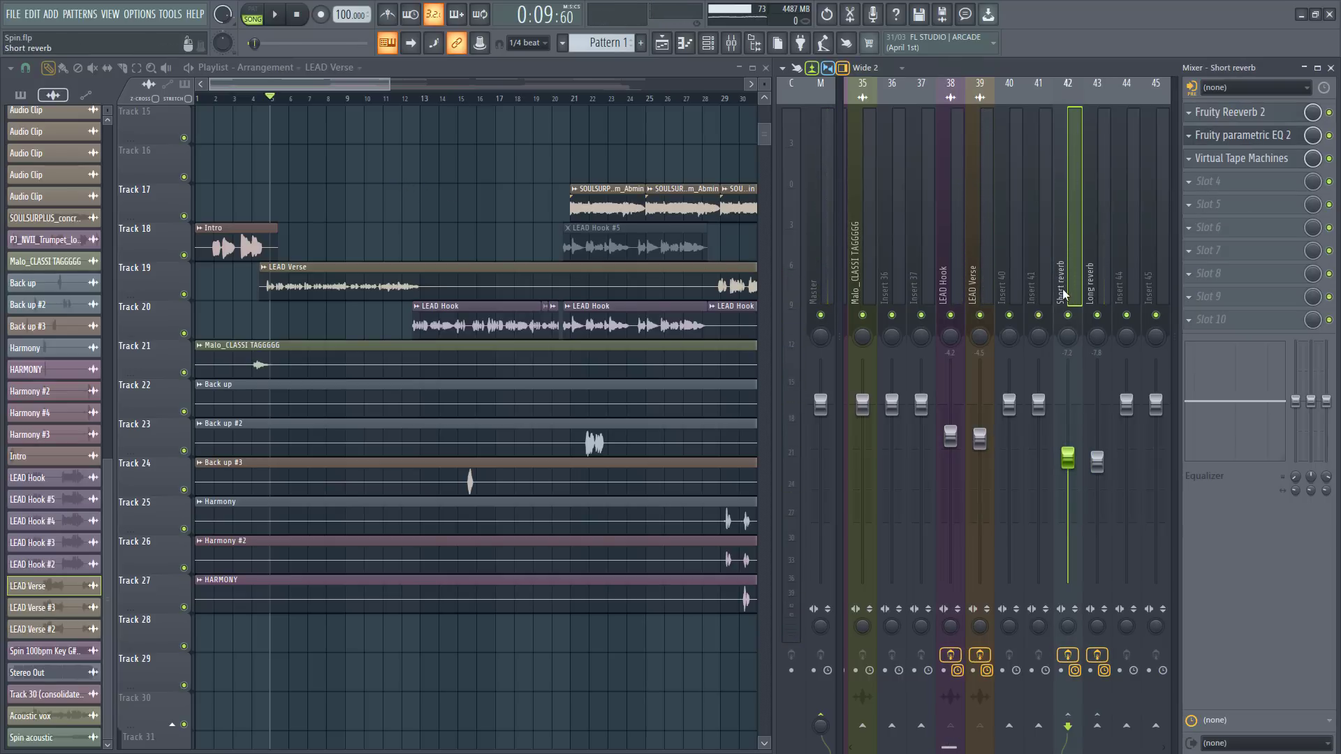
left_click(1102, 274)
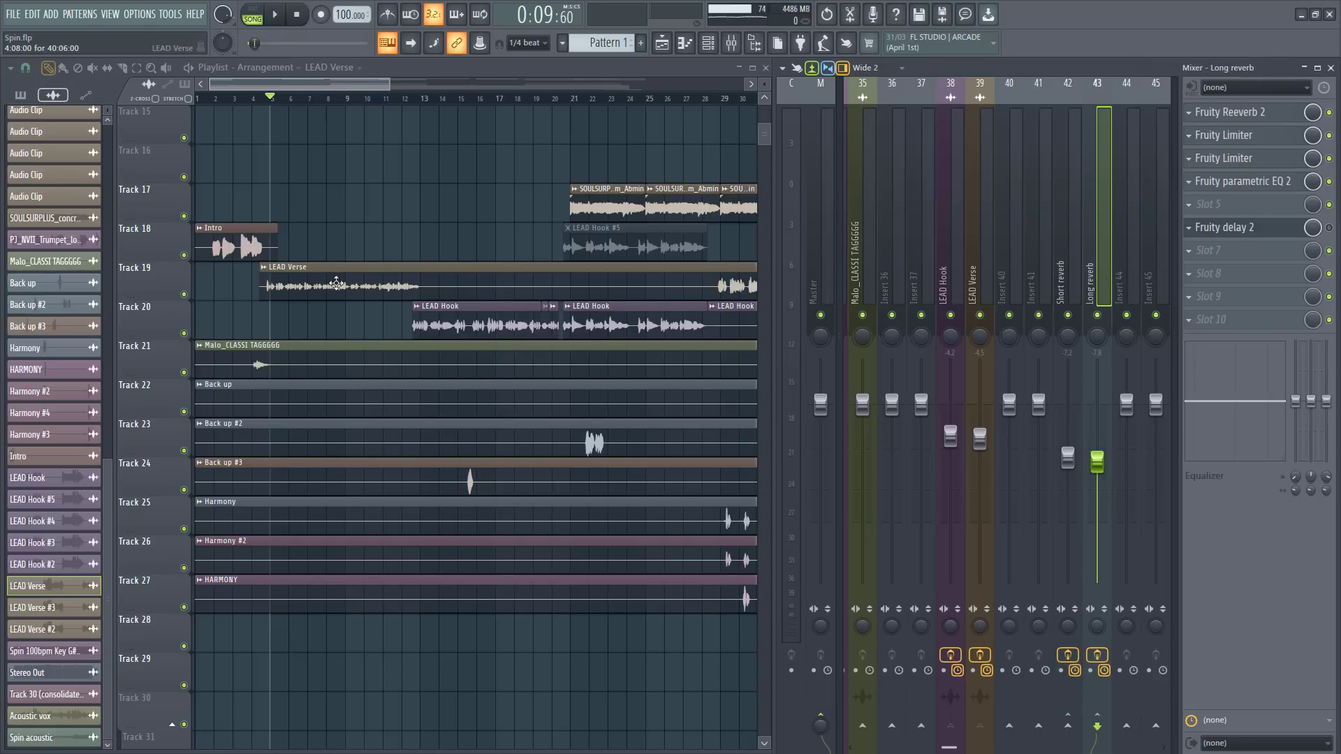
Step: Solo the LEAD Hook track and play it from around bar 23, and save the project
scroll(336, 283, "down", 2)
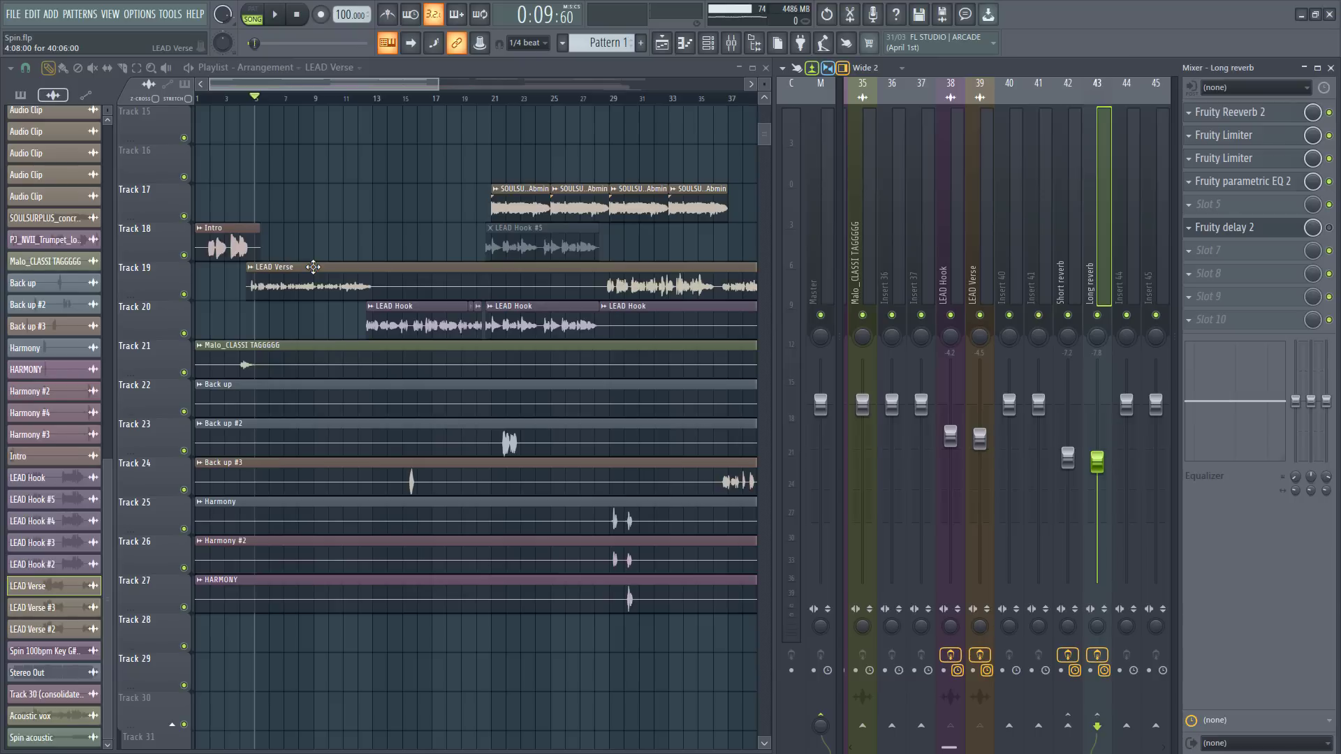
scroll(486, 238, "up", 6)
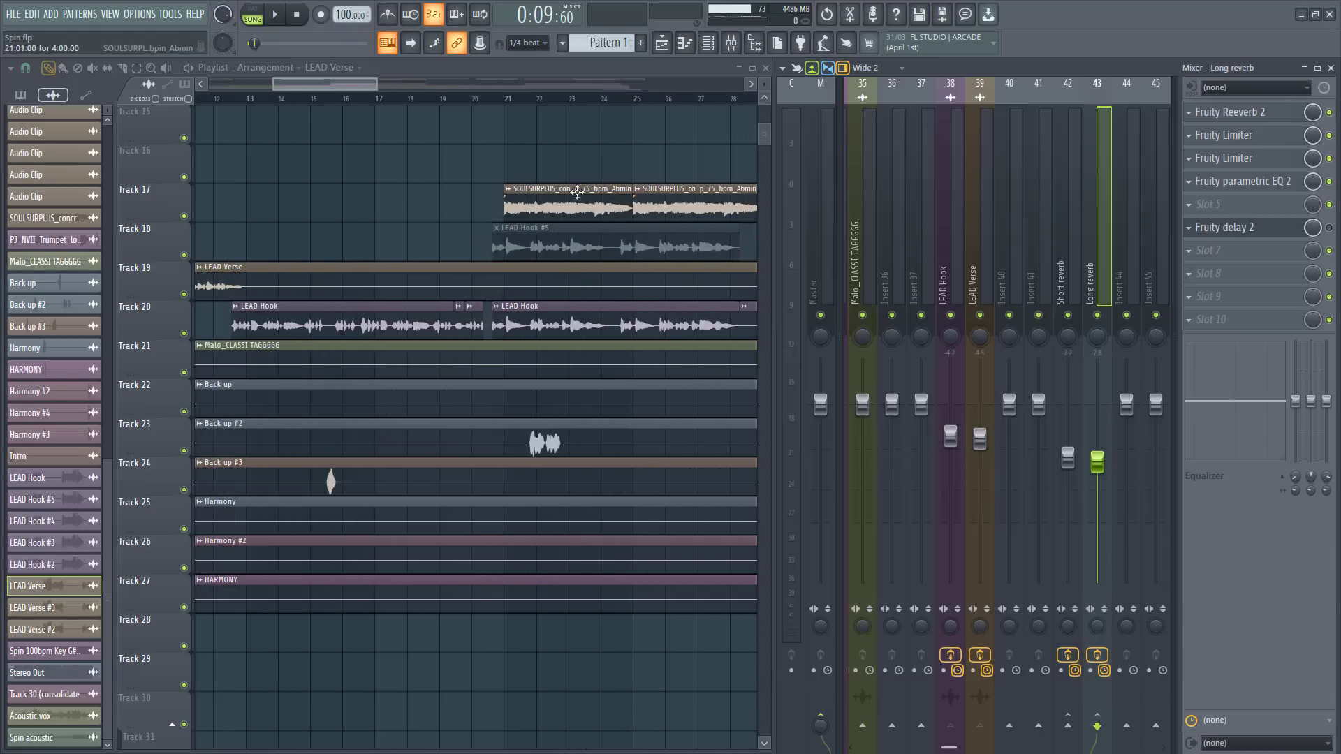
scroll(583, 102, "right", 2)
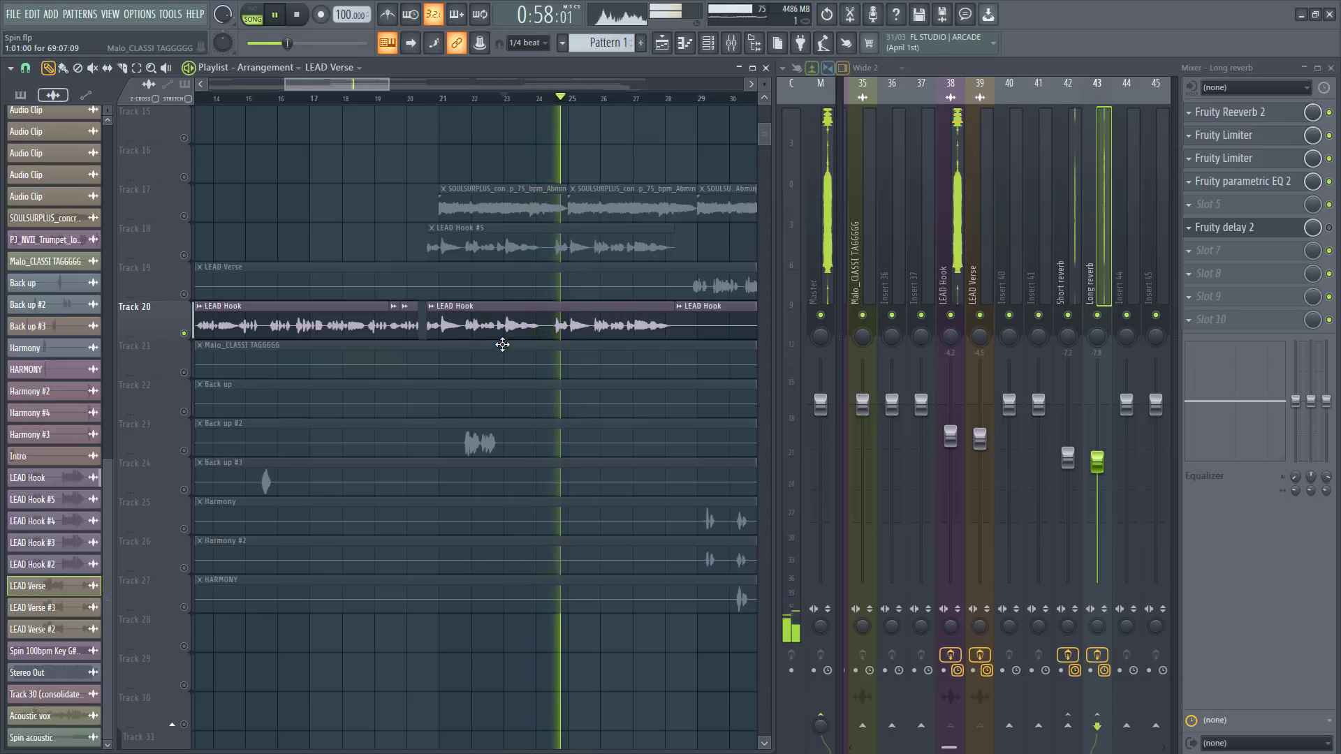
key("space")
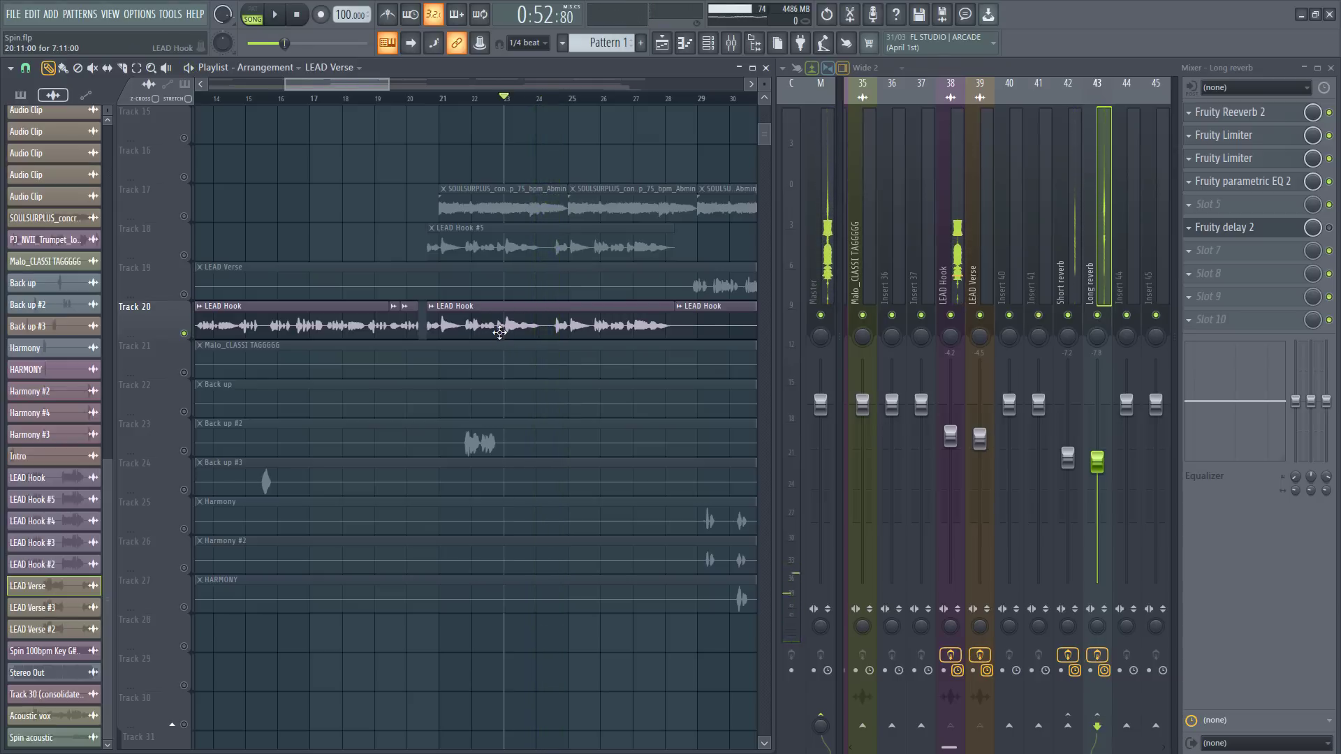
key("ctrl+s")
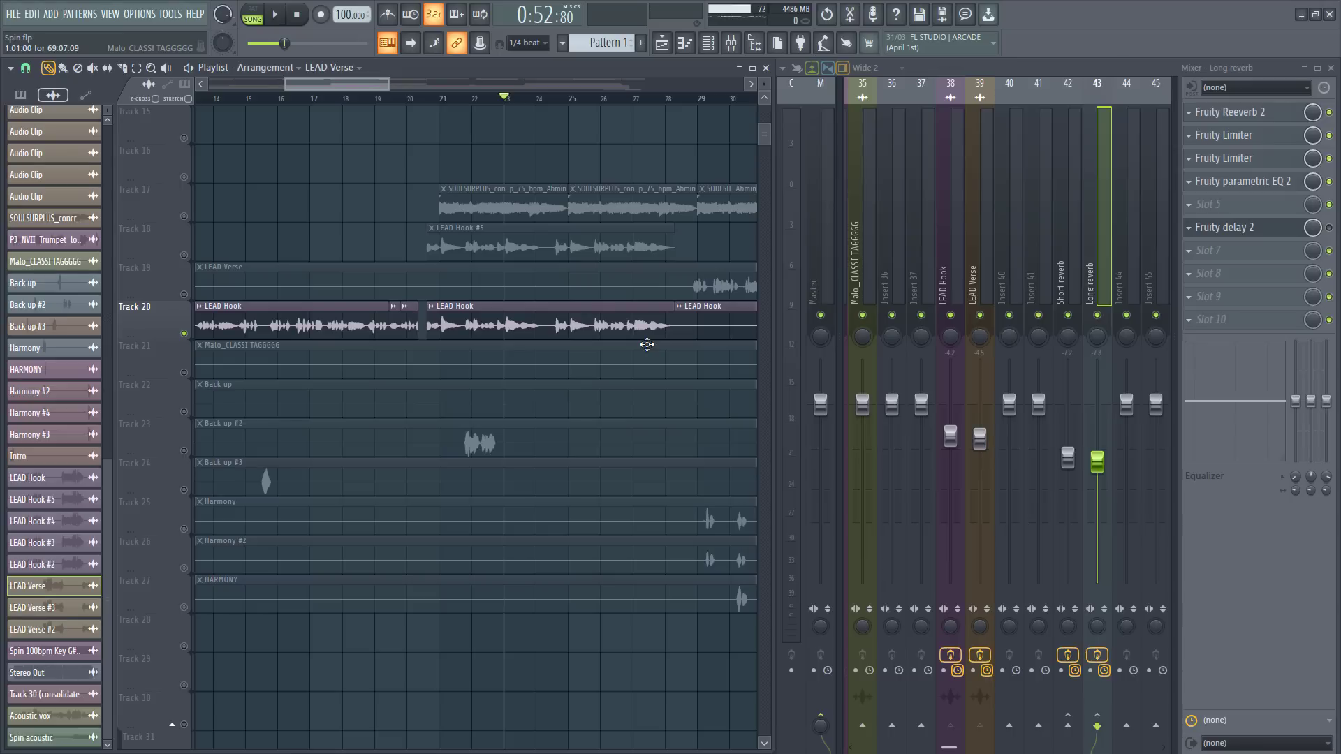
Step: Unsolo the LEAD Hook track so all vocal tracks in the arrangement are active
scroll(569, 329, "down", 4)
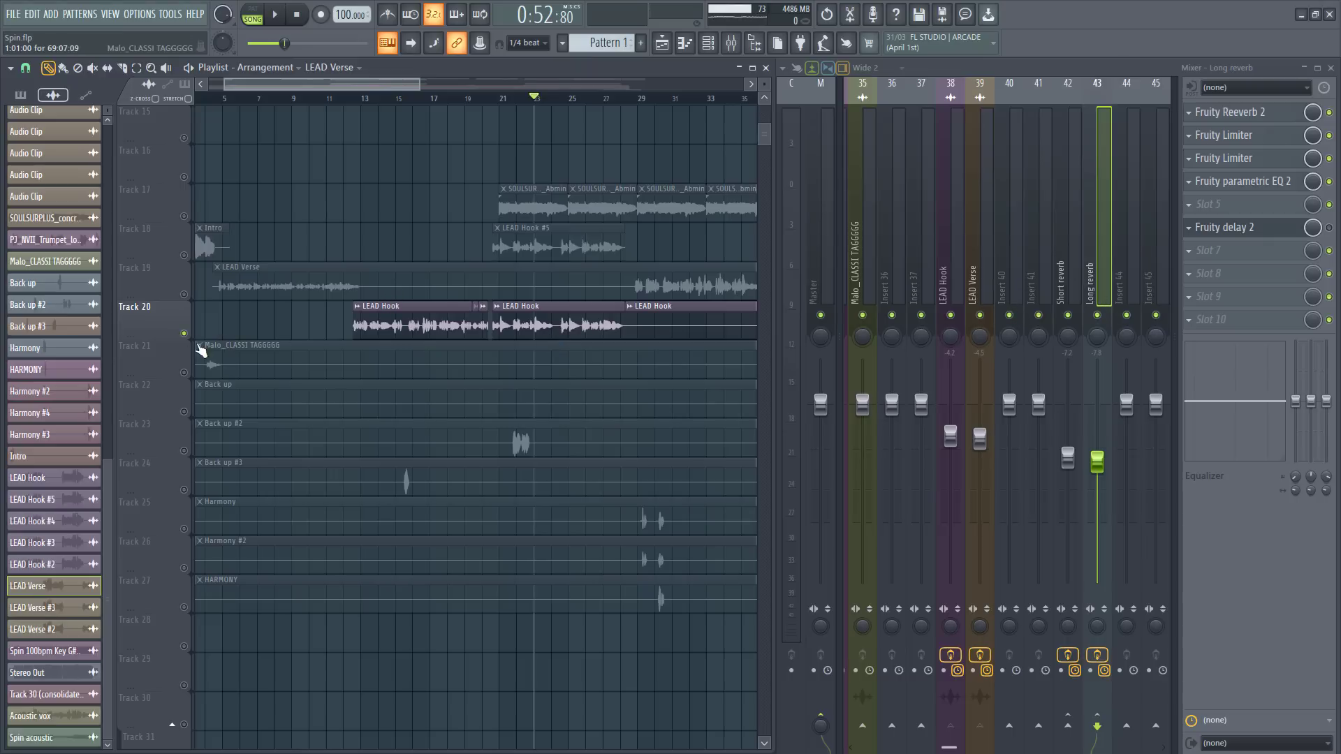
left_click(184, 333, "ctrl")
scroll(496, 351, "down", 3)
scroll(496, 351, "down", 3)
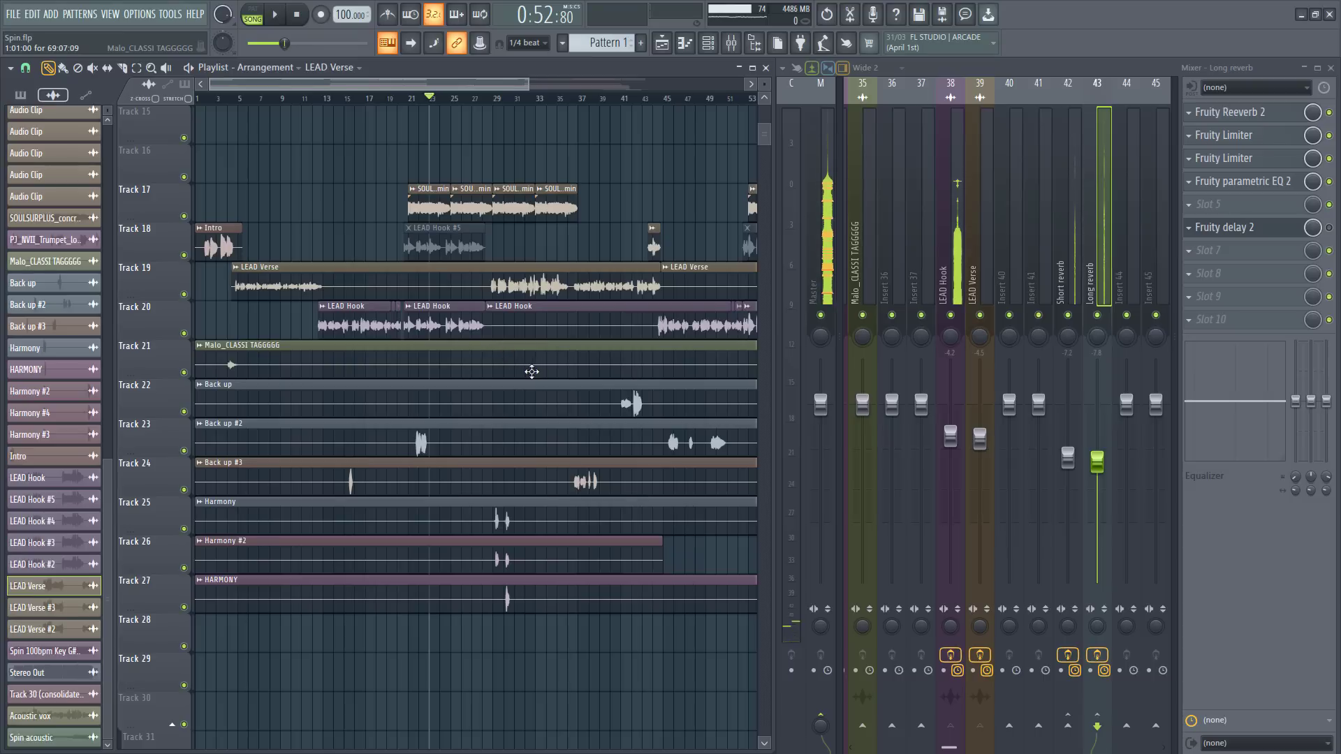
scroll(481, 396, "down", 3)
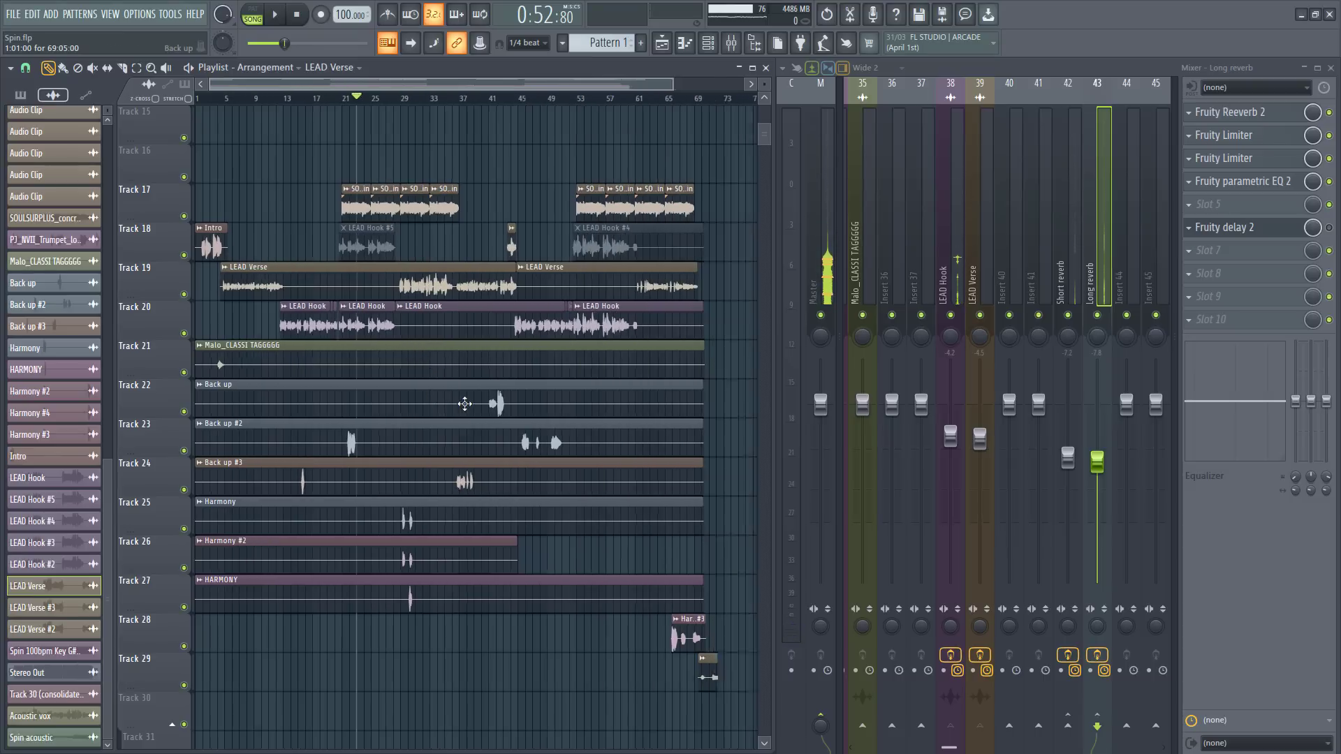
Step: Open the Back up and Back up #2 clips to review their settings and mixer effect chains, closing each clip's window
left_click(461, 401)
double_click(461, 401)
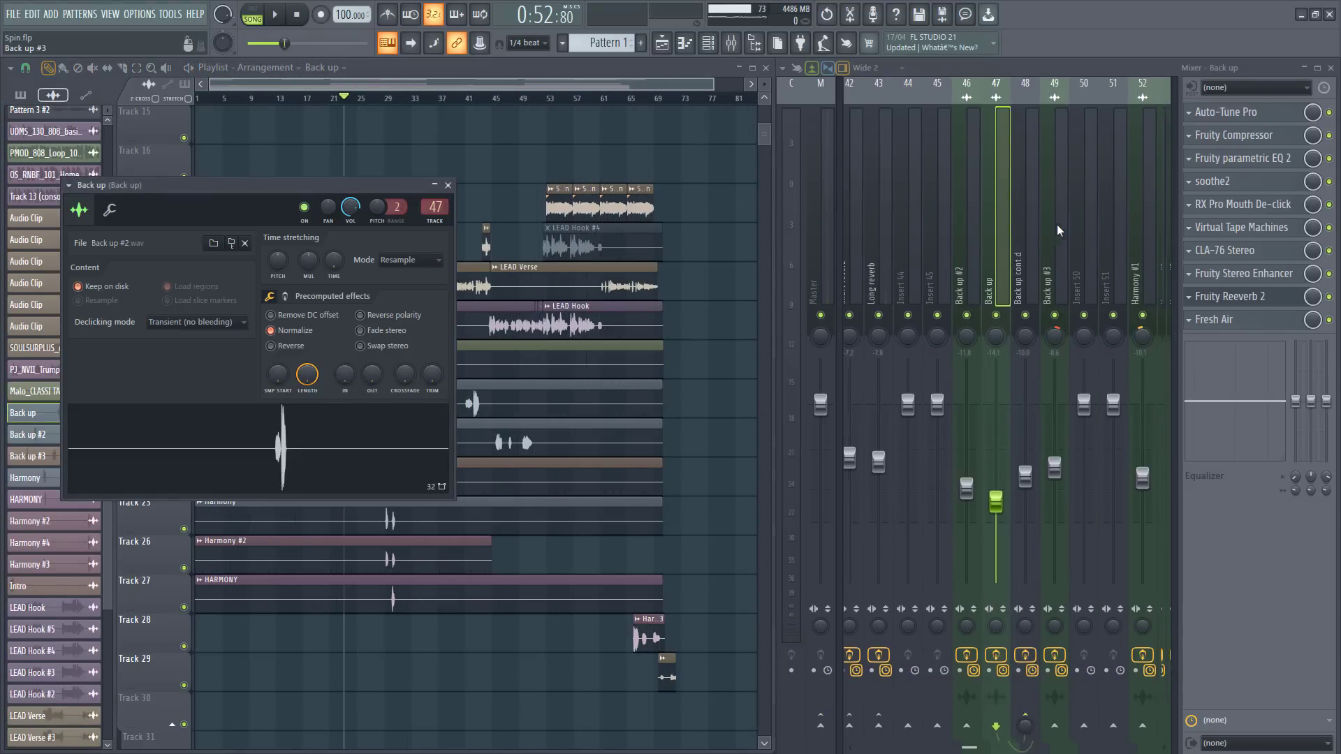
left_click(447, 185)
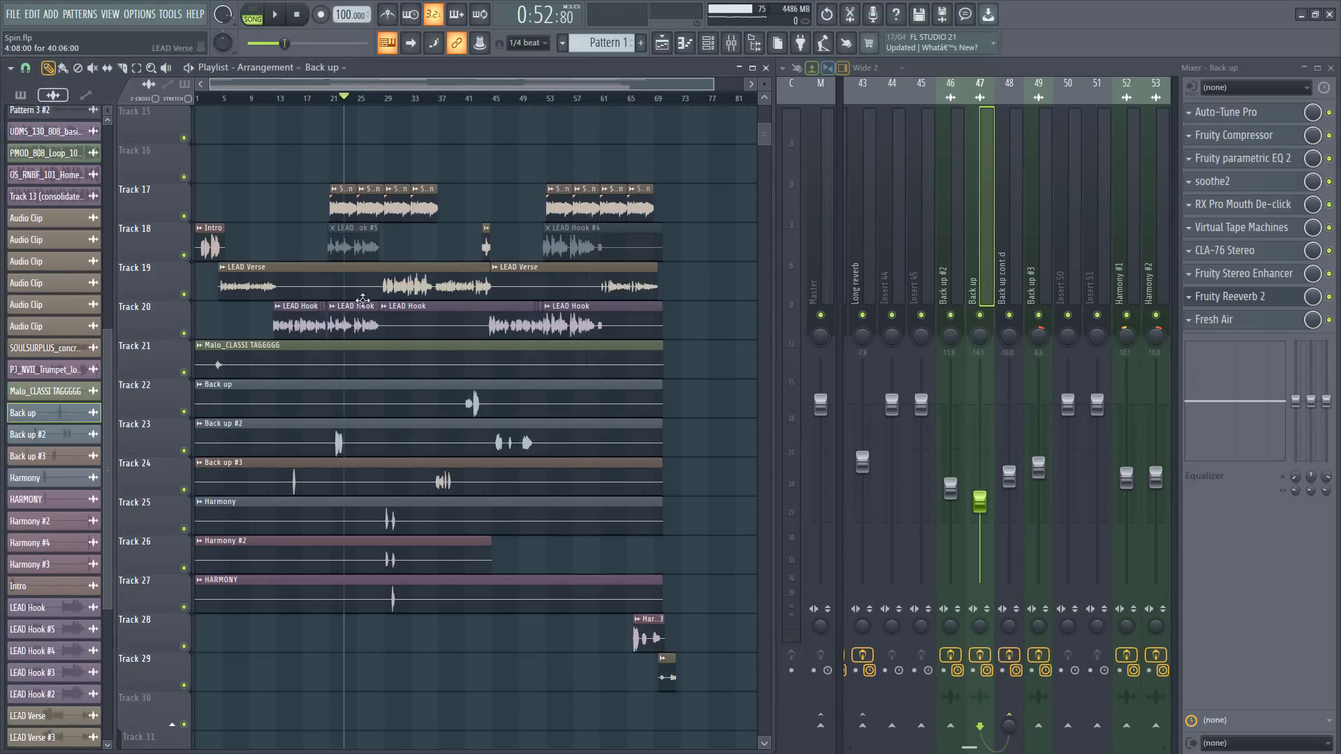
left_click(319, 441)
double_click(319, 442)
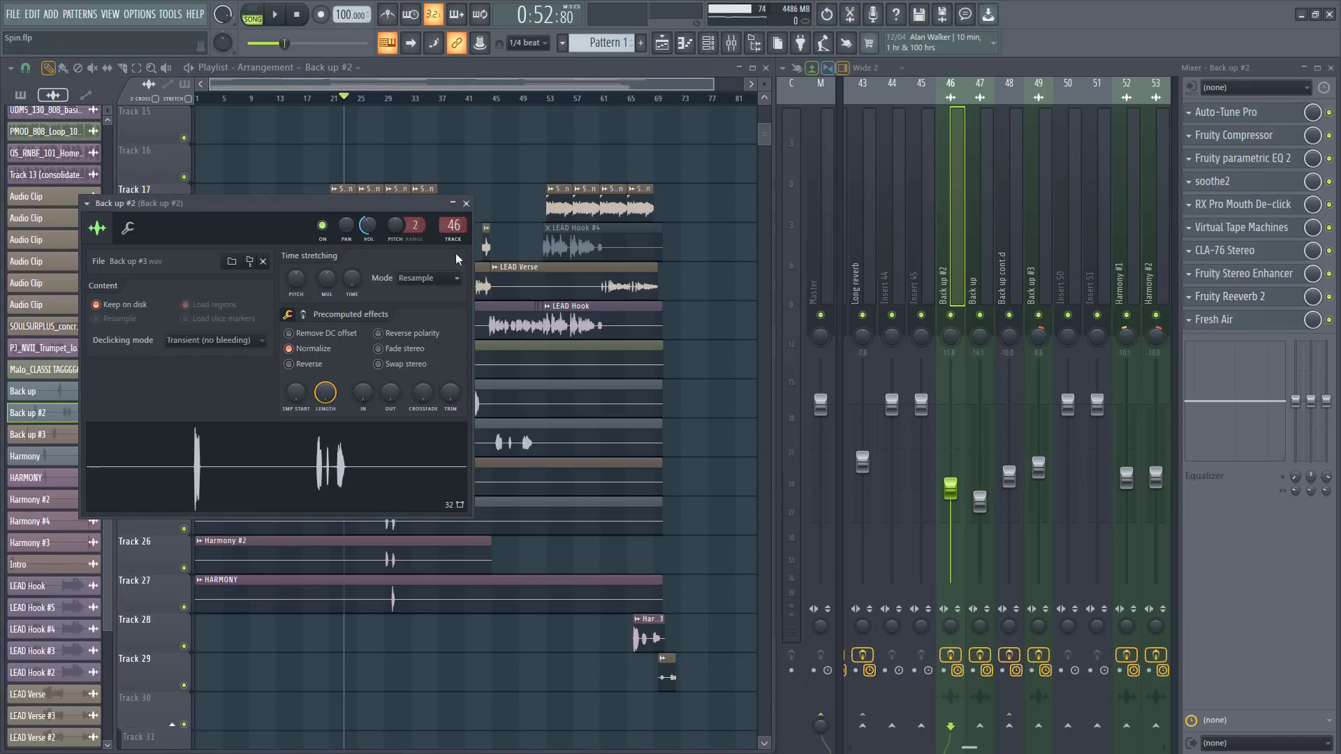
left_click(466, 203)
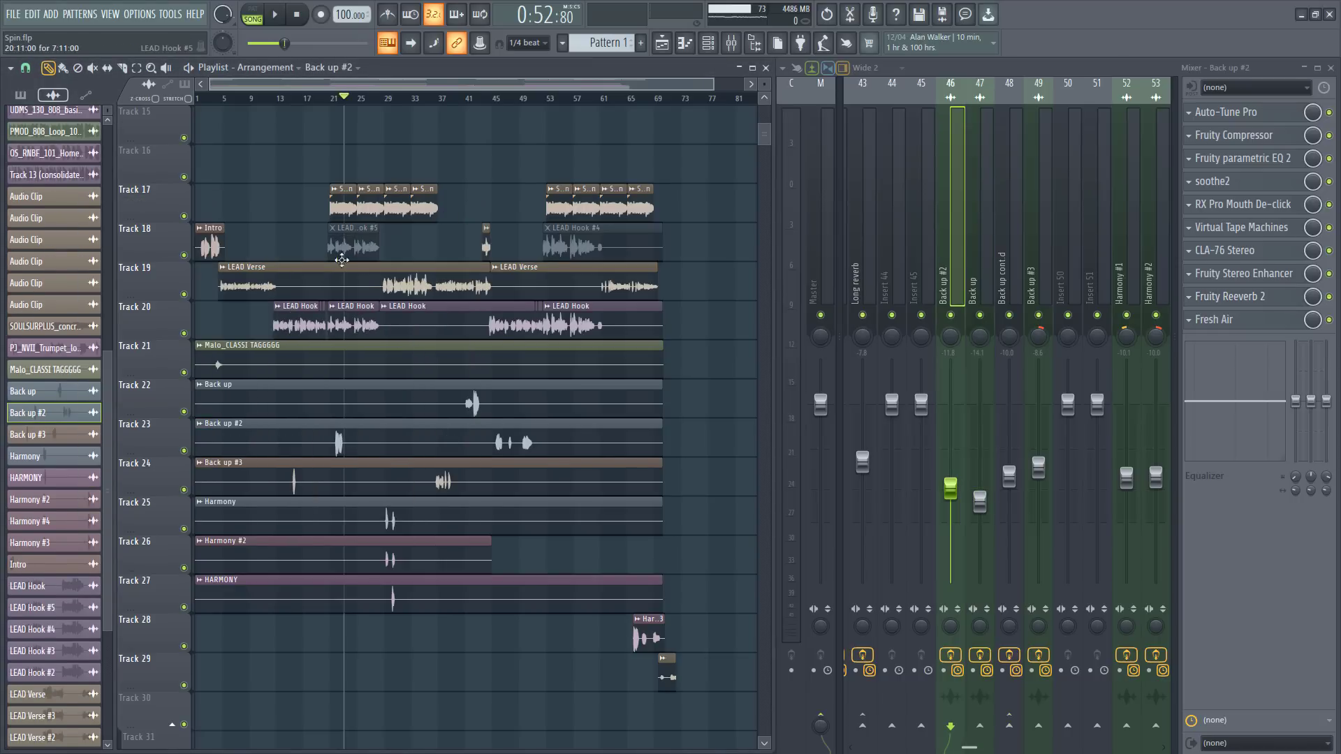
Step: Play the full arrangement from bar 21 to hear the Back up #2 vocal in the mix
scroll(343, 101, "up", 5)
left_click(343, 99)
left_click(338, 99)
key("space")
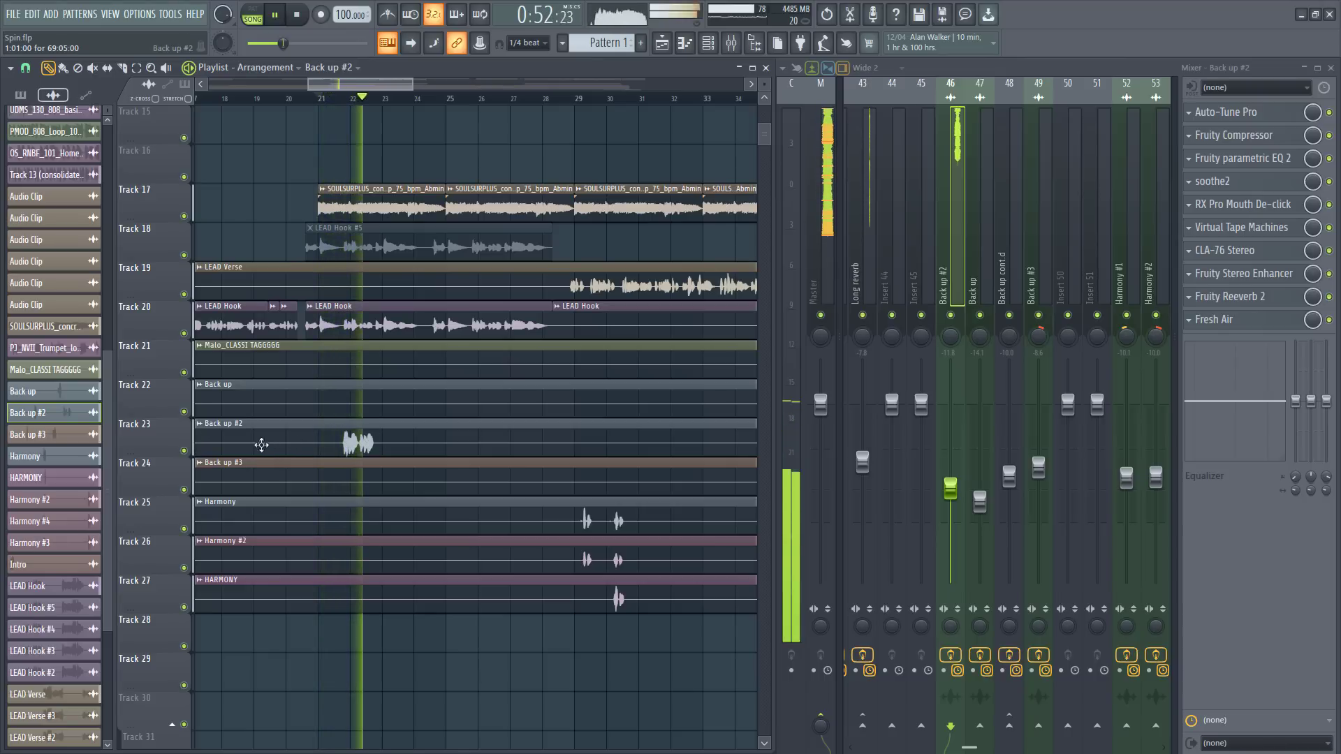
key("space")
Step: Solo the Back up #2 track and play its vocal from bar 21
right_click(184, 450)
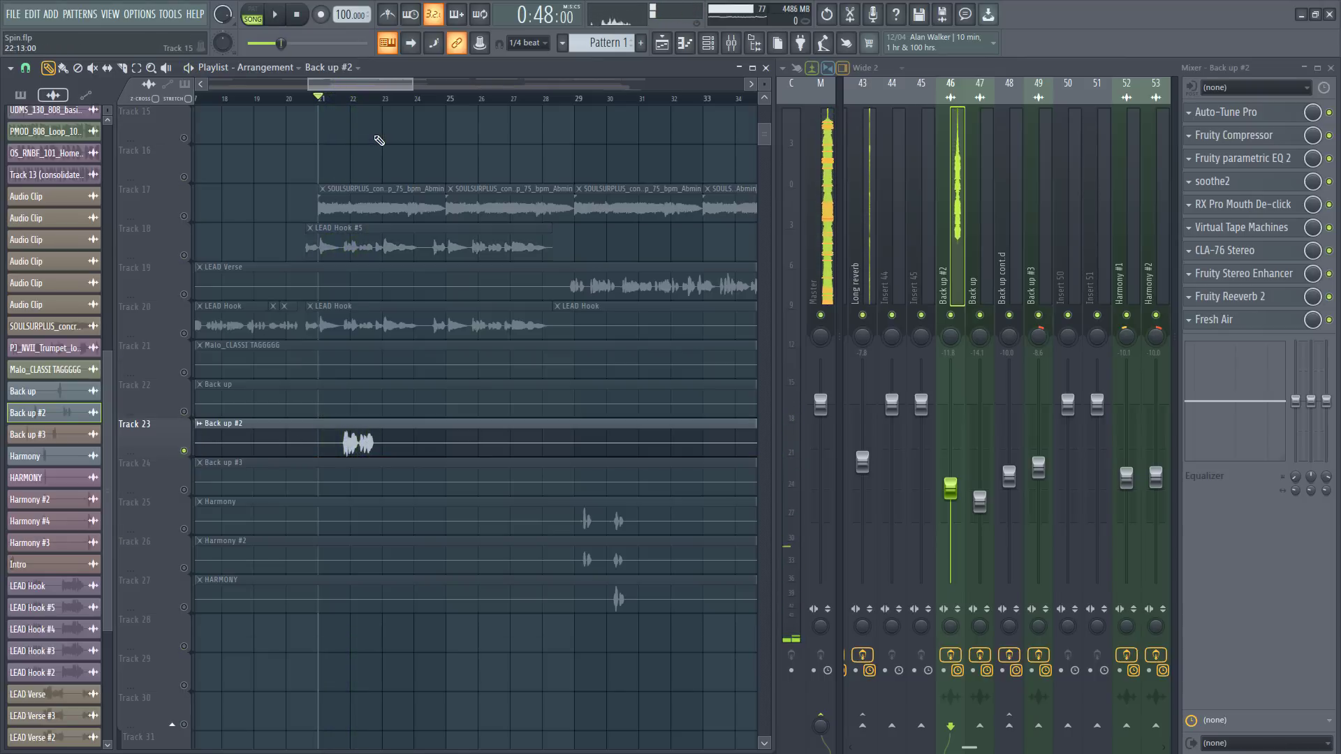
key("space")
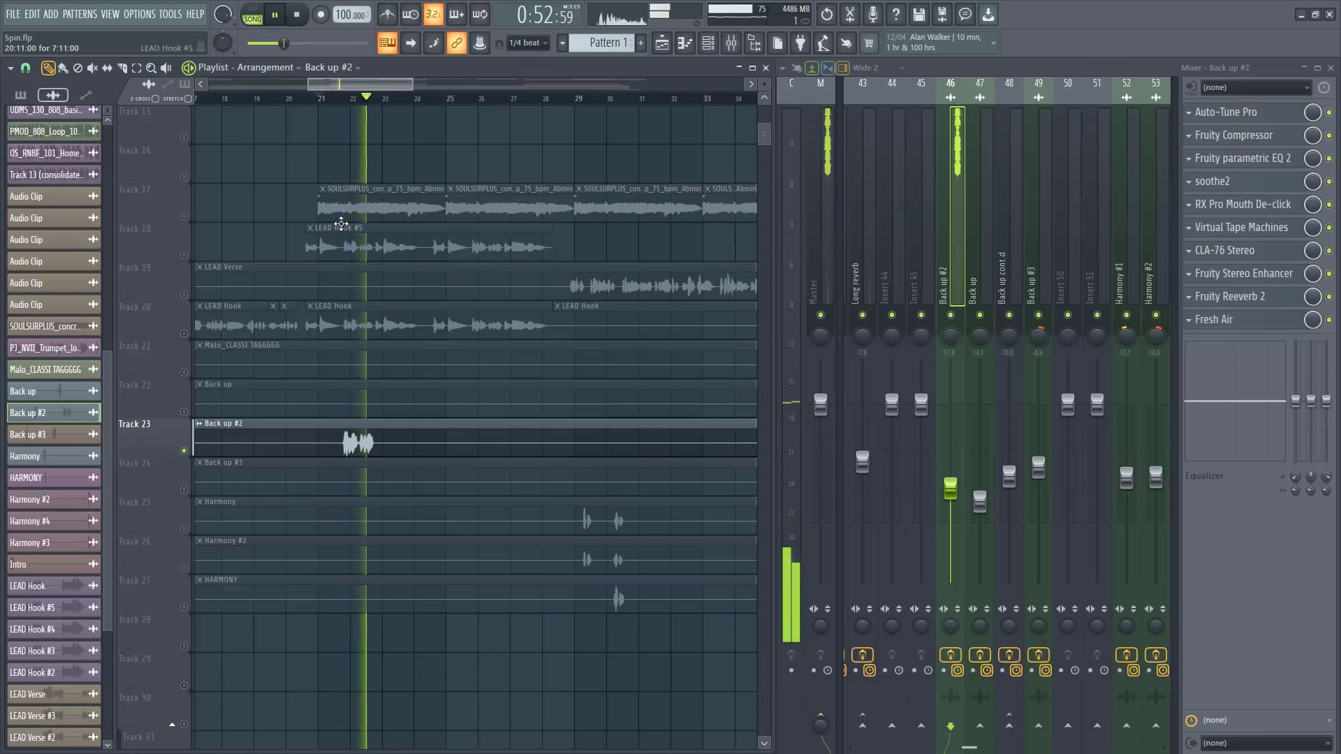
key("space")
Step: Open the Back up #2 clip to find its mixer insert, and review the insert's Auto-Tune Pro and Fruity Compressor settings
double_click(327, 448)
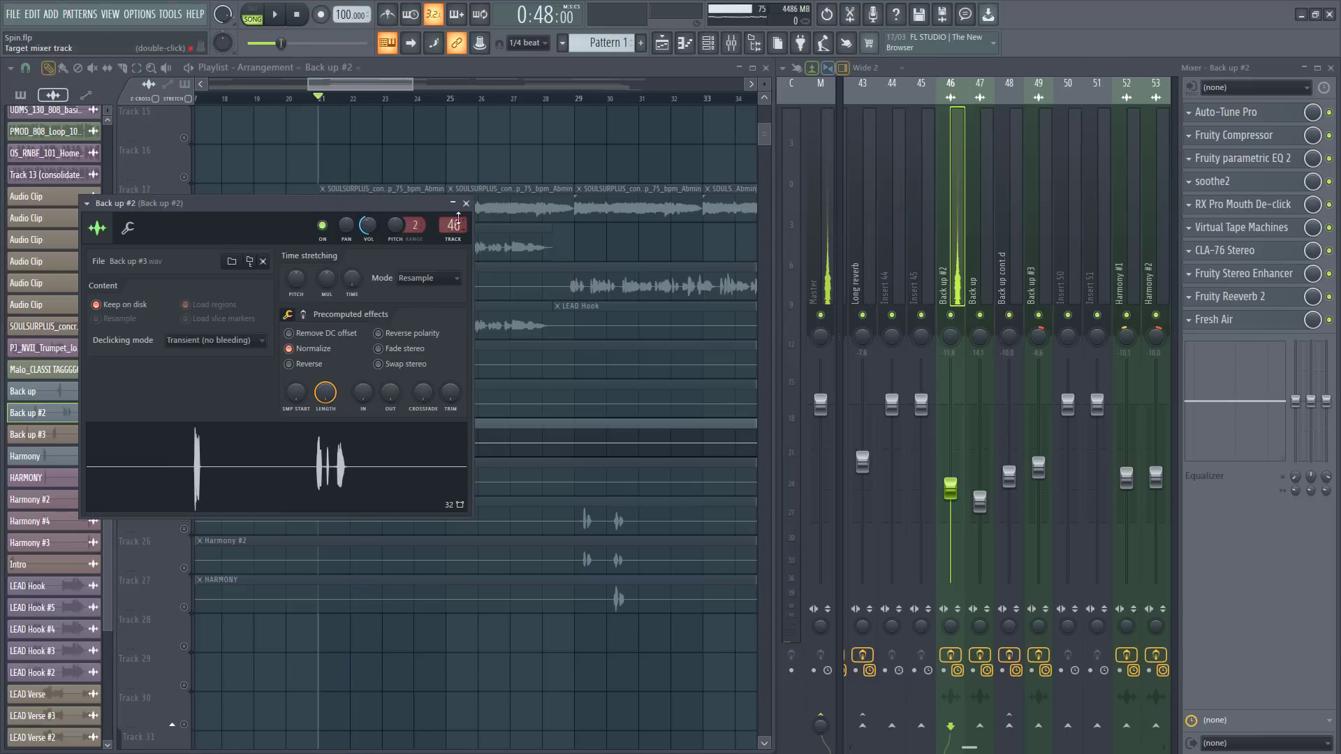
left_click(454, 222)
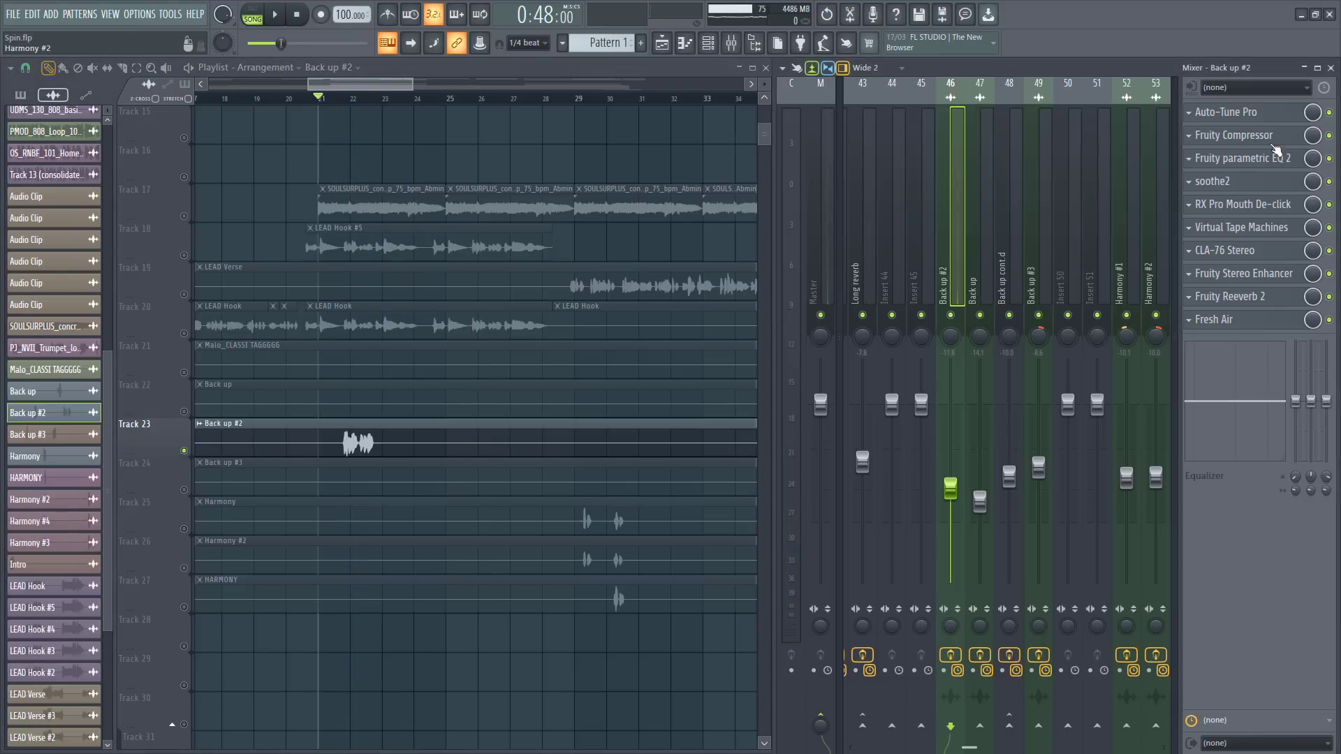
left_click(1249, 118)
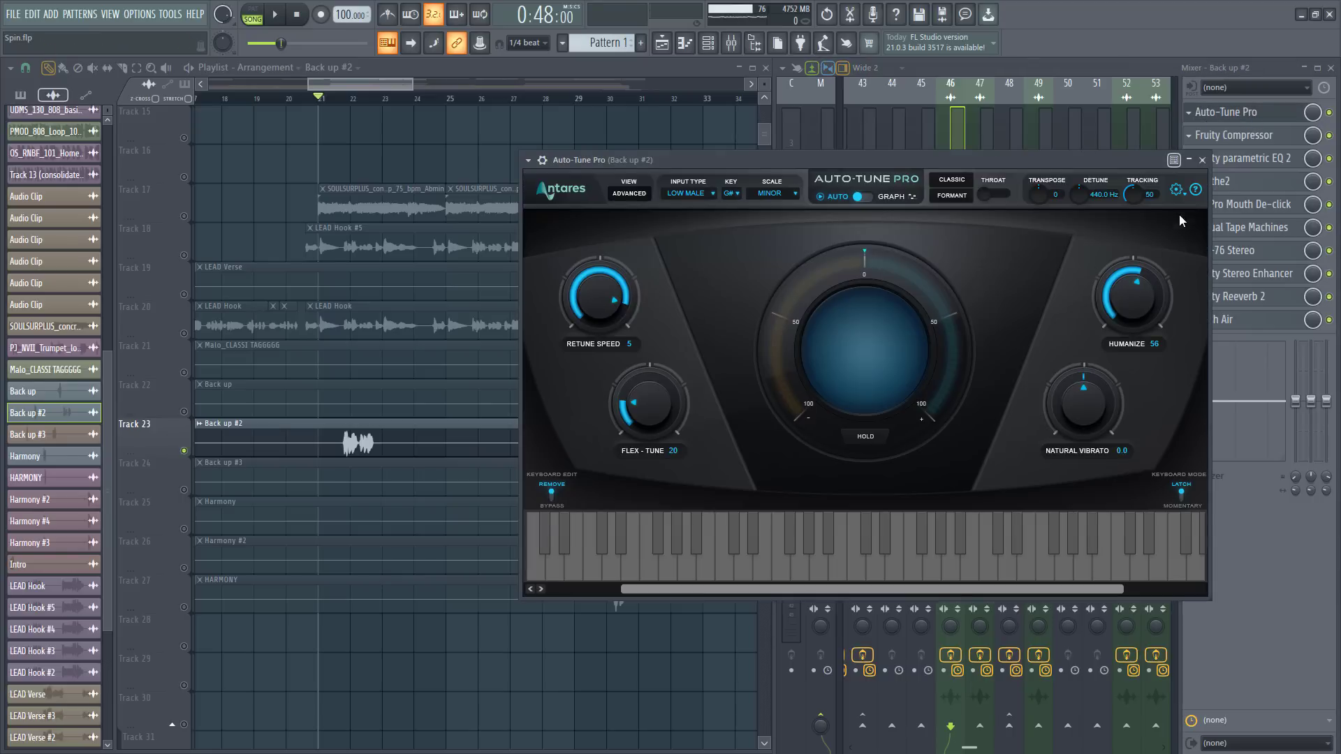
left_click(1202, 160)
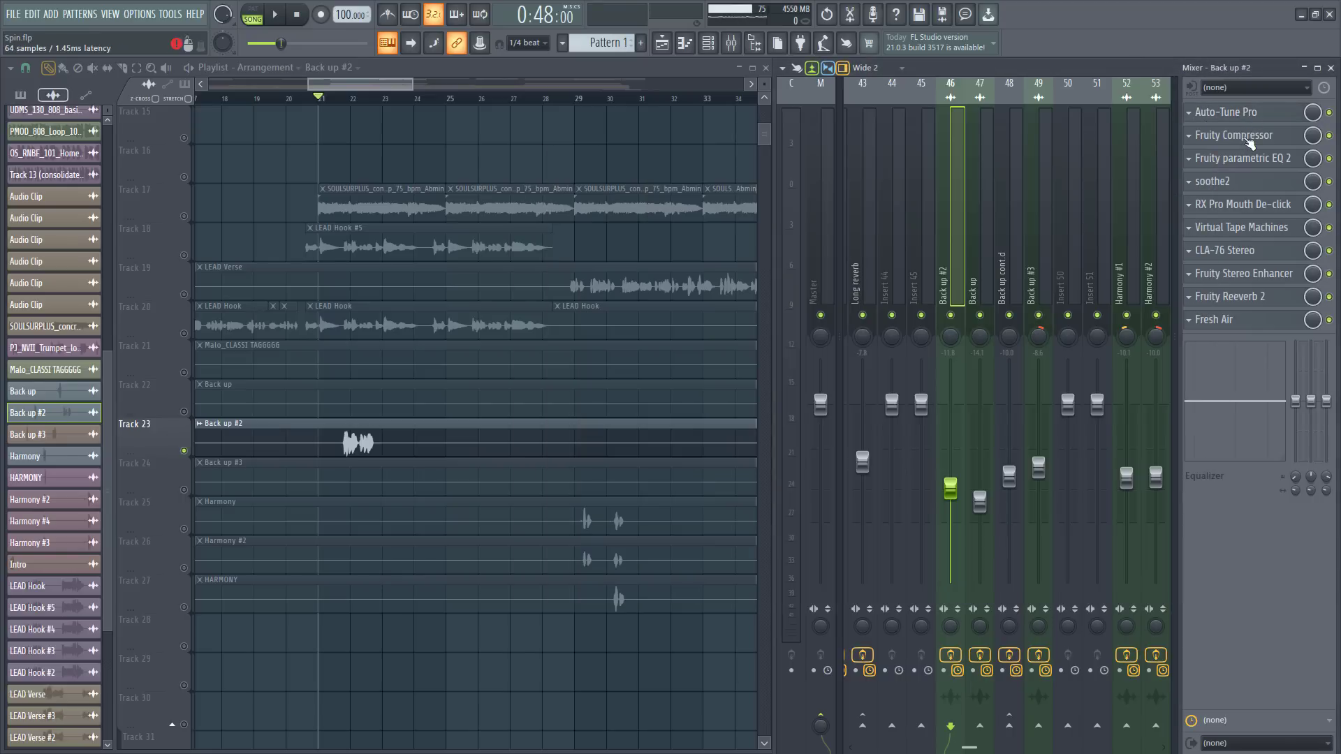
left_click(1248, 138)
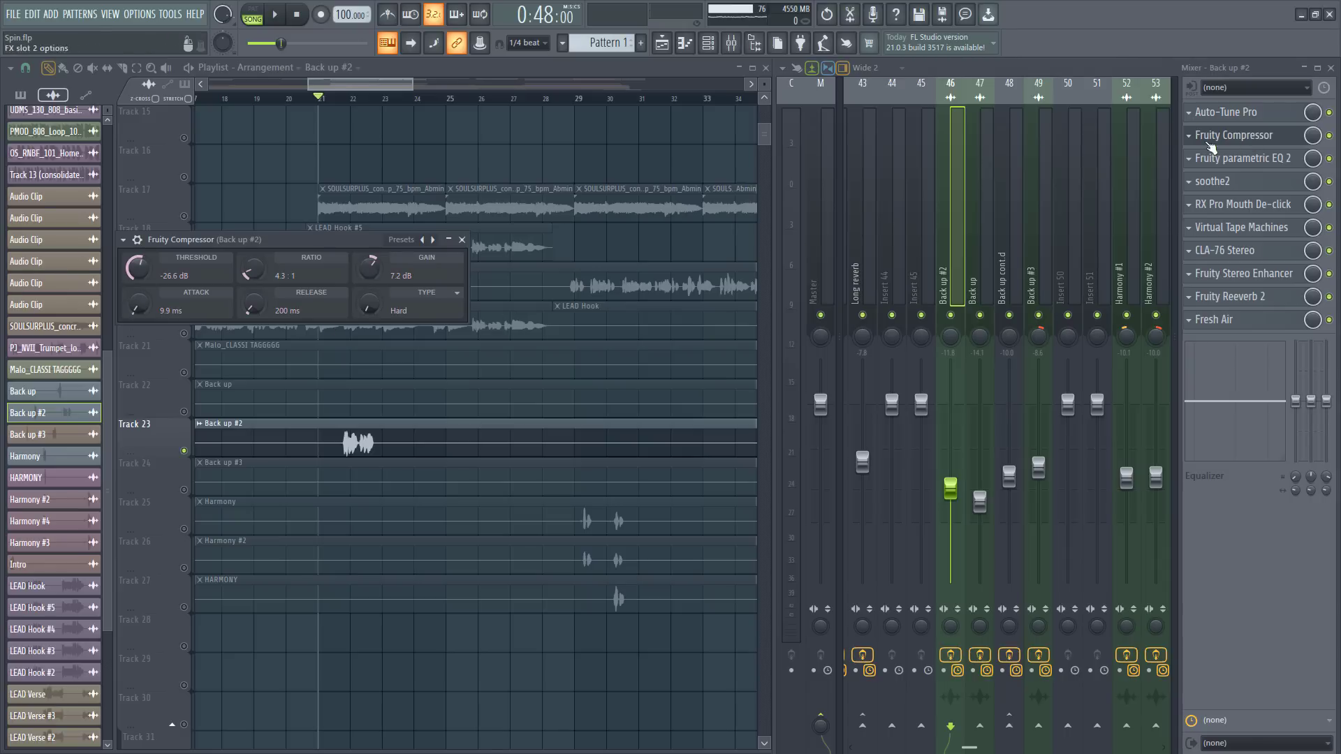
left_click(462, 240)
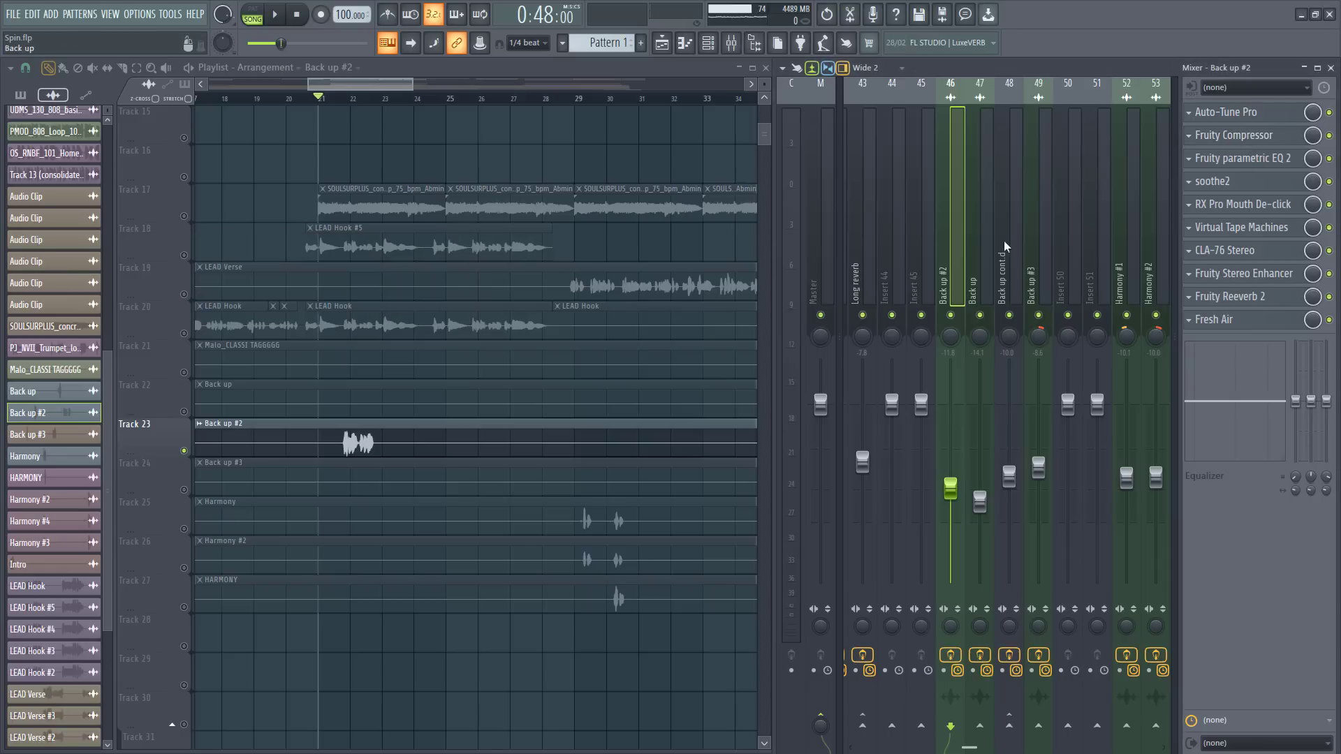
Step: Examine the Fruity parametric EQ 2 curve on the Back up #2 insert, including its low-cut band
left_click(1251, 167)
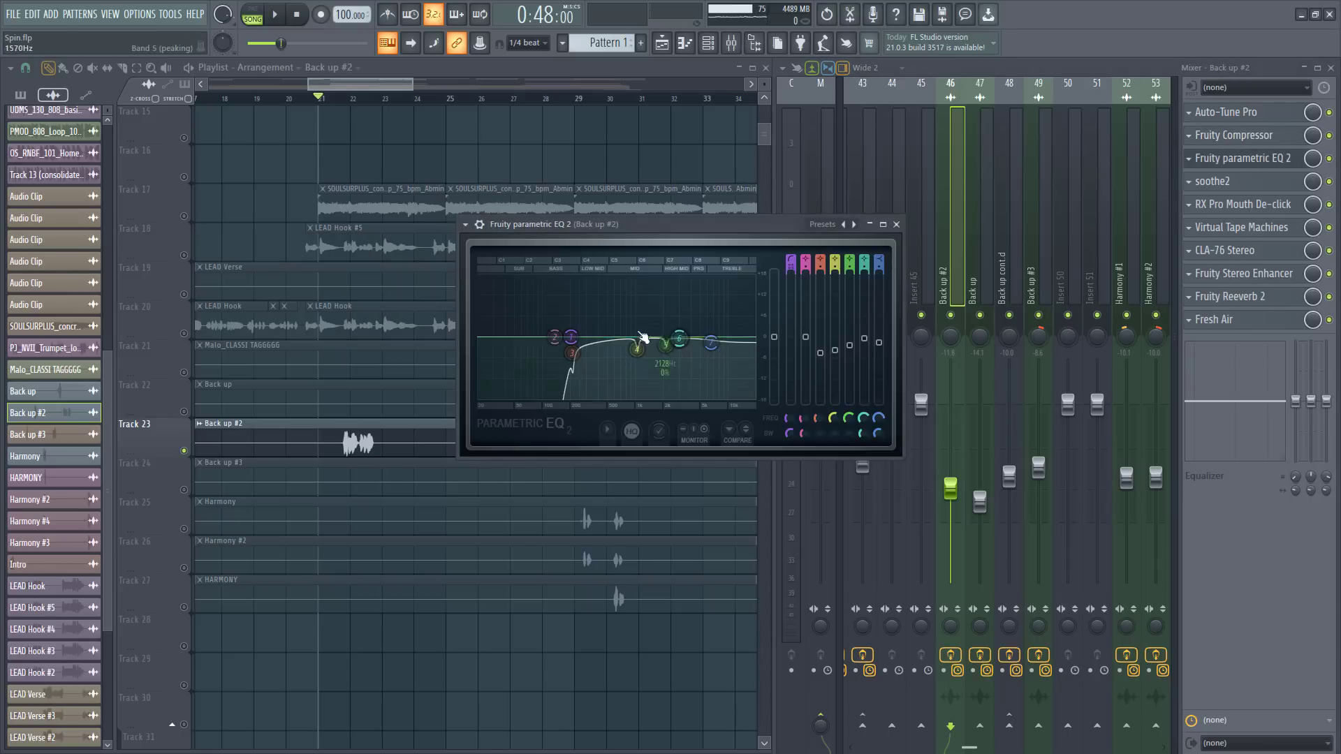
left_click_drag(572, 356, 572, 353)
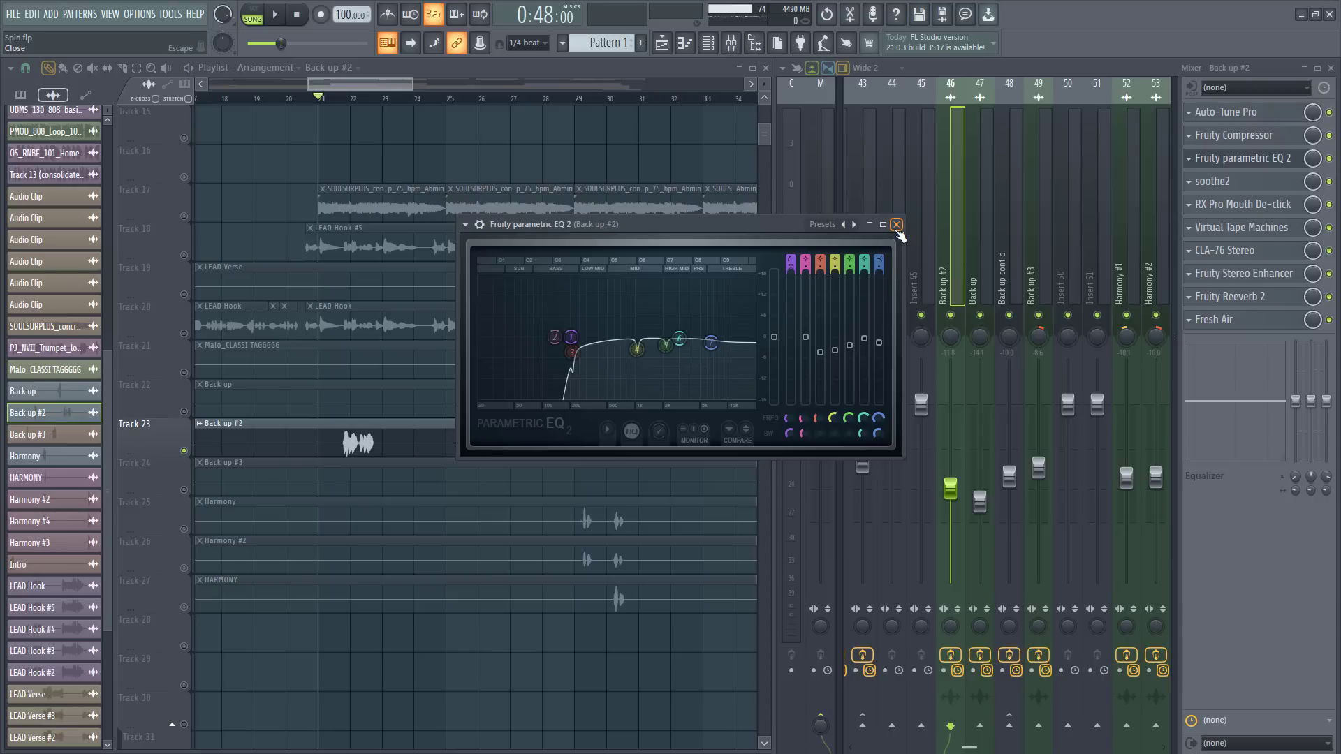
left_click(896, 224)
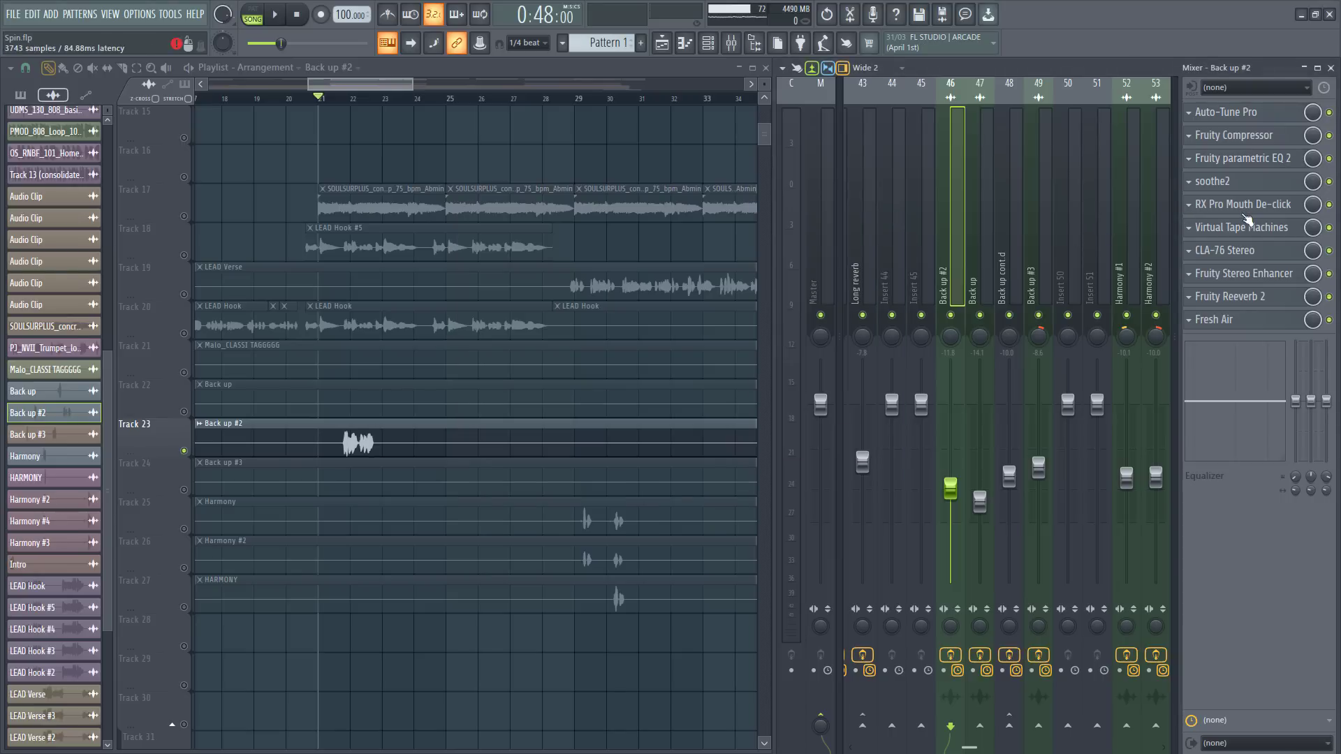
Step: Review the RX Pro Mouth De-click and Virtual Tape Machines settings on the Back up #2 insert
left_click(1248, 206)
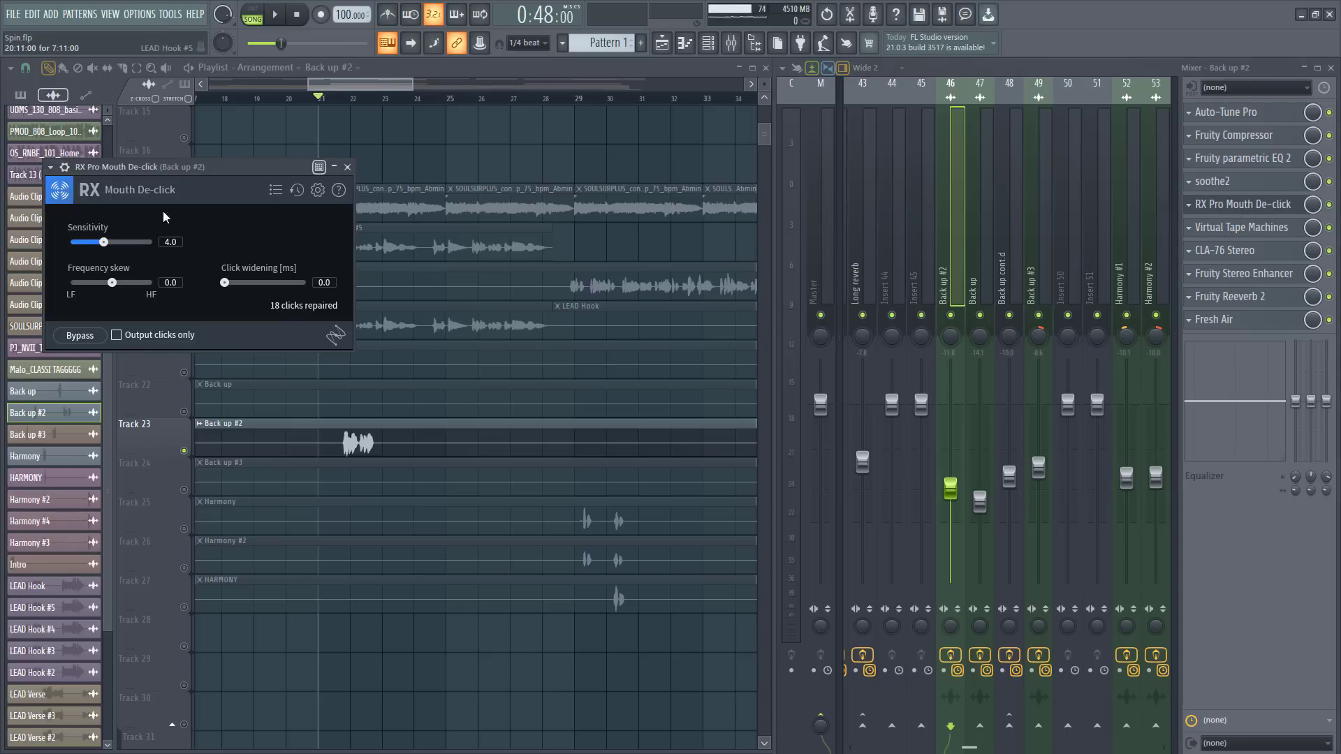
left_click(347, 167)
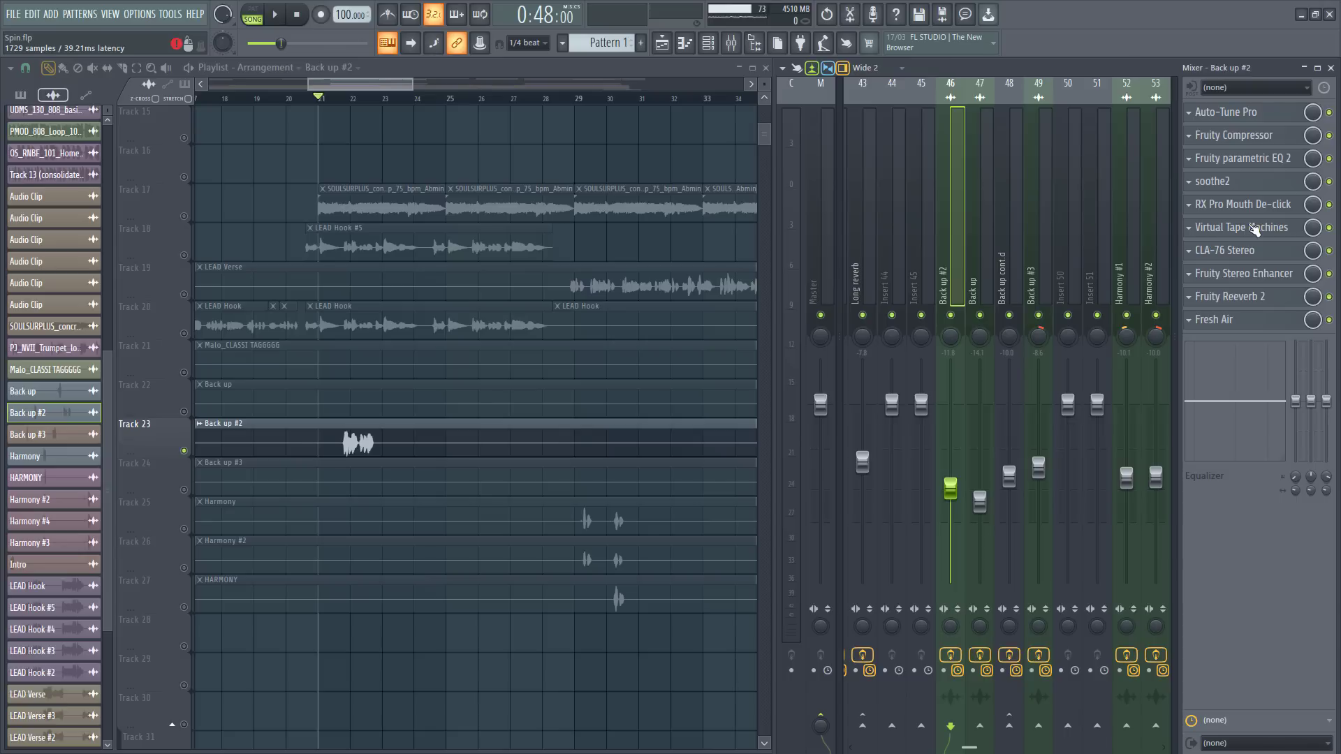
left_click(1250, 229)
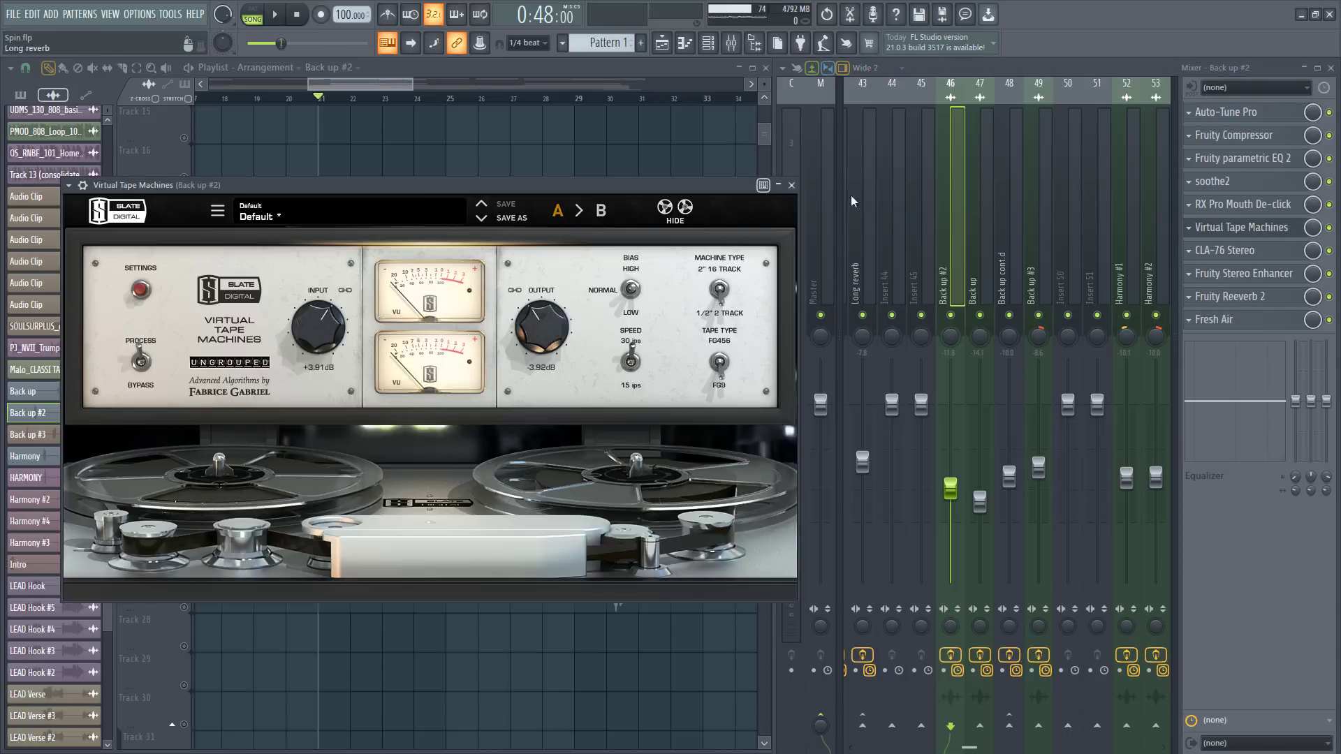
left_click(791, 185)
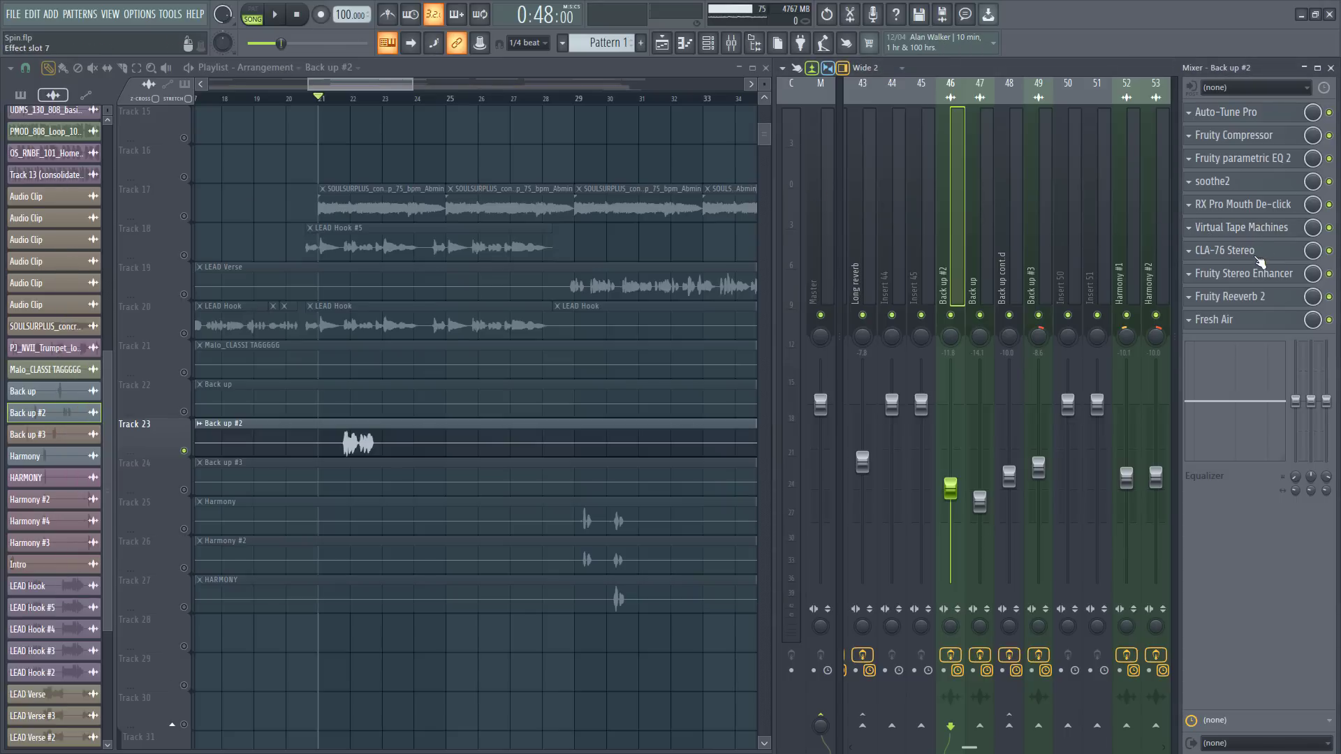
Step: Review the CLA-76 Stereo compressor and Fruity Stereo Enhancer settings on the Back up #2 insert
left_click(1257, 256)
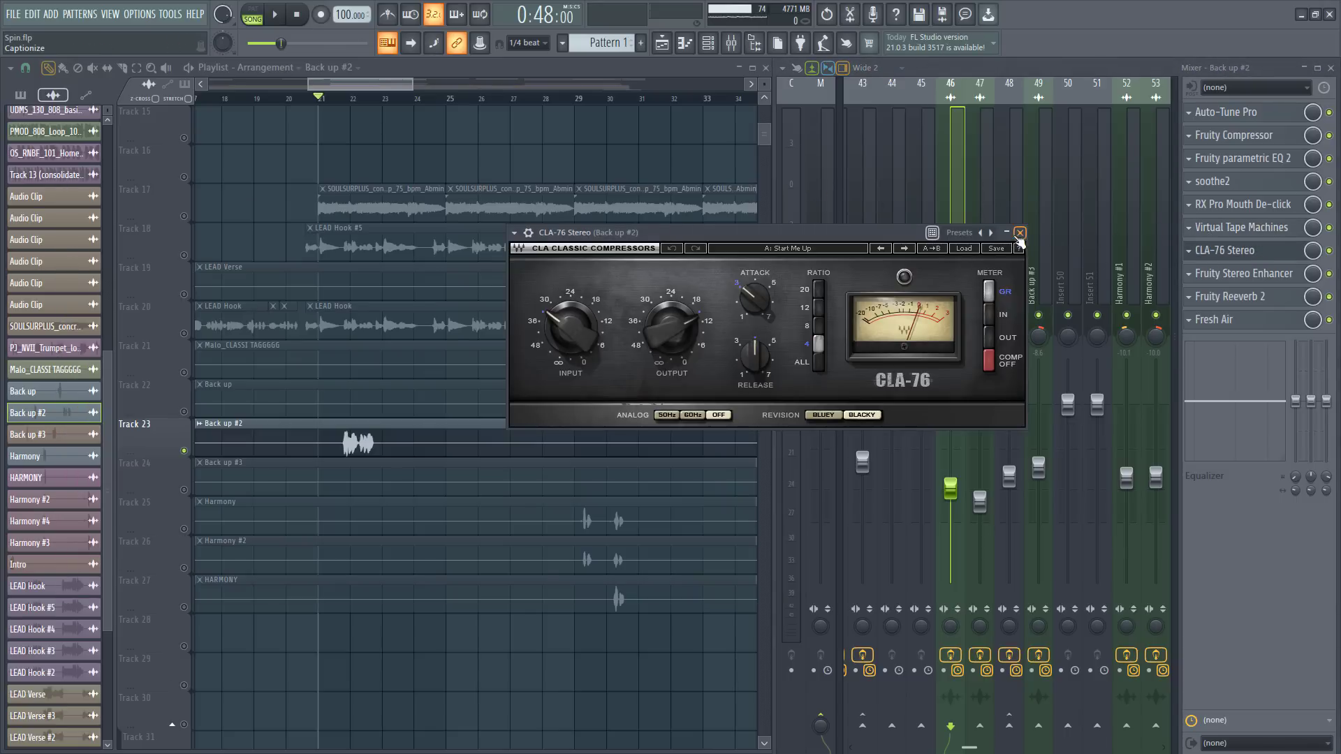
left_click(1019, 233)
left_click(1230, 273)
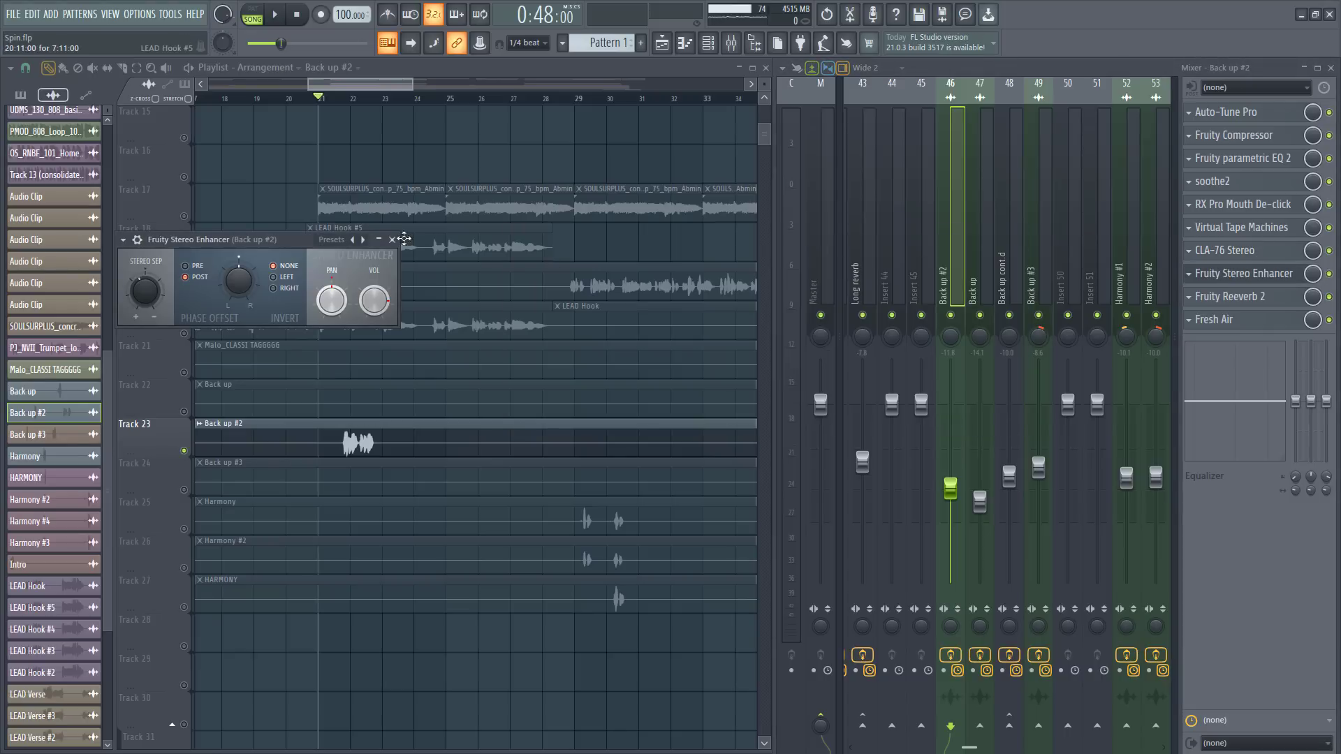
left_click(392, 240)
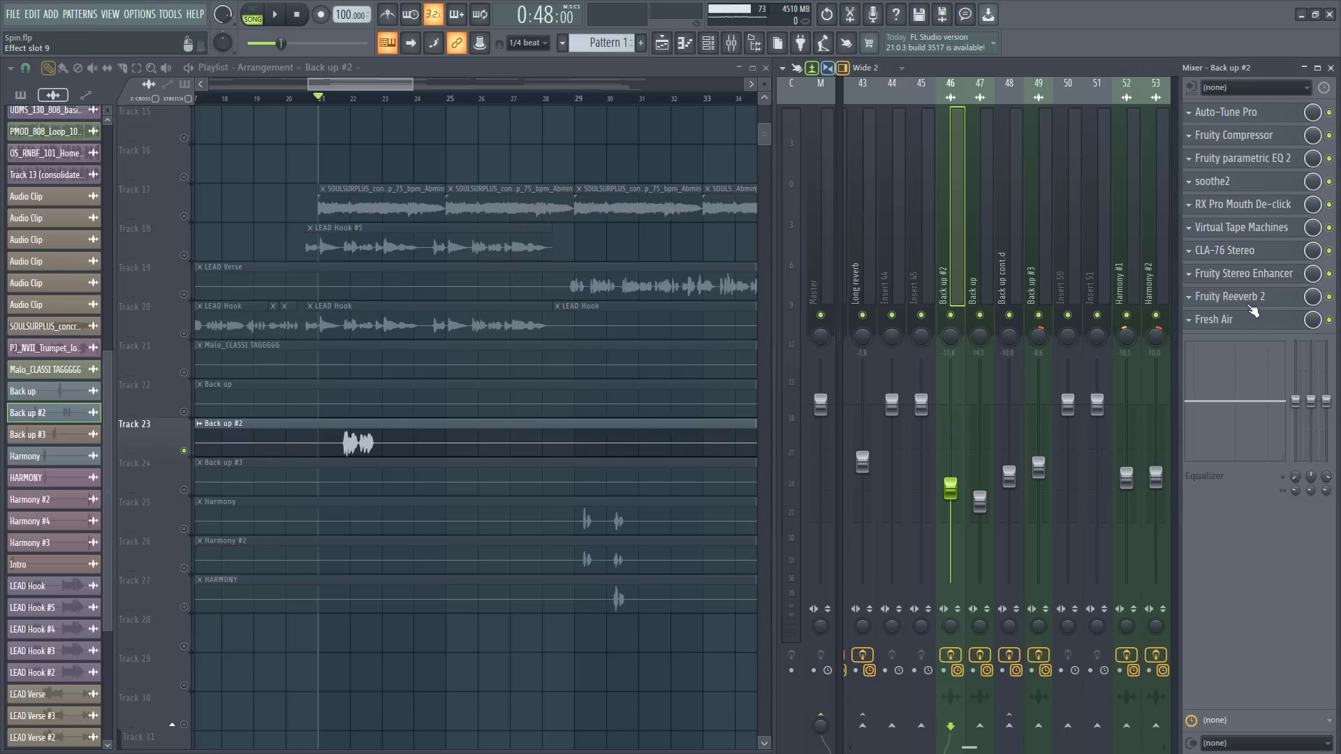
Step: Show the Fruity Reeverb 2 settings on the Back up #2 insert and play the soloed vocal through them
left_click(1249, 305)
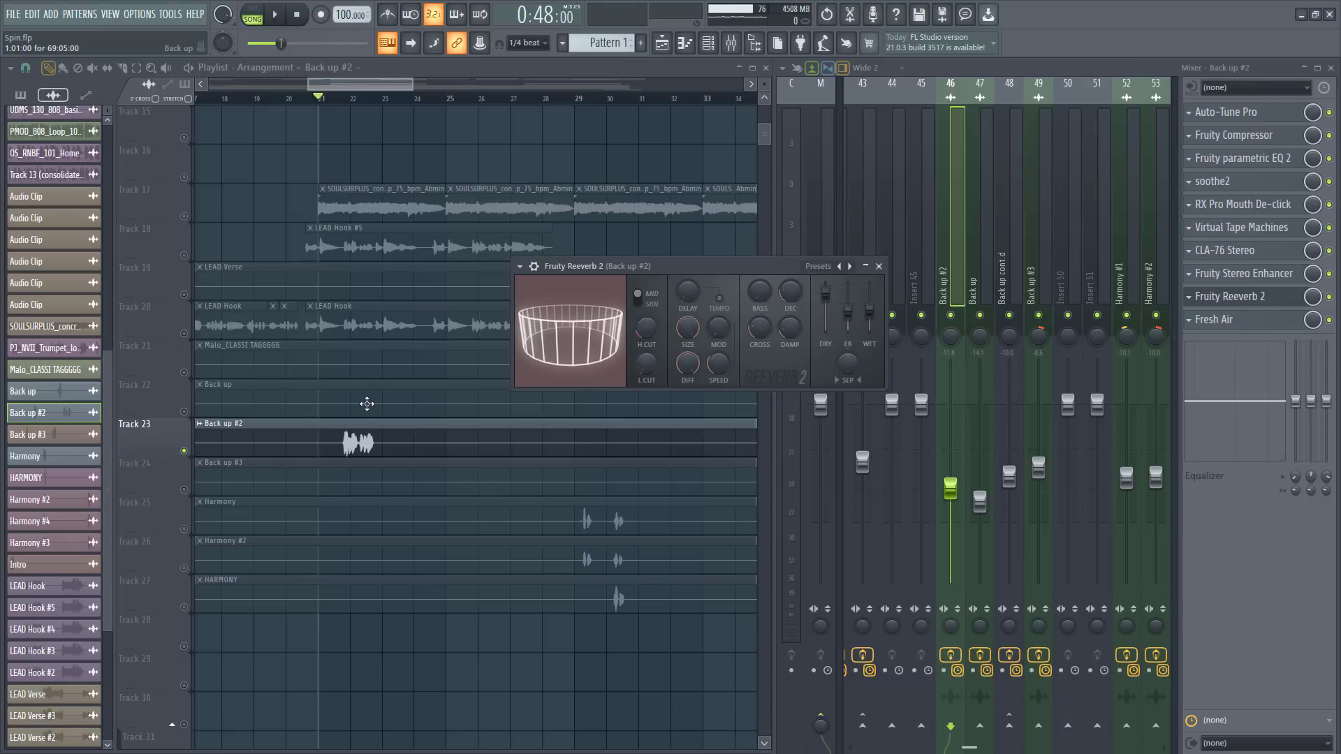
key("space")
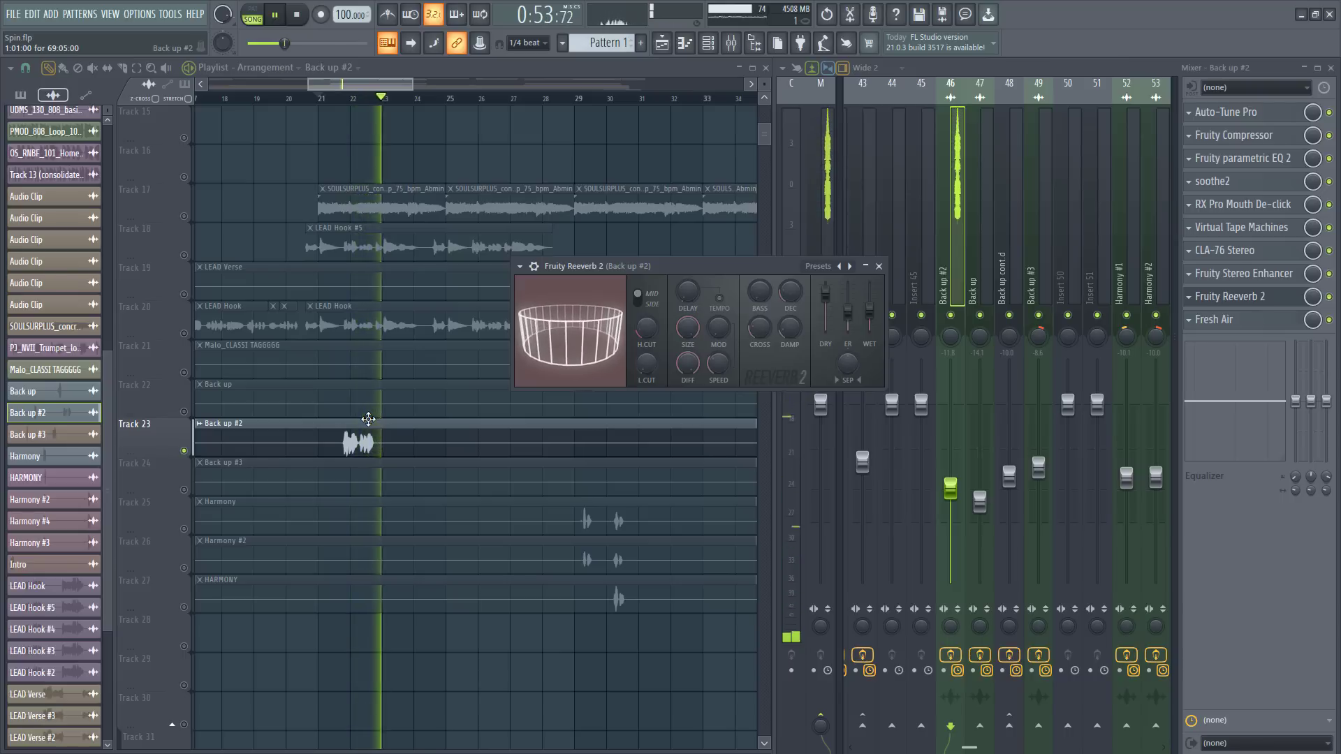
key("space")
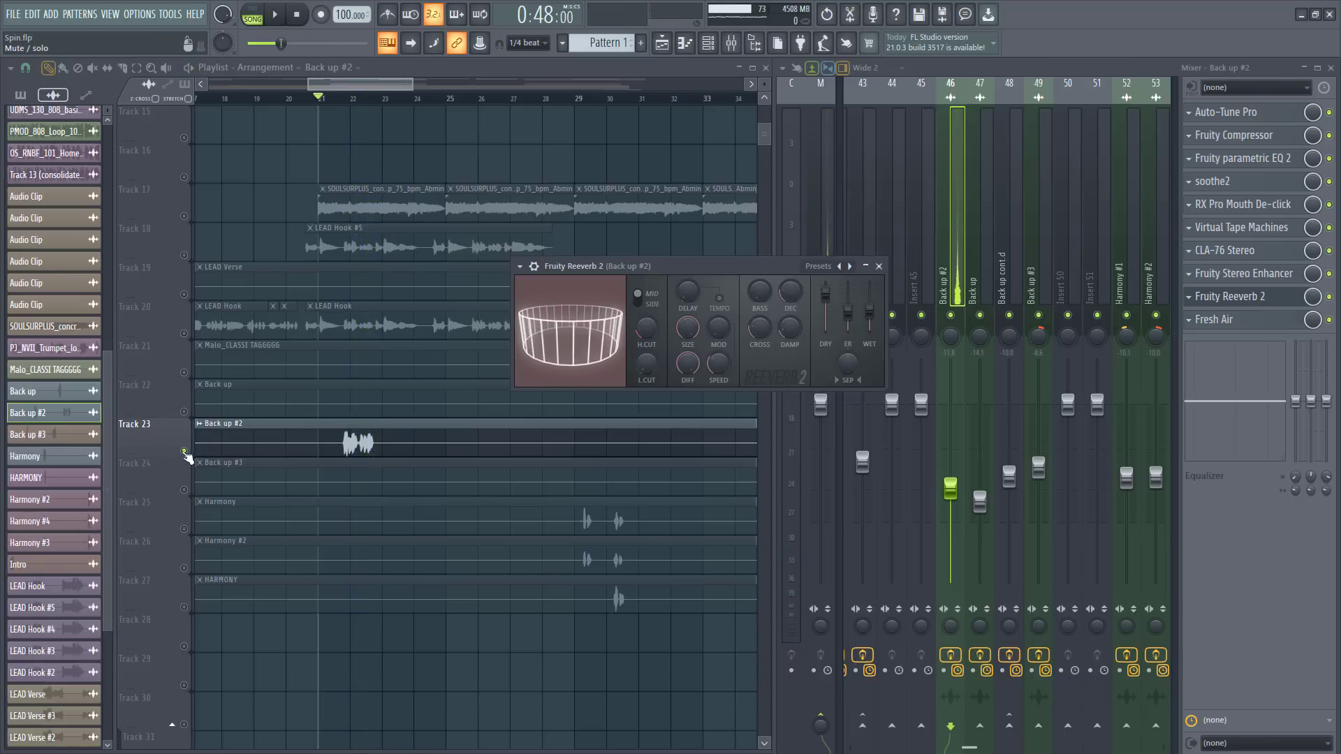
Step: Unsolo the Back up #2 track, play it with the full mix from bar 21, and dismiss the Fruity Reeverb 2 window
right_click(185, 451)
key("space")
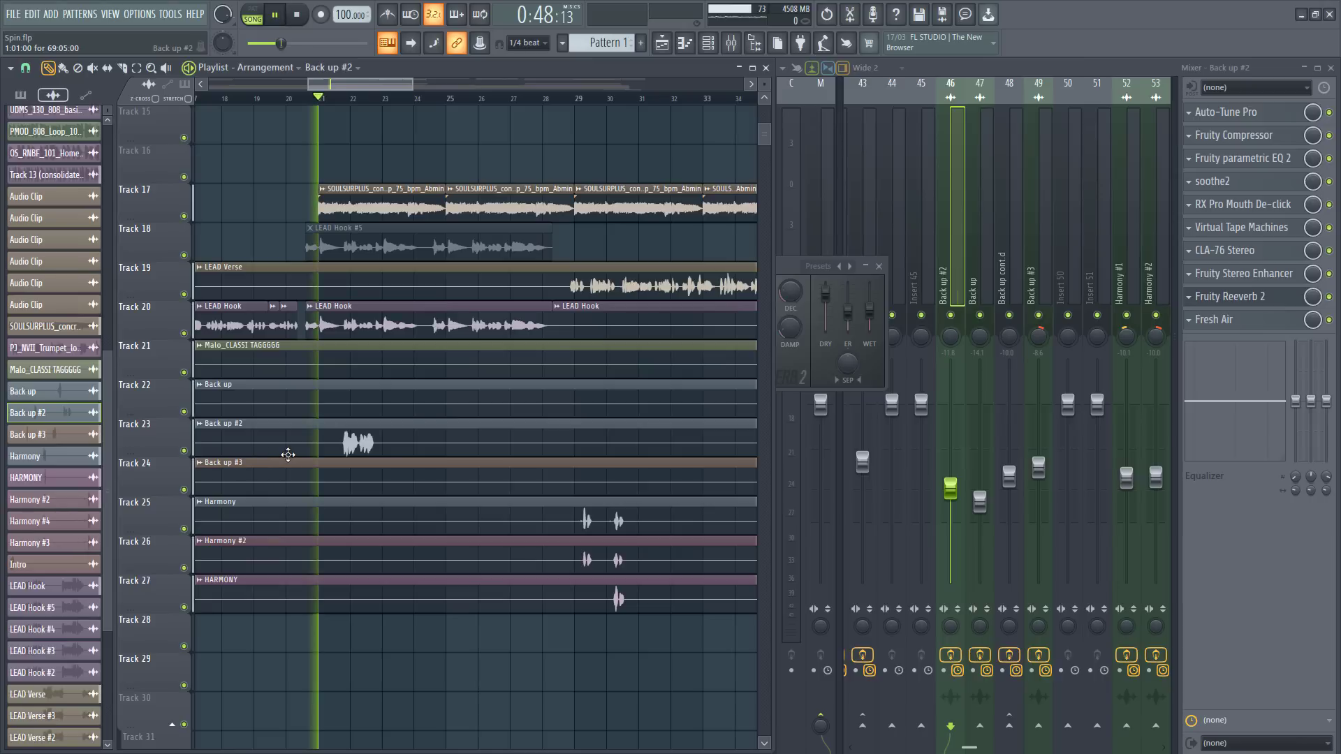
scroll(292, 451, "down", 2)
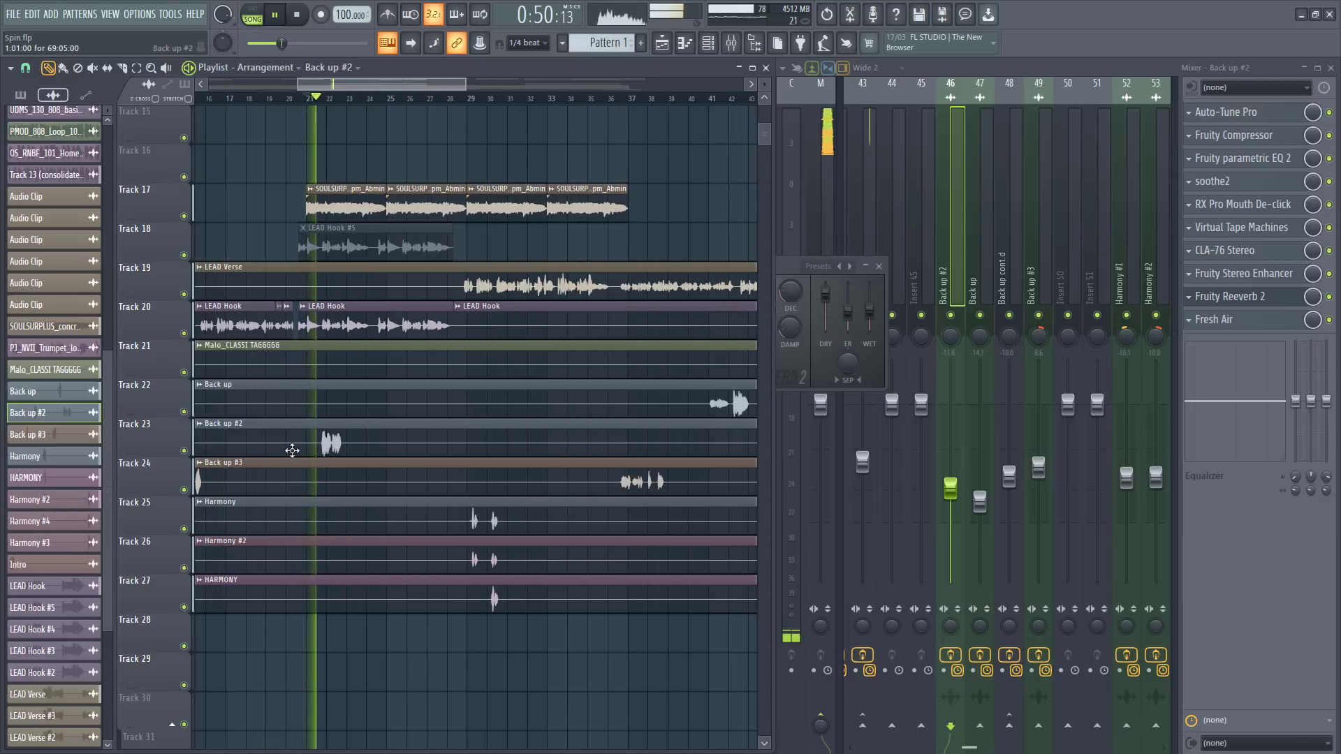
scroll(291, 451, "down", 1)
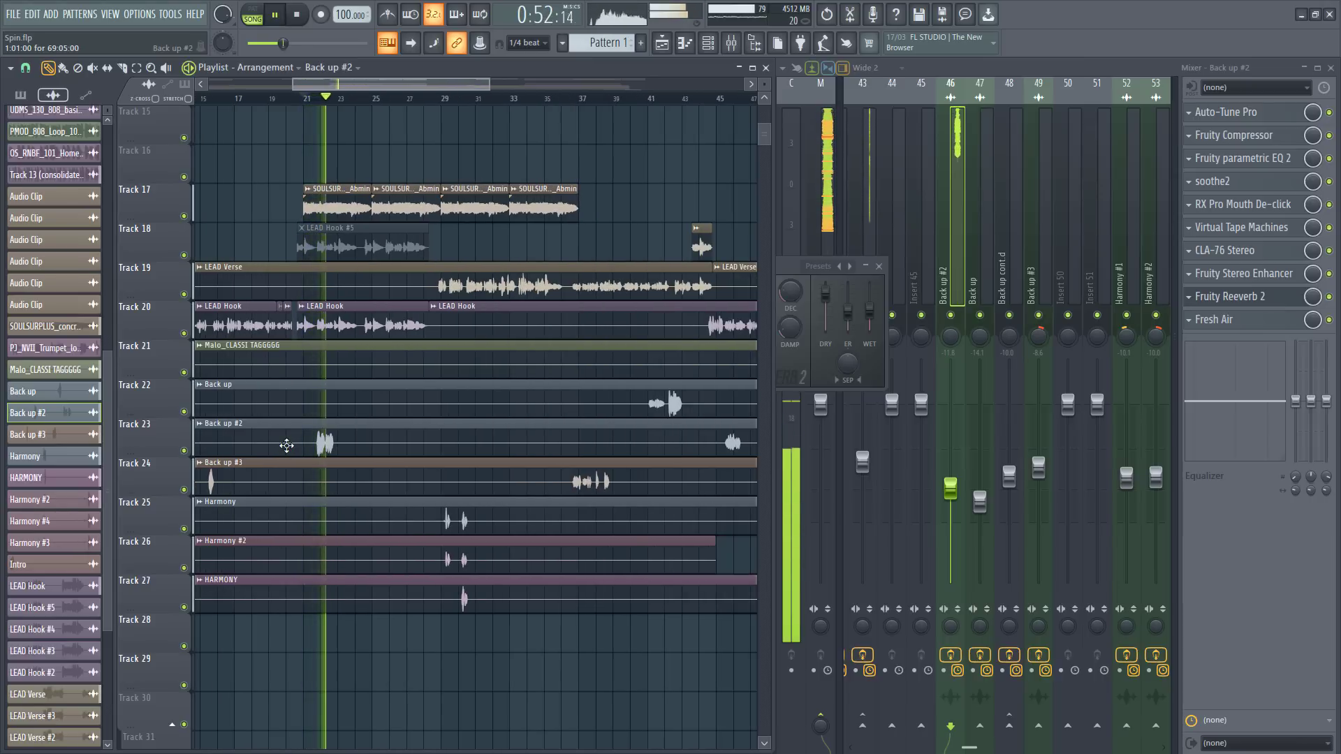
key("space")
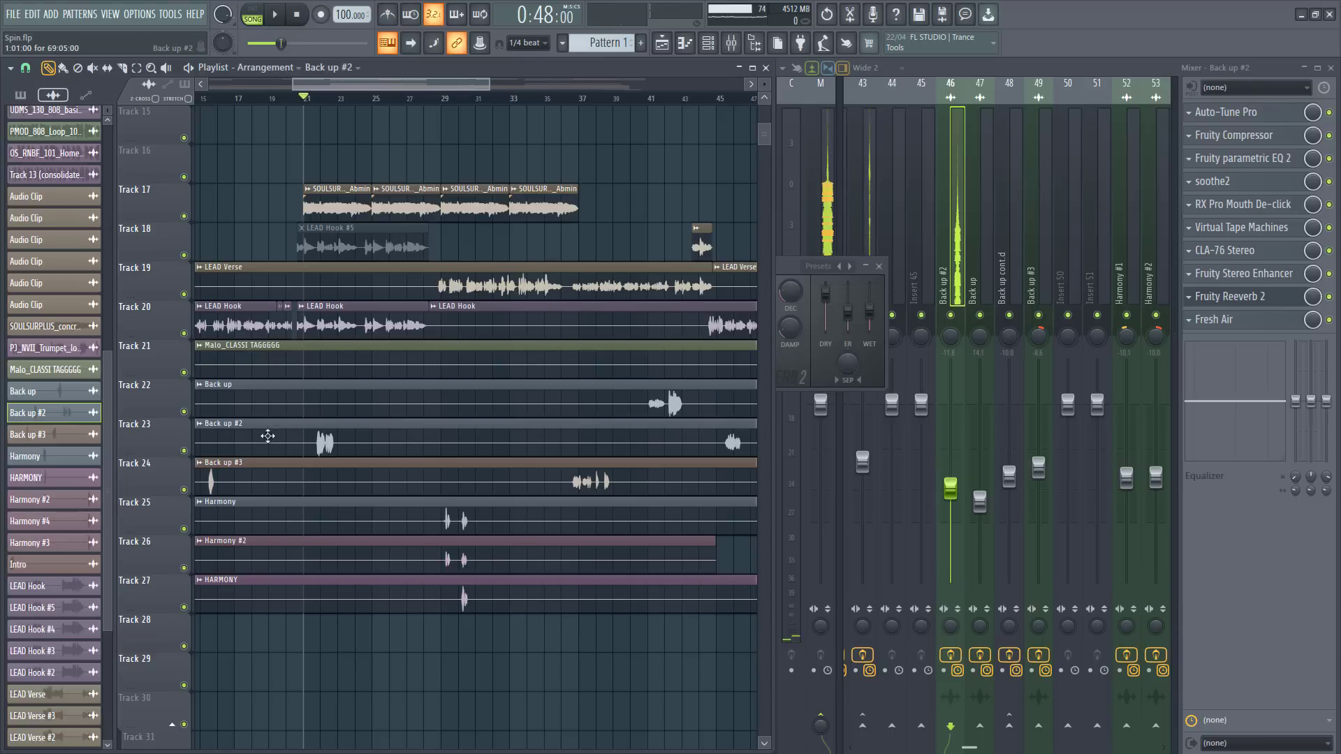
left_click(958, 224)
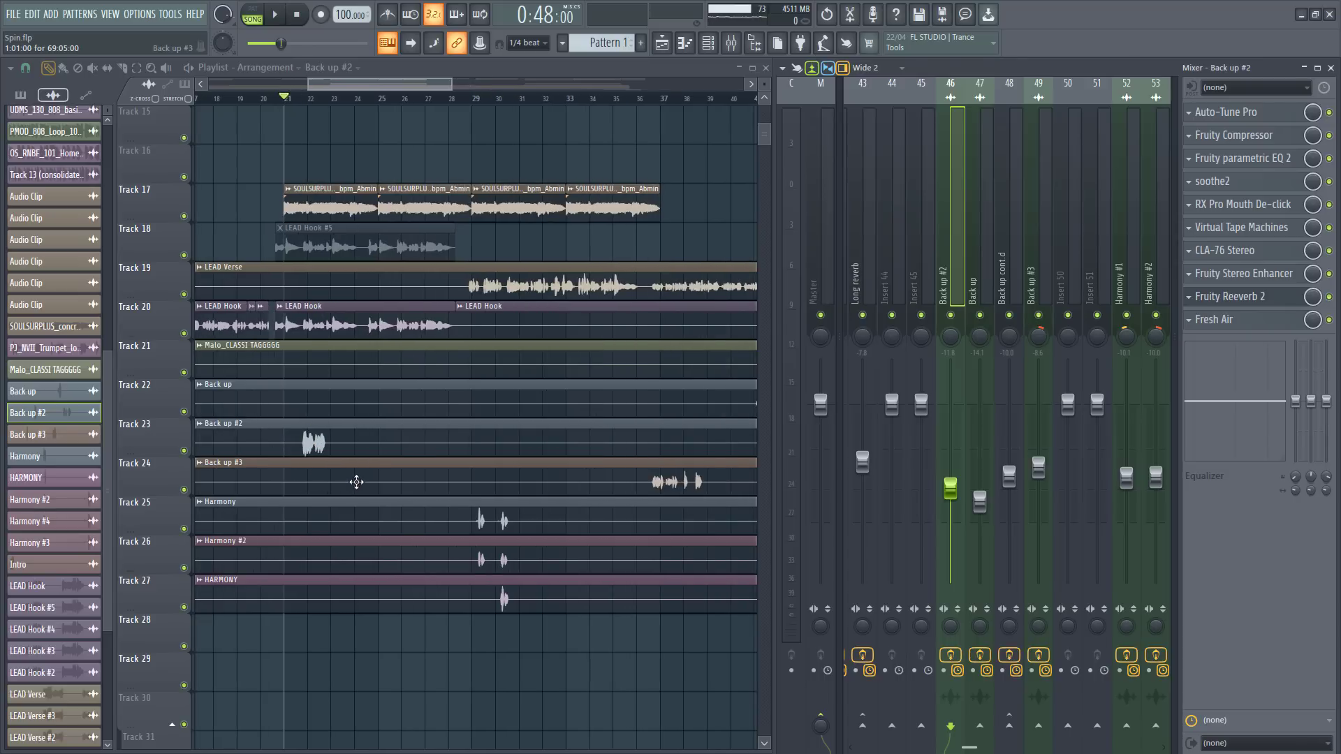
Step: Open the Back up clip on Track 22 to bring up its mixer insert, and close the clip's window
scroll(574, 272, "down", 3)
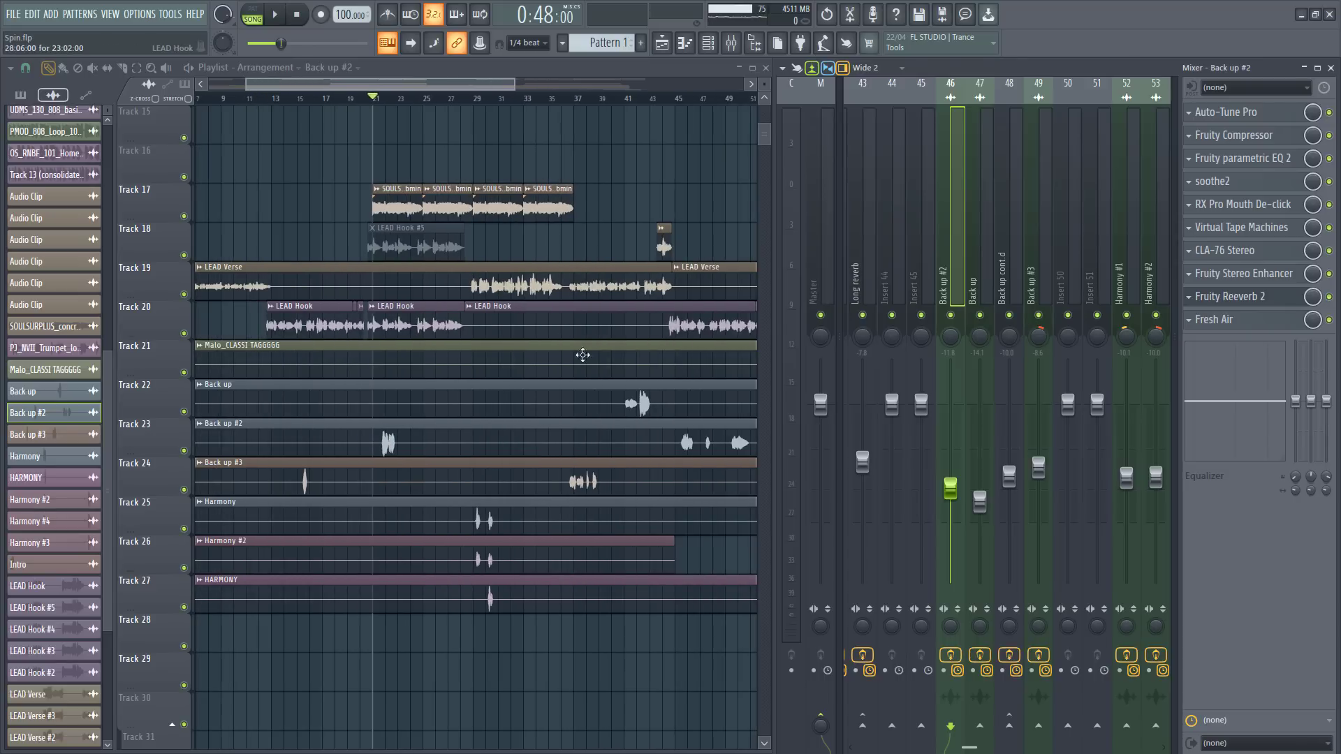
double_click(615, 395)
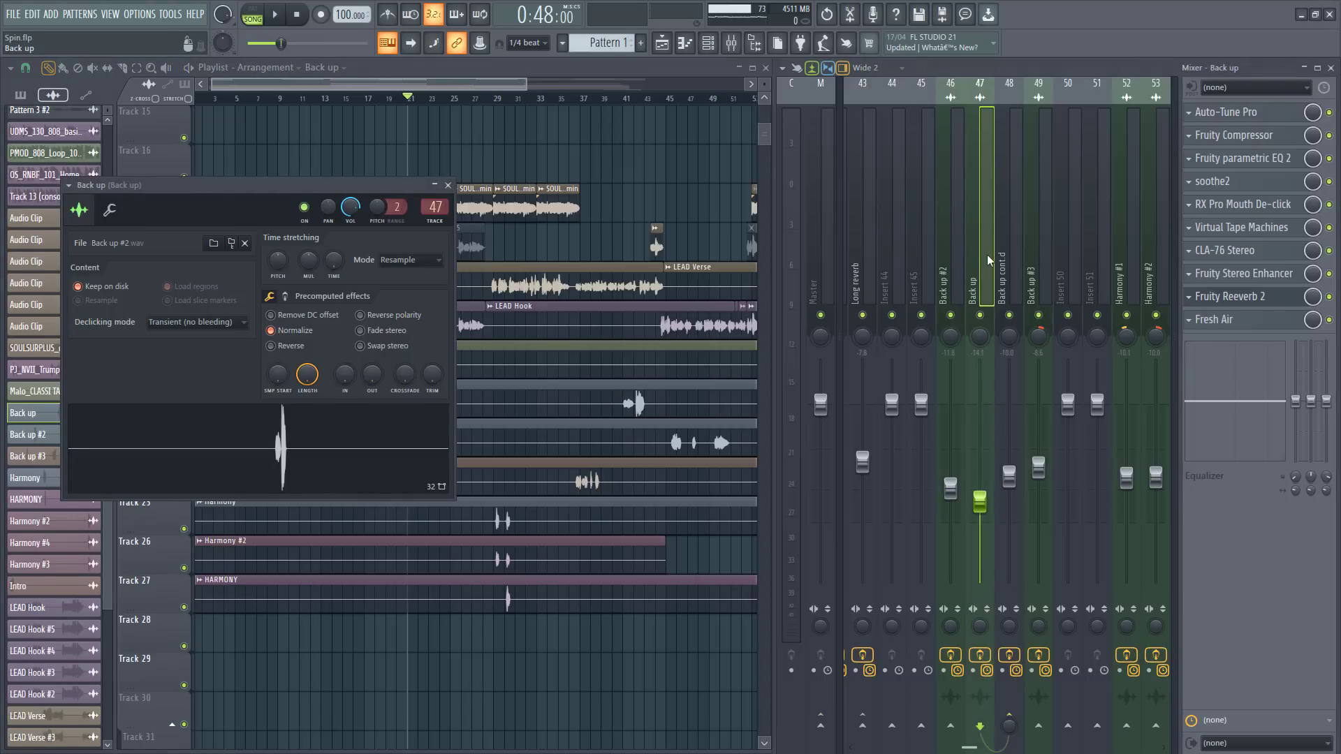
left_click(449, 186)
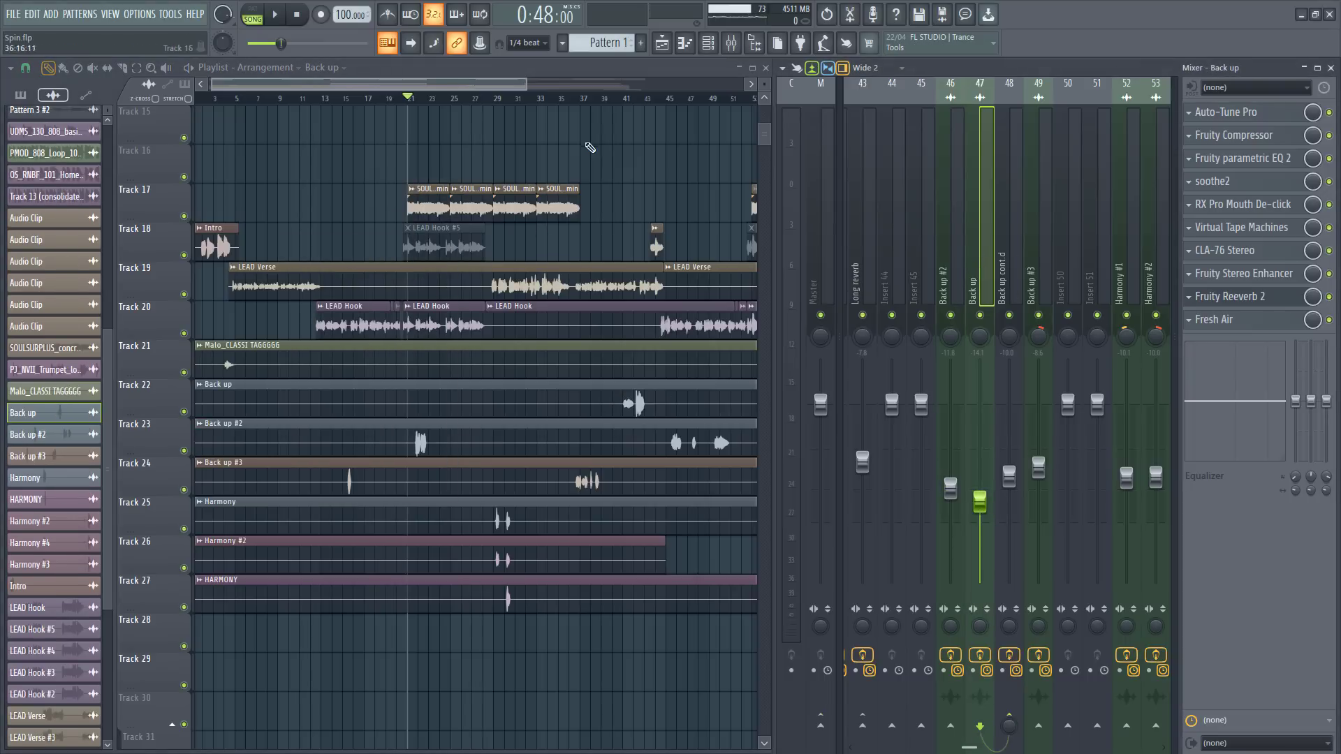
Step: Play the full mix from bar 41 to hear the Back up vocal on Track 22
left_click(621, 102)
key("space")
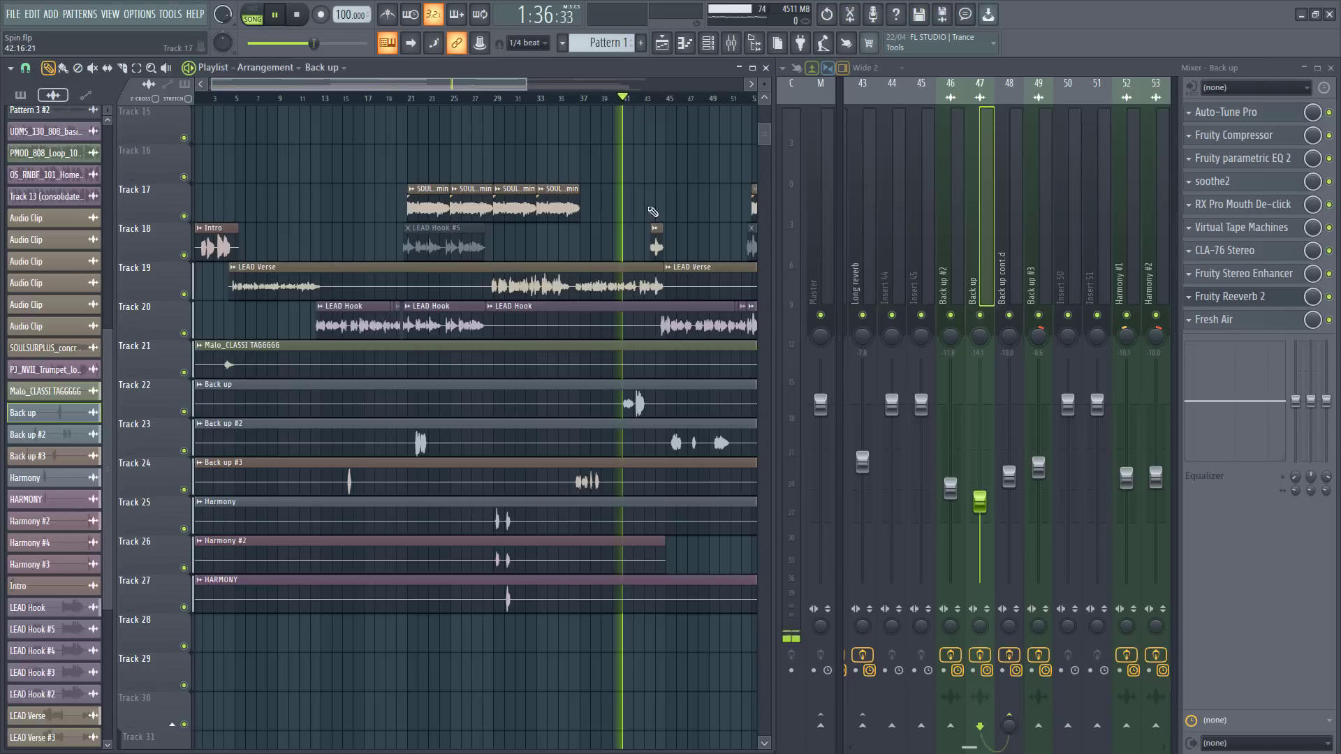
scroll(645, 417, "up", 2)
scroll(645, 416, "up", 2)
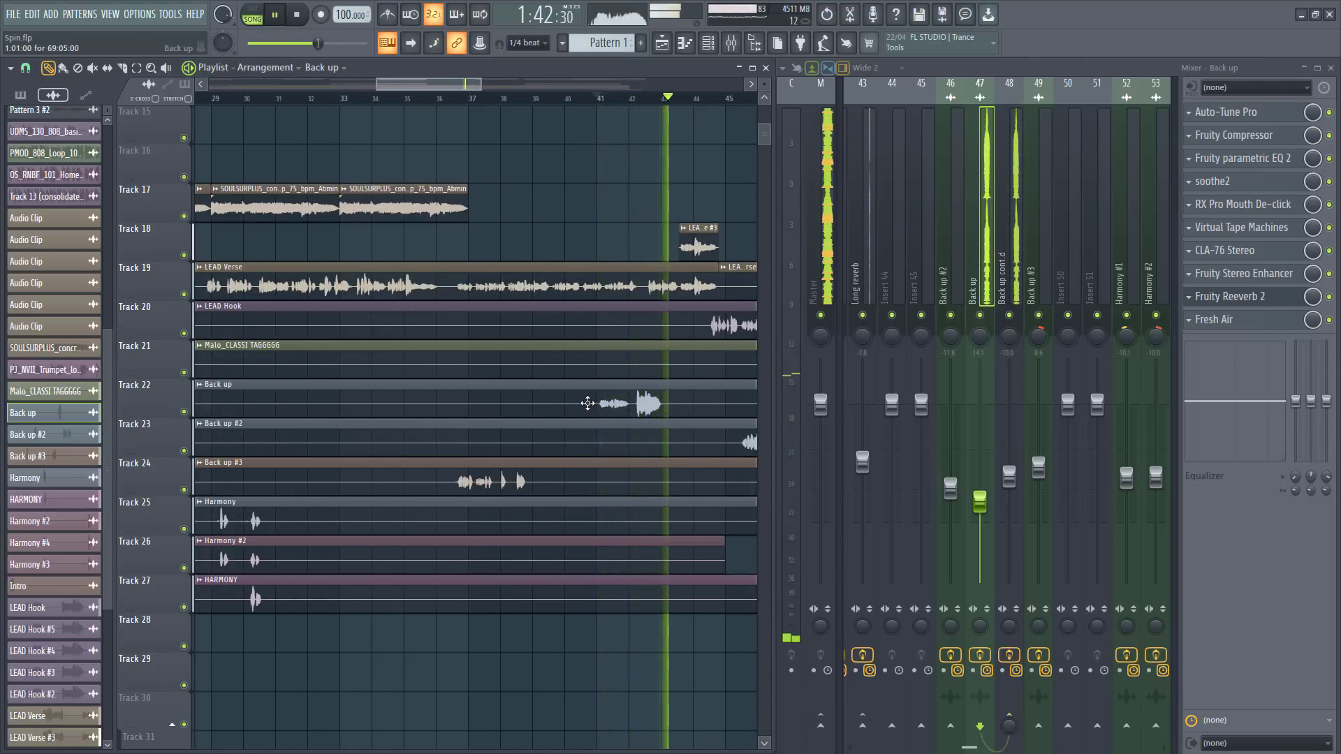
key("space")
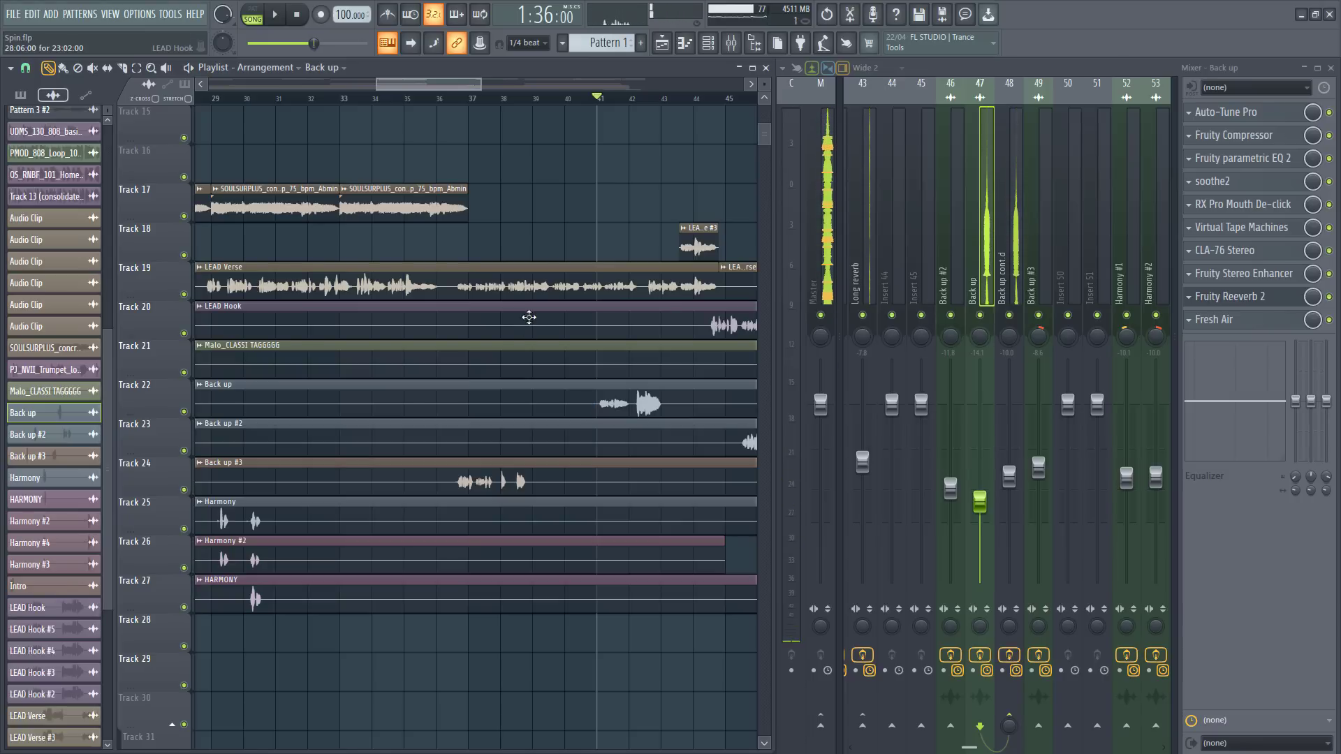
Step: Solo Track 22, play the Back up vocal from bar 41, and open its clip settings
left_click(184, 412, "ctrl")
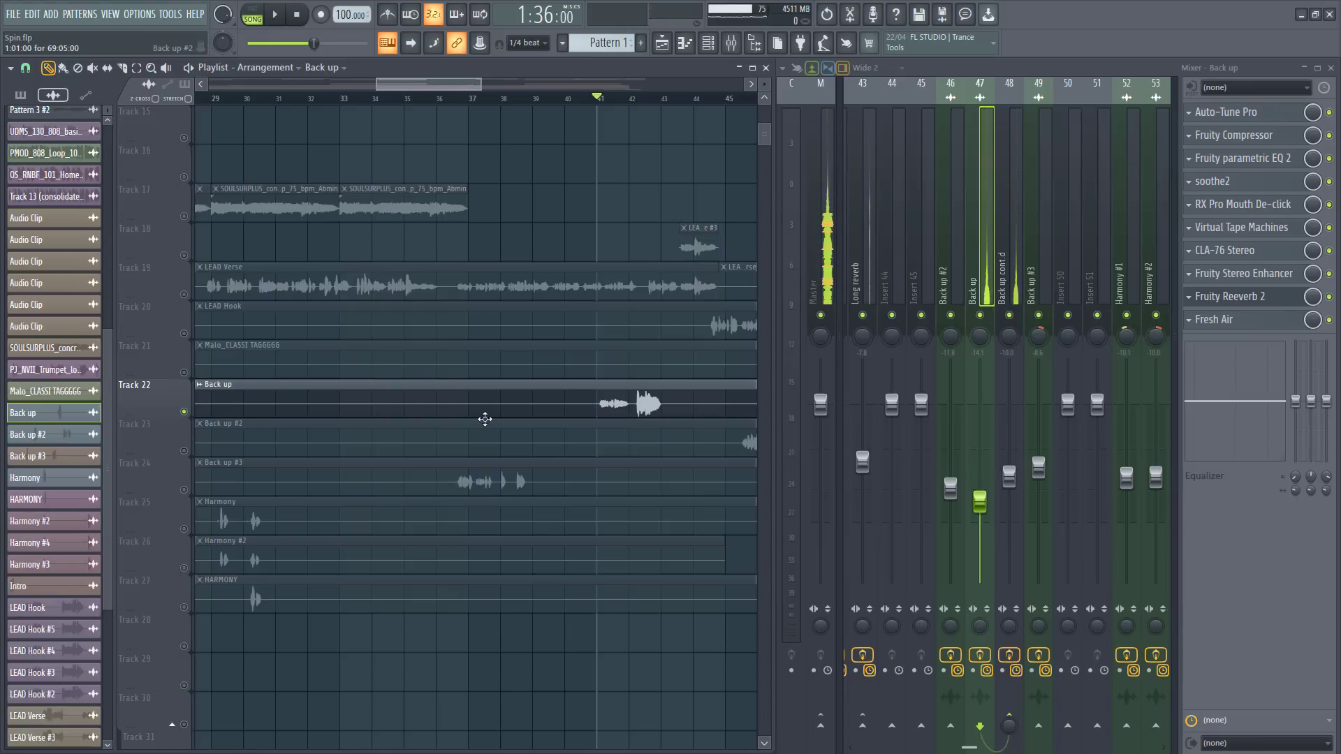
key("space")
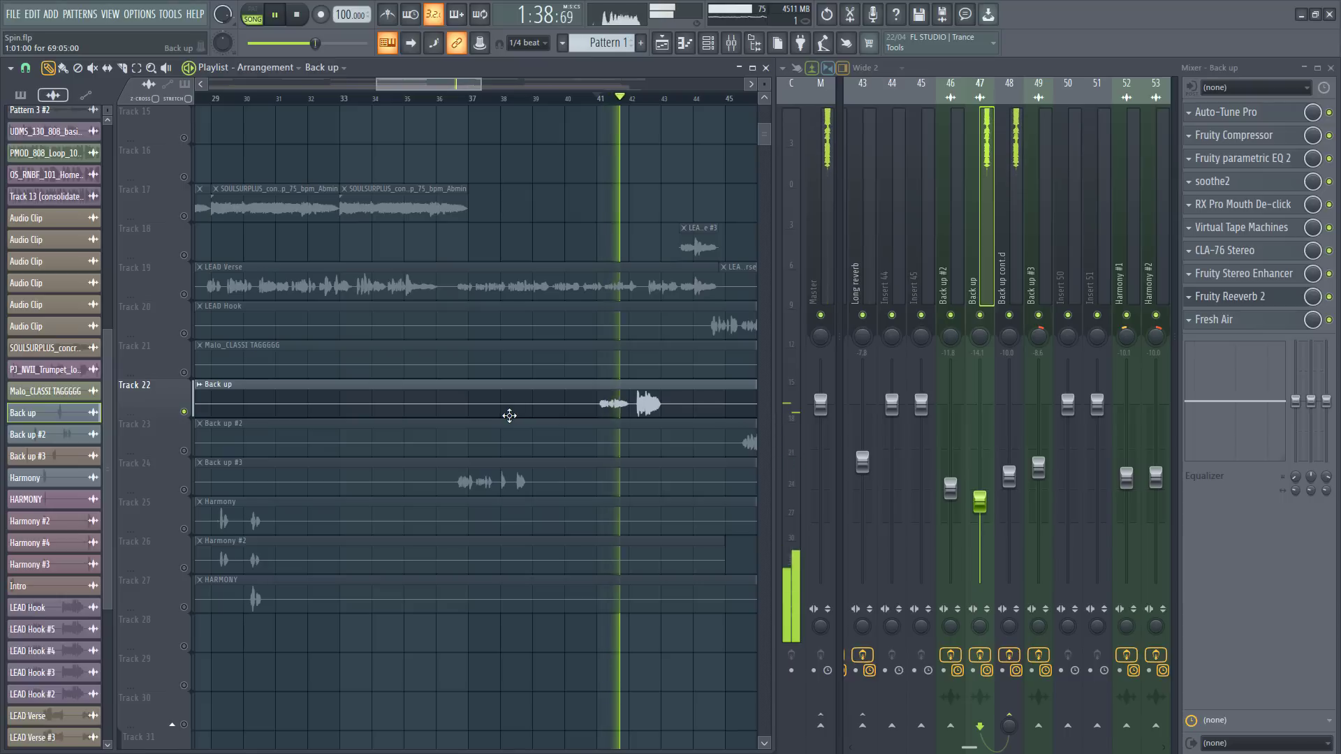
double_click(647, 413)
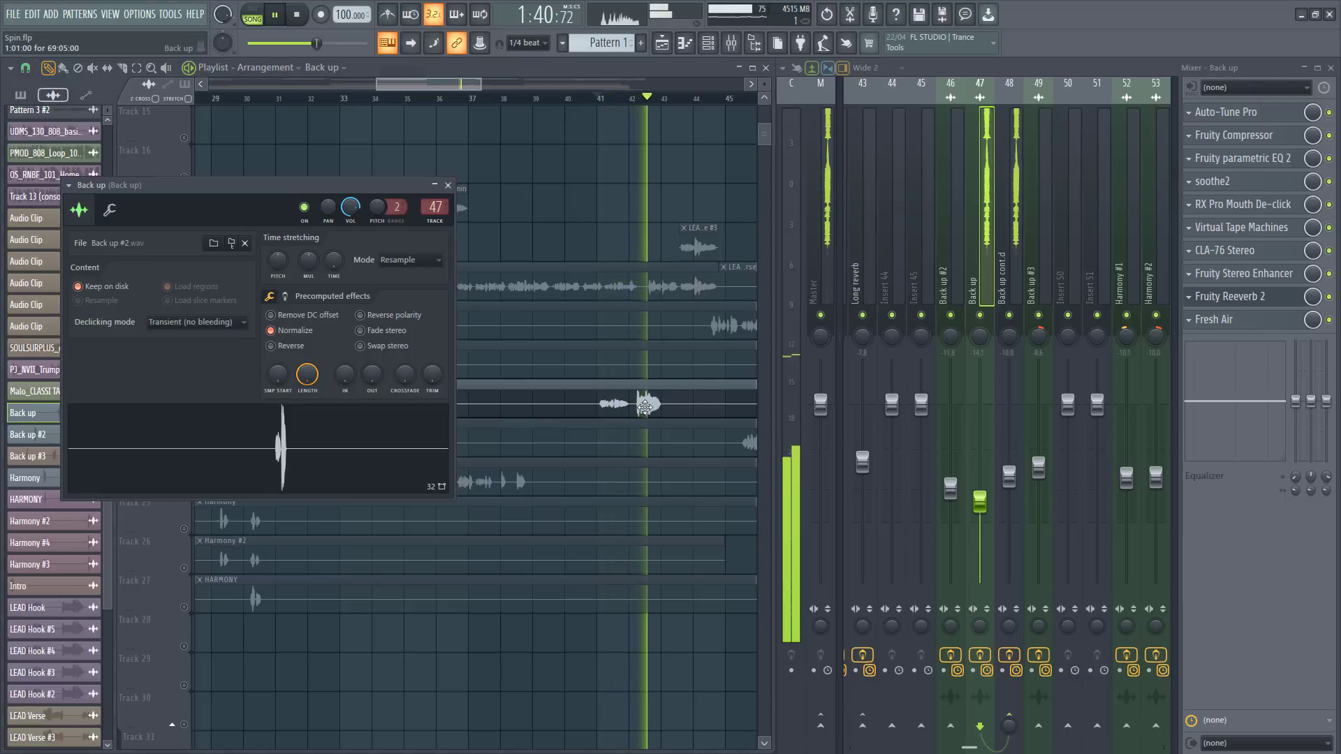
key("space")
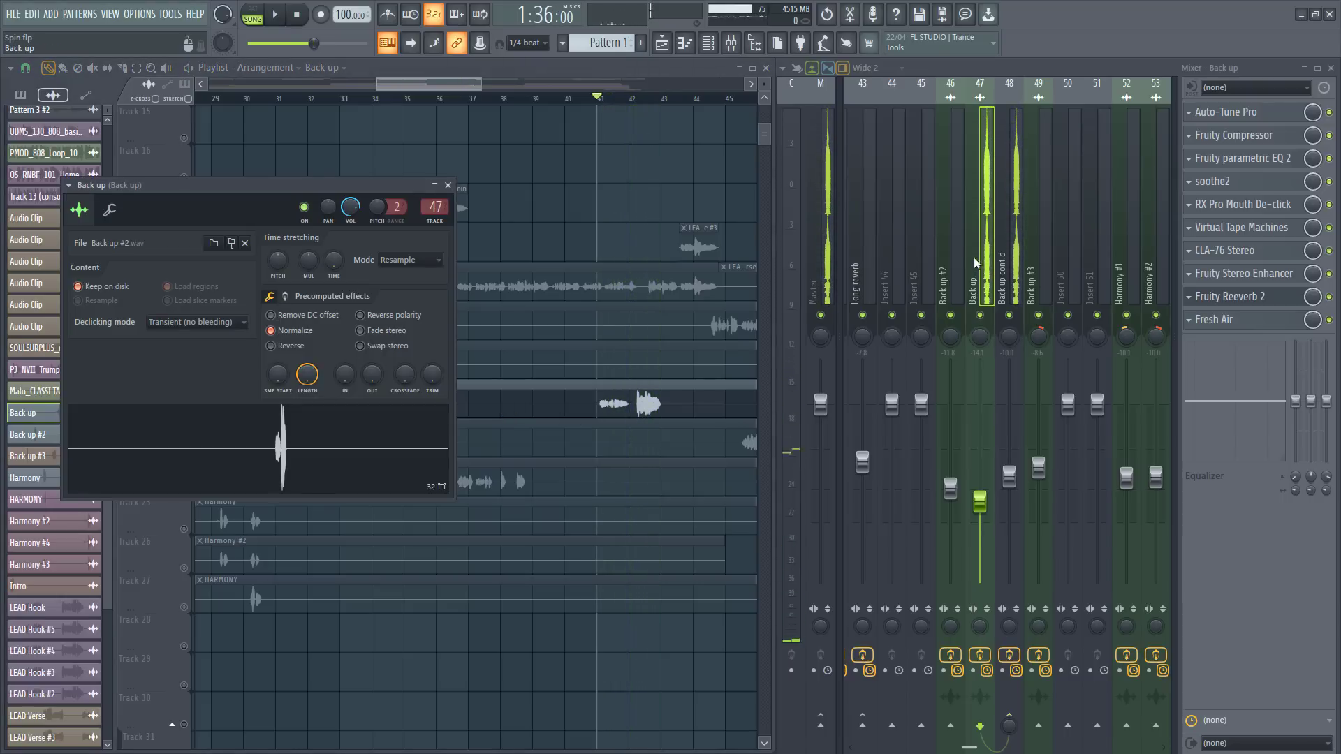
Step: Compare the effect chains on the Back up #2, Back up and Back up cont.d mixer inserts
left_click(948, 280)
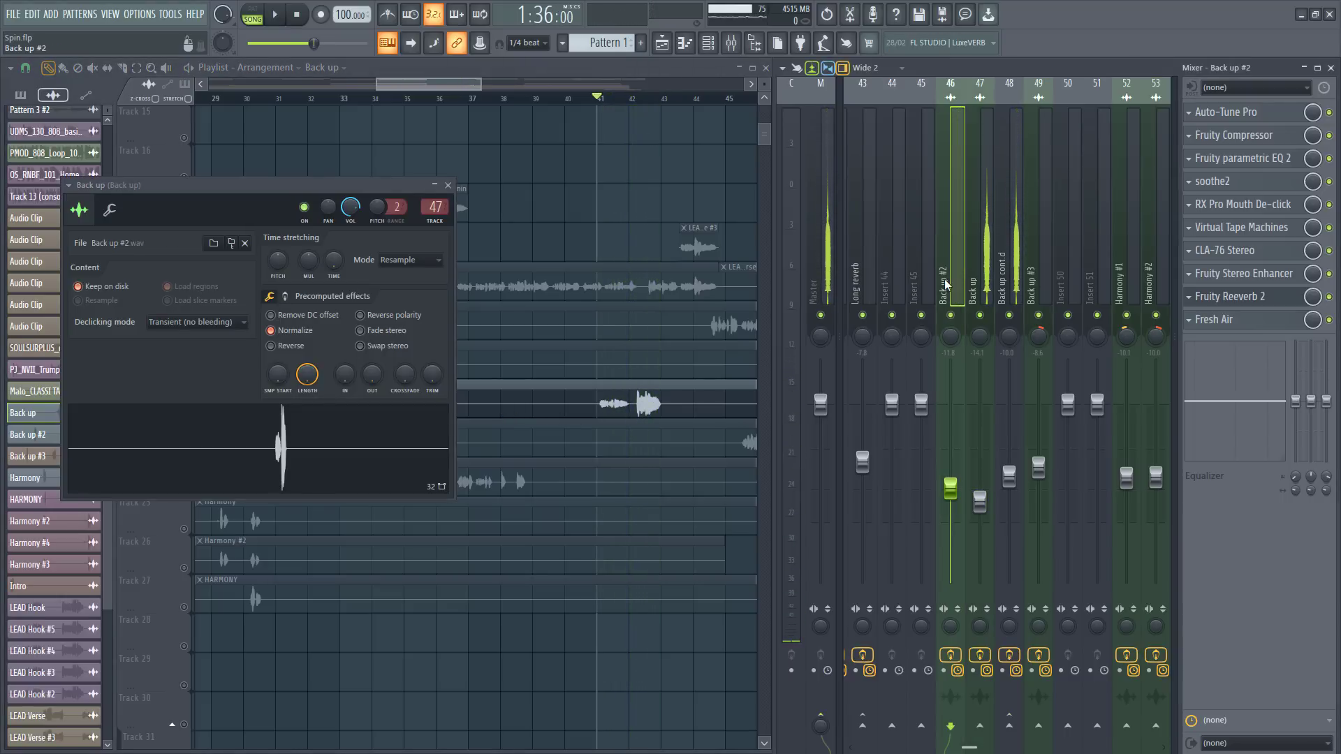
left_click(1003, 290)
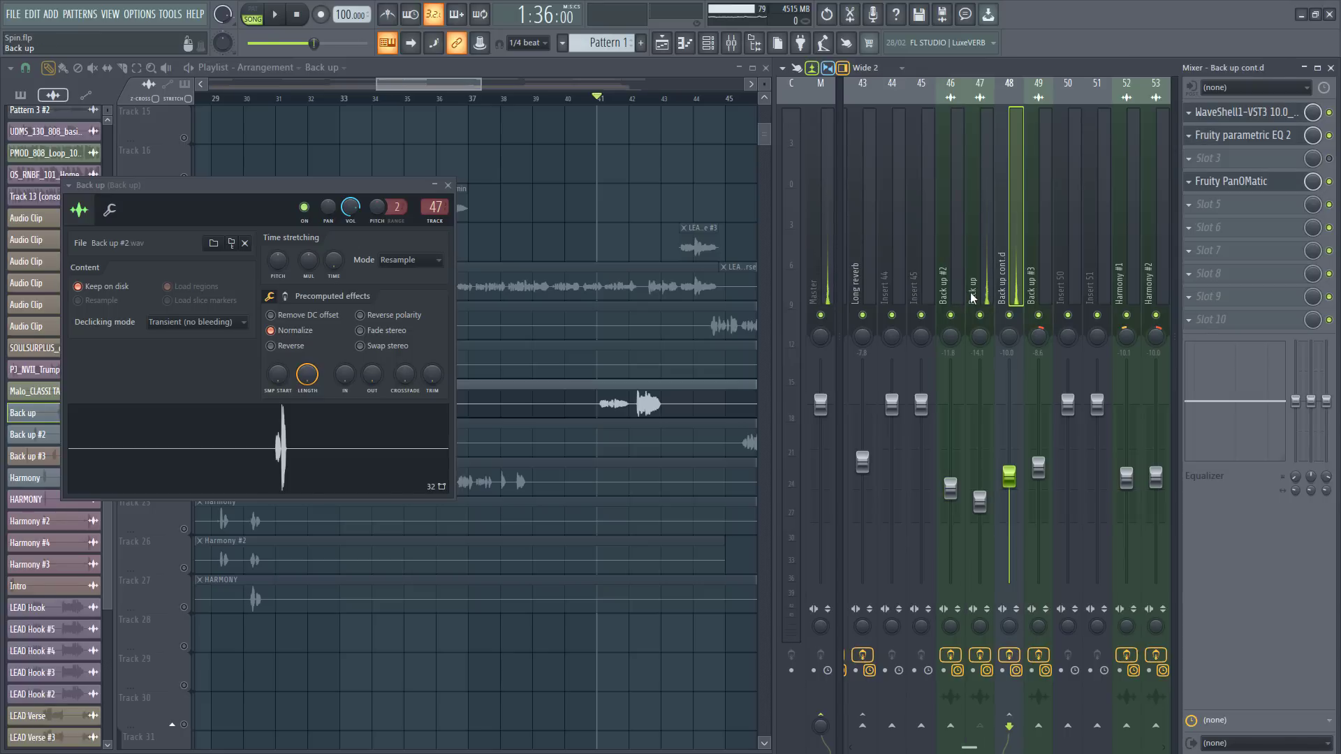
left_click(986, 294)
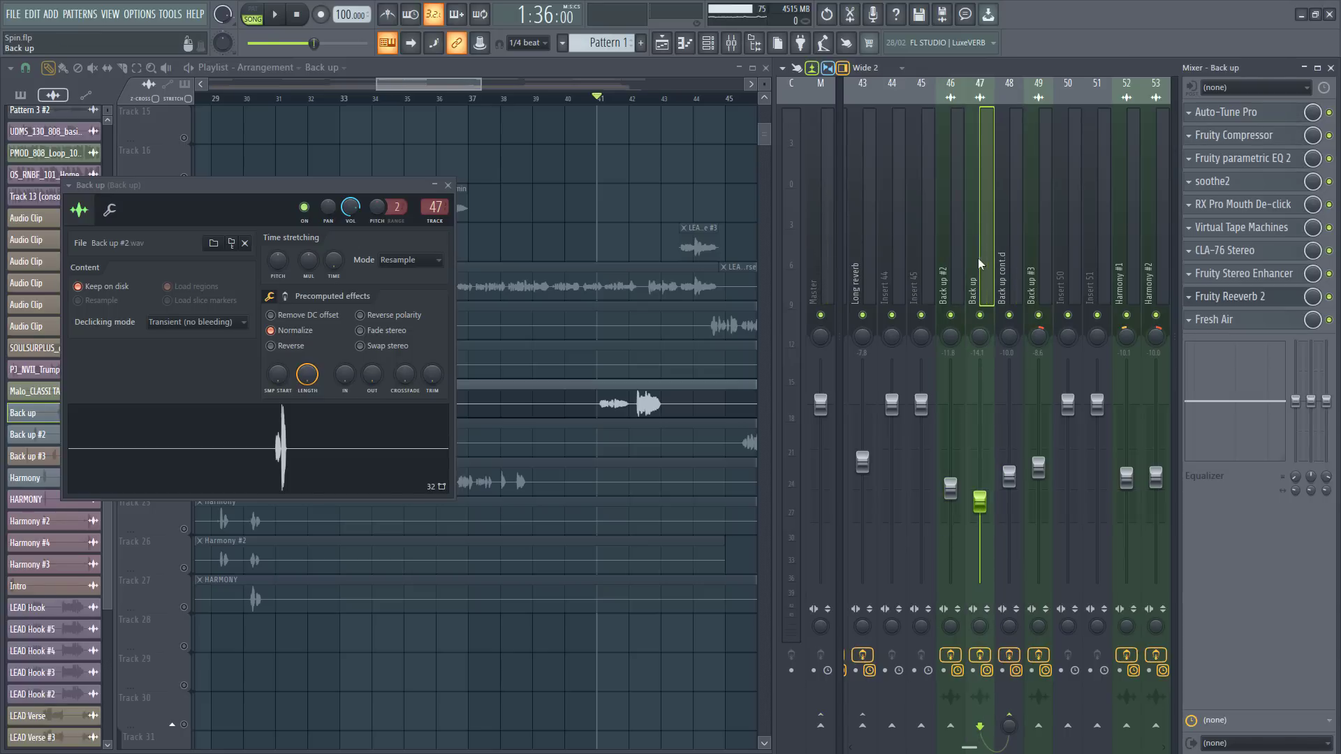
left_click(950, 286)
left_click(987, 274)
left_click(1000, 275)
Step: Inspect the WaveShell Scheps 73, Fruity parametric EQ 2 and Fruity PanOMatic settings on the Back up cont.d insert
left_click(1233, 110)
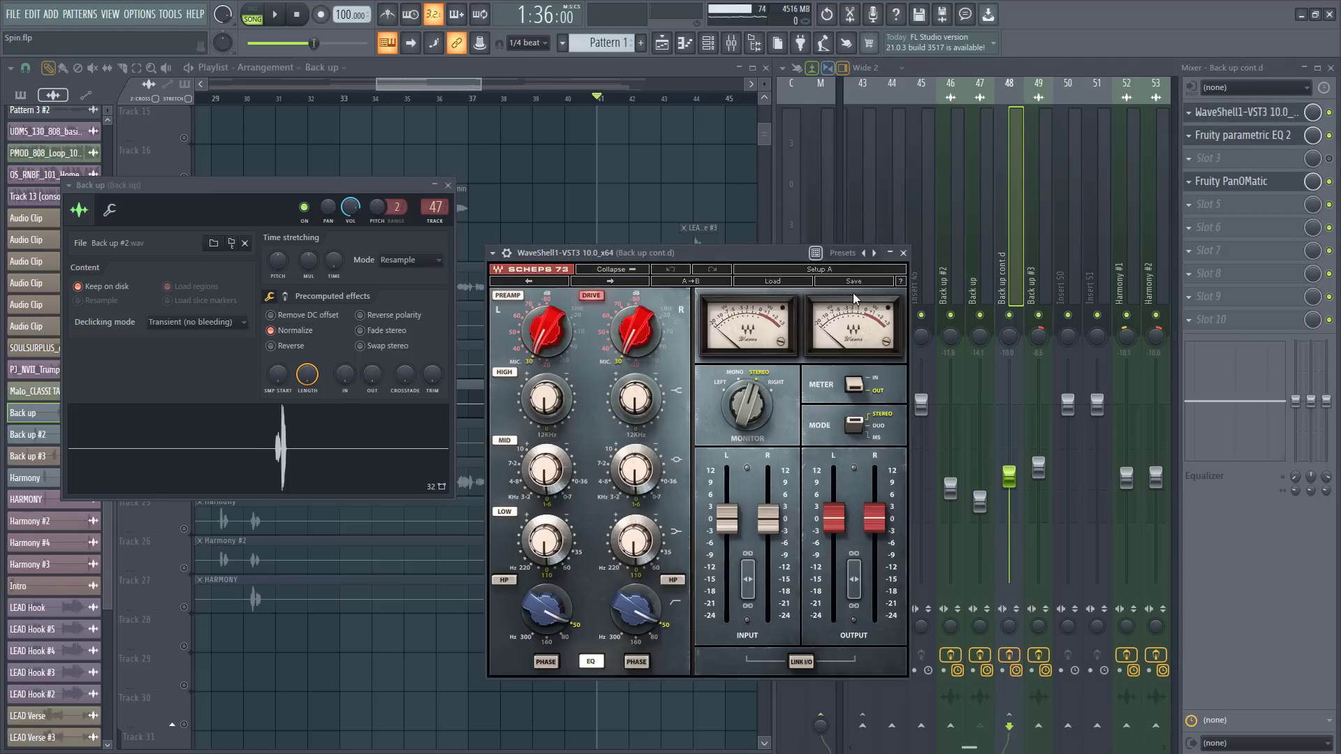
left_click(904, 253)
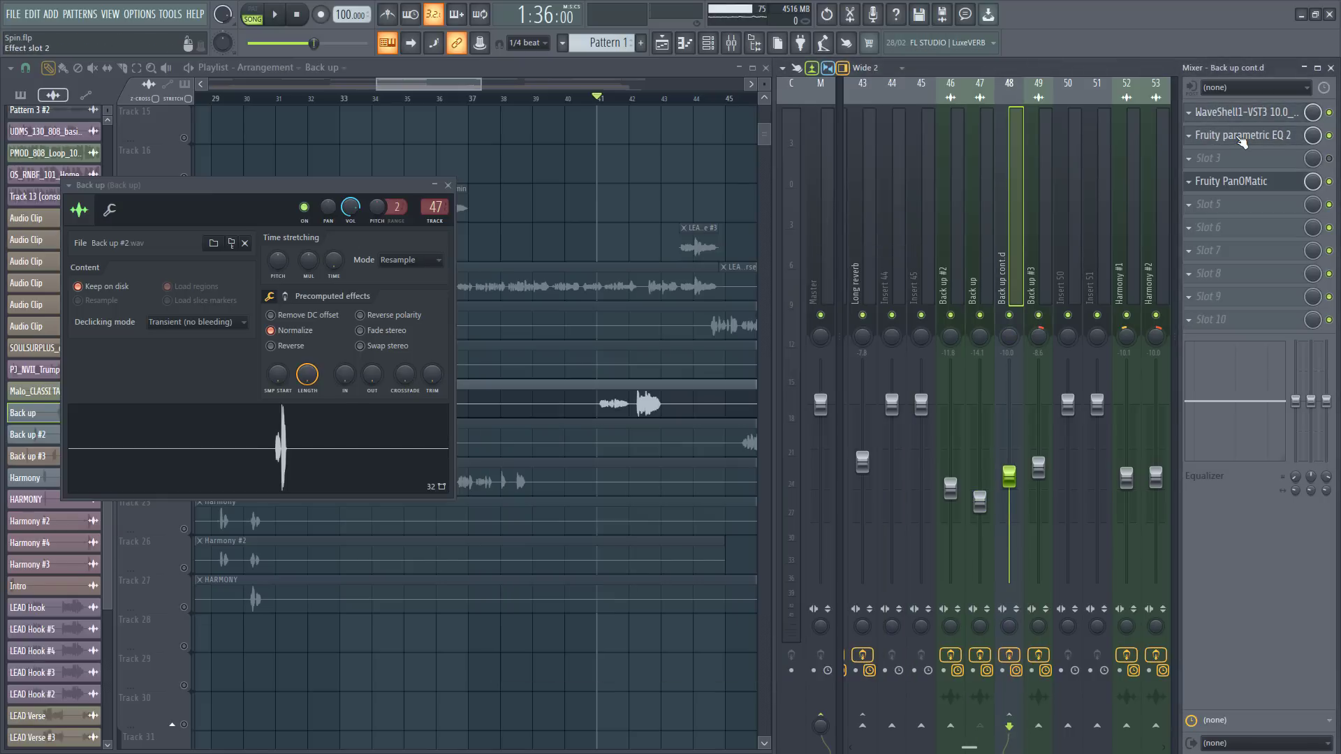
left_click(1241, 138)
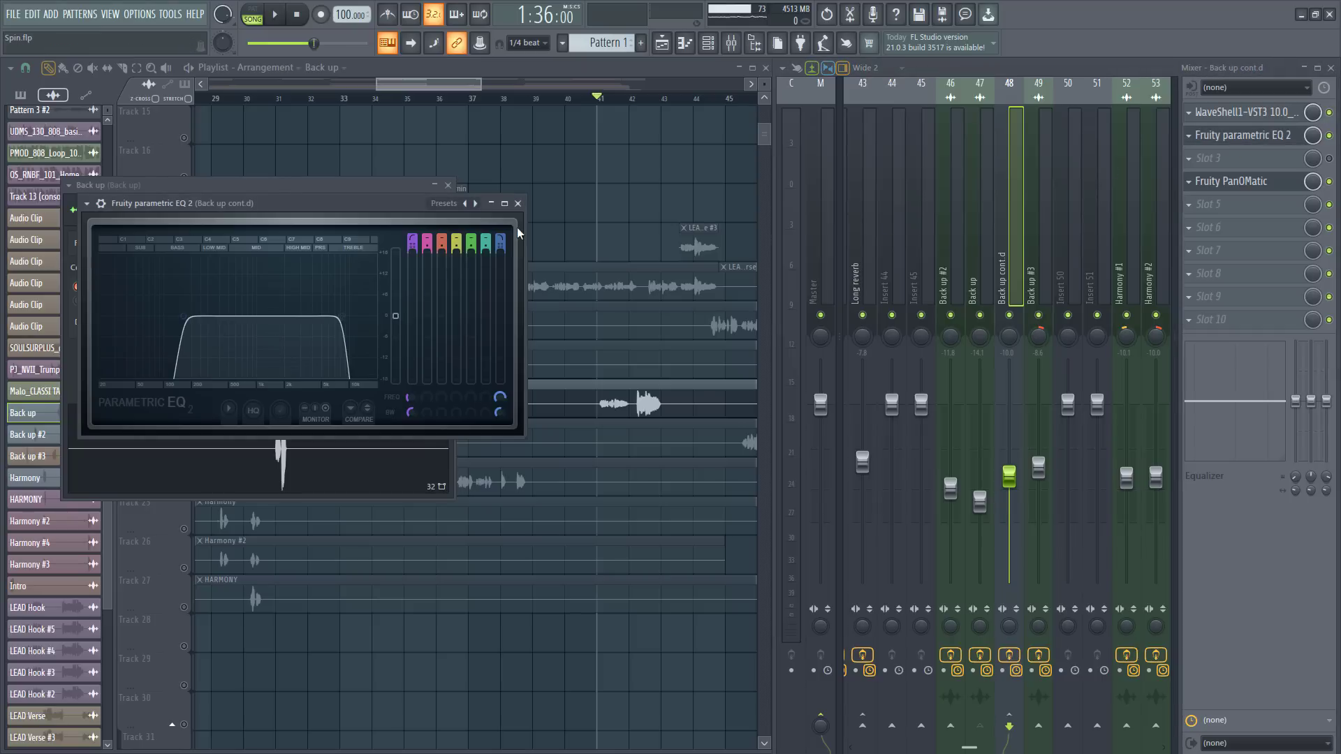
left_click(517, 204)
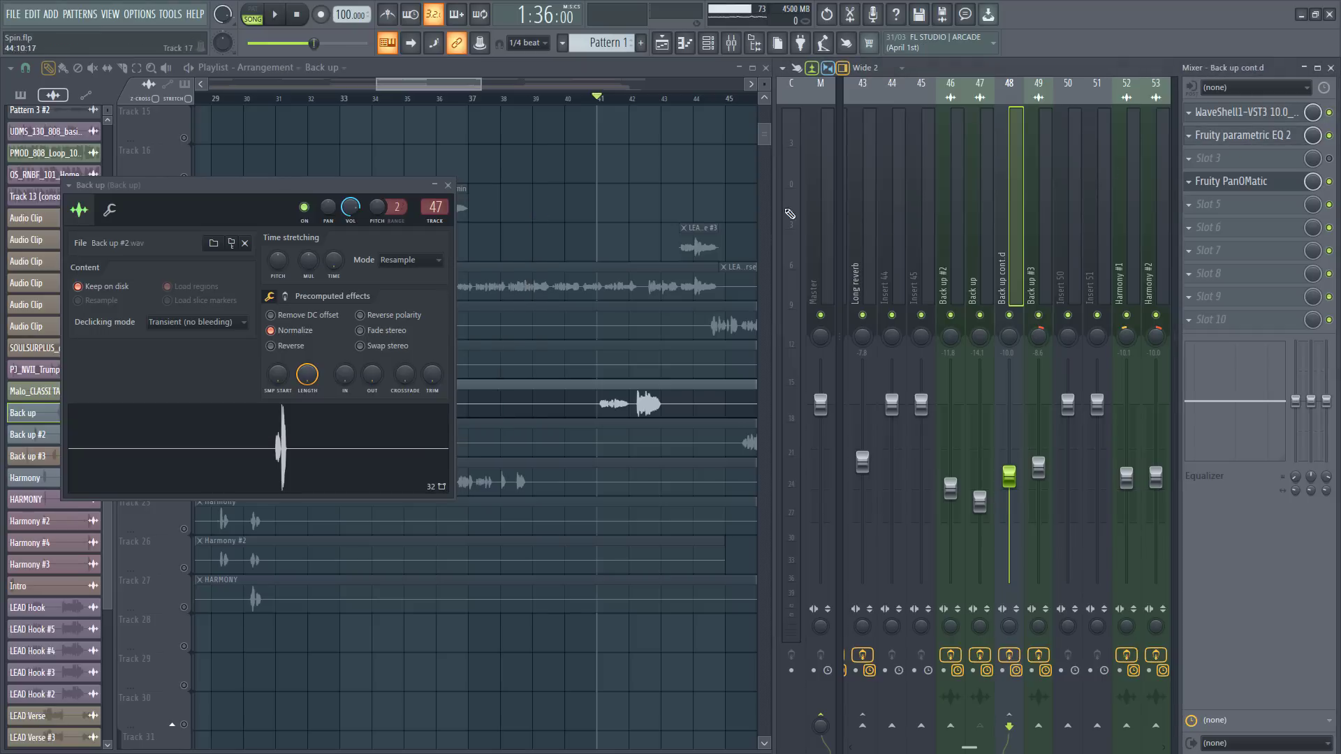
left_click(1251, 185)
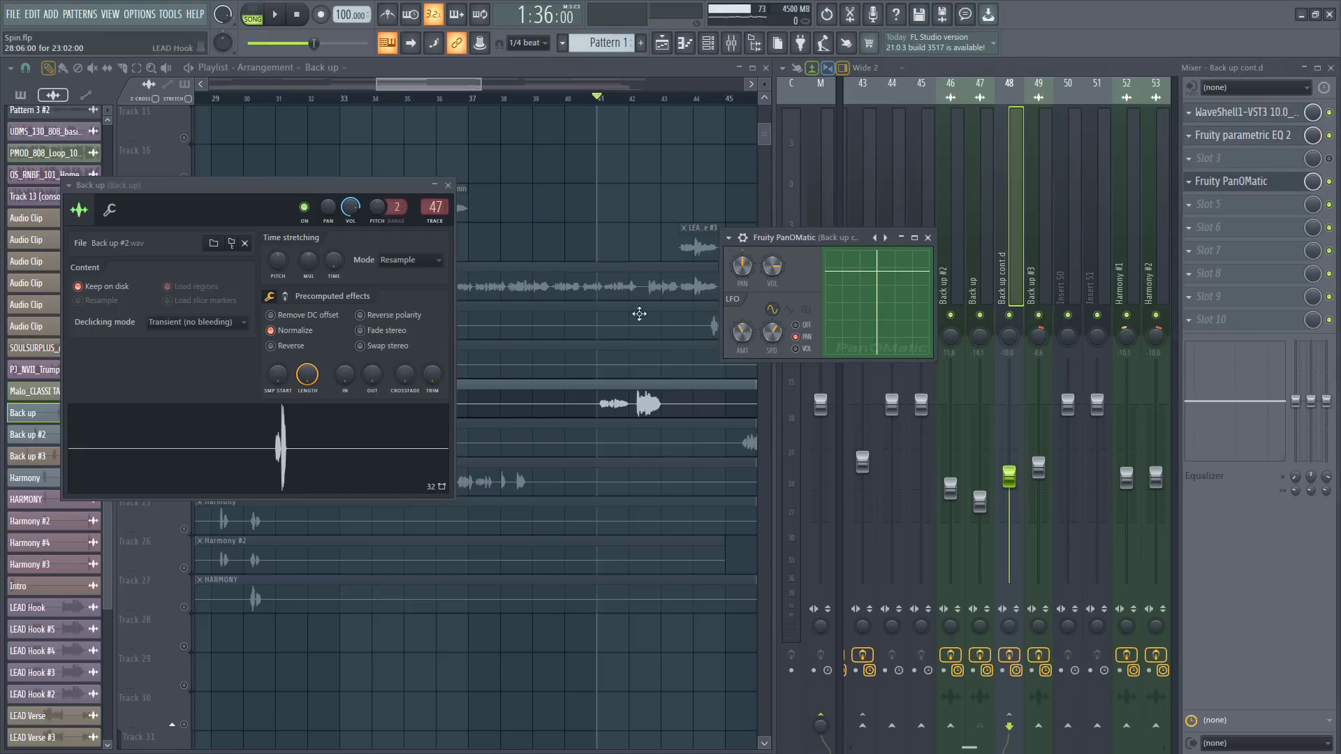
left_click_drag(835, 241, 675, 351)
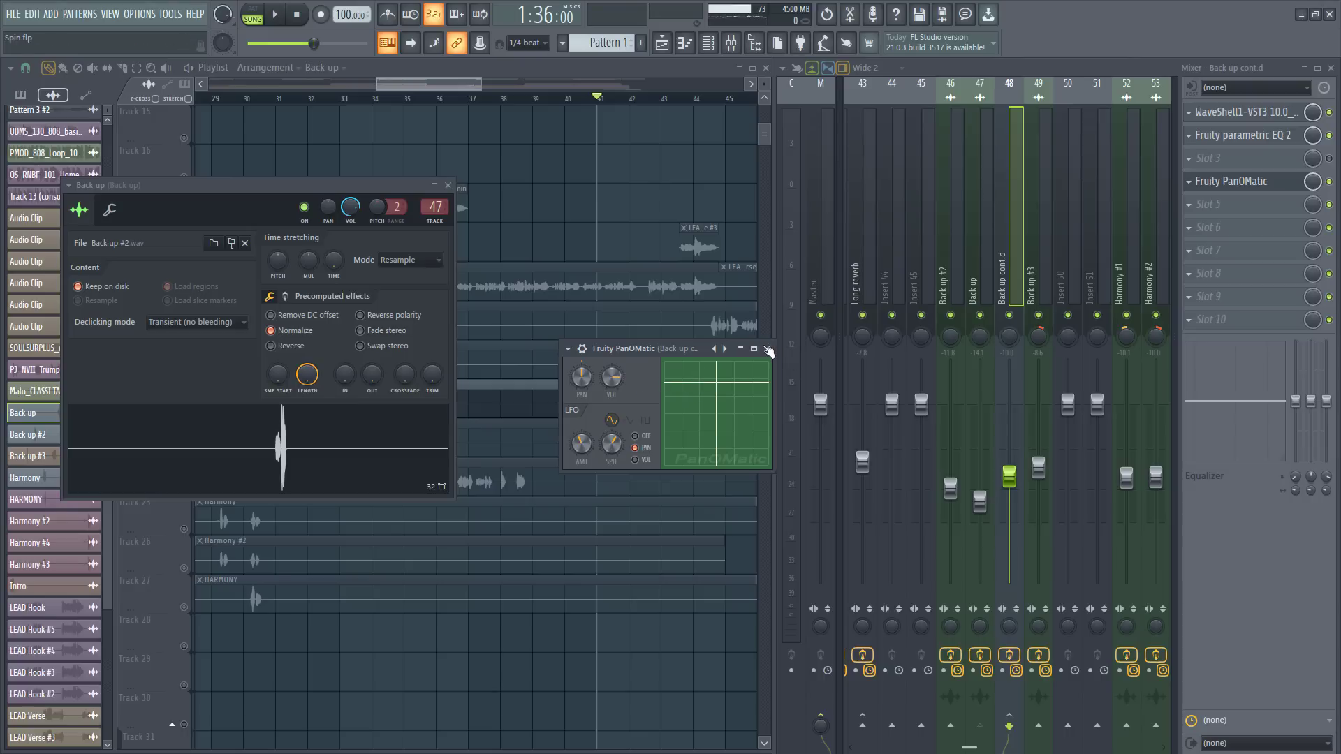
left_click(769, 350)
Step: Play the soloed Back up vocal, dismiss its clip window, and show the Back up cont.d insert
key("space")
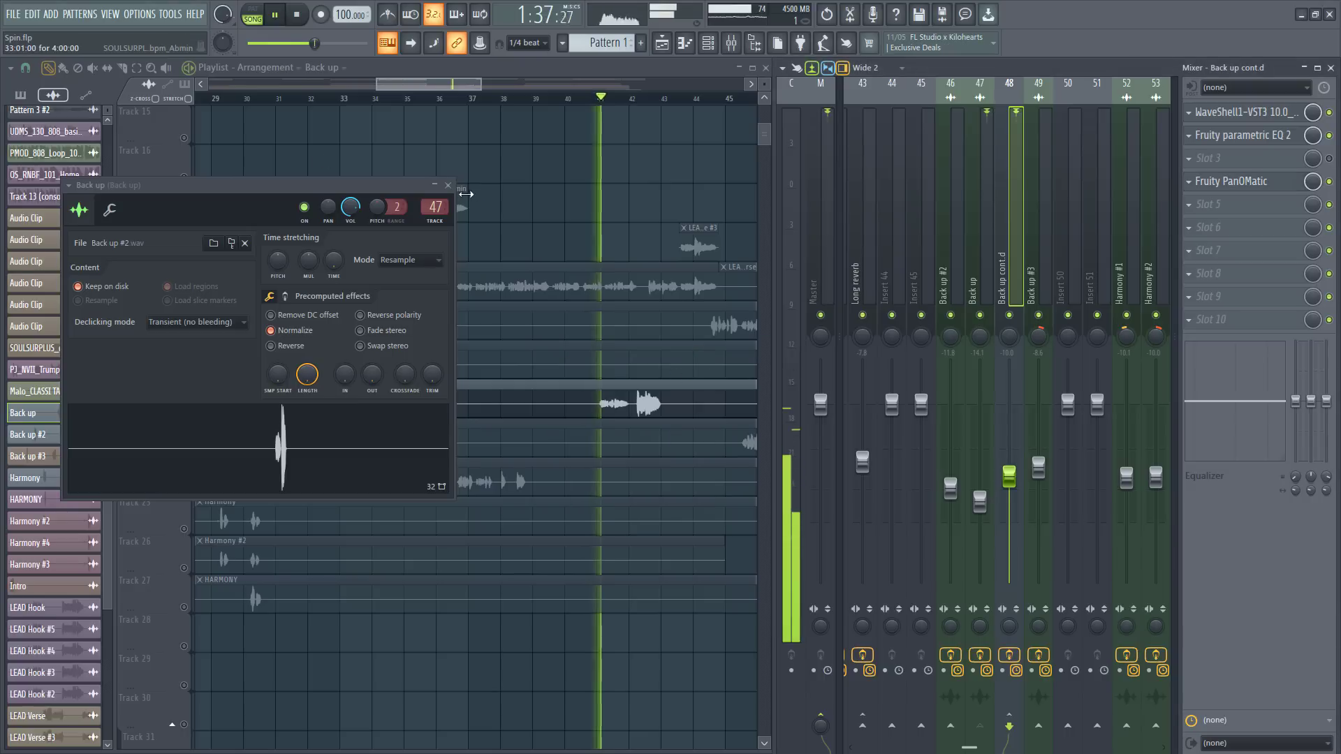
left_click(448, 185)
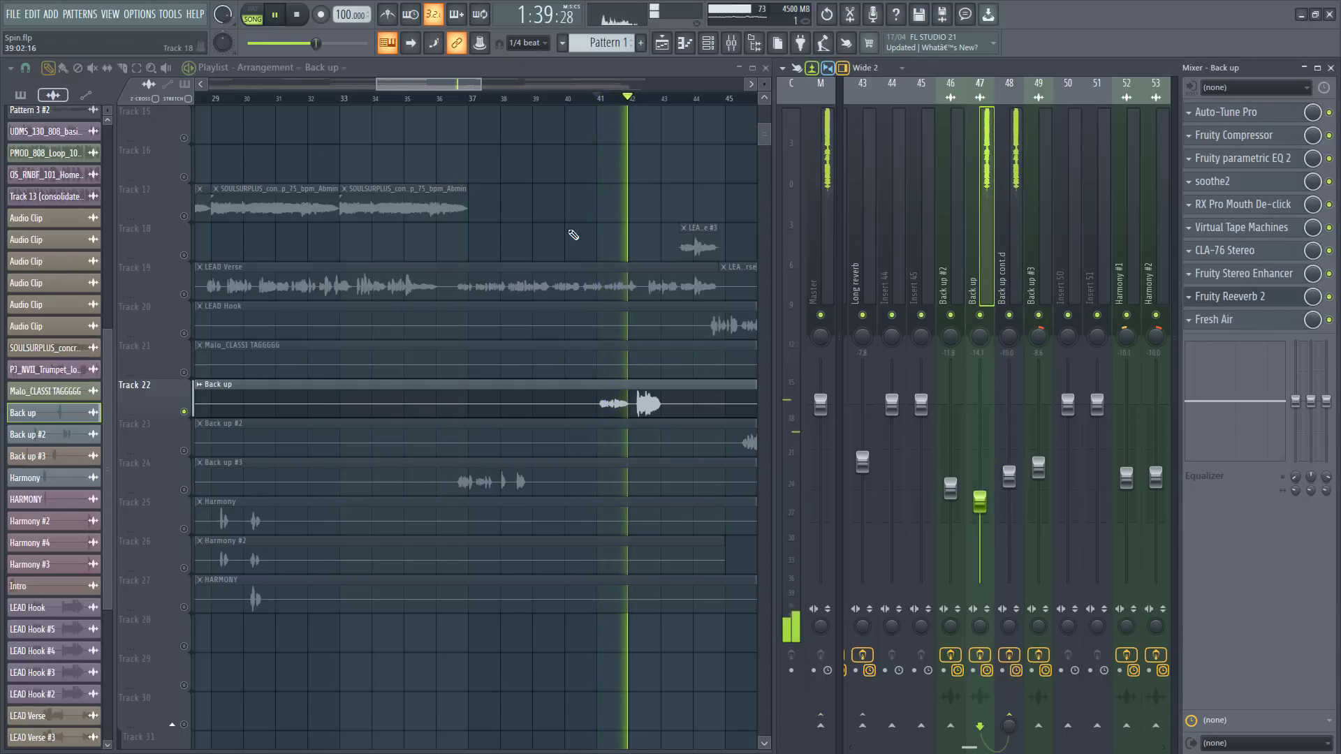
left_click(1007, 265)
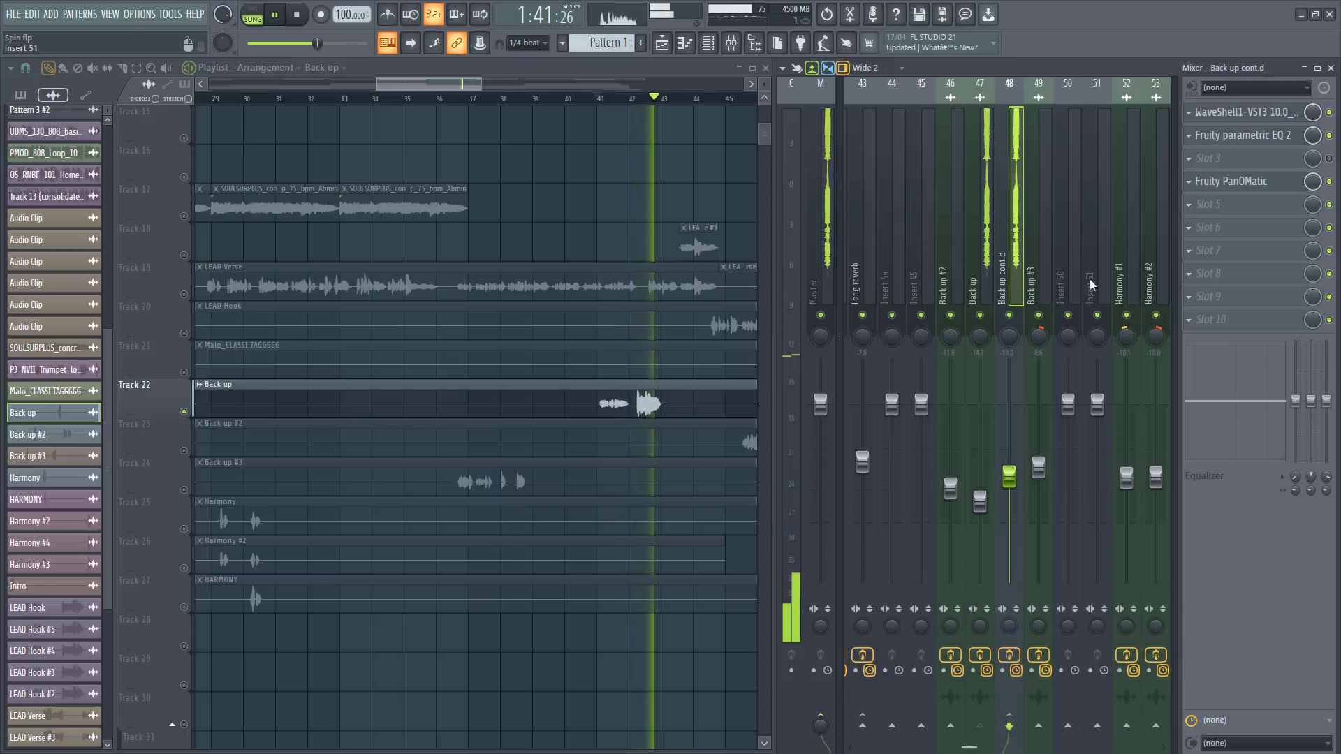
key("space")
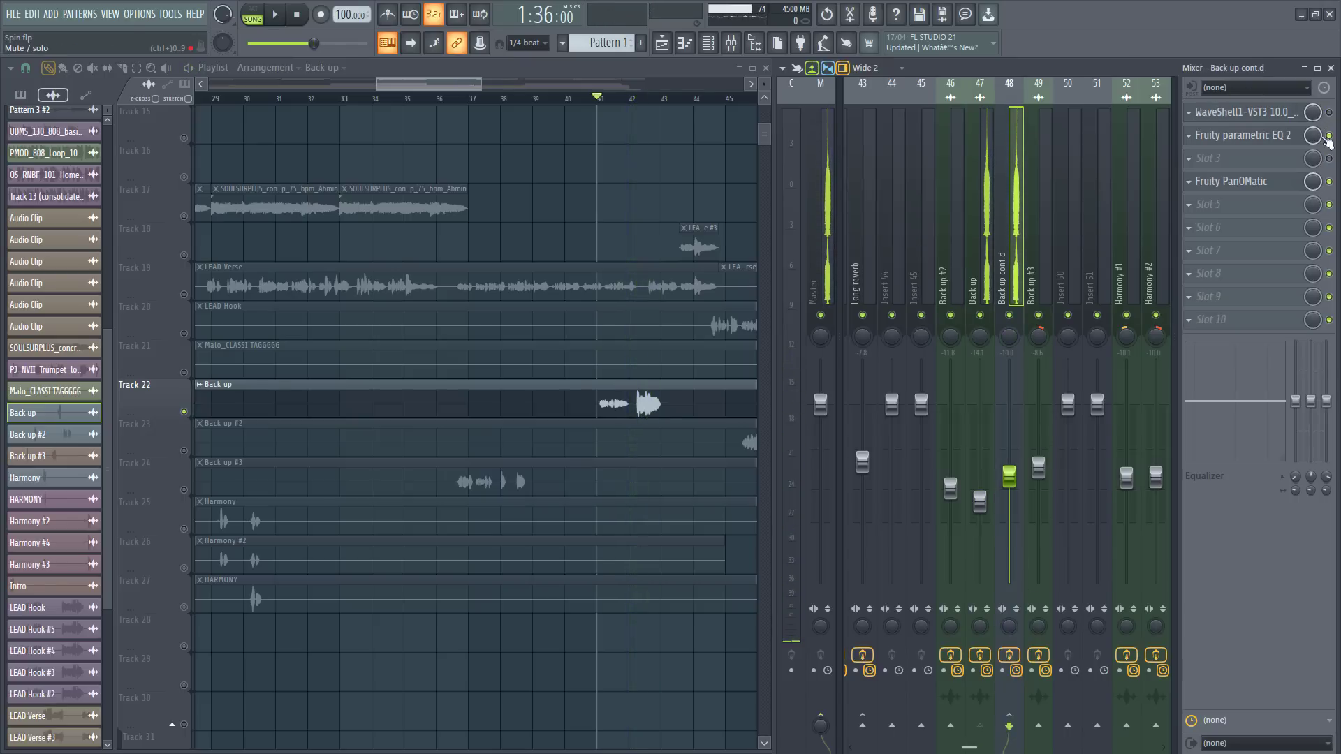
Step: Play the soloed Back up vocal with the Back up cont.d effects bypassed, and again with them enabled
key("space")
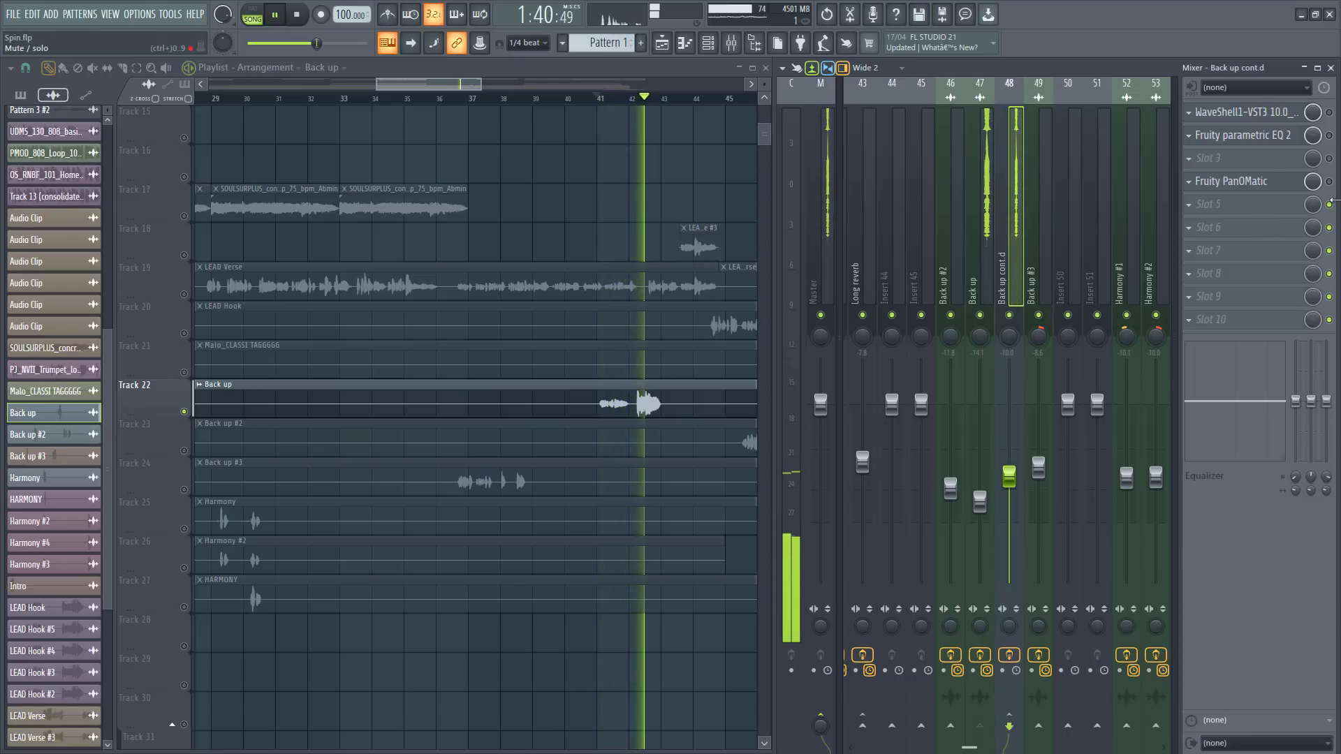
key("space")
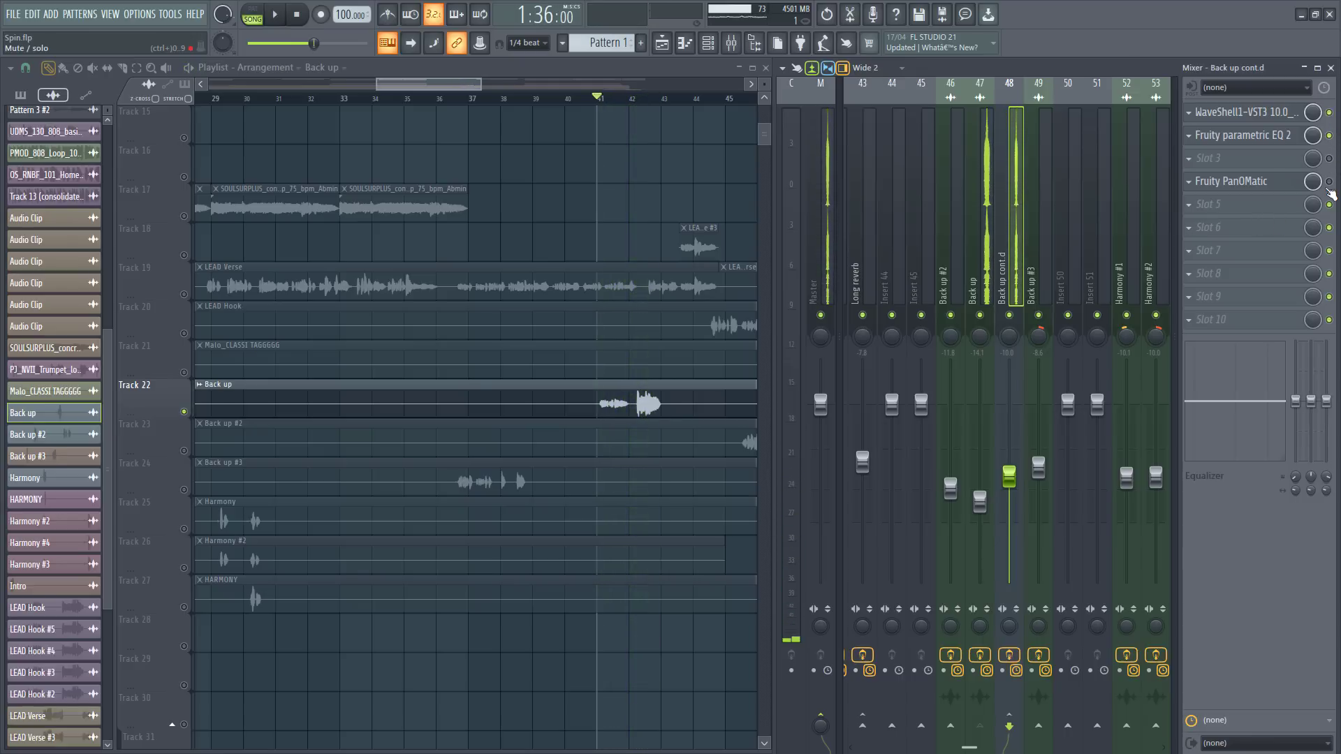
key("space")
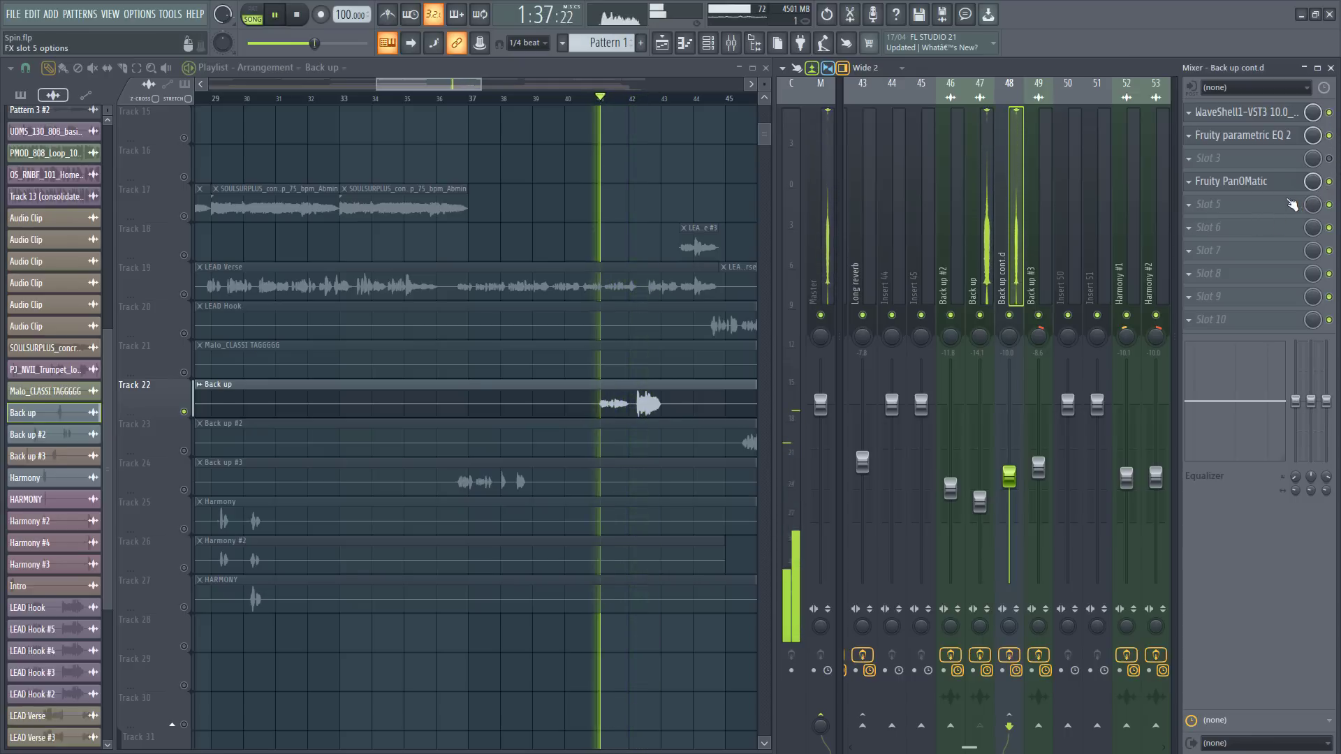
scroll(574, 329, "down", 3)
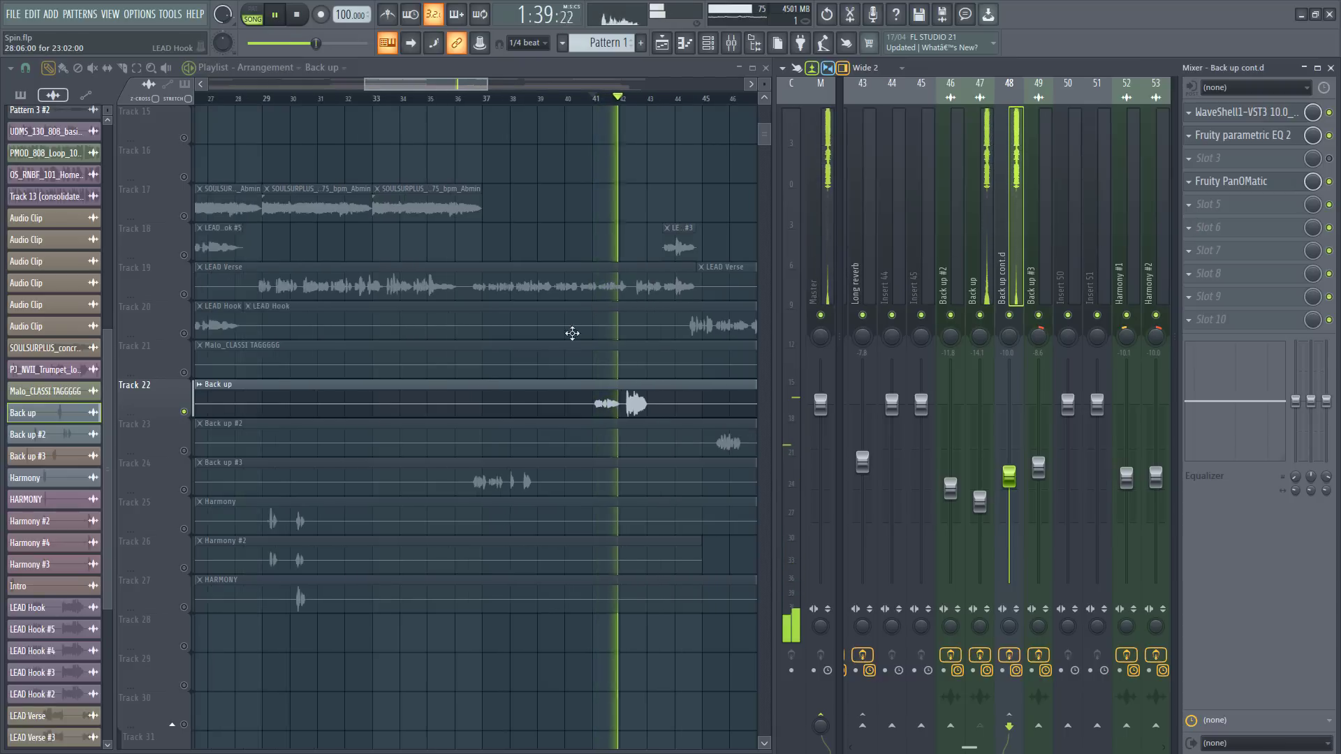
scroll(479, 338, "down", 3)
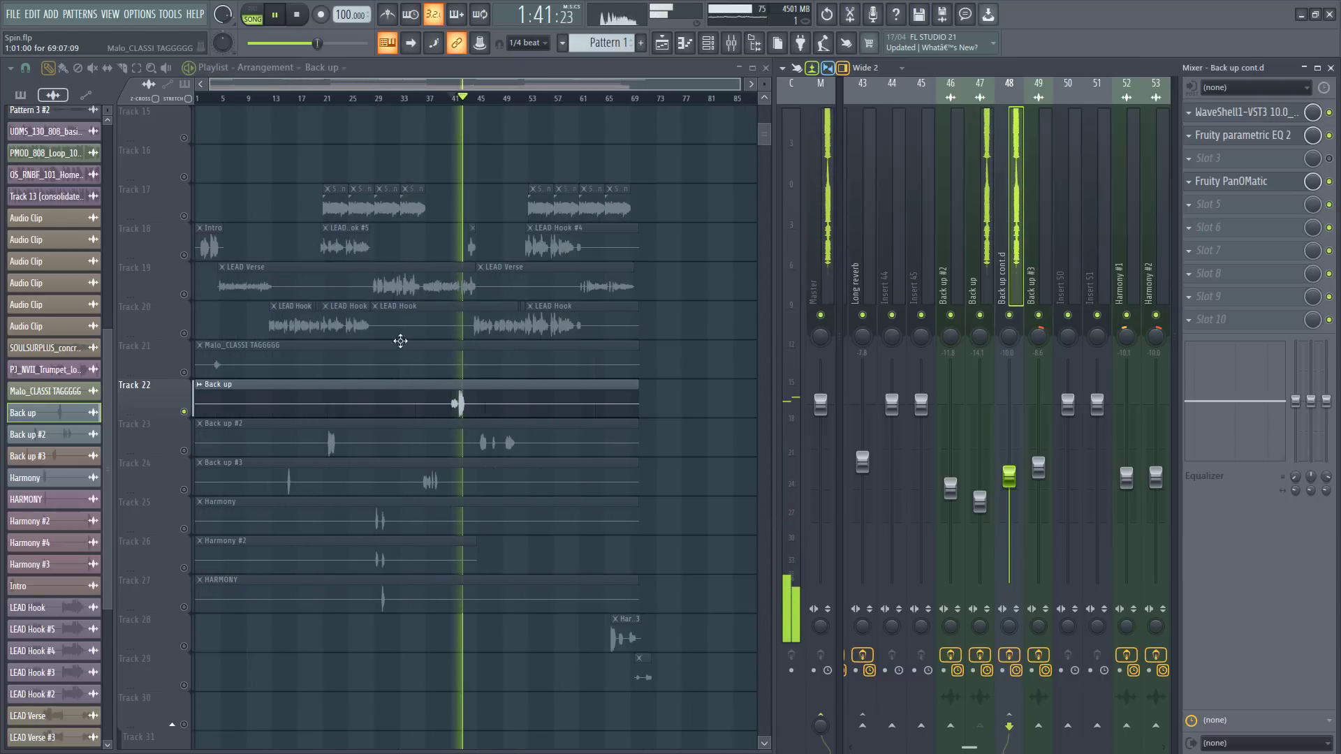
key("space")
Step: Unsolo Track 22 and play the Back up vocal with the full mix from bar 41
right_click(184, 411)
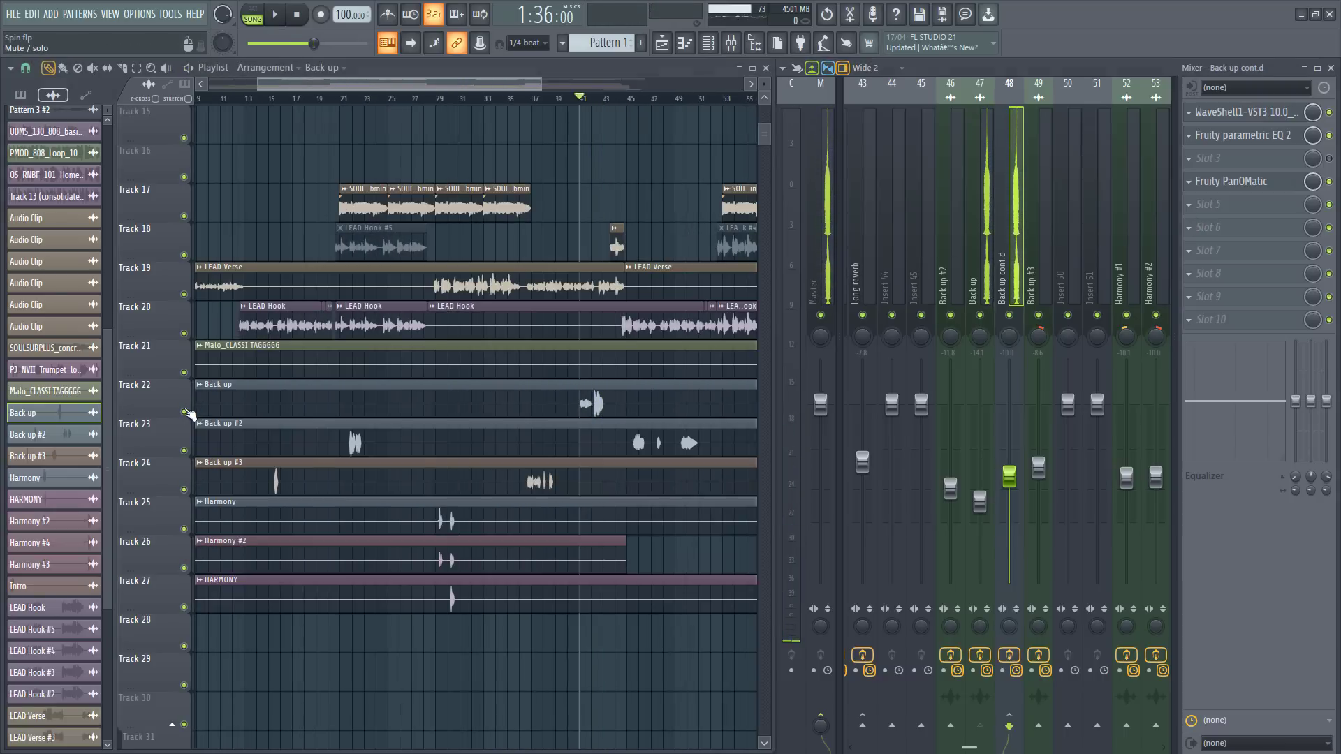
key("space")
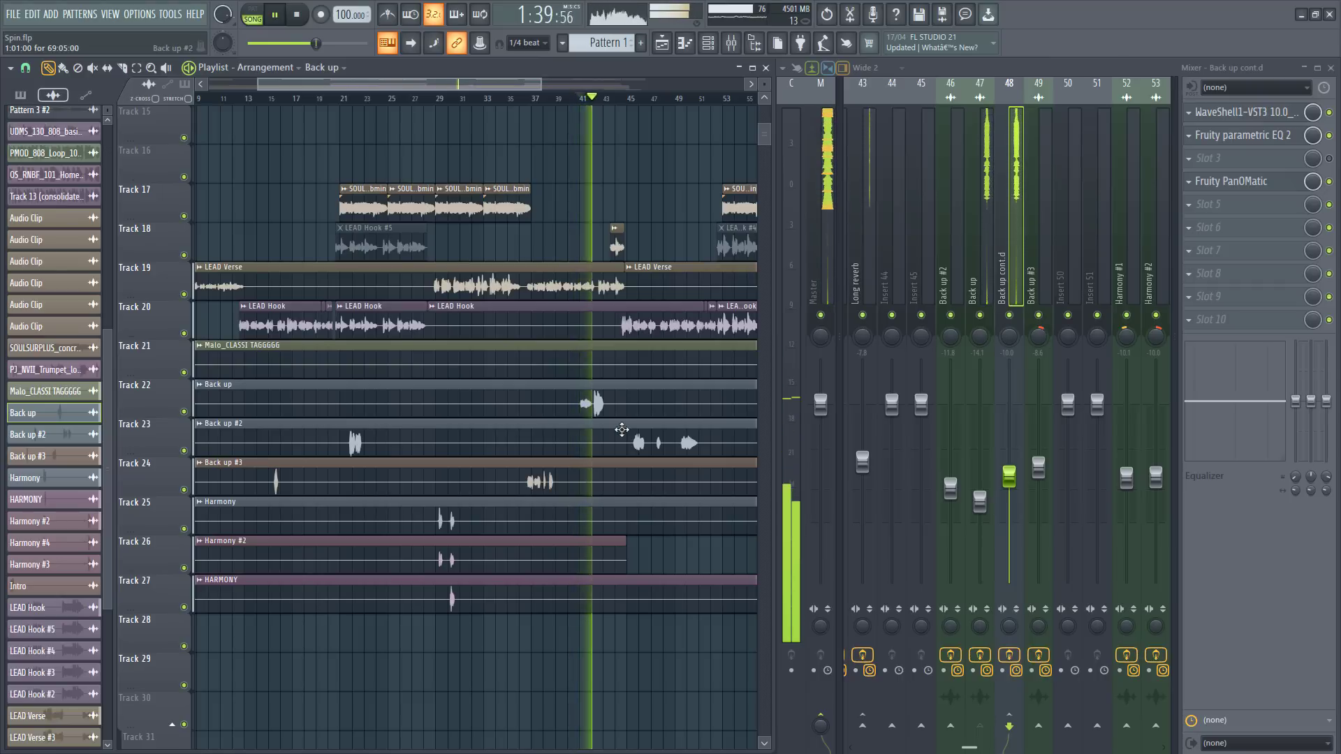
scroll(614, 431, "up", 4)
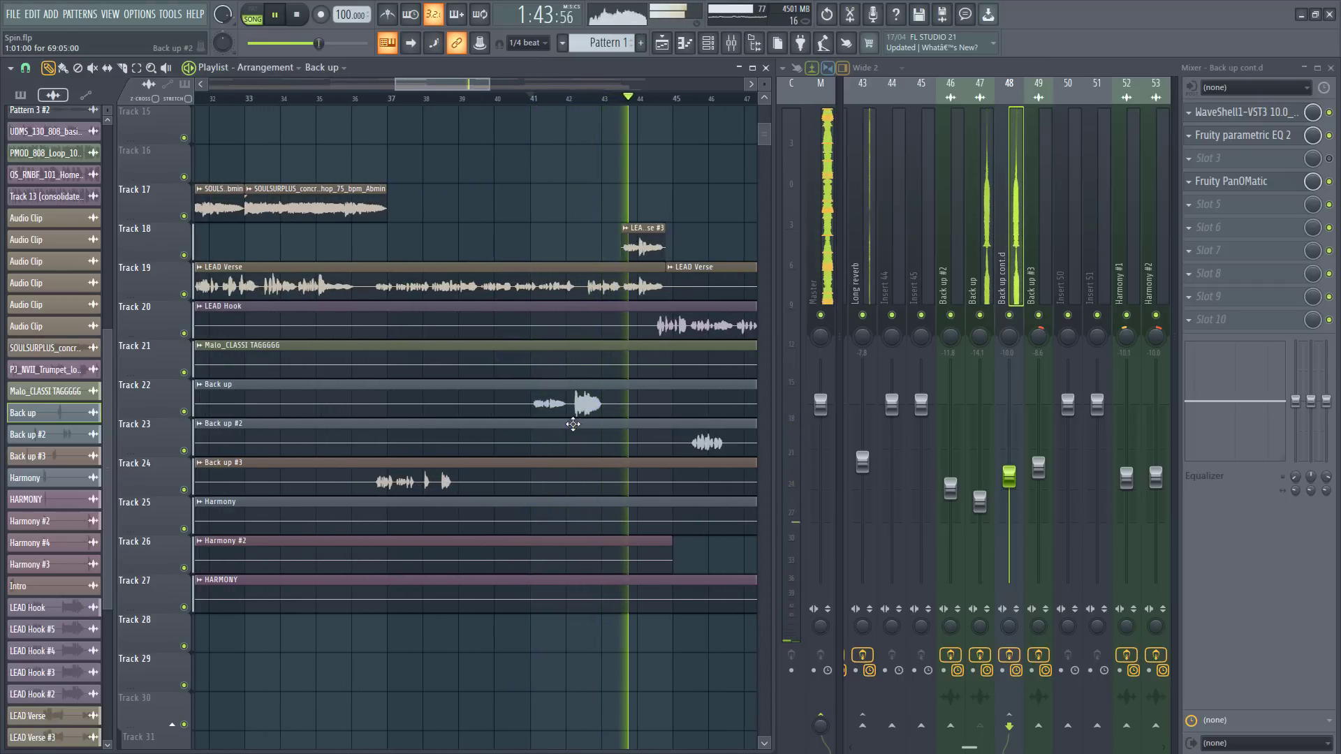
scroll(569, 425, "down", 1)
scroll(562, 427, "down", 2)
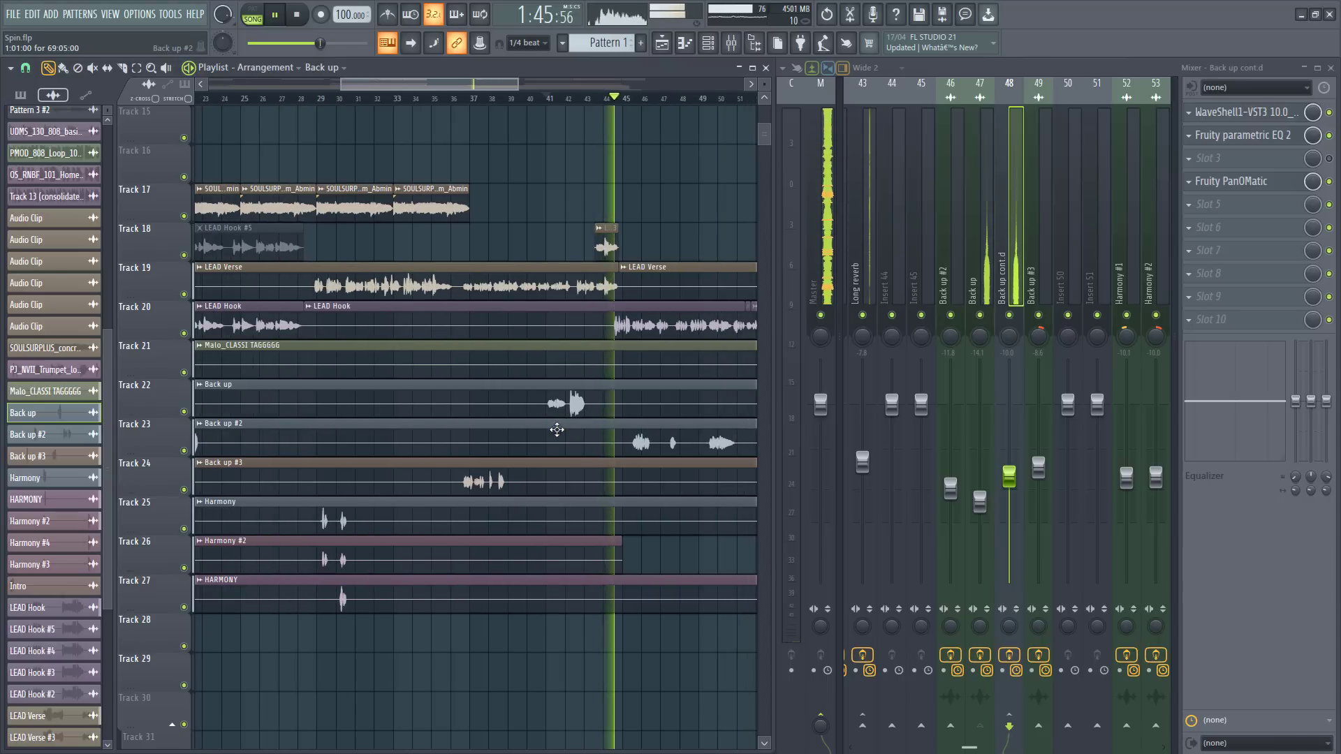
scroll(598, 443, "down", 2)
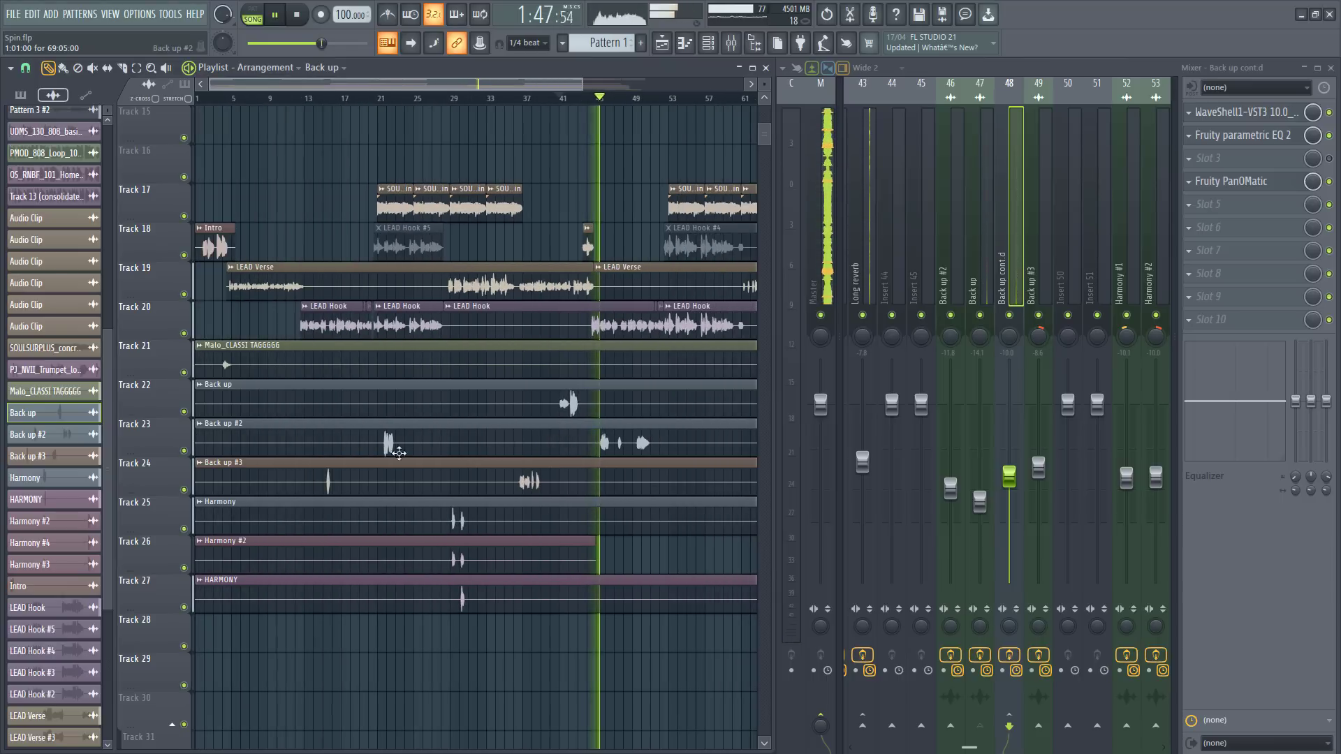
key("space")
Step: Bring up the mixer insert of the Back up #3 clip on Track 24 and play that section in the full mix
double_click(287, 471)
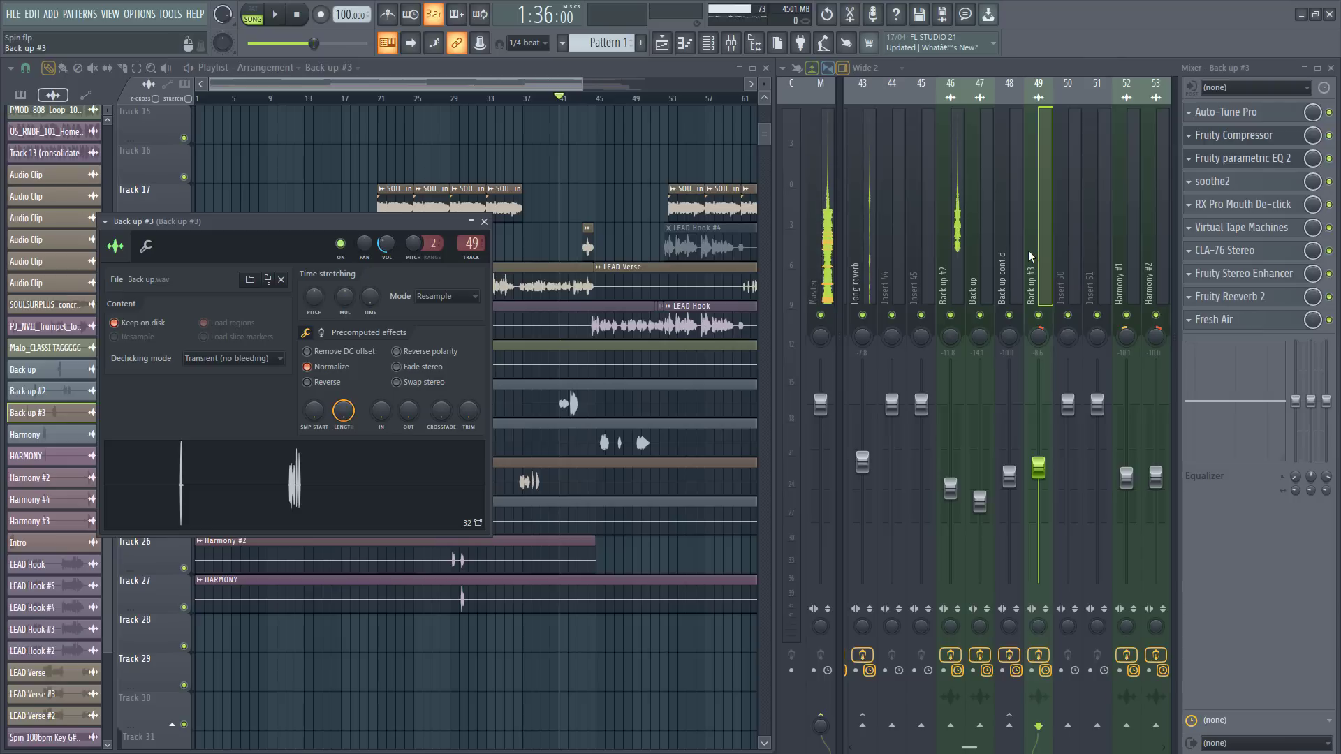
left_click(580, 85)
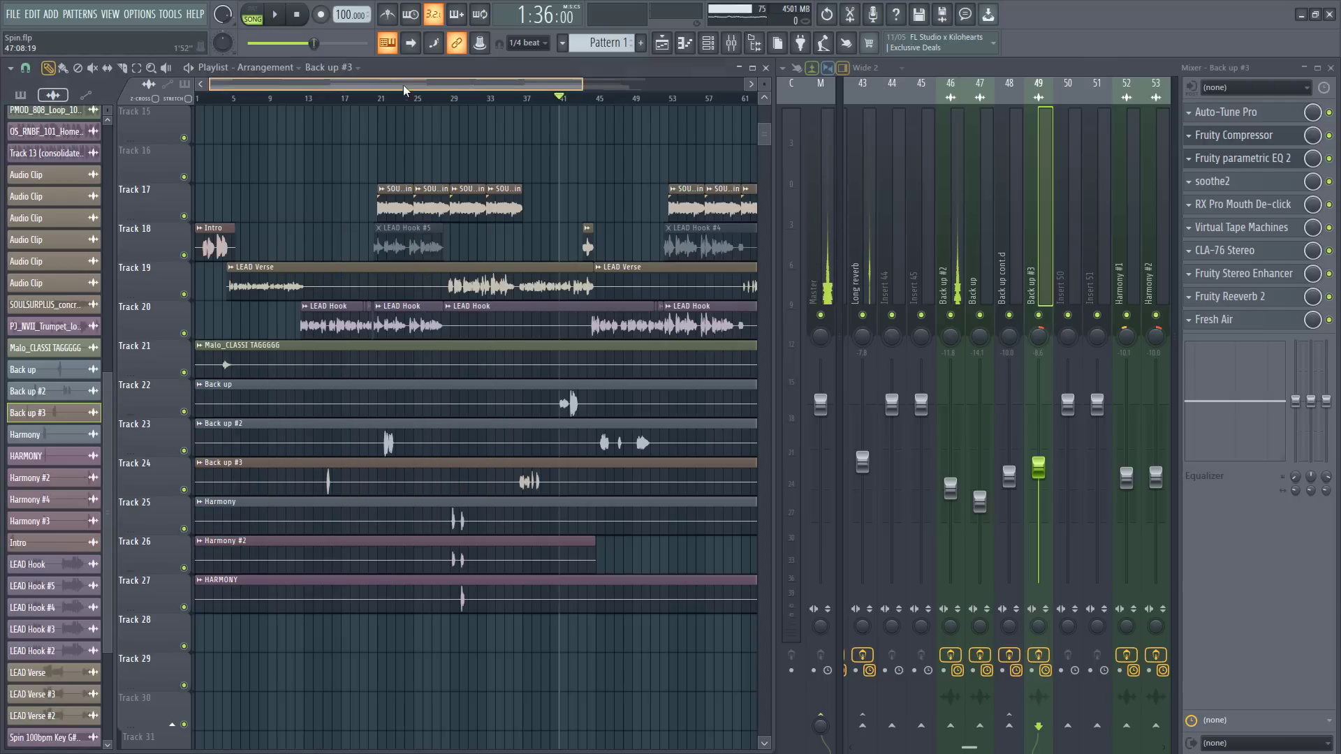
left_click_drag(310, 99, 315, 102)
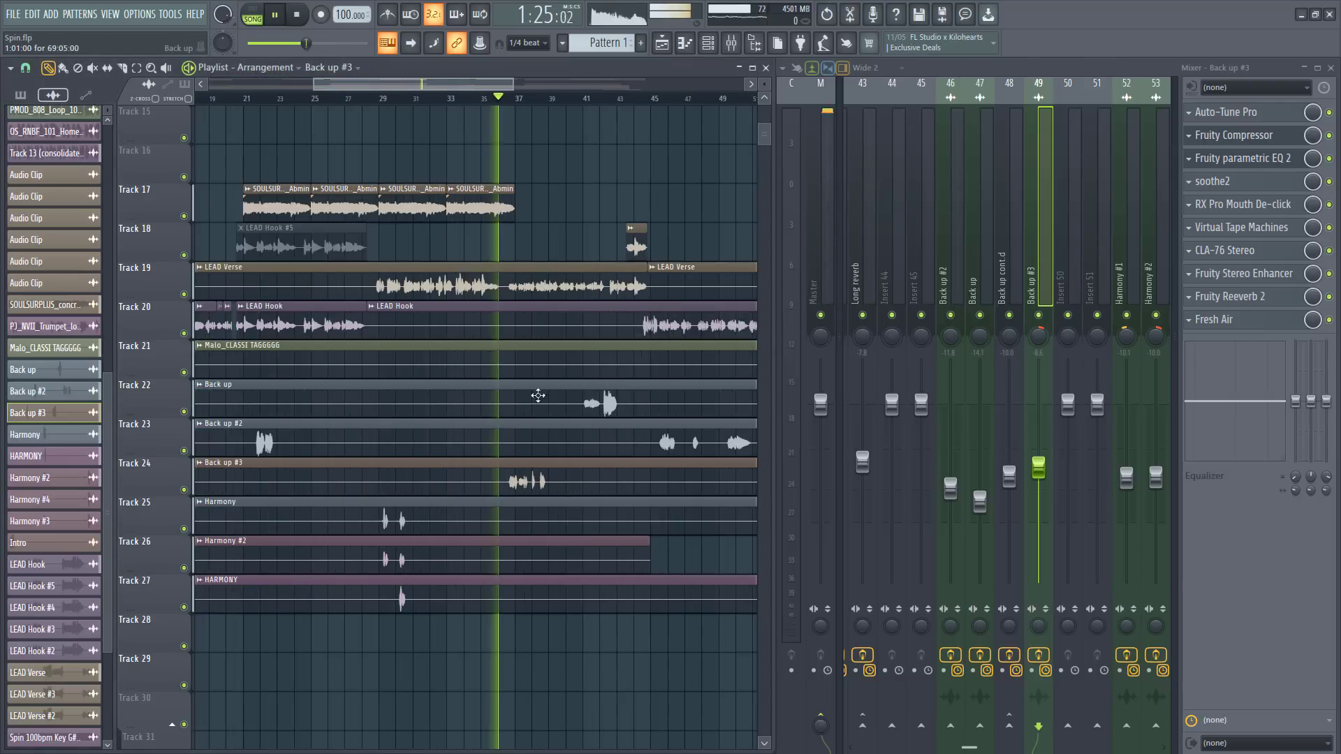
scroll(534, 402, "up", 4)
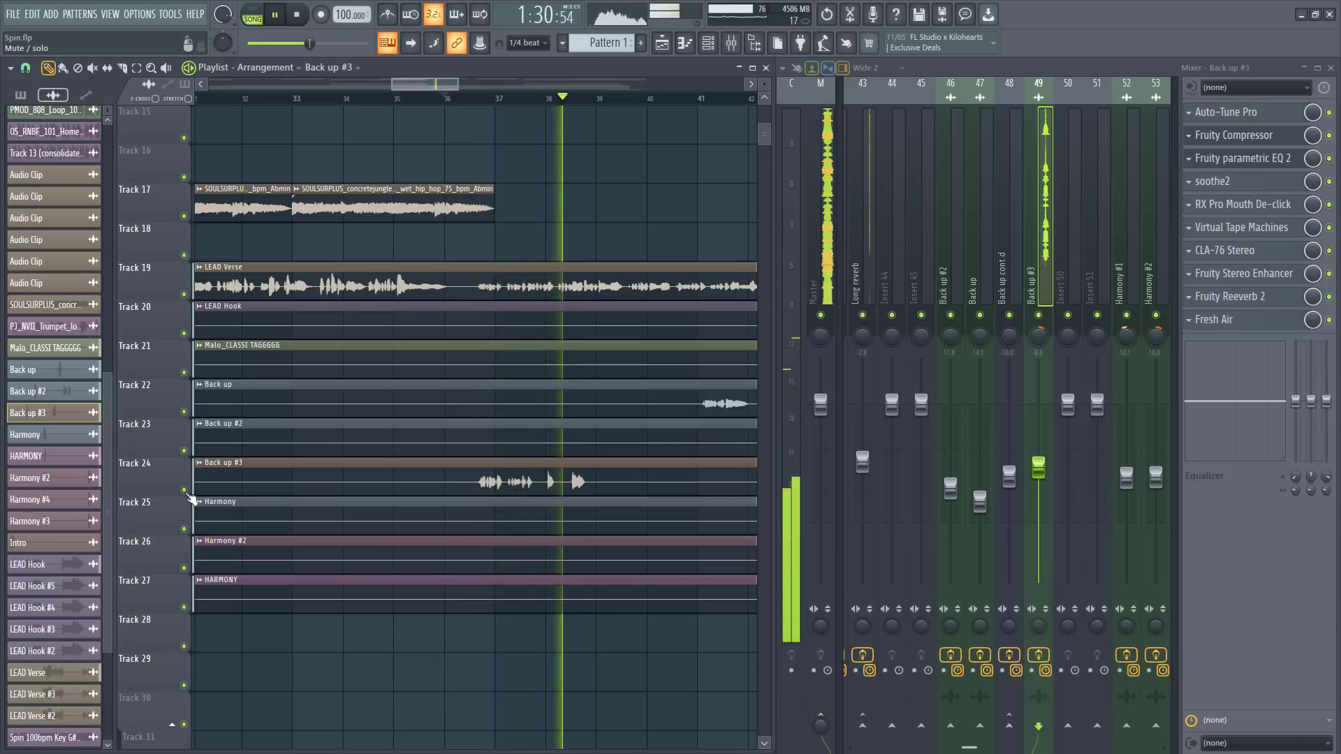
Step: Solo Track 24, play the Back up #3 vocal from bar 36, and unsolo the track
right_click(185, 491)
left_click(460, 103)
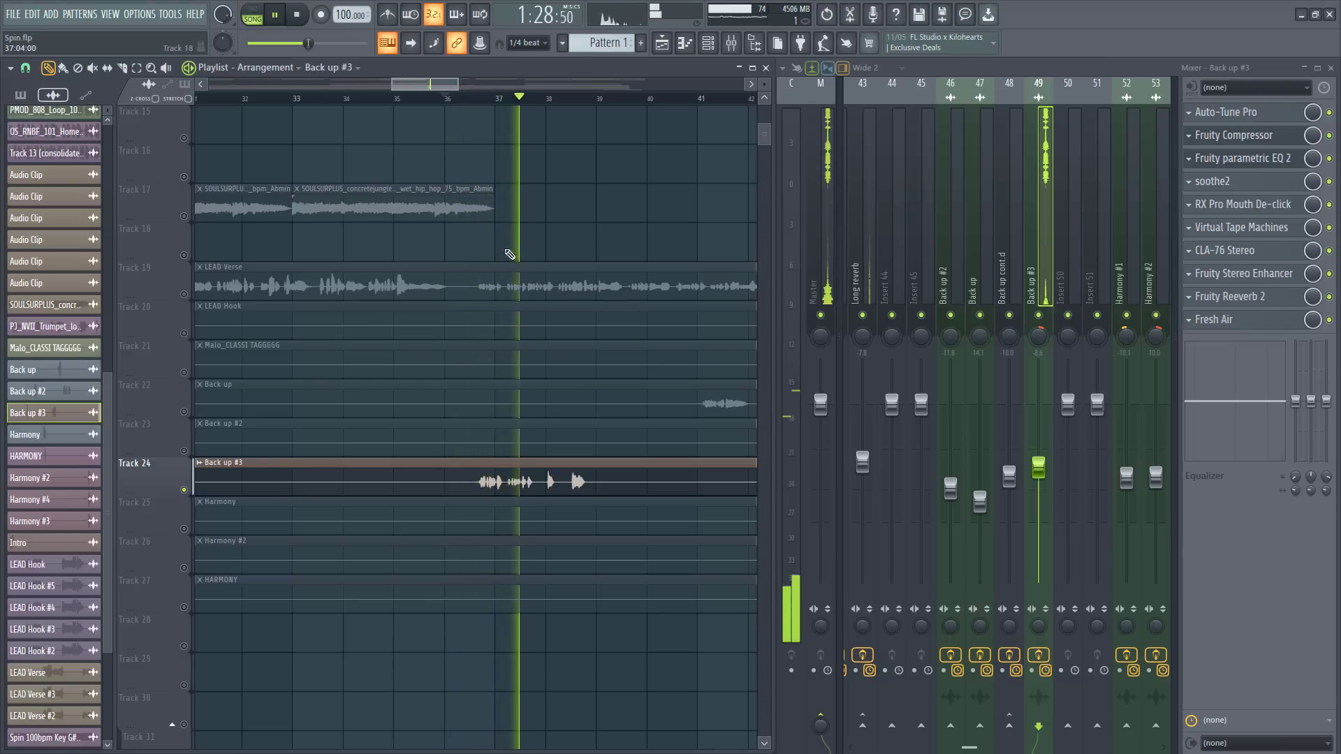
key("space")
right_click(183, 489)
Step: Set the playback position to bar 29, at the start of the Harmony vocals on Tracks 25 to 27
scroll(402, 434, "down", 3)
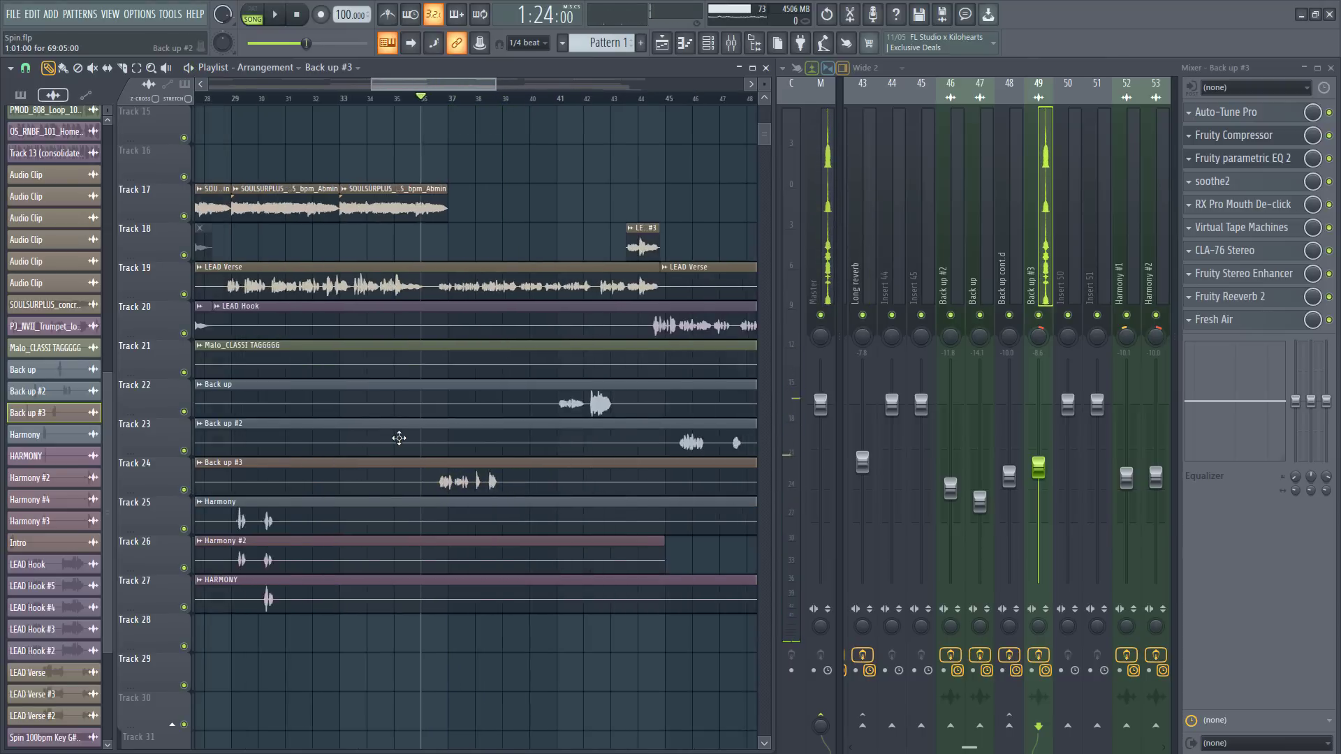
left_click(296, 98)
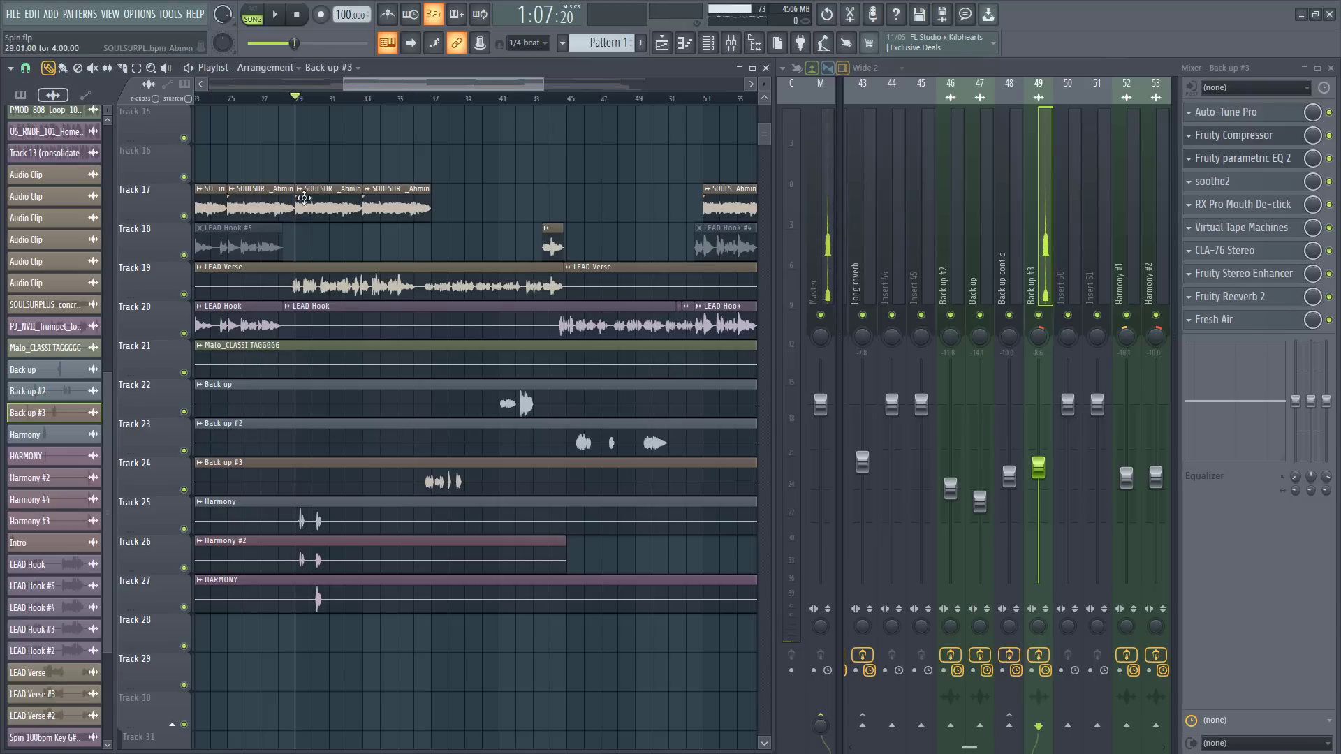
scroll(269, 440, "down", 2)
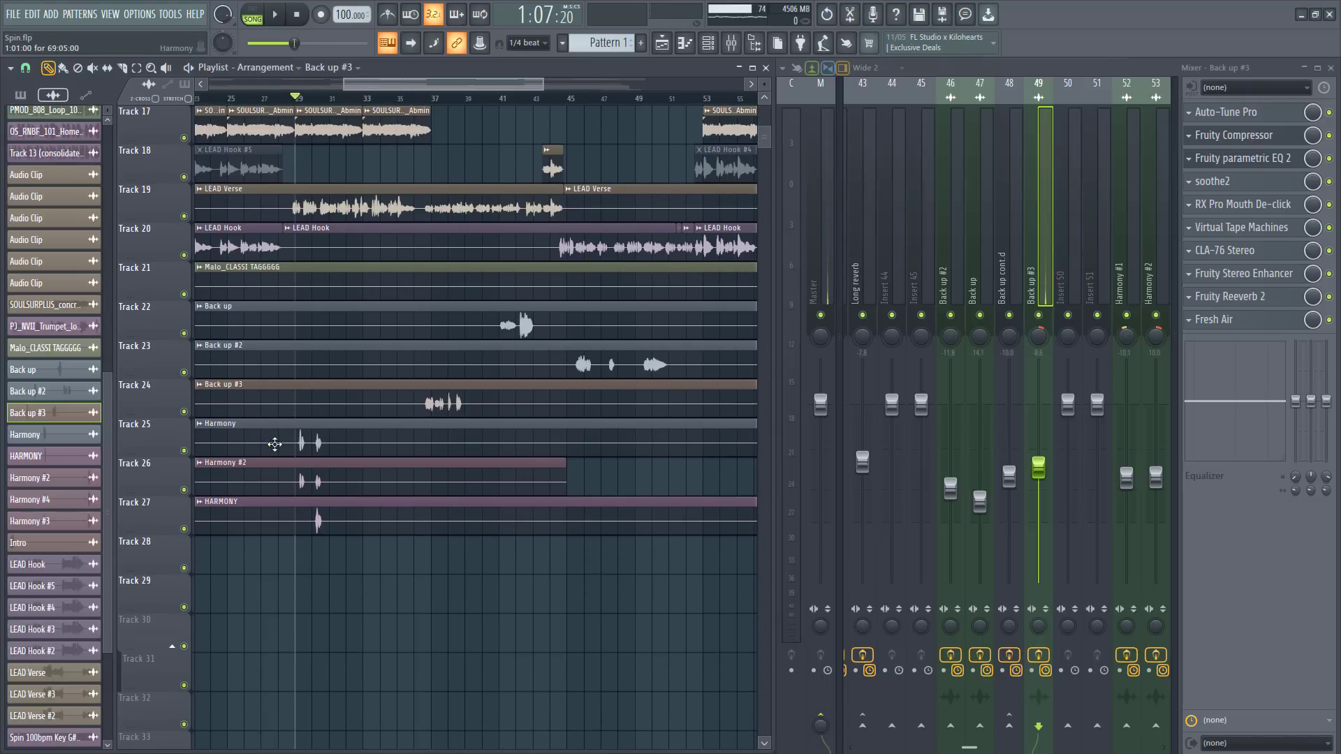
Step: Solo the harmony vocals on Tracks 25, 26 and 27 and play them together from bar 29
scroll(287, 444, "down", 2)
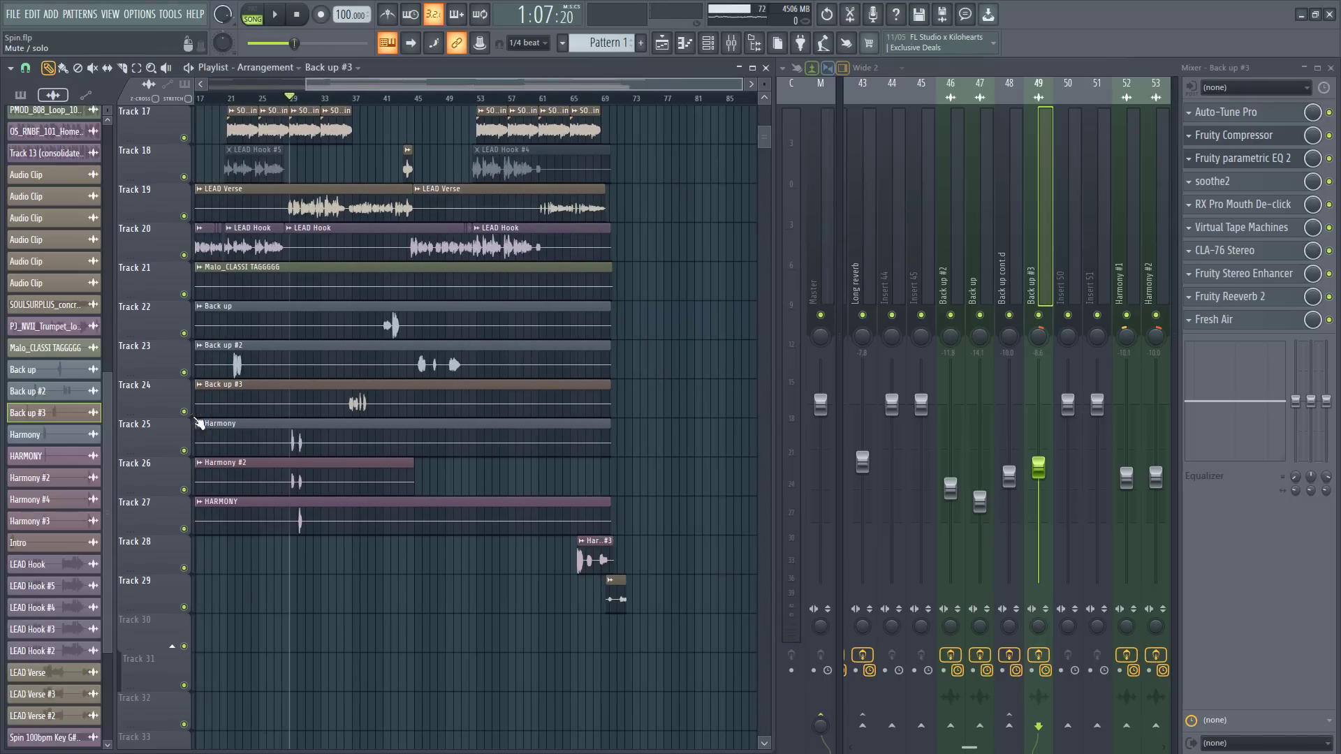
scroll(203, 426, "up", 3)
right_click(184, 450)
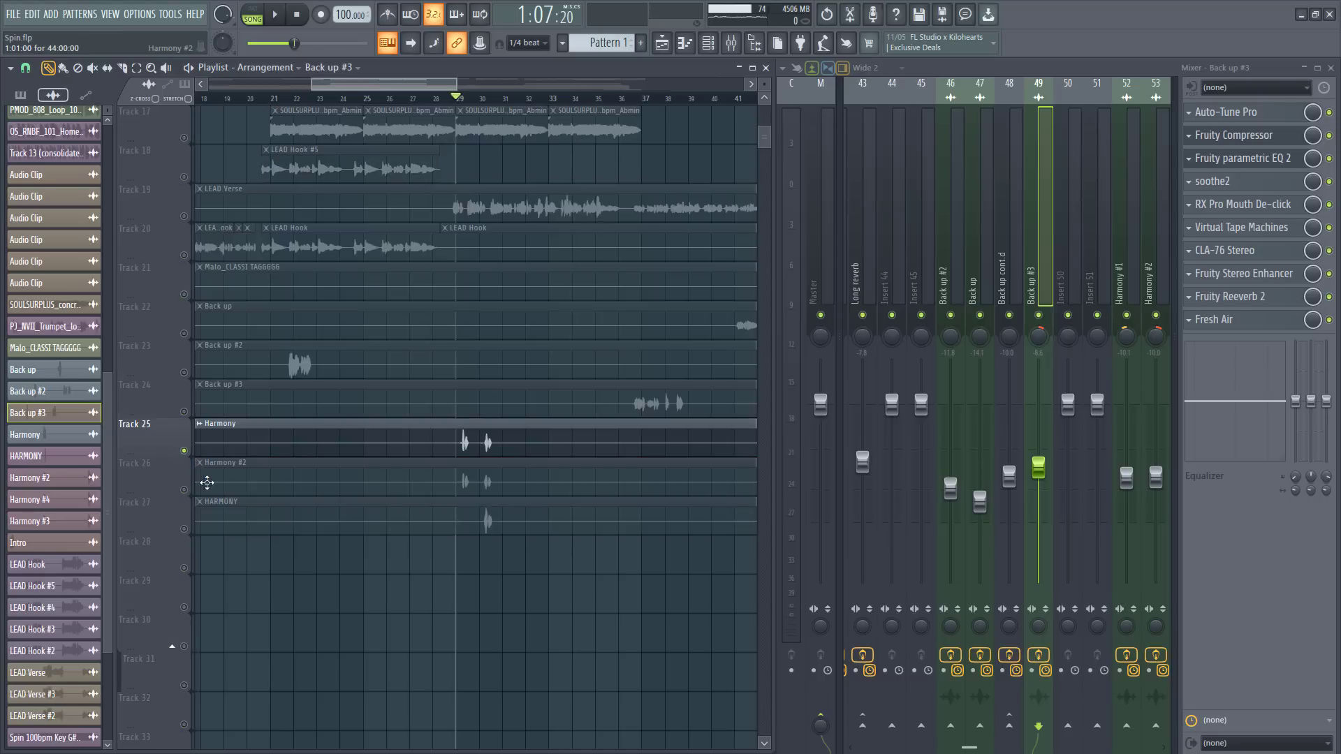
left_click(184, 489)
left_click(184, 528)
key("space")
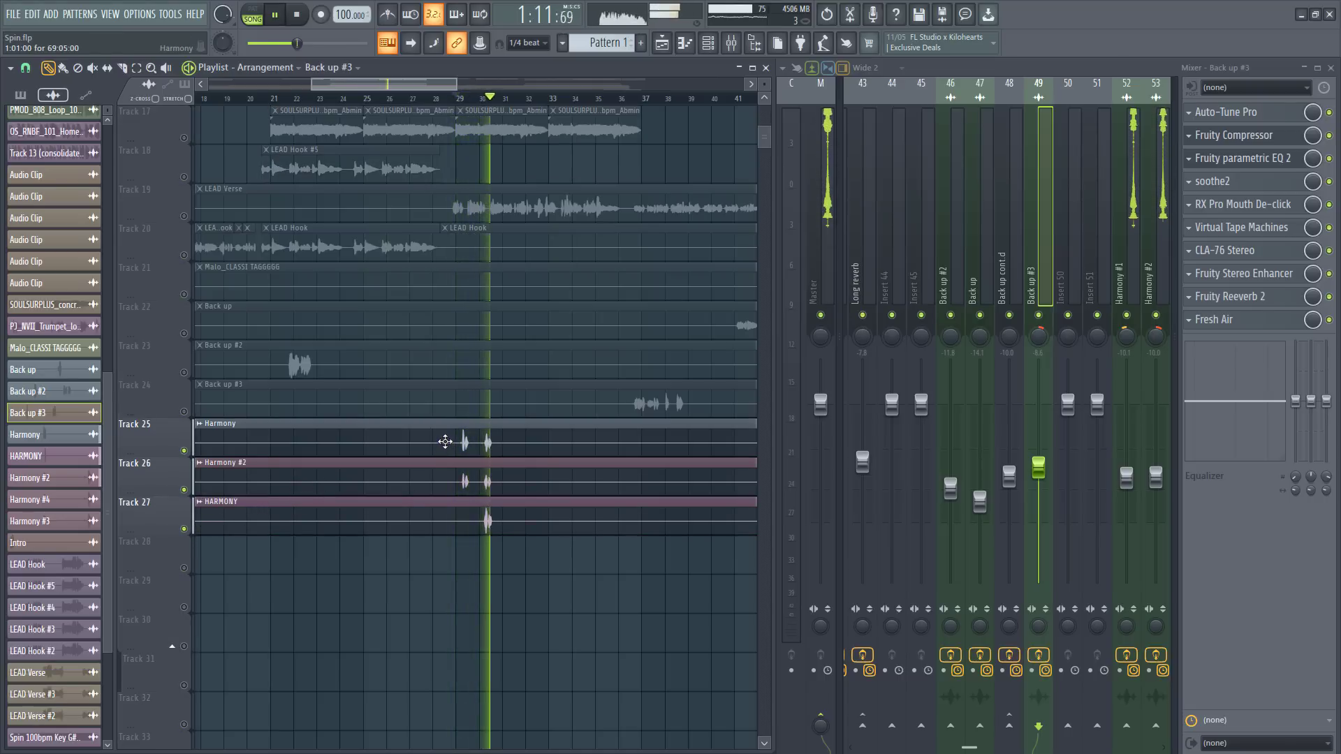
key("space")
Step: Bring up the mixer insert and effect chain of the Harmony clip on Track 25
scroll(444, 433, "up", 1)
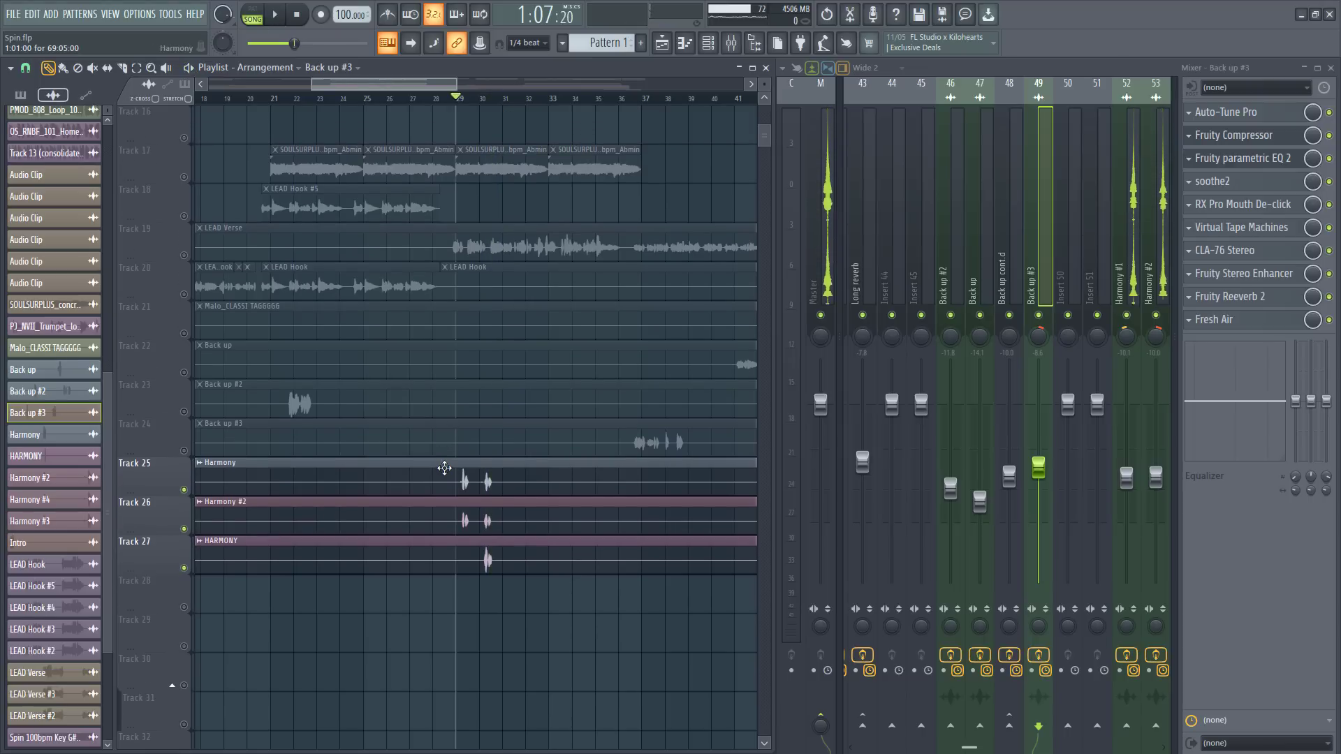
left_click(444, 469)
double_click(444, 469)
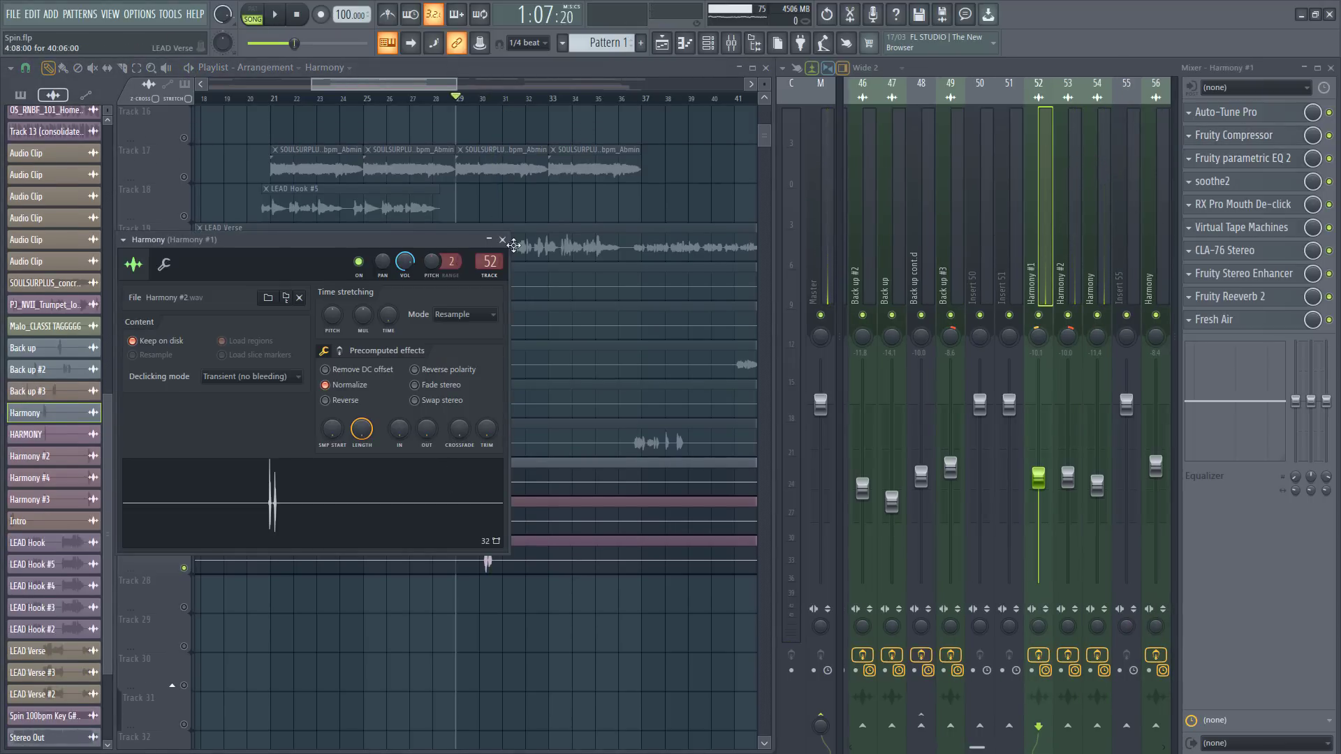
left_click(502, 240)
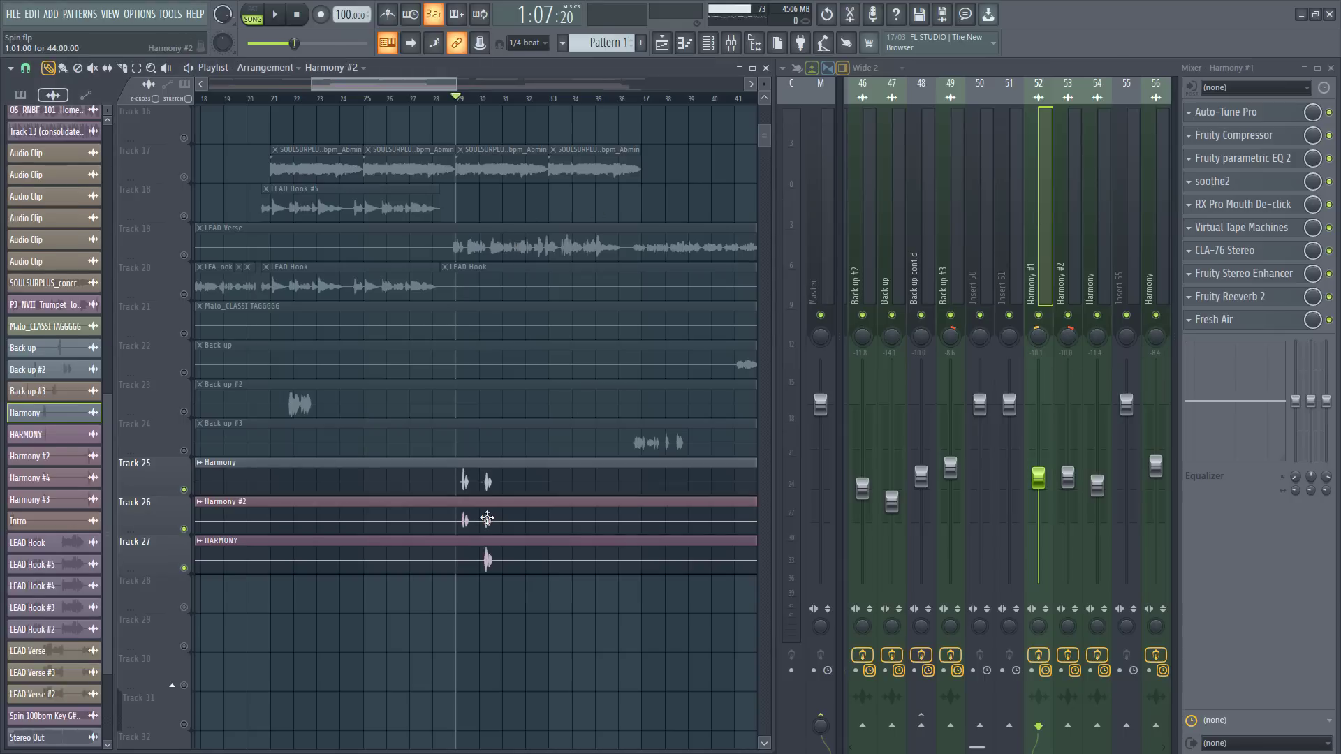
Step: Bring up the mixer insert of the Harmony #2 clip on Track 26 and review its Fruity parametric EQ 2 curve
double_click(487, 518)
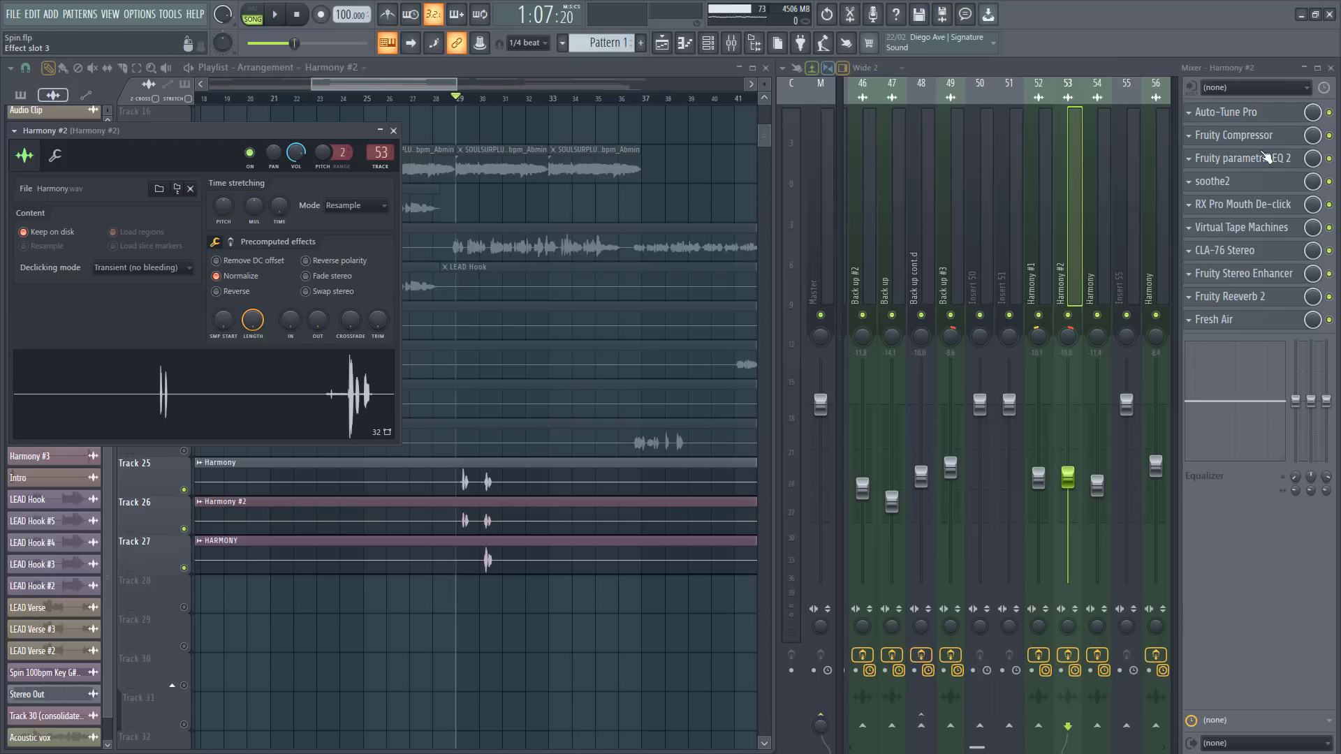
left_click(1248, 158)
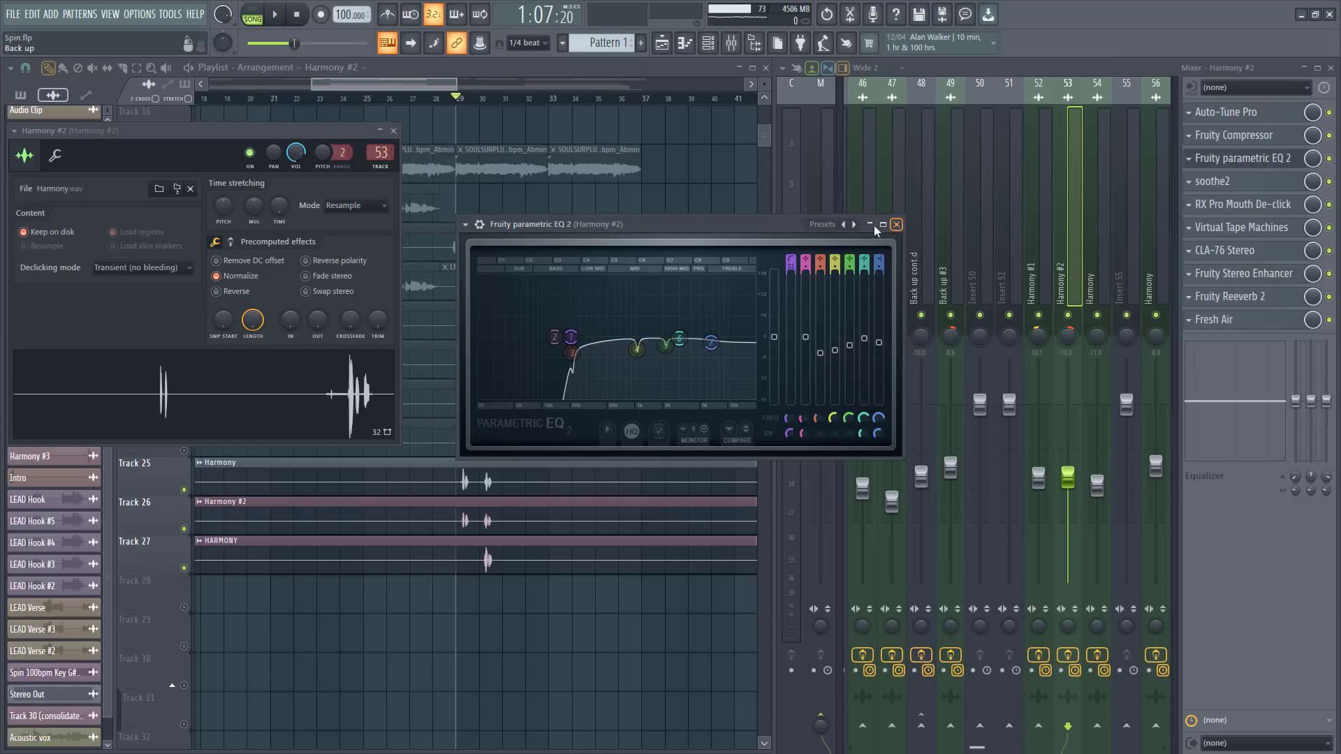
left_click(897, 224)
Step: Bring up the mixer insert and effect chain of the HARMONY clip on Track 27
double_click(502, 551)
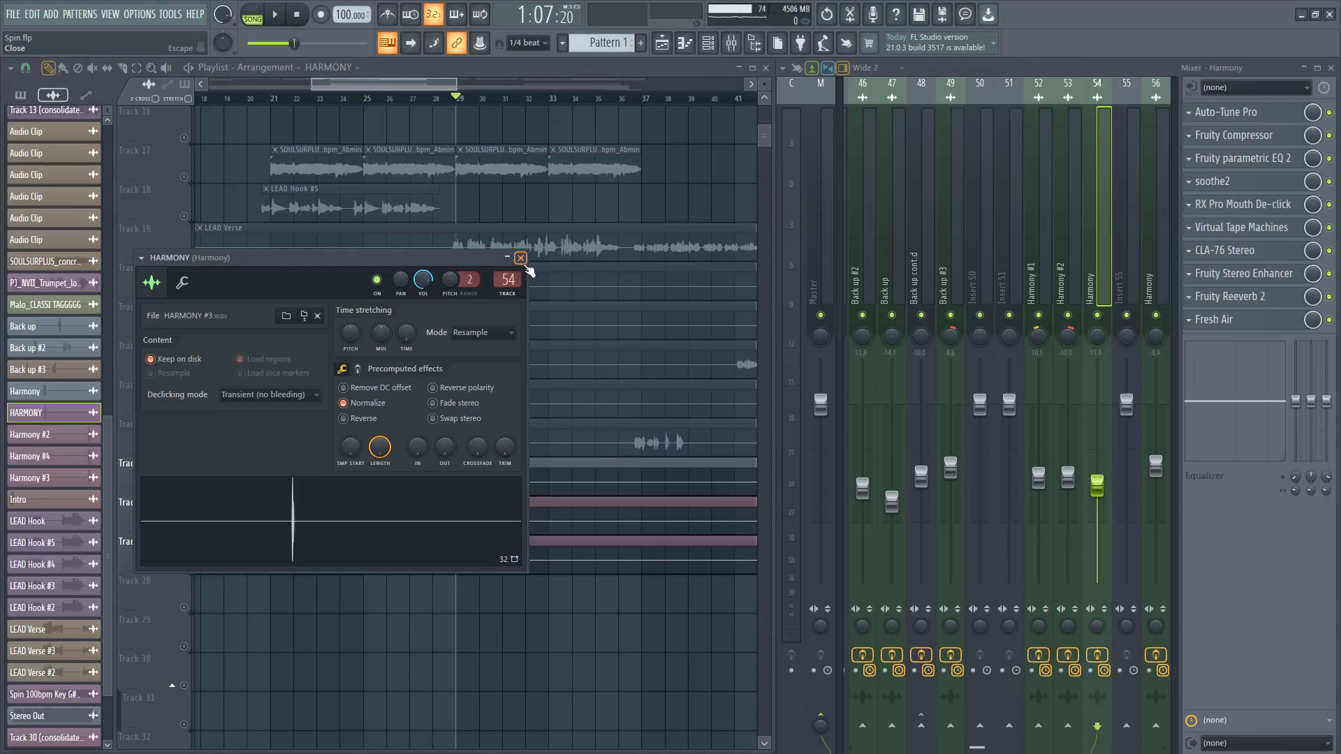
left_click(520, 257)
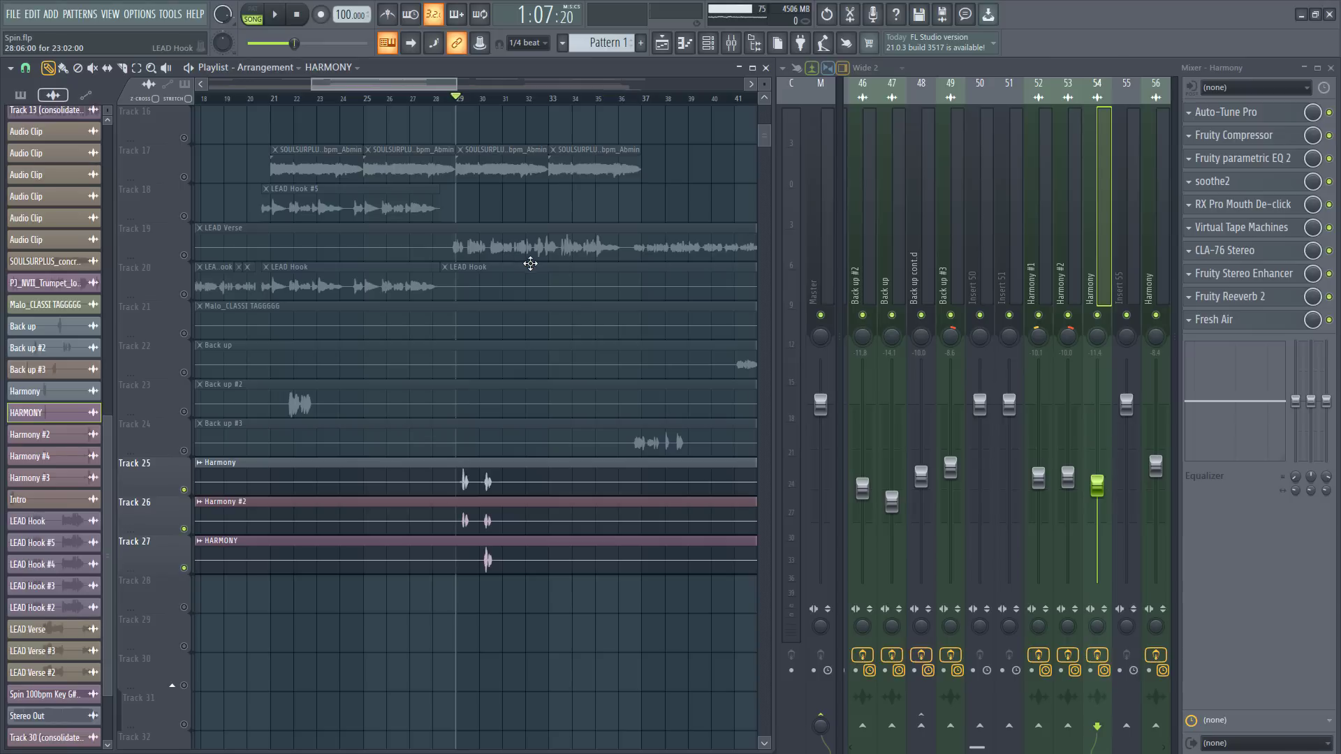
scroll(266, 430, "down", 1)
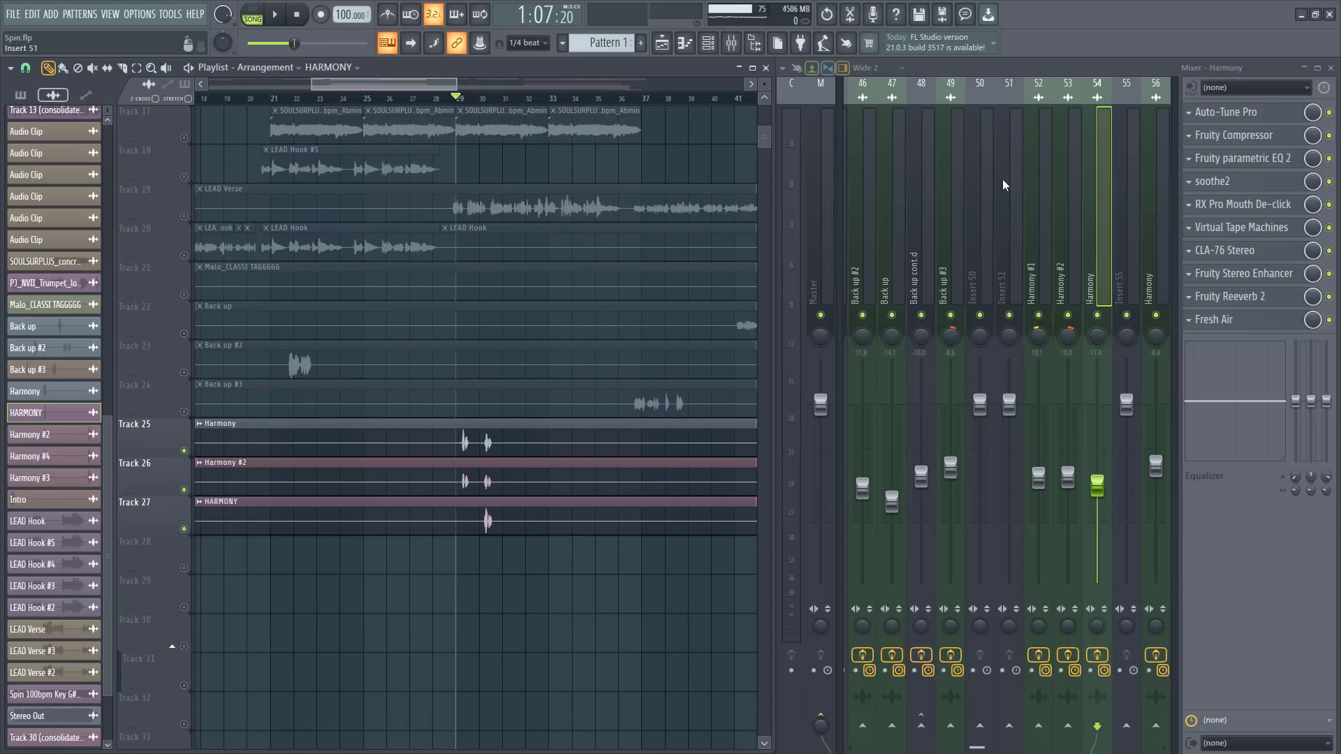
Step: Show the Fruity Reeverb 2 settings on the Harmony insert 54 and play the soloed harmonies with the reverb on
left_click(1233, 299)
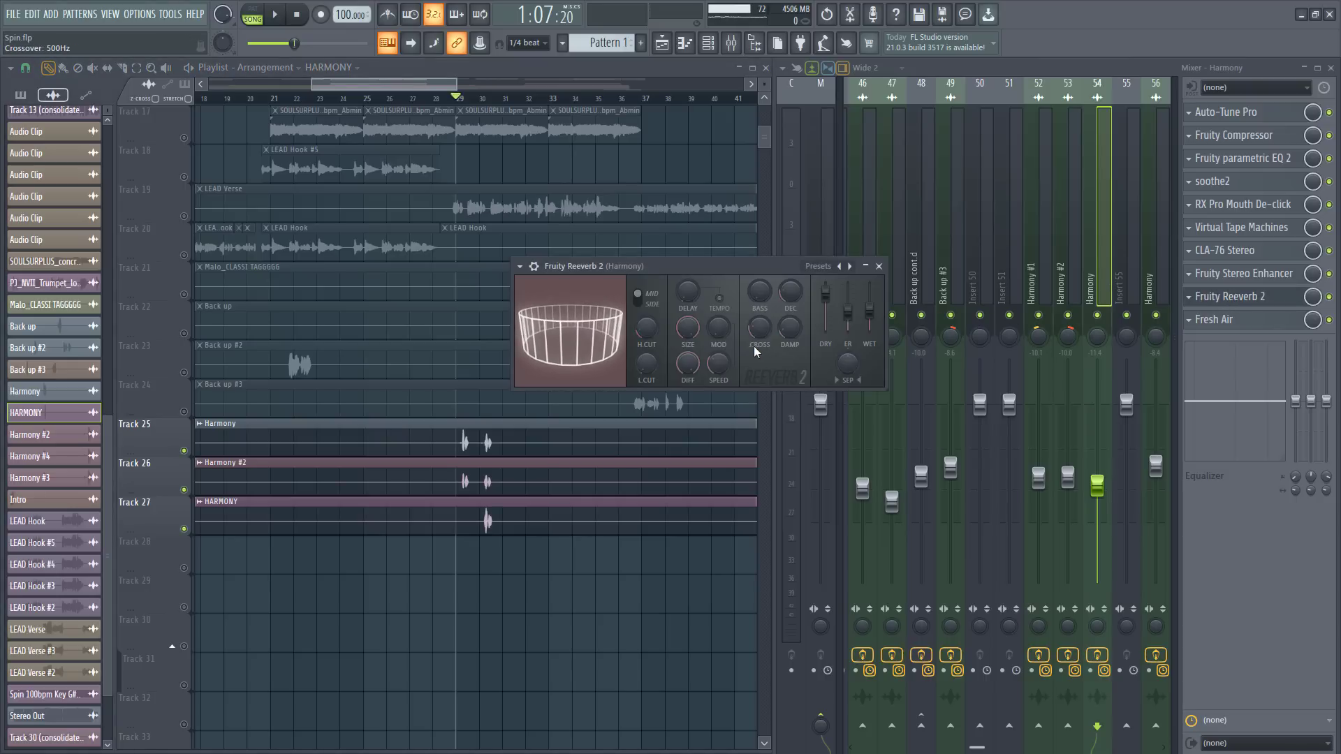
key("space")
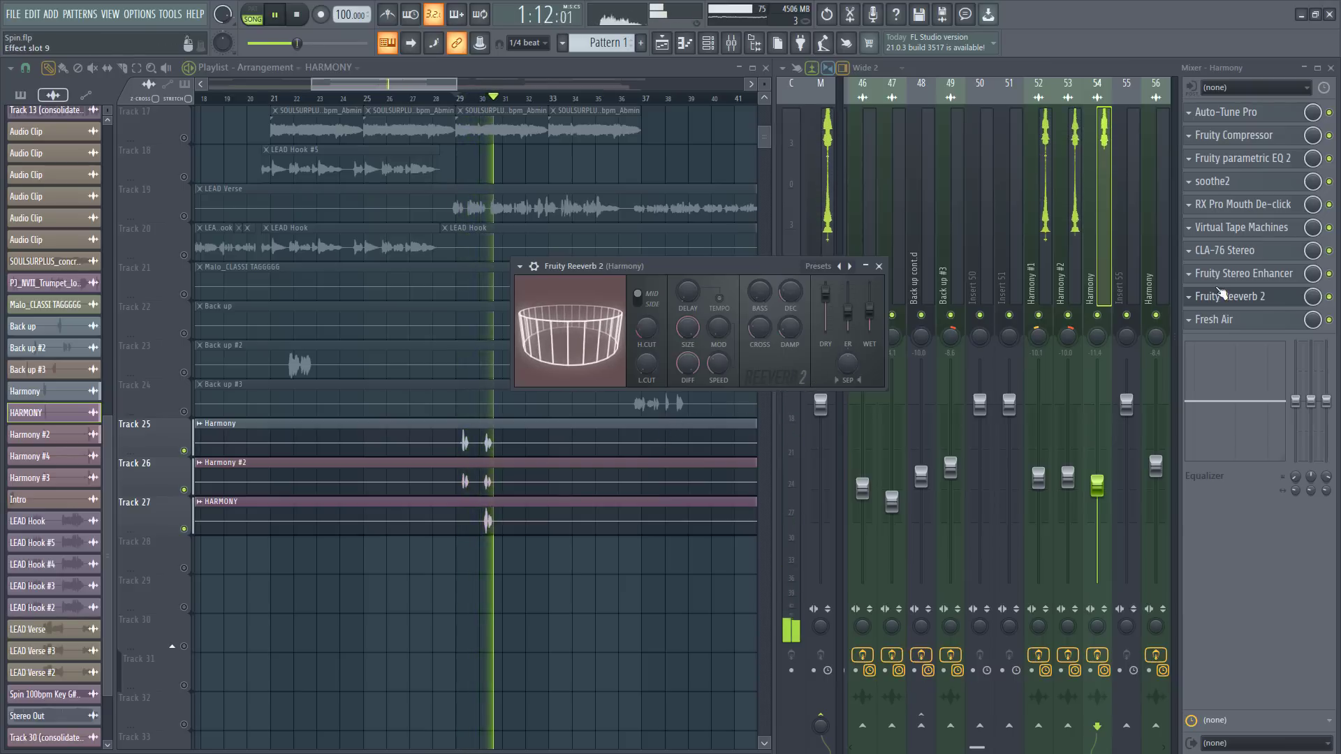
key("space")
Step: Bypass Fruity Reeverb 2 on the Harmony, Harmony #2 and Harmony #1 inserts and play the soloed harmonies dry
left_click(1330, 298)
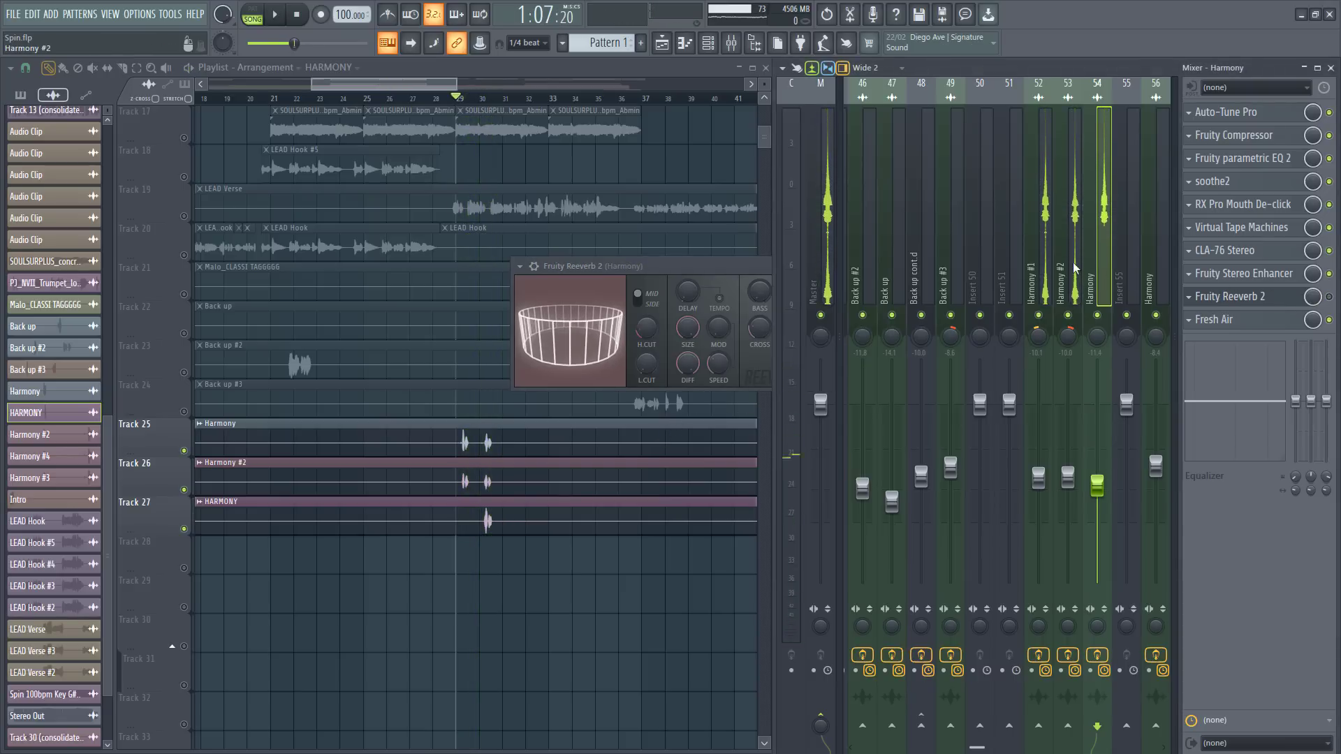
left_click(1069, 288)
left_click(1330, 298)
left_click(1040, 288)
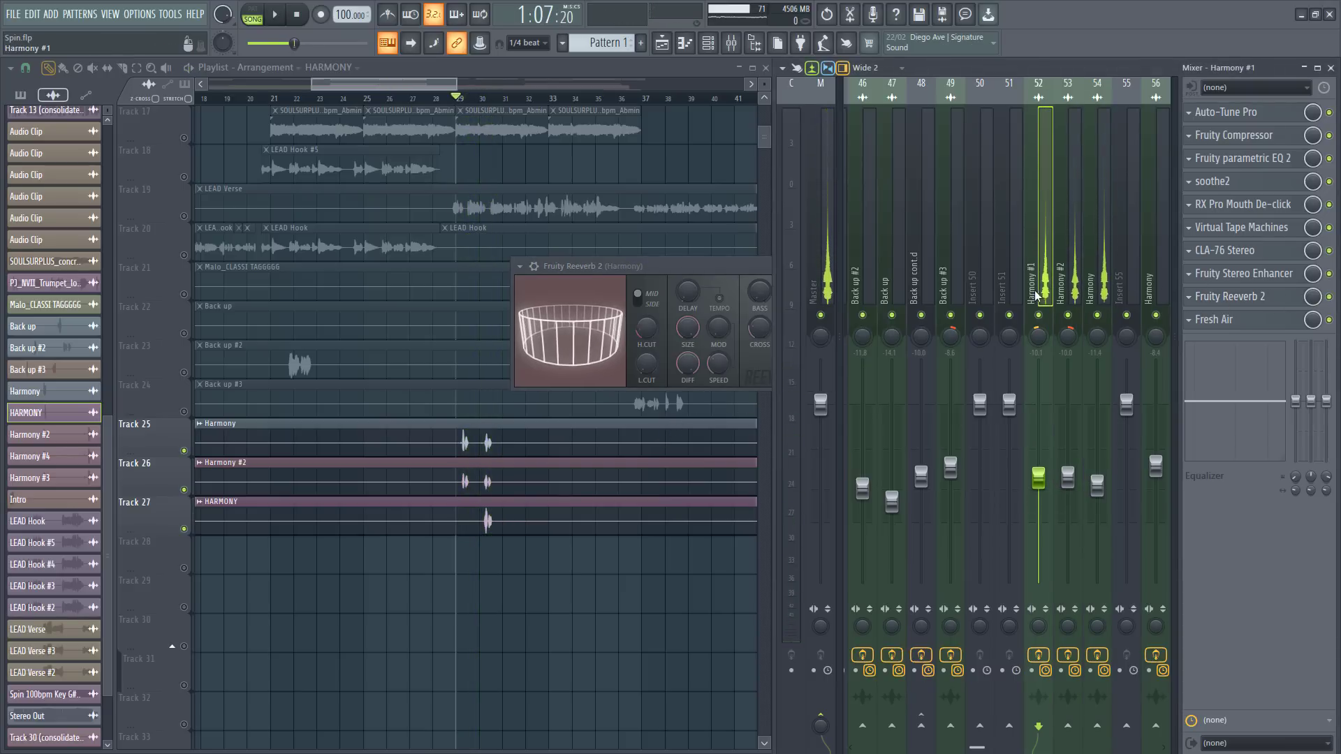
left_click(1330, 298)
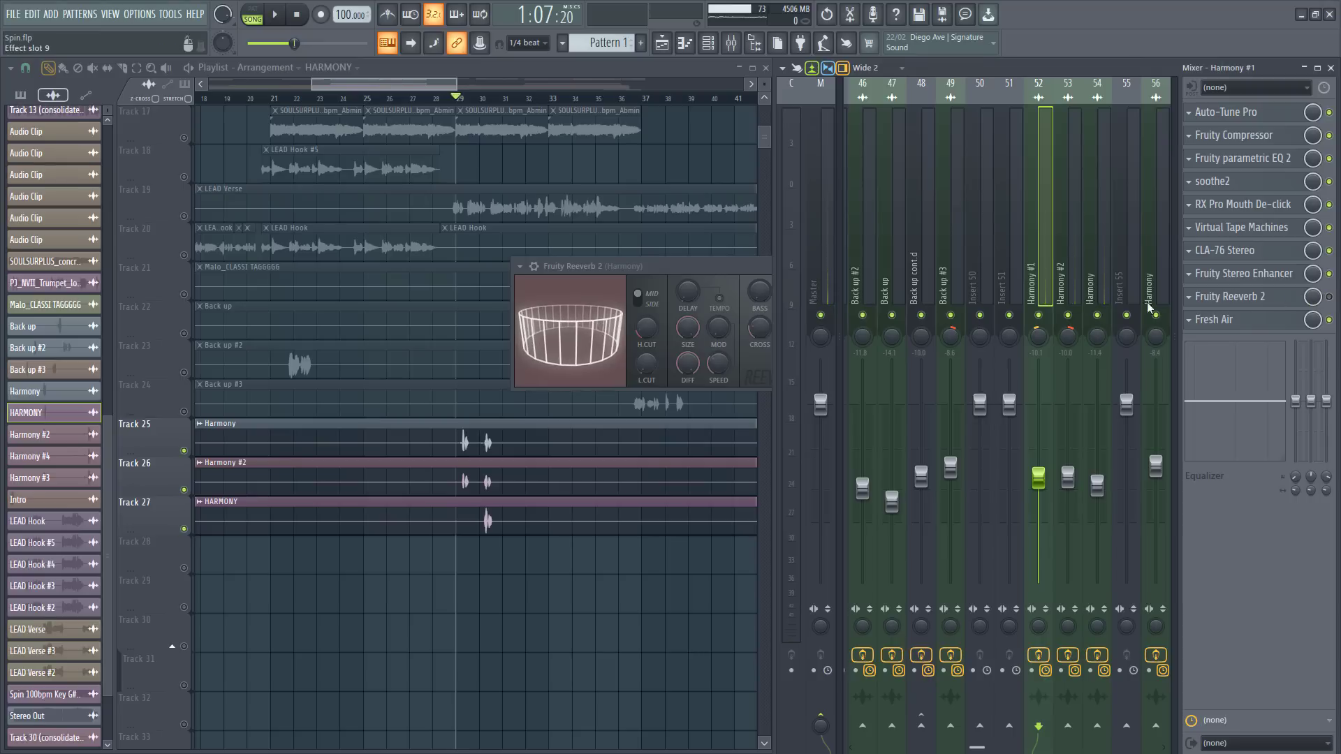
key("space")
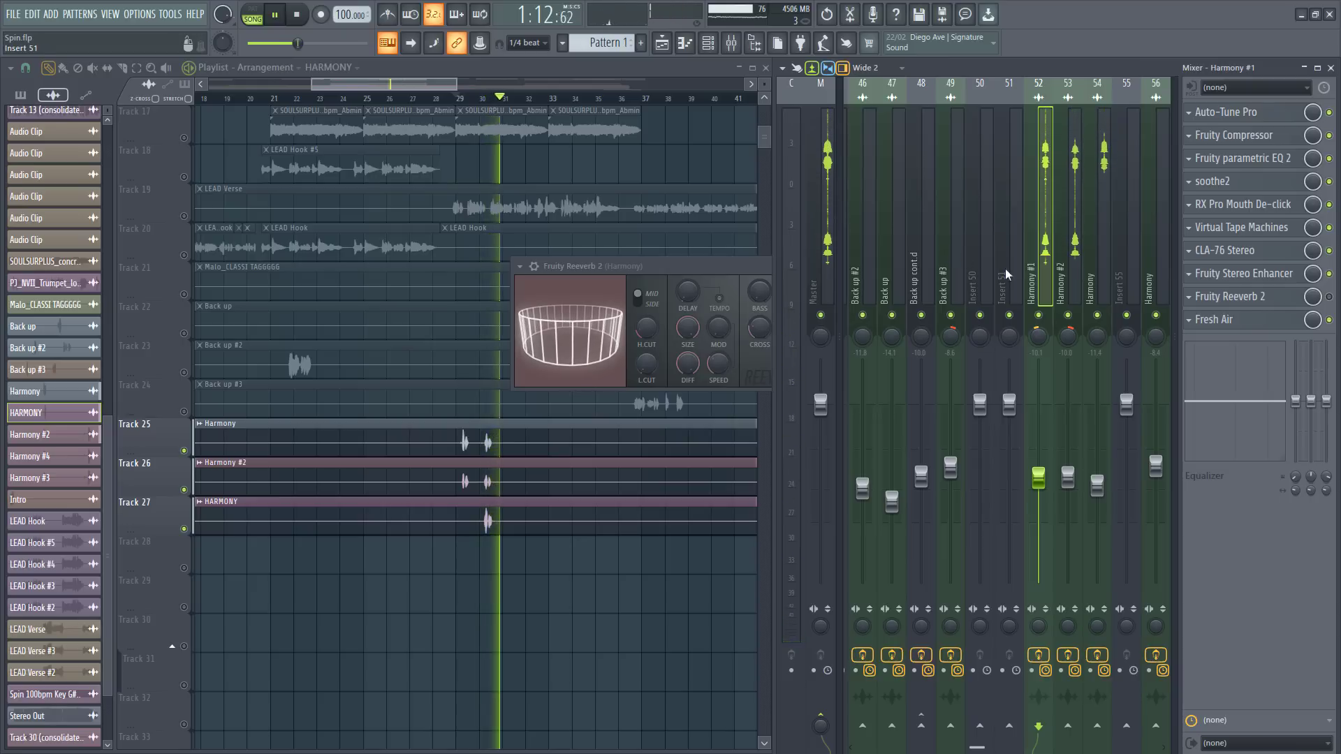
key("space")
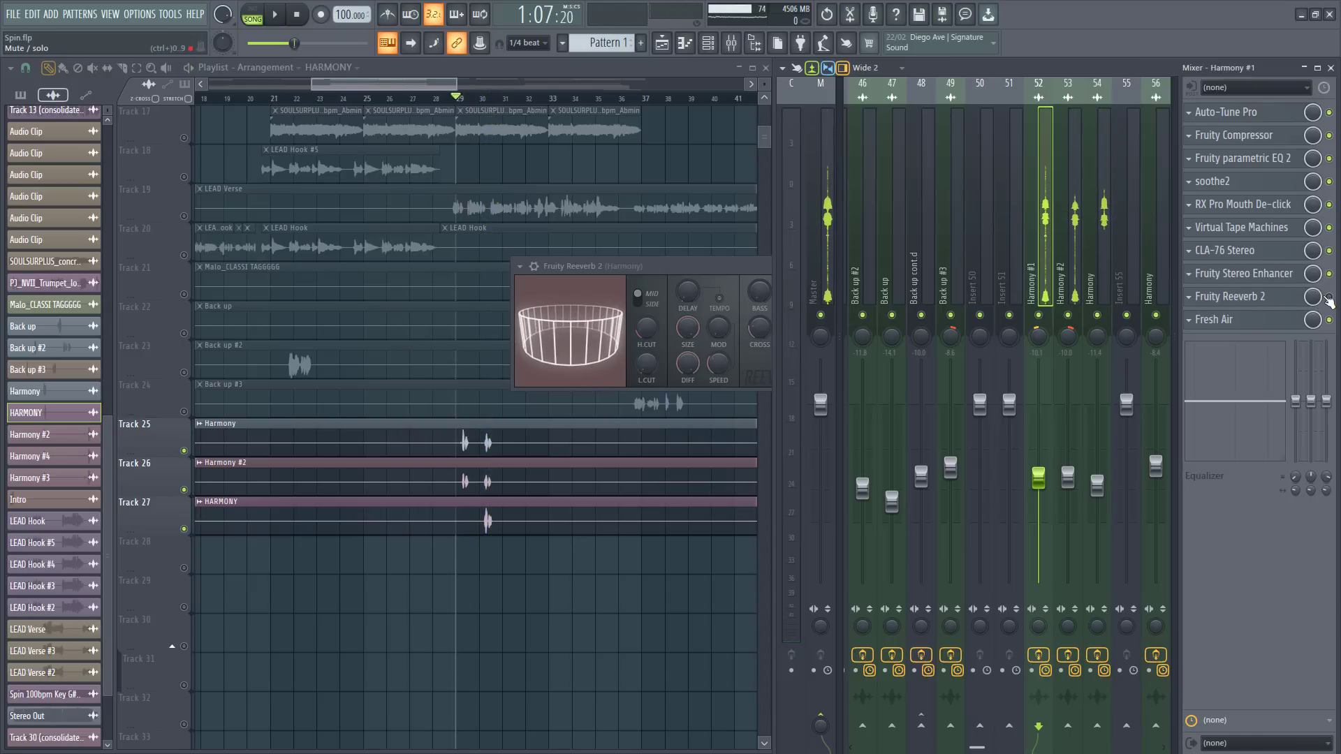
Step: Re-enable Fruity Reeverb 2 on the three harmony inserts and play the soloed harmonies with reverb again
left_click(1070, 294)
key("space")
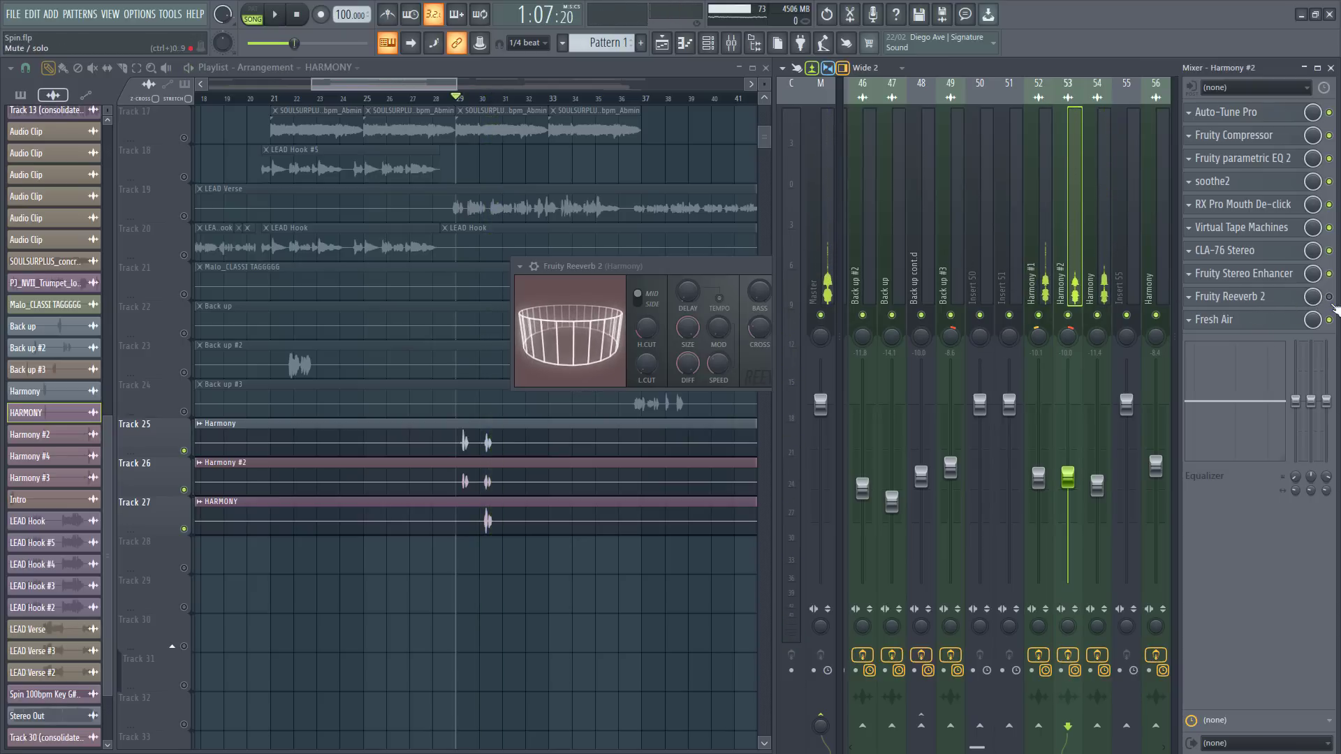
left_click(1089, 266)
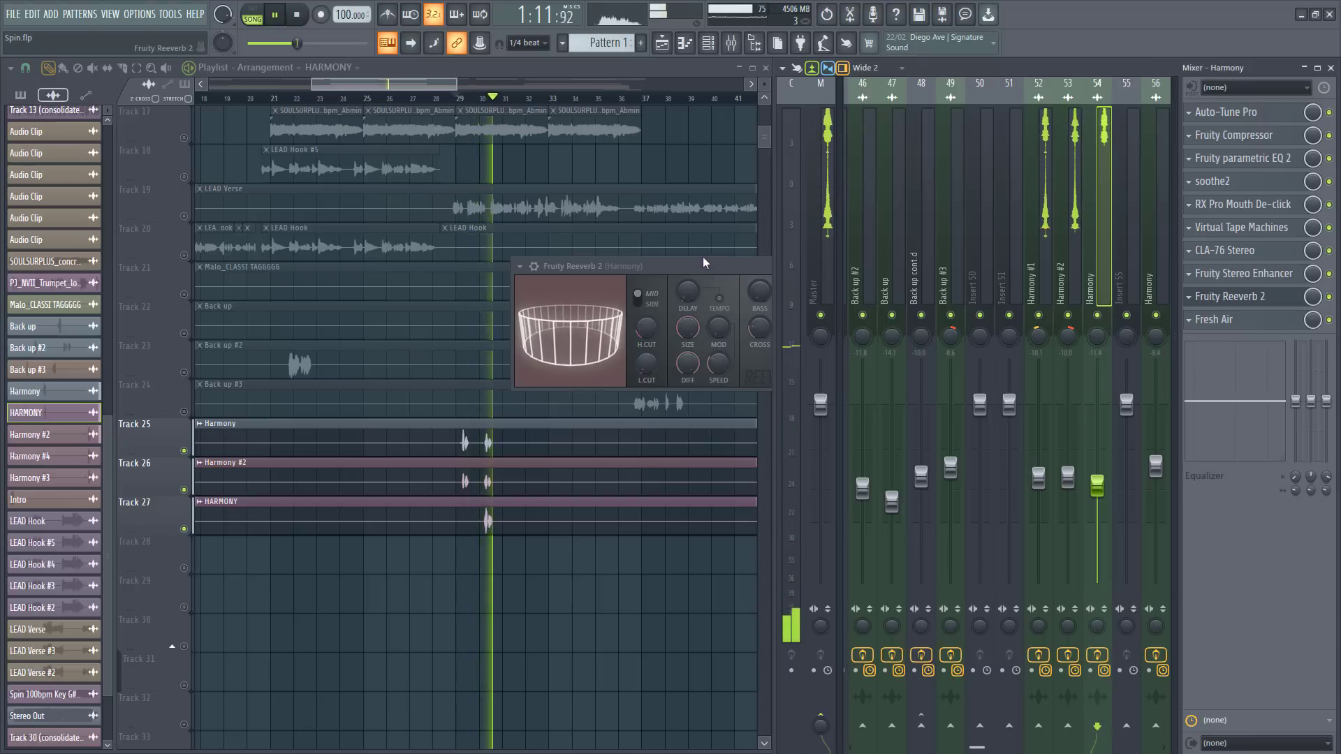
left_click_drag(705, 265, 391, 241)
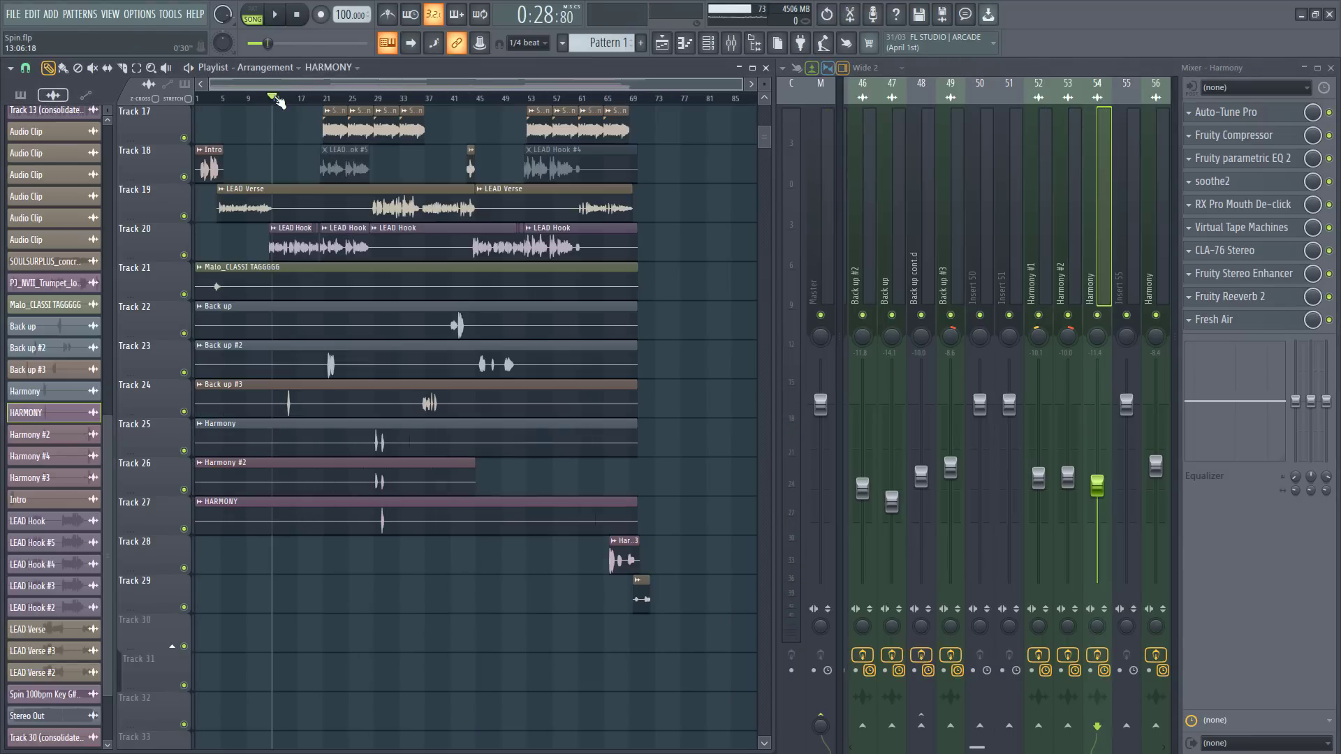